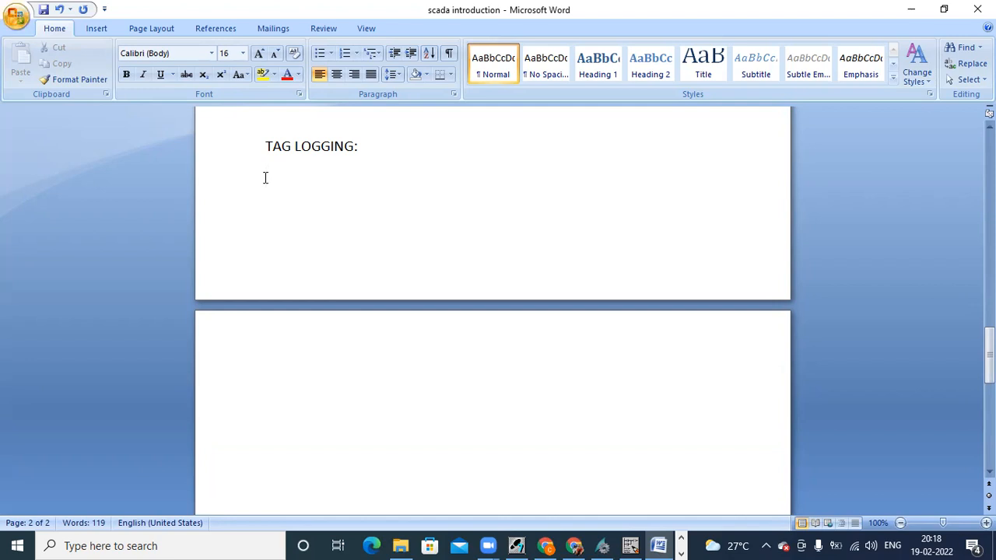
Step: Write the definition "Storing information or data for selected tag's" under the TAG LOGGING heading
{"action": "type", "text": "Storing i"}
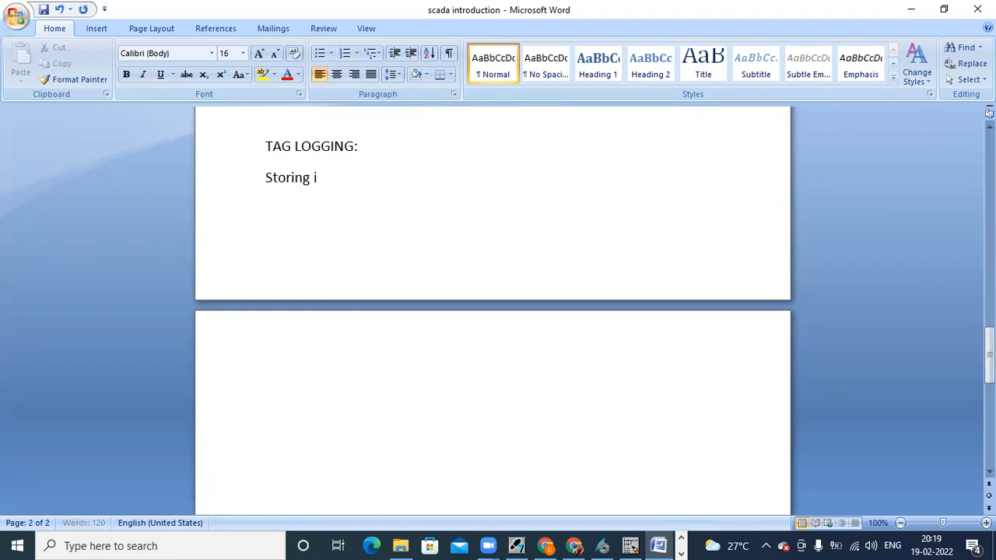
{"action": "type", "text": "nformation or"}
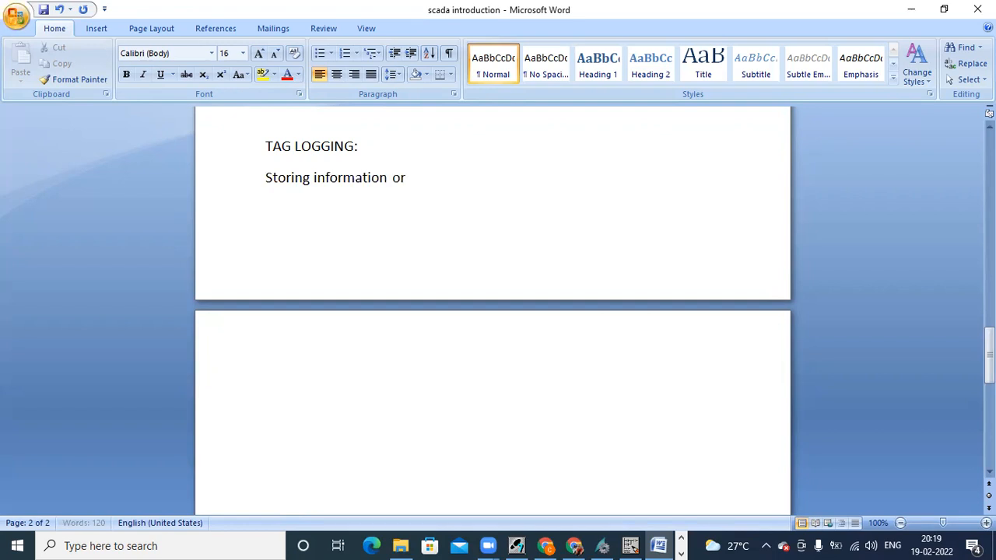
{"action": "type", "text": " data for selected"}
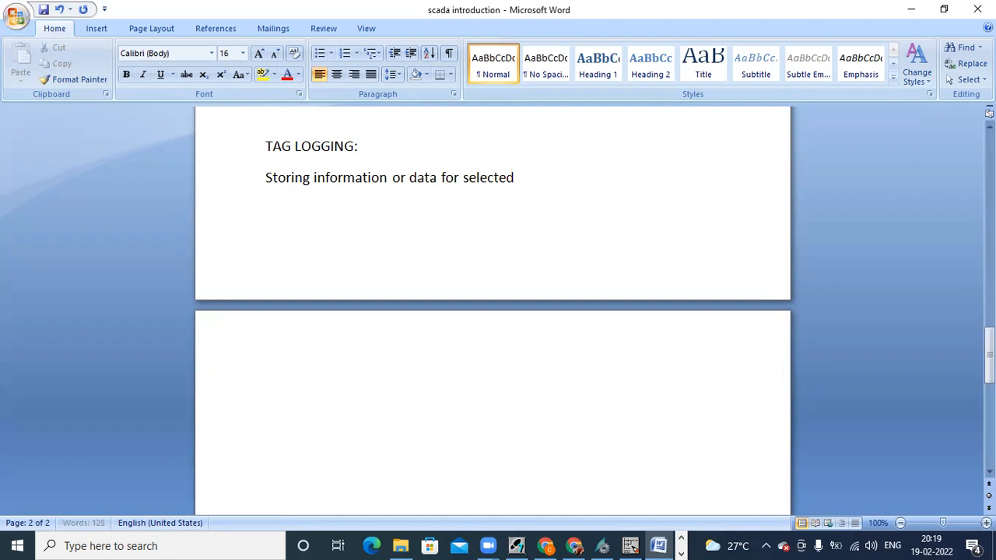
{"action": "type", "text": " tag's"}
Step: Add a first numbered item labelled "1)Acquisition cycle:" on a new line below the tag logging definition
{"action": "type", "text": "1"}
{"action": "type", "text": ")"}
{"action": "type", "text": "Act"}
{"action": "key", "text": "BackSpace"}
{"action": "type", "text": "quisition"}
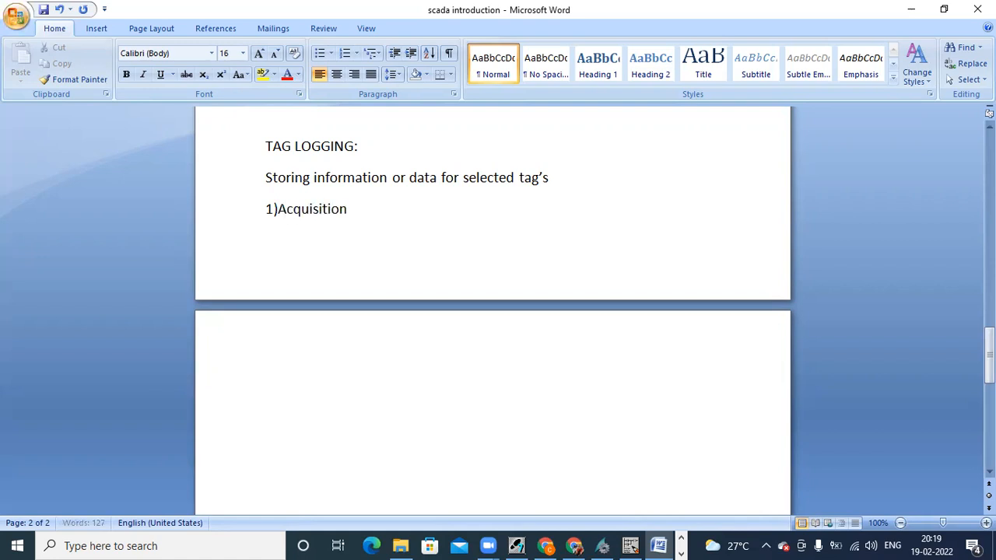
{"action": "type", "text": " cycle:"}
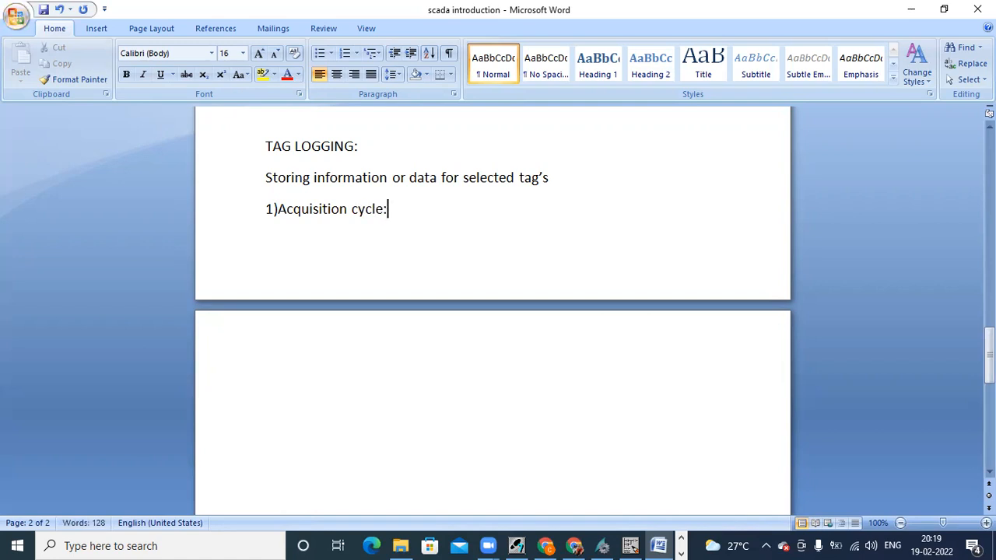
Step: Describe the acquisition cycle as "Collecting data or information from plc at selected time" on the same line
{"action": "type", "text": " Collecting data"}
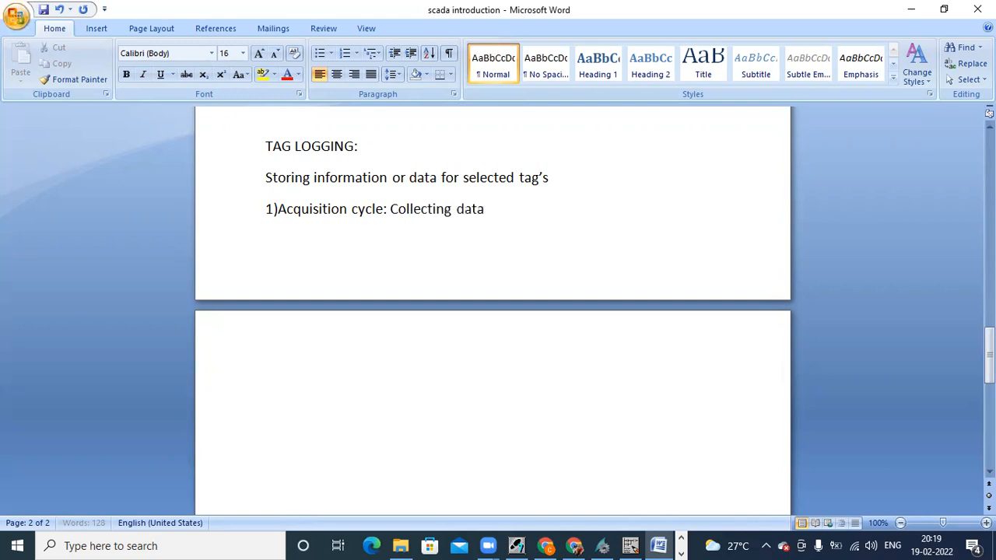
{"action": "type", "text": " or informat"}
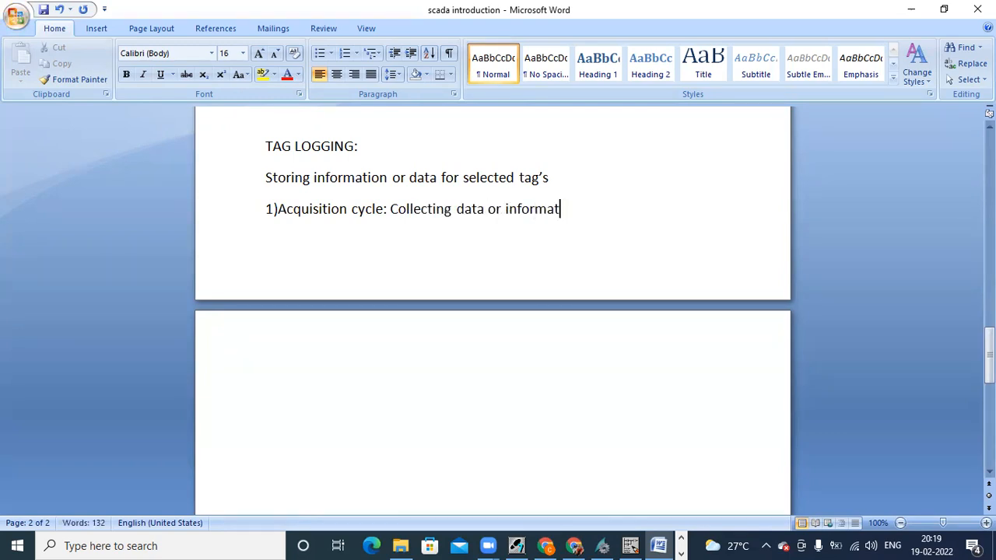
{"action": "type", "text": "ion from"}
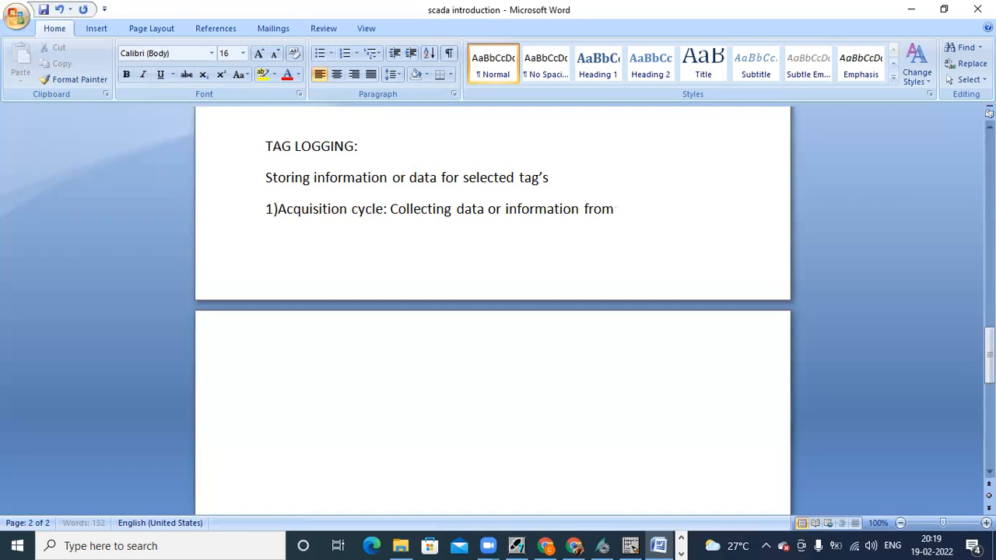
{"action": "type", "text": " plc."}
{"action": "key", "text": "BackSpace"}
{"action": "type", "text": "at selected time"}
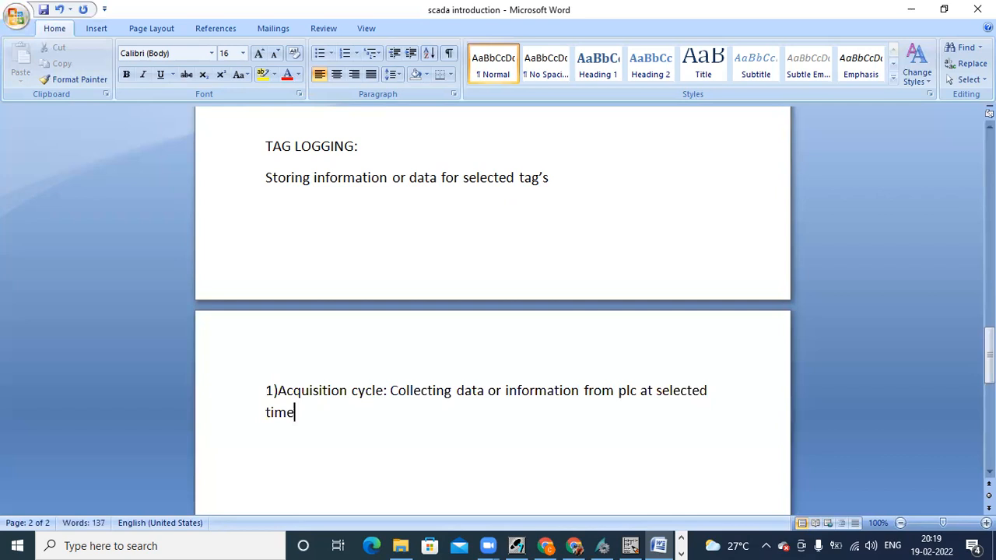
Step: Extend the acquisition cycle description with ". Ex:every 500ms,1sec,2secs,....", keeping a space before "Ex"
{"action": "type", "text": " e"}
{"action": "key", "text": "BackSpace"}
{"action": "key", "text": "BackSpace"}
{"action": "type", "text": ".Ex:every"}
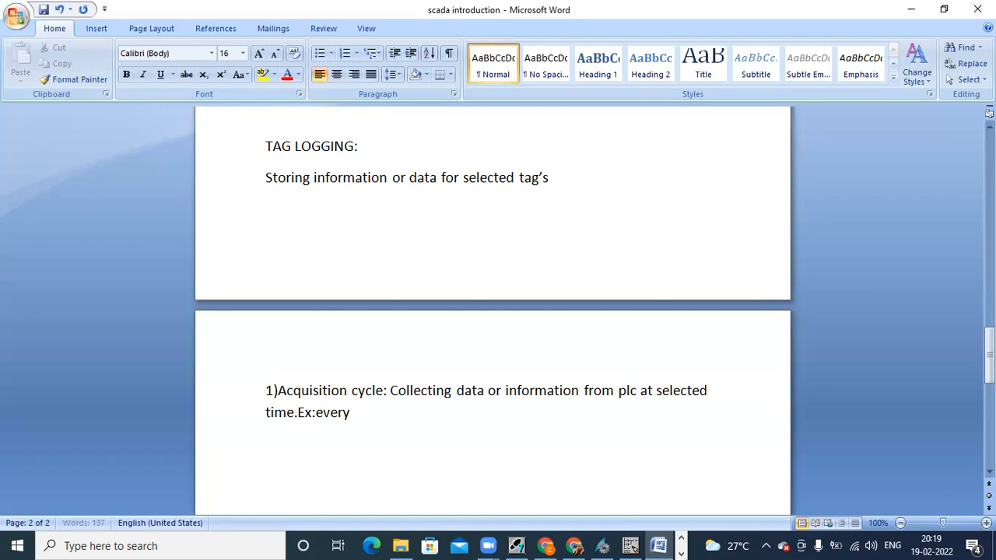
{"action": "type", "text": " 500"}
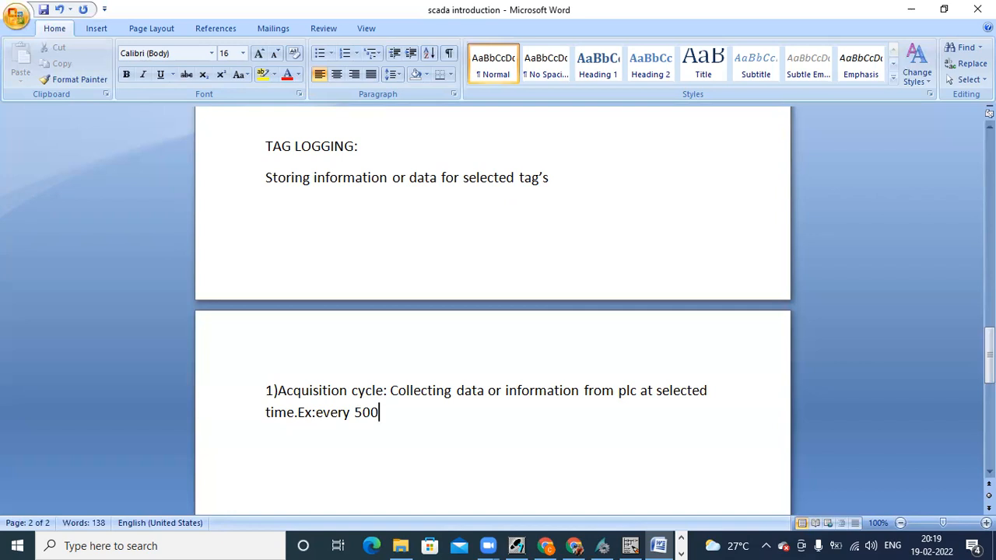
{"action": "type", "text": "ms,1sec,"}
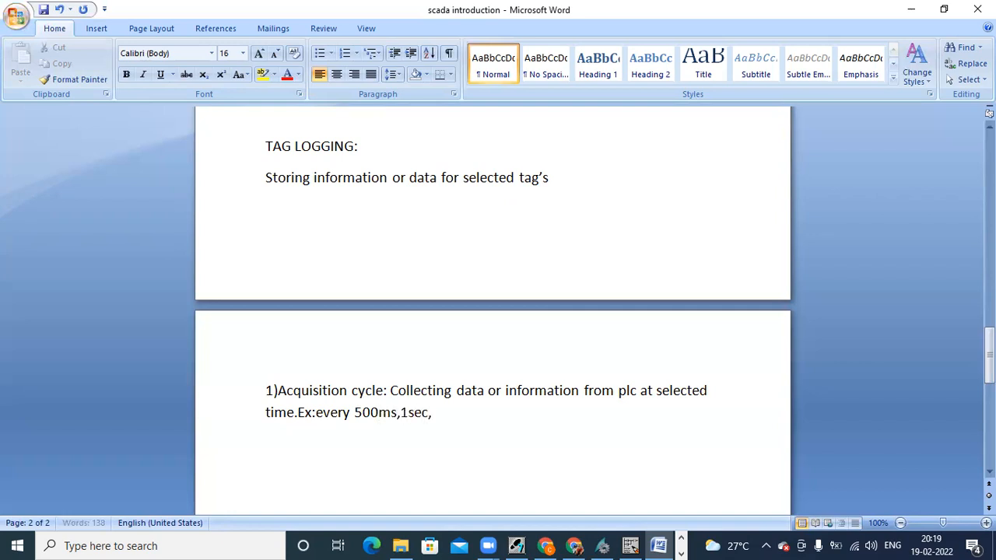
{"action": "type", "text": "2sec"}
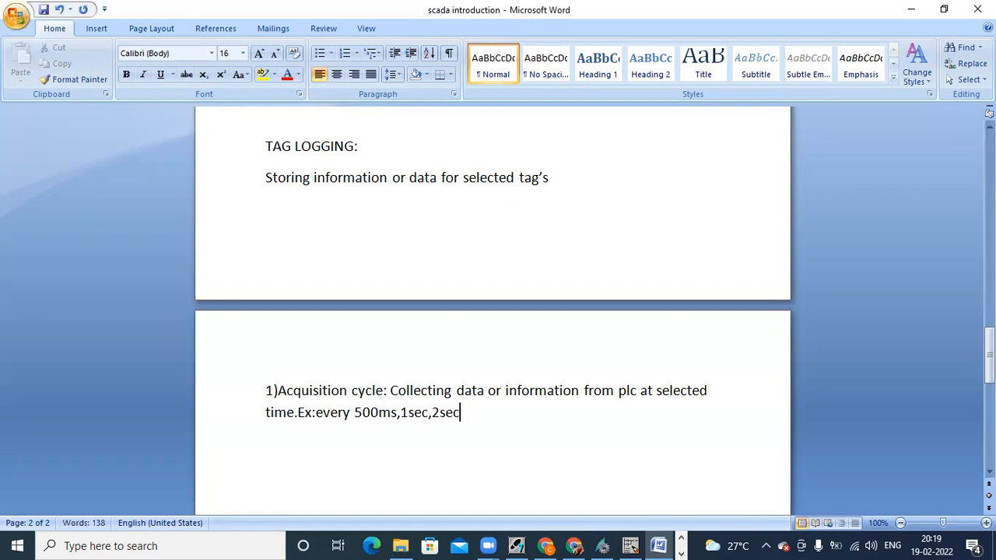
{"action": "type", "text": "s,...."}
{"action": "left_click", "coordinate": [297, 413]}
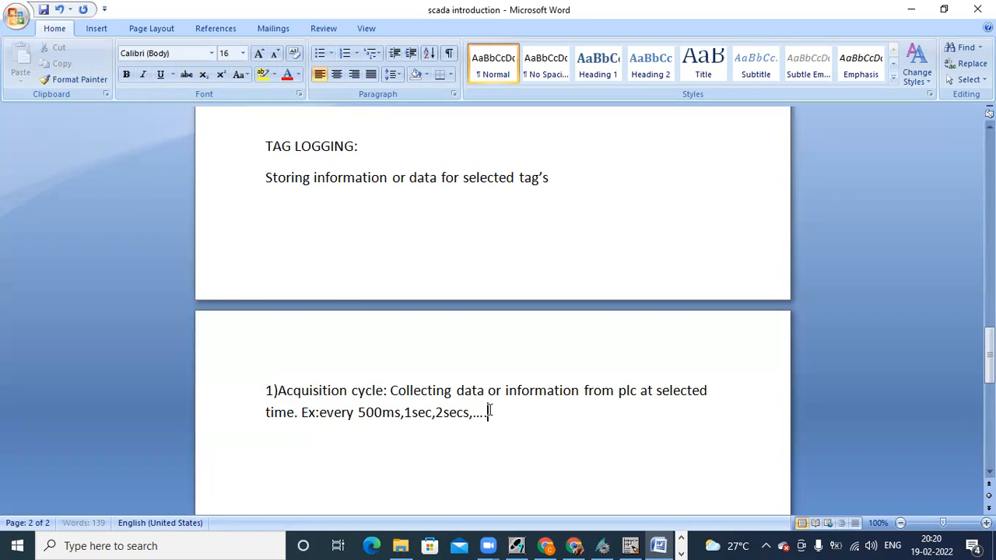
Step: Add the conversion "1000ms = 1sec" on a new line below the acquisition cycle description
{"action": "key", "text": "Return"}
{"action": "key", "text": "Return"}
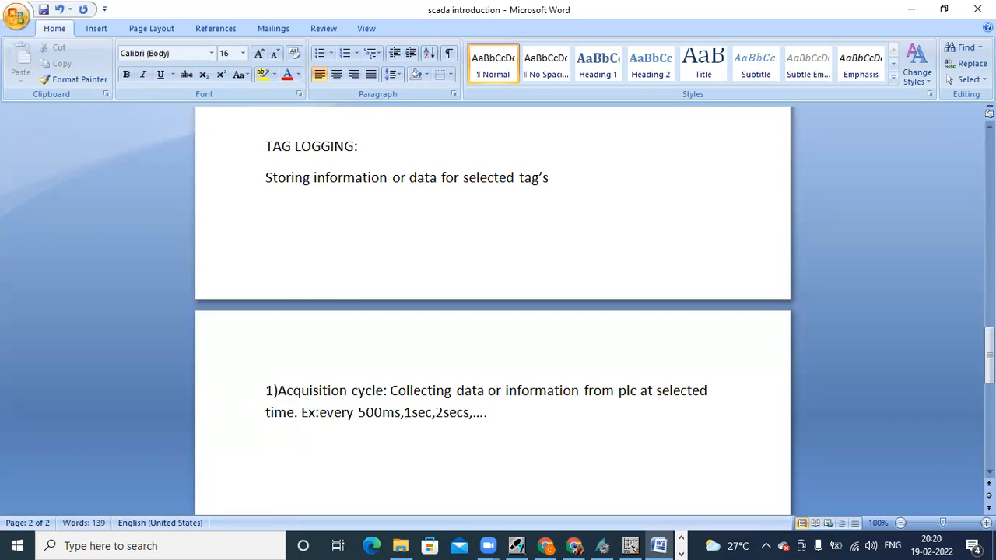
{"action": "type", "text": "1000ms"}
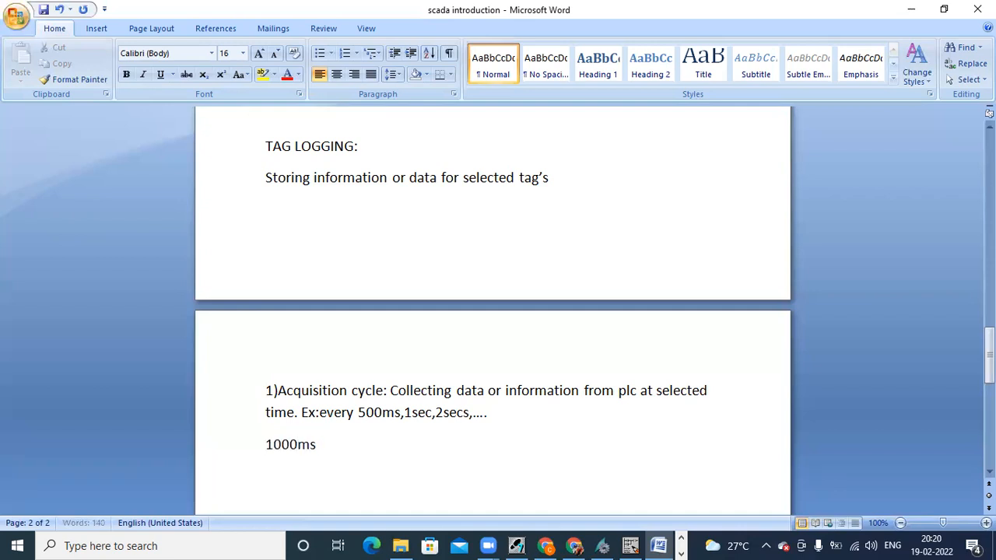
{"action": "type", "text": " = 1sec"}
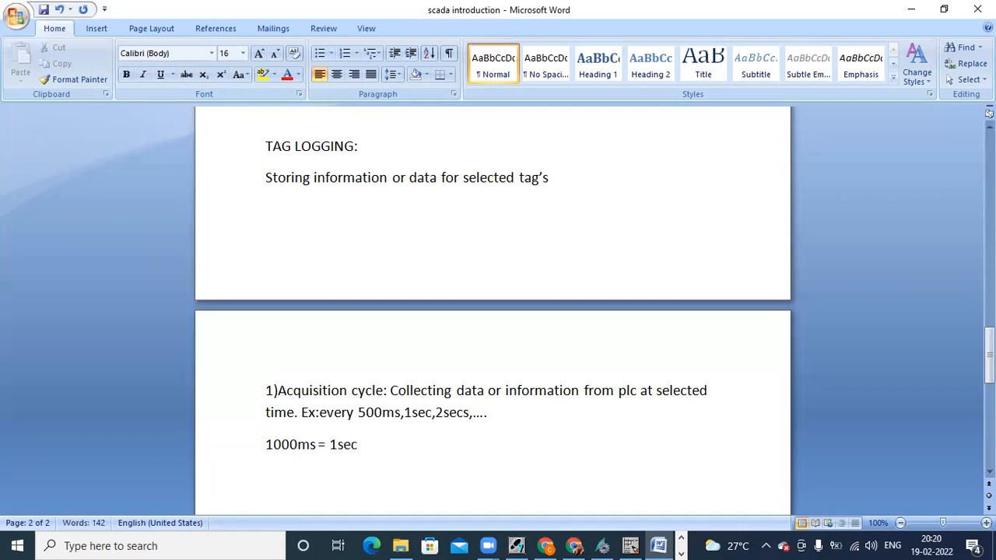
{"action": "key", "text": "Return"}
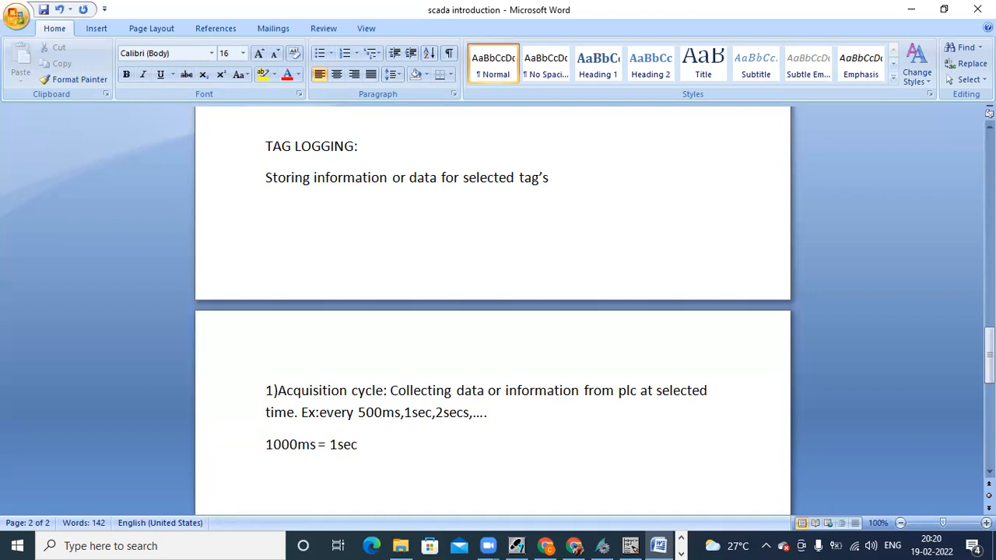
{"action": "type", "text": "3"}
{"action": "type", "text": "500"}
{"action": "type", "text": "ms"}
{"action": "key", "text": "BackSpace"}
{"action": "key", "text": "BackSpace"}
{"action": "key", "text": "BackSpace"}
{"action": "key", "text": "BackSpace"}
{"action": "key", "text": "BackSpace"}
Step: Add the second numbered item "2) Archiving cycle:" on a new line below the time conversion
{"action": "left_click", "coordinate": [502, 405]}
{"action": "left_click", "coordinate": [362, 447]}
{"action": "key", "text": "Return"}
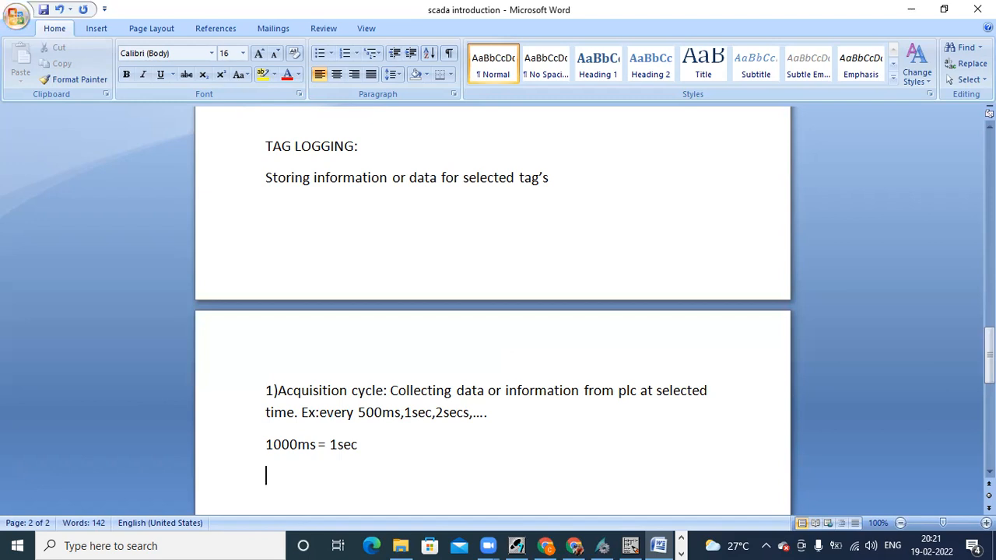
{"action": "type", "text": "2)"}
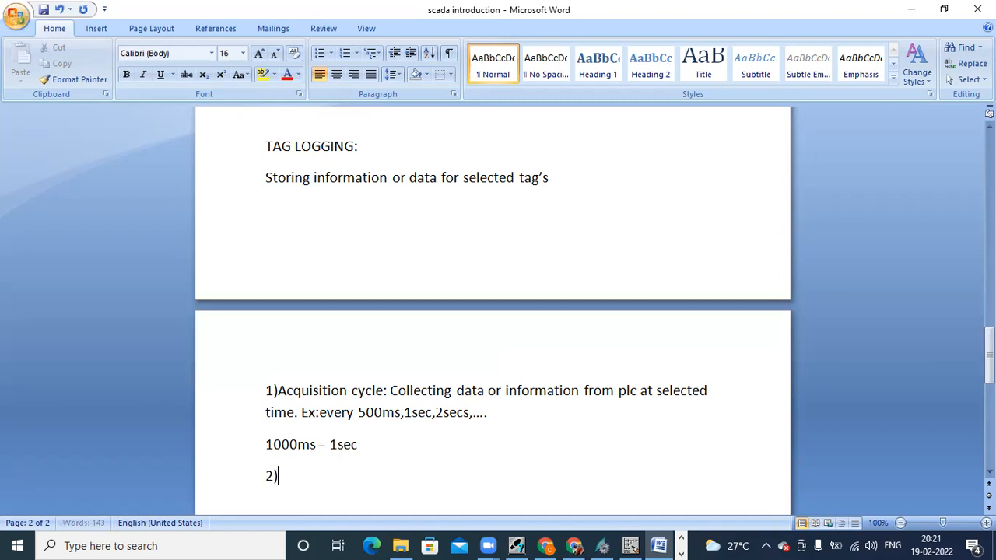
{"action": "type", "text": " Archiving cyle"}
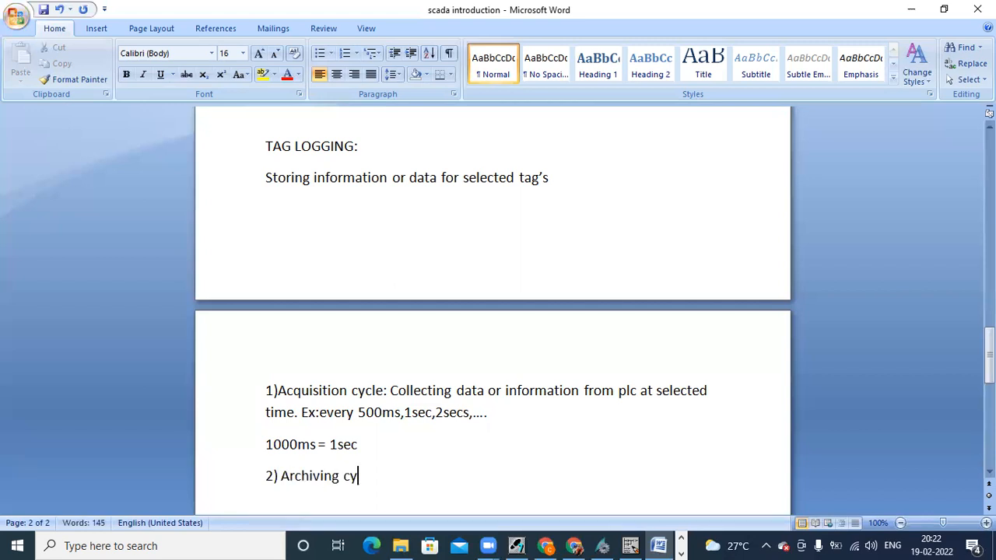
{"action": "key", "text": "BackSpace"}
{"action": "key", "text": "BackSpace"}
{"action": "type", "text": "cle:"}
{"action": "key", "text": "Return"}
Step: Start a sub-item reading "1)continuous" on a new line under the archiving cycle item
{"action": "scroll", "coordinate": [391, 319], "scroll_direction": "down", "scroll_amount": 3}
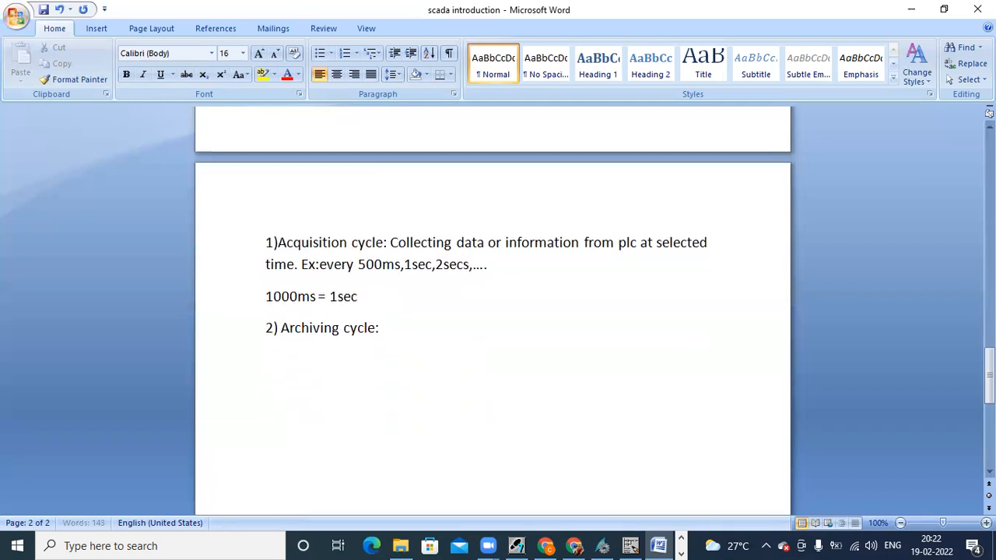
{"action": "left_click", "coordinate": [283, 347]}
{"action": "left_click", "coordinate": [392, 331]}
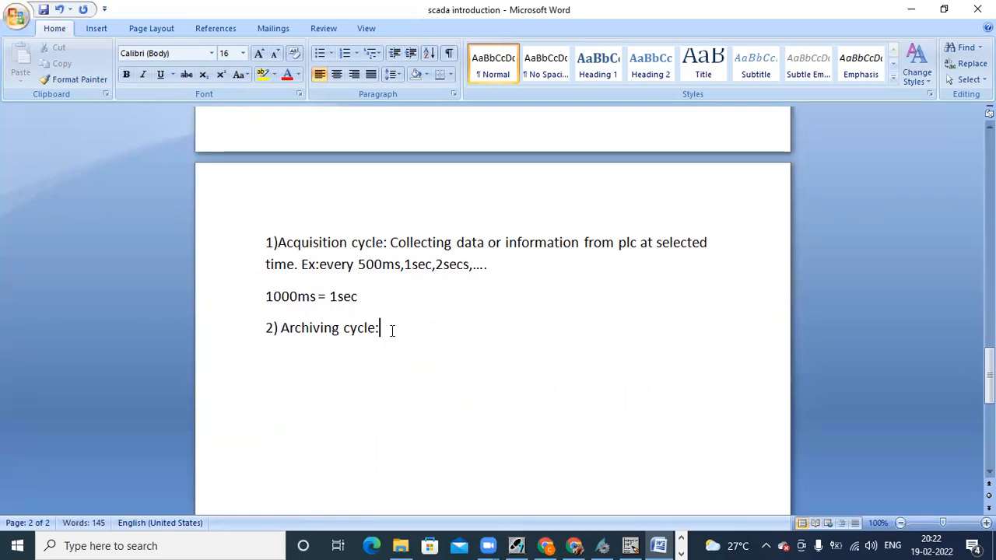
{"action": "key", "text": "Return"}
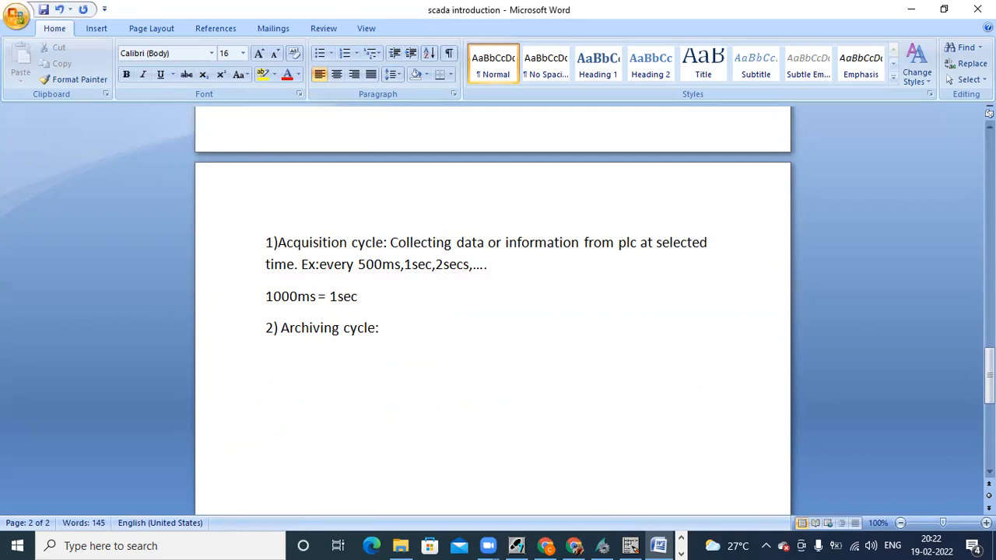
{"action": "type", "text": "1)conti"}
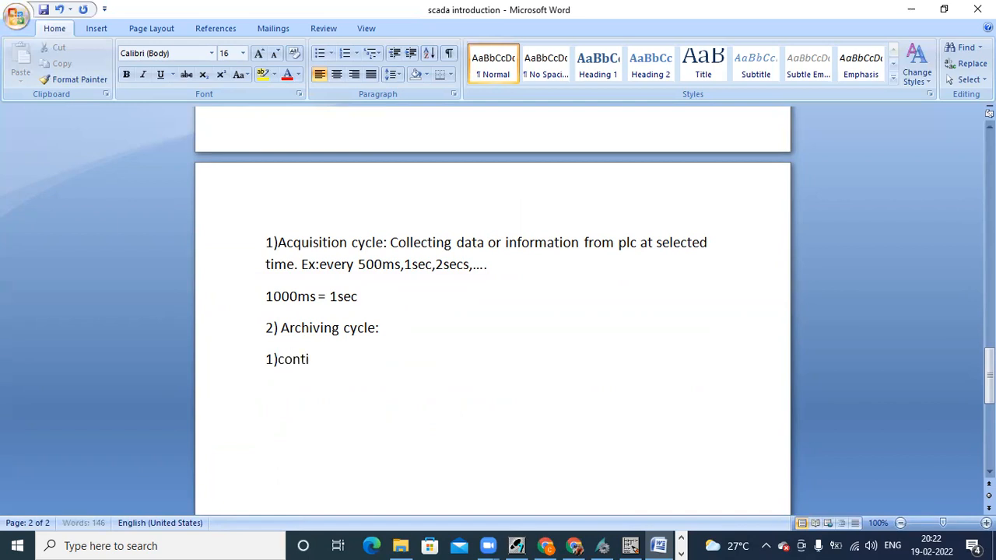
{"action": "type", "text": "nuous"}
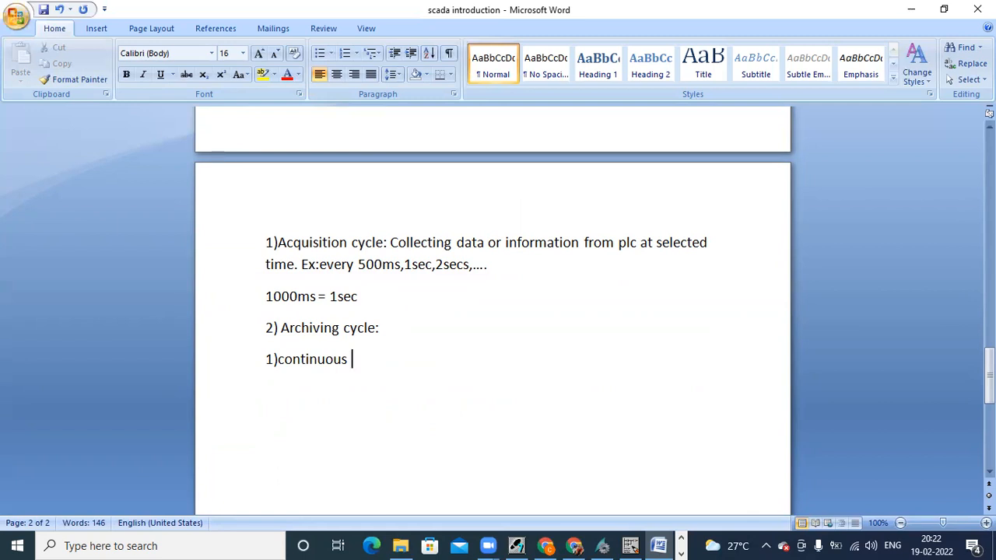
Step: Insert "cyclic" before "continuous" in the archiving sub-item and end the label with a colon
{"action": "key", "text": "Left"}
{"action": "key", "text": "Left"}
{"action": "key", "text": "Left"}
{"action": "key", "text": "Left"}
{"action": "key", "text": "Left"}
{"action": "key", "text": "Left"}
{"action": "key", "text": "Left"}
{"action": "key", "text": "Left"}
{"action": "key", "text": "Left"}
{"action": "key", "text": "Left"}
{"action": "key", "text": "Left"}
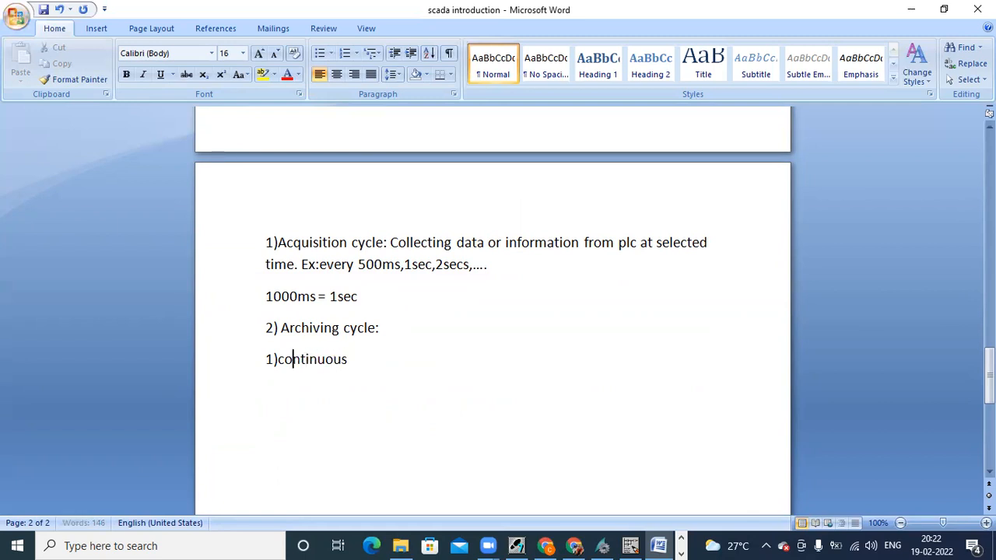
{"action": "type", "text": "cyclic"}
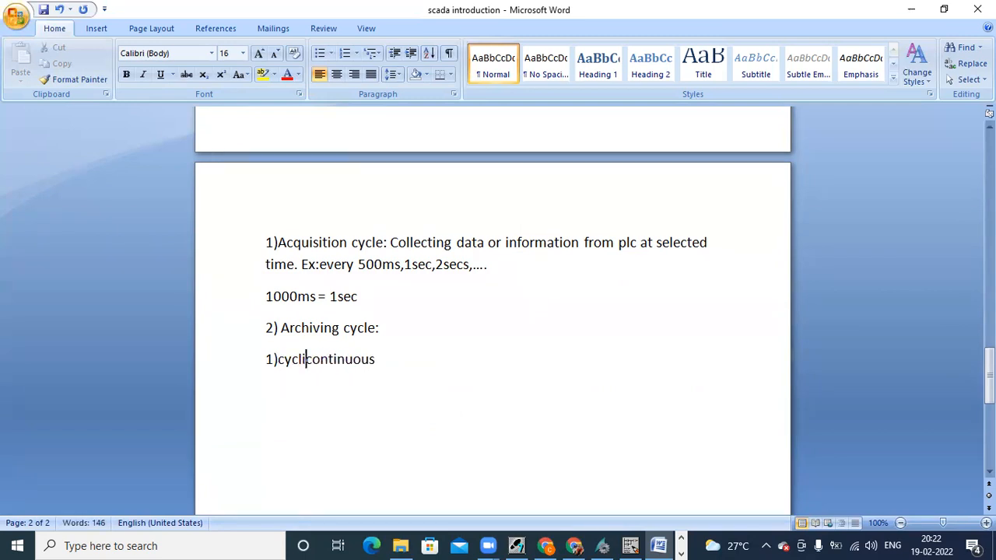
{"action": "left_click", "coordinate": [401, 366]}
{"action": "type", "text": ": "}
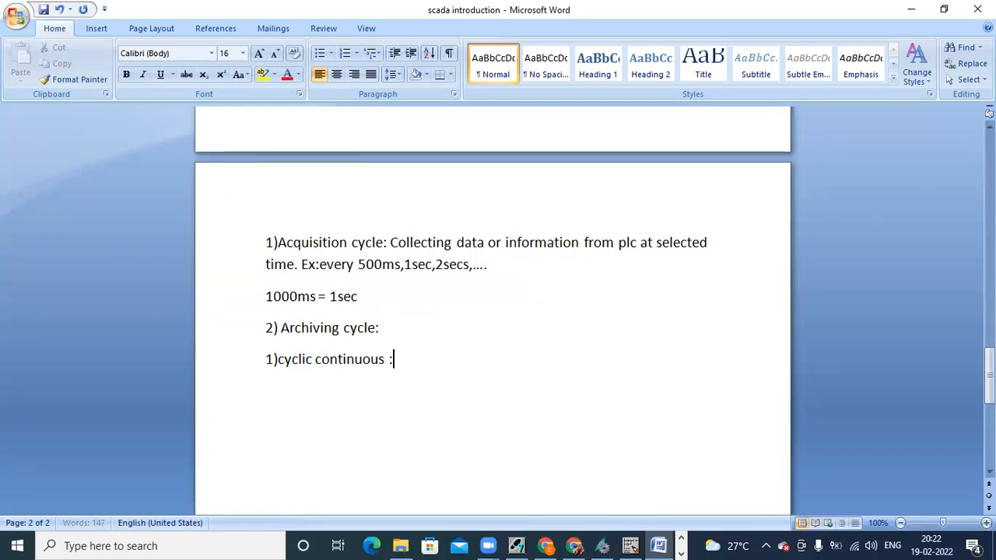
Step: Describe cyclic continuous as "from beginning that is from starting of the scada system/server for selected time."
{"action": "type", "text": "from"}
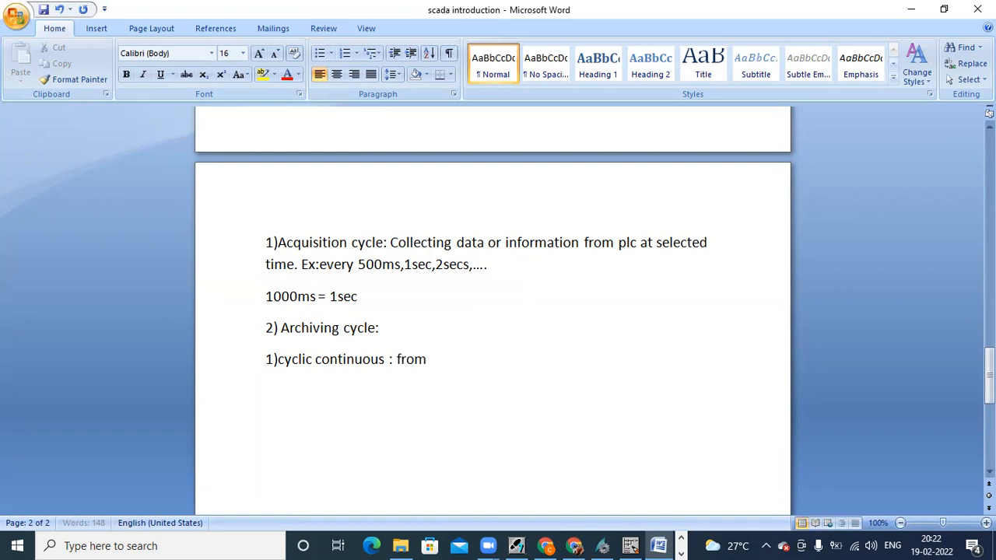
{"action": "type", "text": " beginning"}
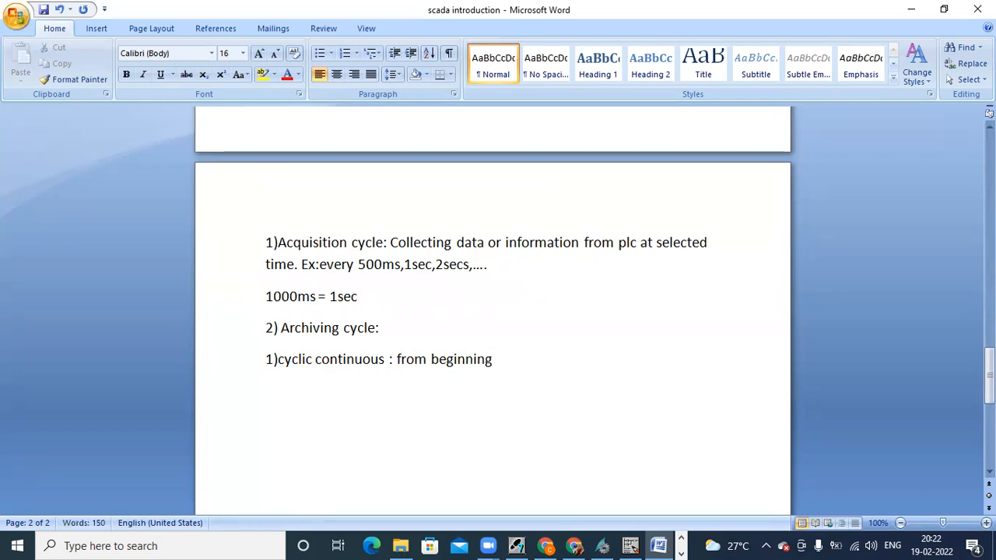
{"action": "type", "text": " that"}
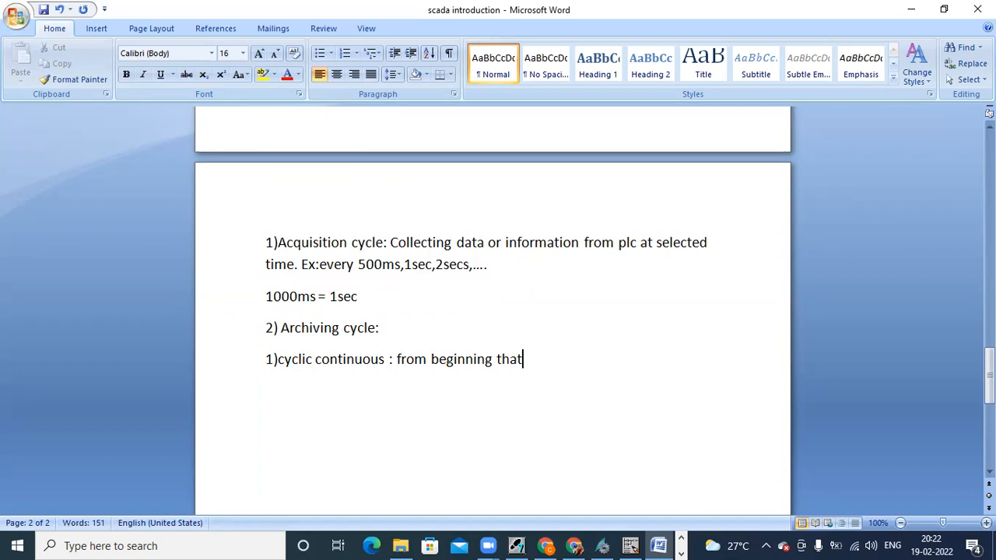
{"action": "type", "text": " is from star"}
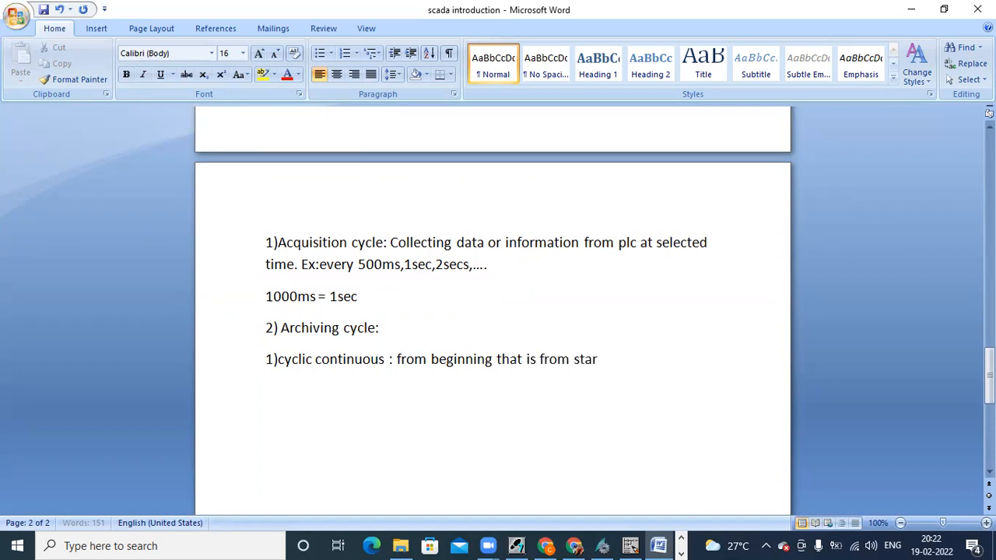
{"action": "type", "text": "ting of "}
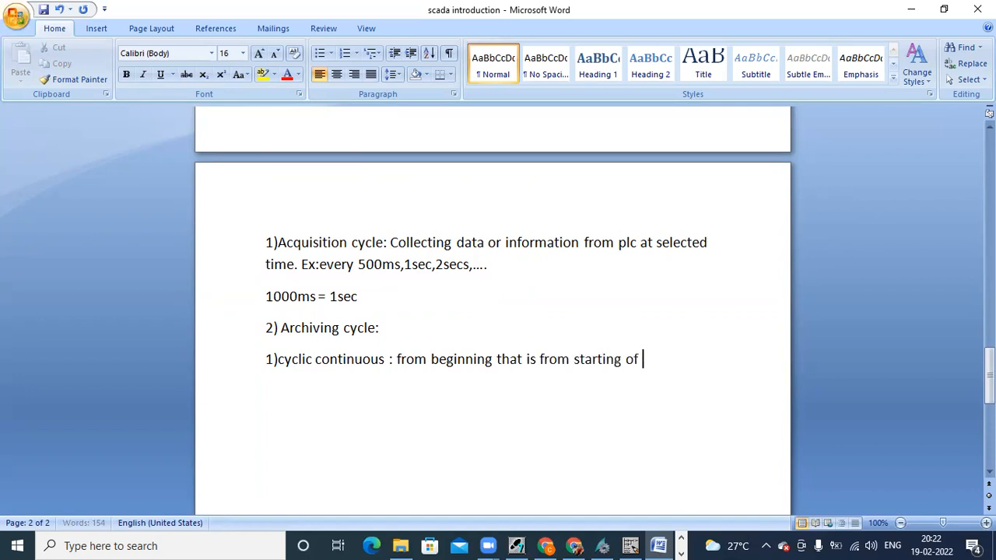
{"action": "type", "text": "the scad"}
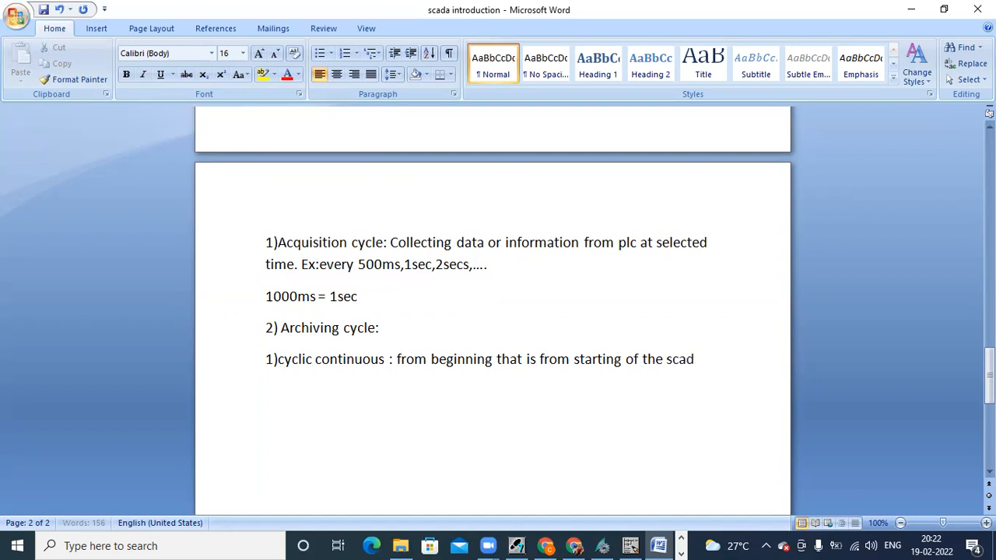
{"action": "type", "text": "a system"}
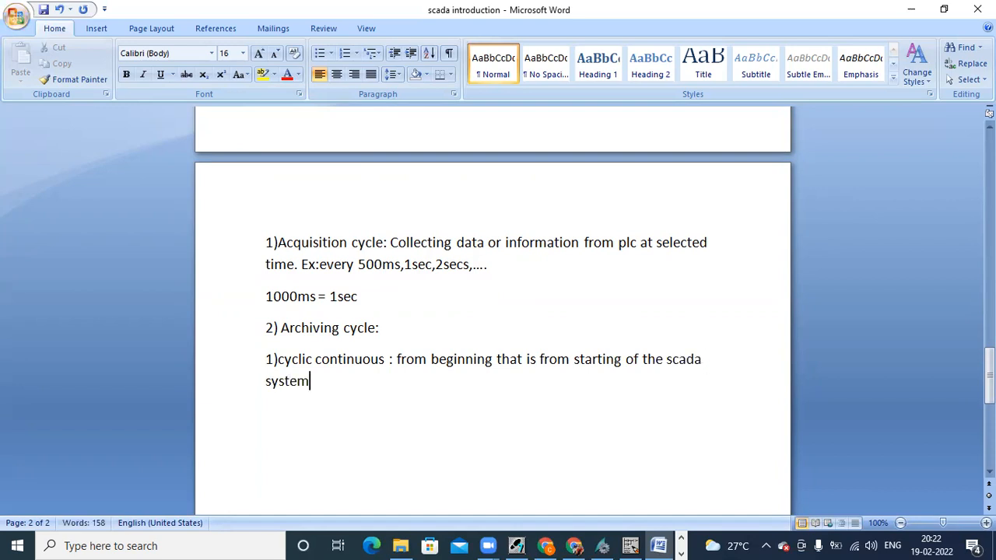
{"action": "type", "text": "/server."}
{"action": "key", "text": "BackSpace"}
{"action": "type", "text": "for selee"}
{"action": "key", "text": "BackSpace"}
{"action": "type", "text": "cted time."}
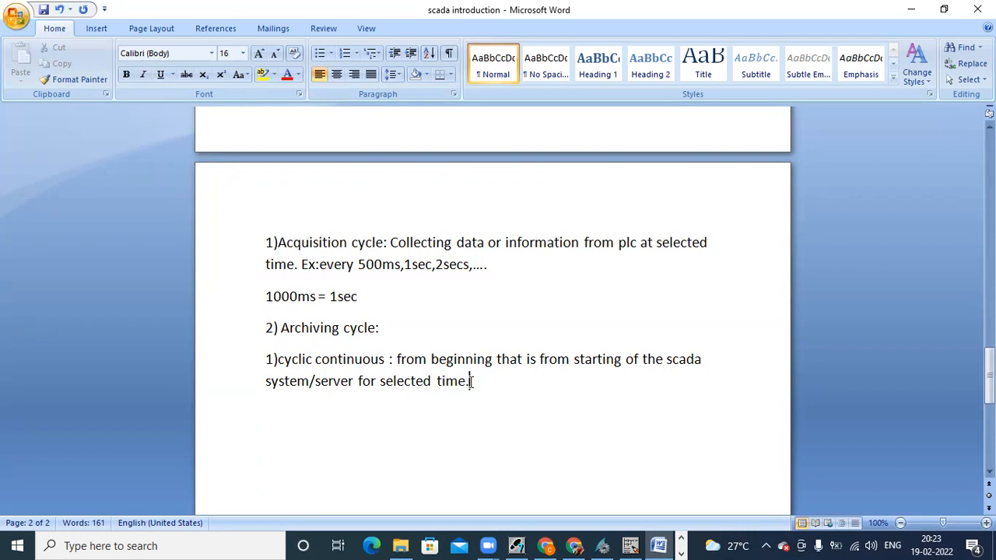
Step: Add the second archiving sub-item "2)cyclic selective: from start to stop" on a new line
{"action": "key", "text": "Return"}
{"action": "type", "text": "2)"}
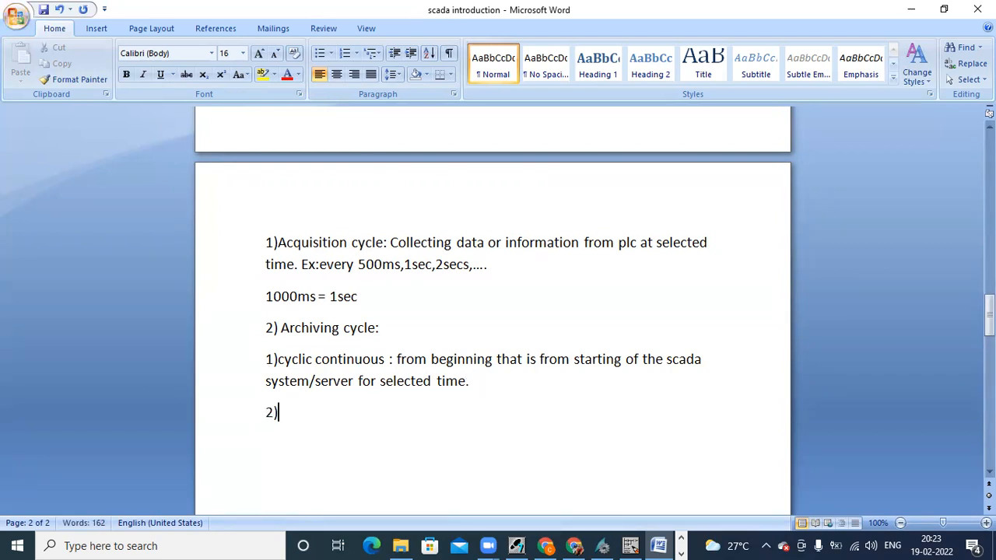
{"action": "type", "text": "cyclic selective"}
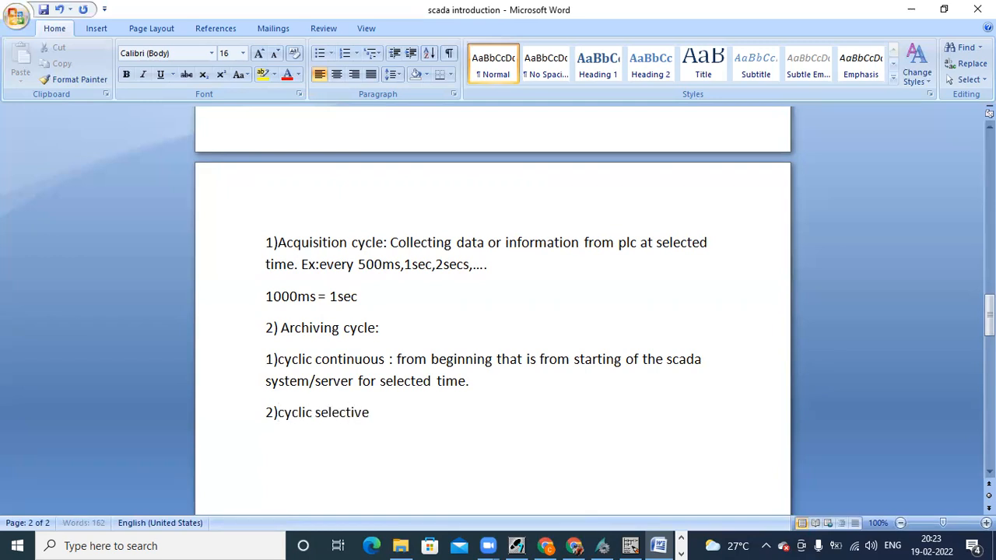
{"action": "type", "text": ": from start to stop"}
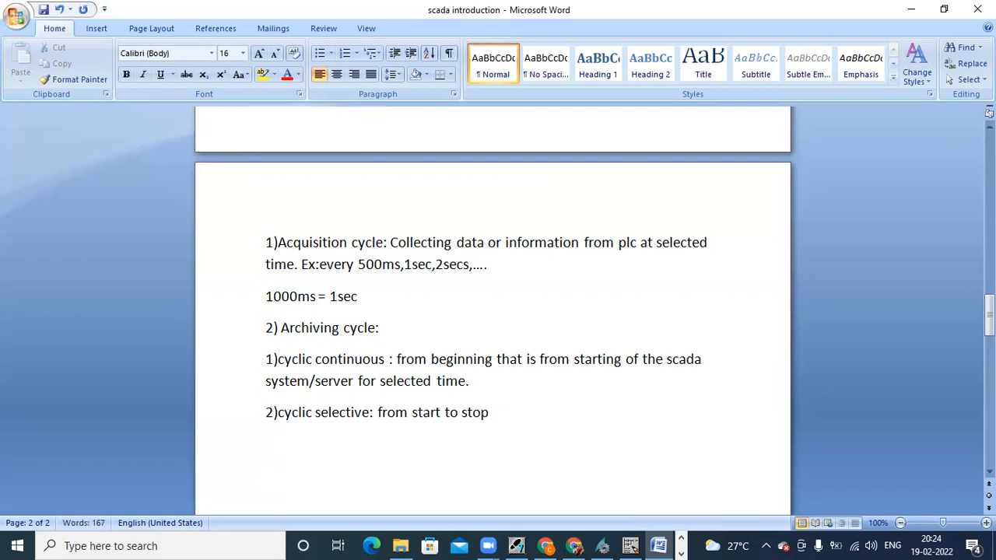
Step: Add the third archiving sub-item "3)acyclic :" on a new line below cyclic selective
{"action": "type", "text": "3)"}
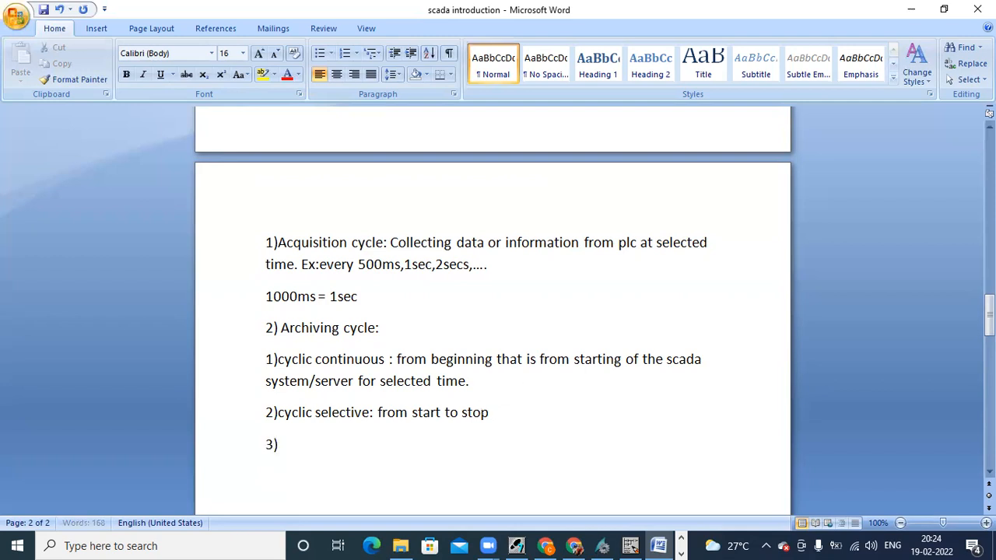
{"action": "type", "text": "aci"}
{"action": "key", "text": "BackSpace"}
{"action": "type", "text": "yclic"}
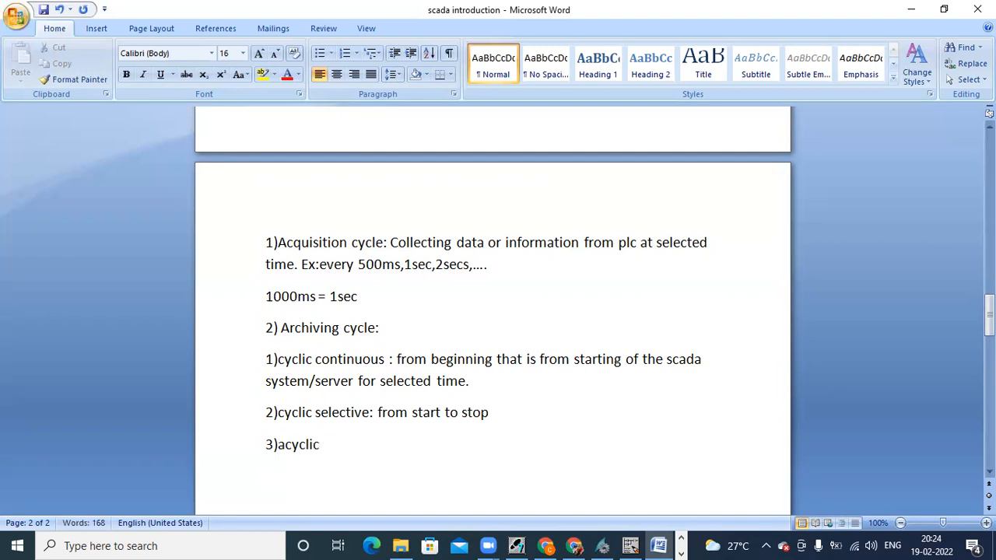
{"action": "type", "text": " :"}
Step: Under acyclic, add the line "1)upon change : whenever data is changed like example setpoints"
{"action": "type", "text": "1"}
{"action": "type", "text": ")up"}
{"action": "type", "text": "on change "}
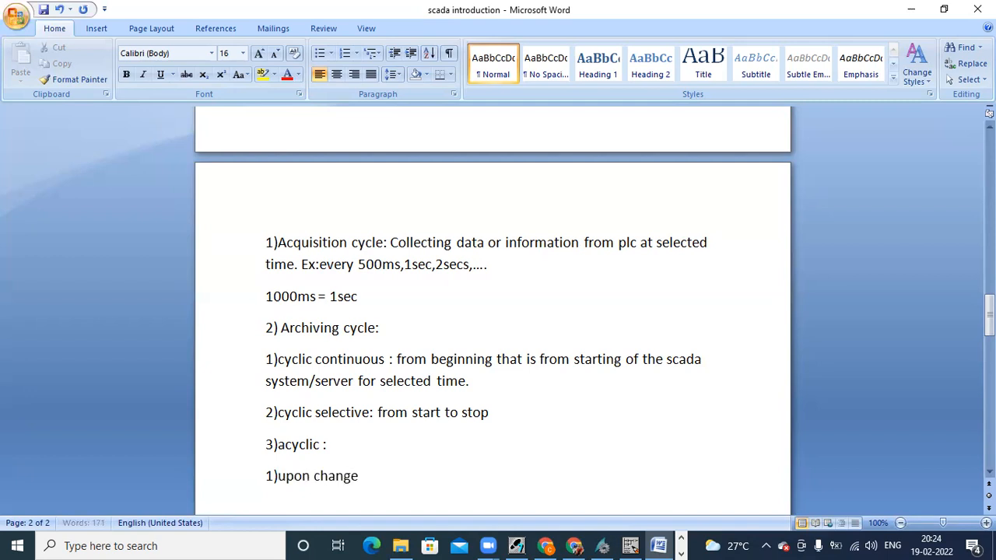
{"action": "type", "text": ": whene"}
{"action": "type", "text": "er"}
{"action": "key", "text": "BackSpace"}
{"action": "key", "text": "BackSpace"}
{"action": "type", "text": "ver data is "}
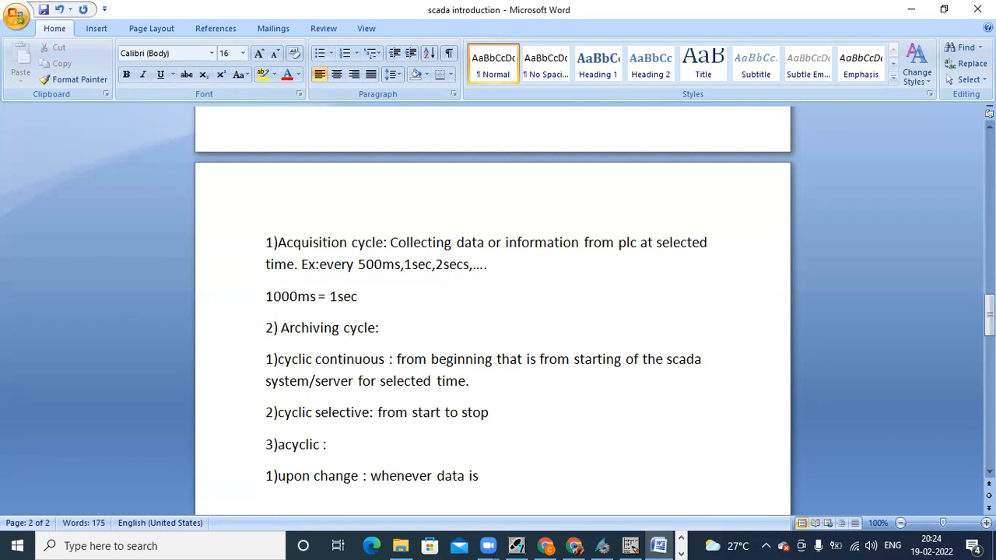
{"action": "type", "text": "changed like example s"}
{"action": "type", "text": "poit"}
{"action": "key", "text": "BackSpace"}
{"action": "type", "text": "nts"}
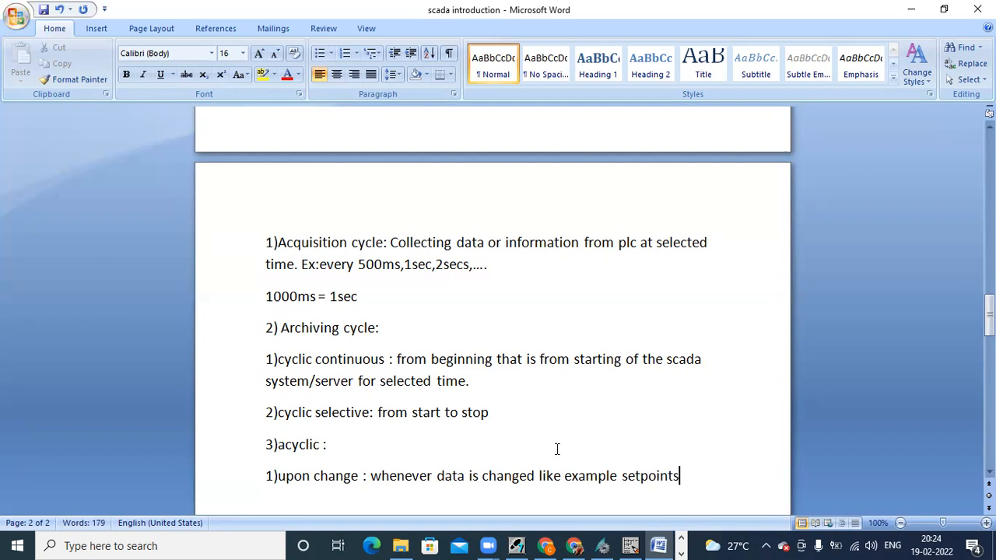
Step: Split "setpoints" into "set points" in the upon change line, end it with a period and start a new line
{"action": "left_click", "coordinate": [642, 476]}
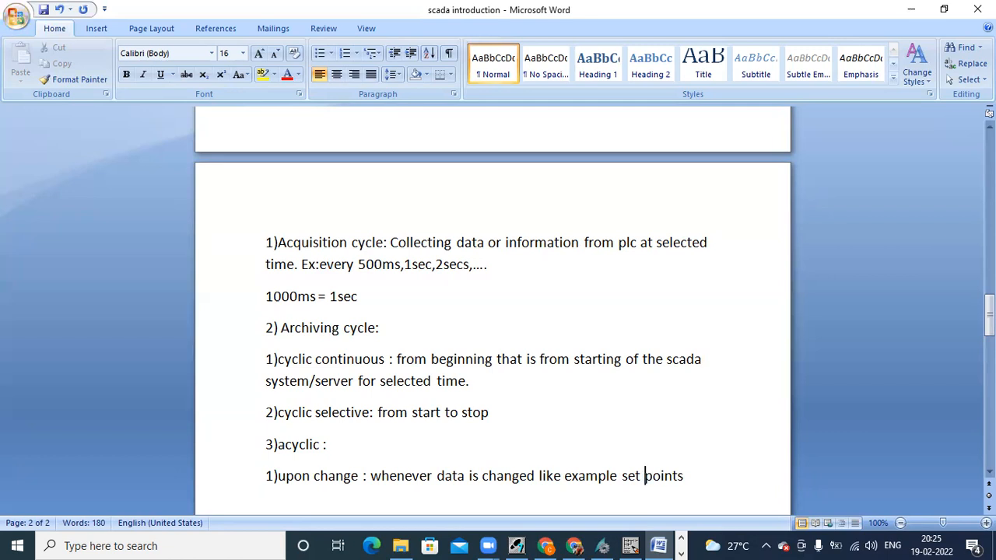
{"action": "left_click", "coordinate": [687, 475]}
{"action": "type", "text": "."}
{"action": "key", "text": "Return"}
{"action": "key", "text": "Return"}
{"action": "key", "text": "Return"}
{"action": "key", "text": "Return"}
{"action": "key", "text": "Return"}
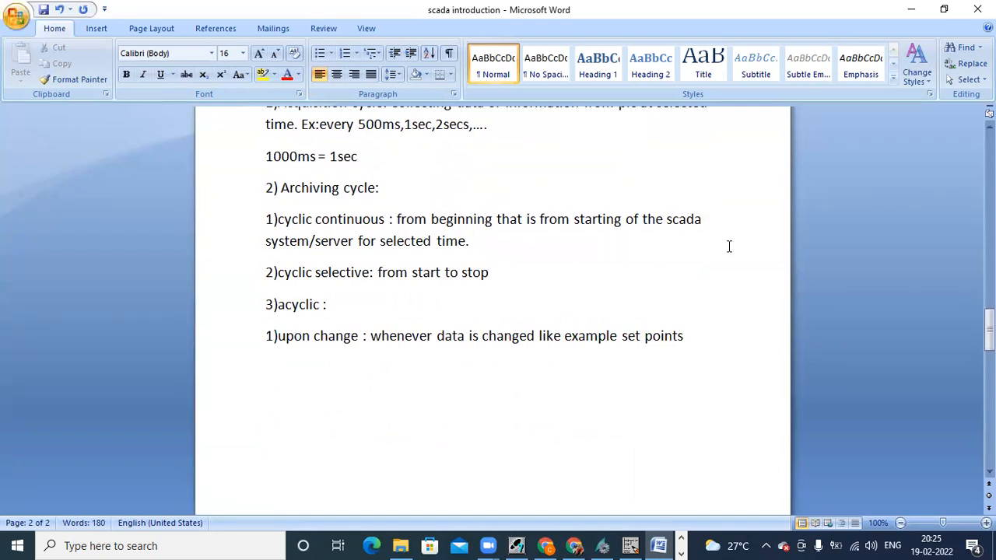
{"action": "left_click", "coordinate": [689, 335]}
{"action": "type", "text": "."}
{"action": "key", "text": "Return"}
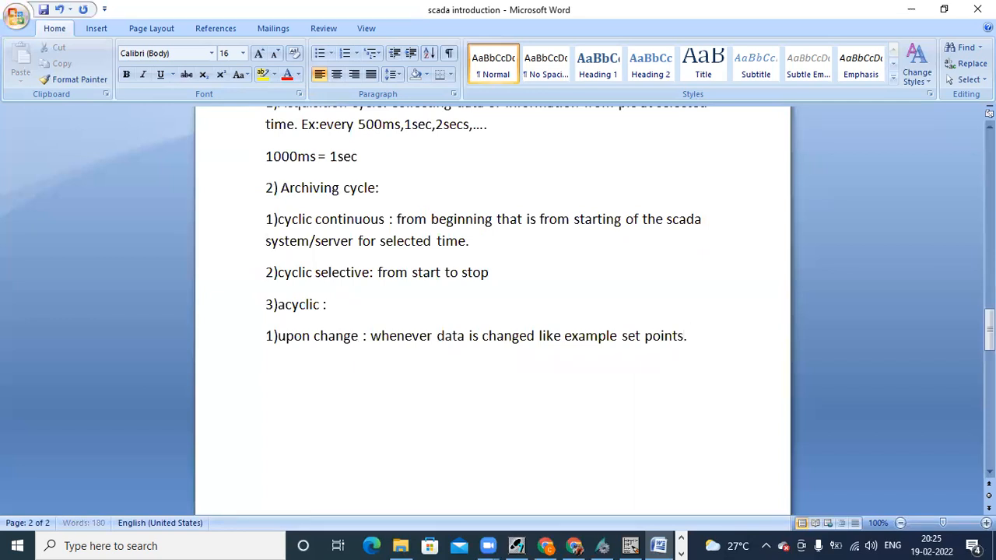
Step: Write the second acyclic entry as "2) event controlled : whenever any special command"
{"action": "type", "text": "2) event controlled"}
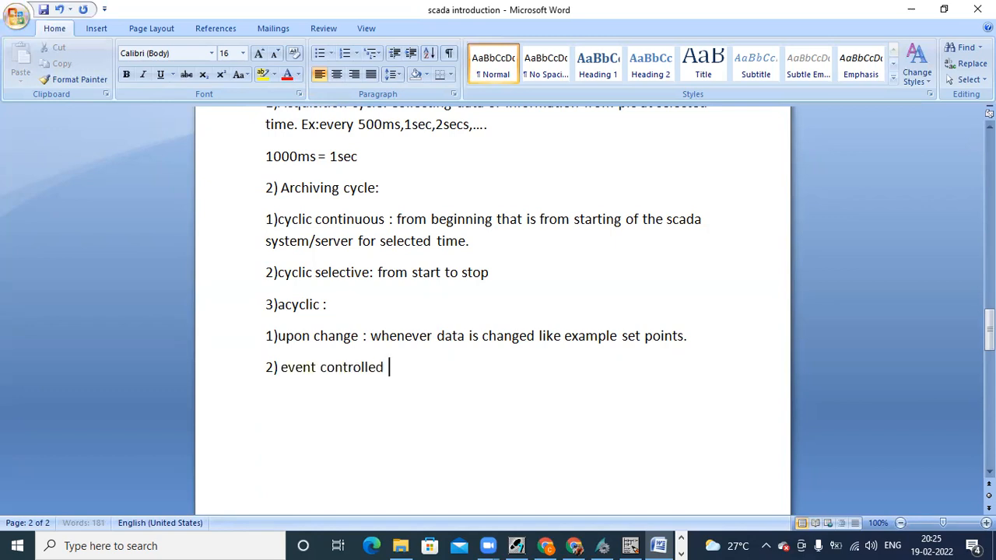
{"action": "type", "text": " : when"}
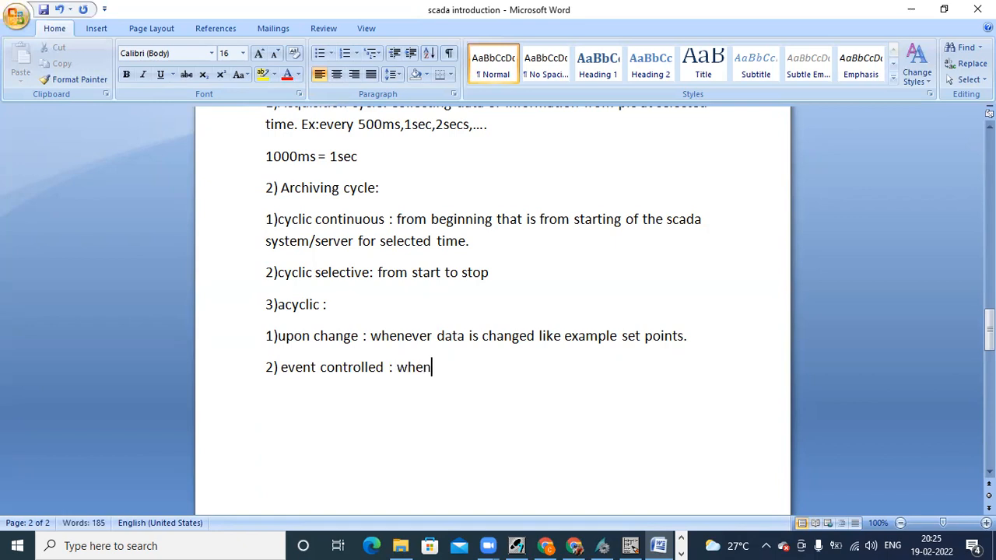
{"action": "type", "text": "ever any spe"}
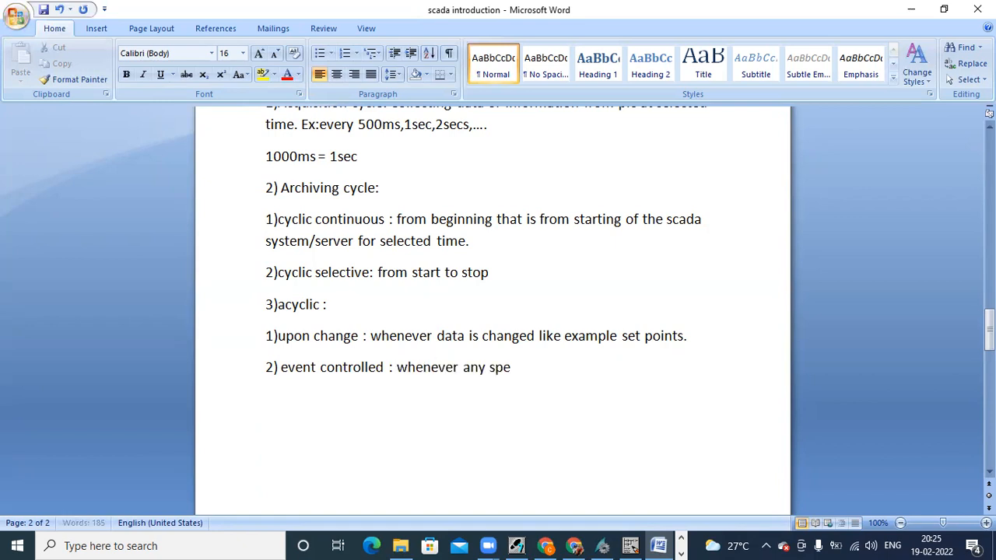
{"action": "type", "text": "cial comaand"}
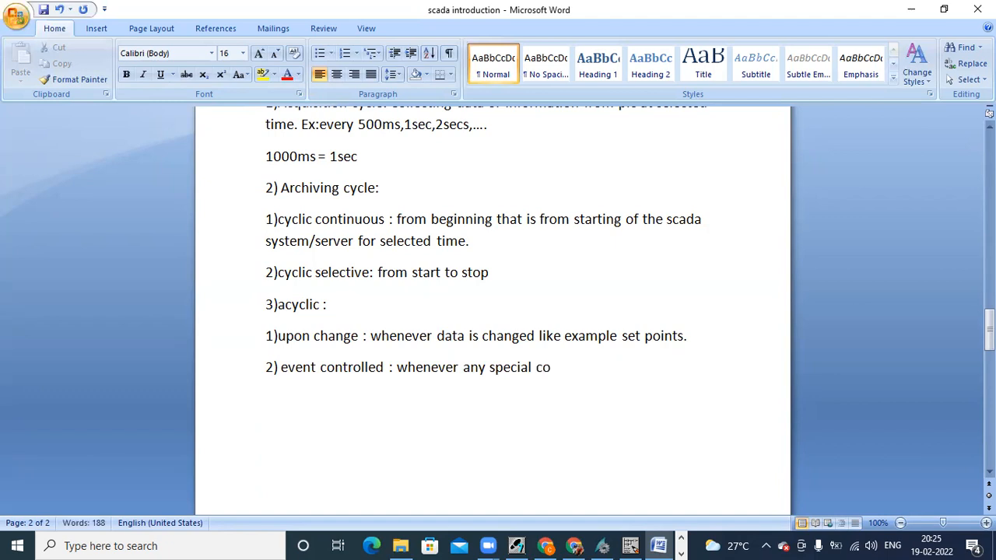
{"action": "key", "text": "BackSpace"}
{"action": "key", "text": "BackSpace"}
{"action": "key", "text": "BackSpace"}
{"action": "key", "text": "BackSpace"}
{"action": "type", "text": "and"}
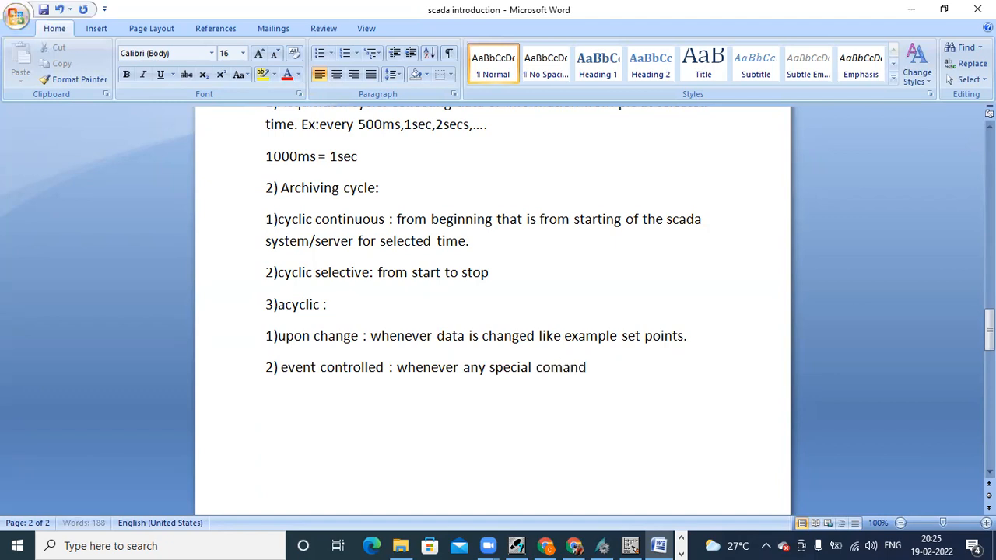
{"action": "key", "text": "BackSpace"}
{"action": "key", "text": "BackSpace"}
{"action": "key", "text": "BackSpace"}
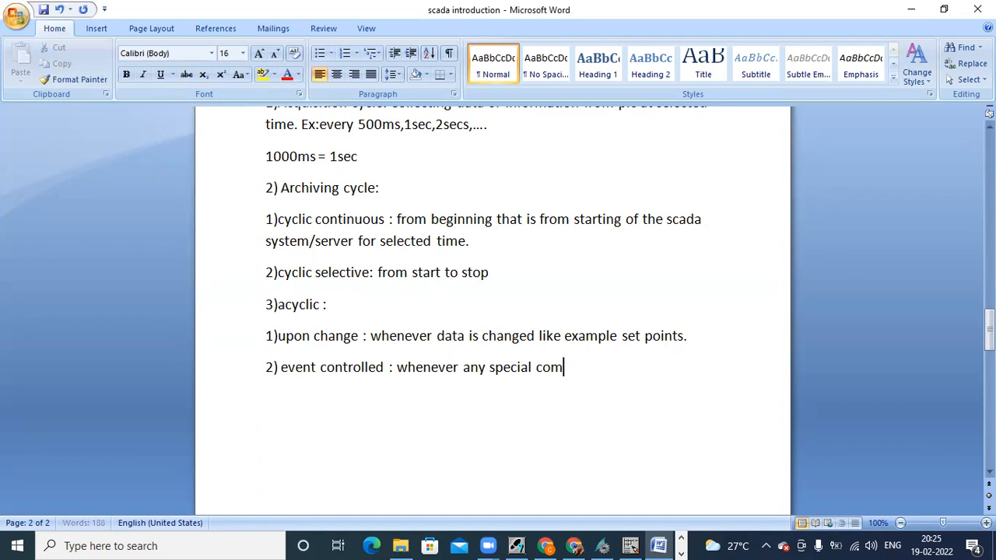
{"action": "type", "text": "mad"}
{"action": "key", "text": "BackSpace"}
{"action": "type", "text": "nd"}
Step: Complete the event controlled description with "or input/output is ON."
{"action": "type", "text": " or input"}
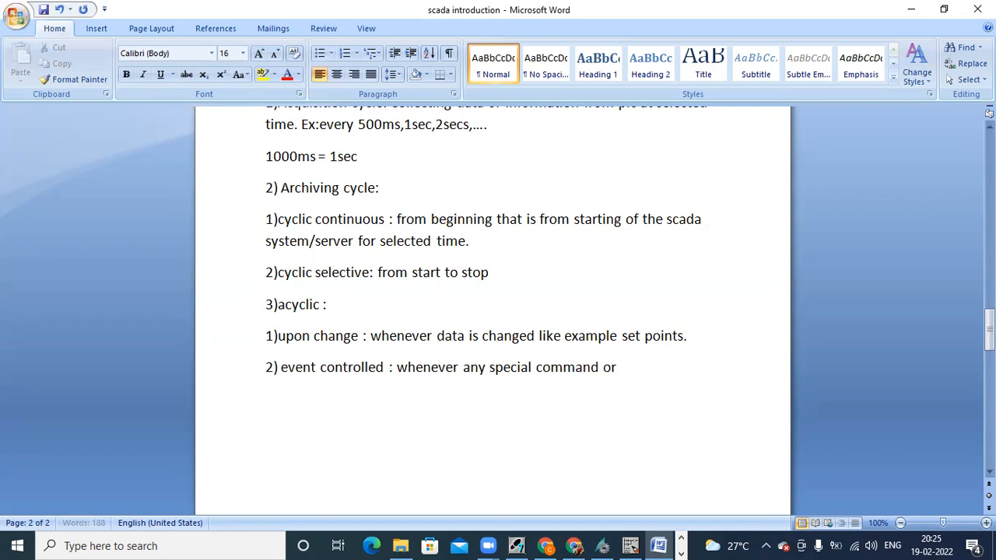
{"action": "type", "text": " is"}
{"action": "key", "text": "BackSpace"}
{"action": "key", "text": "BackSpace"}
{"action": "key", "text": "BackSpace"}
{"action": "type", "text": "/output os"}
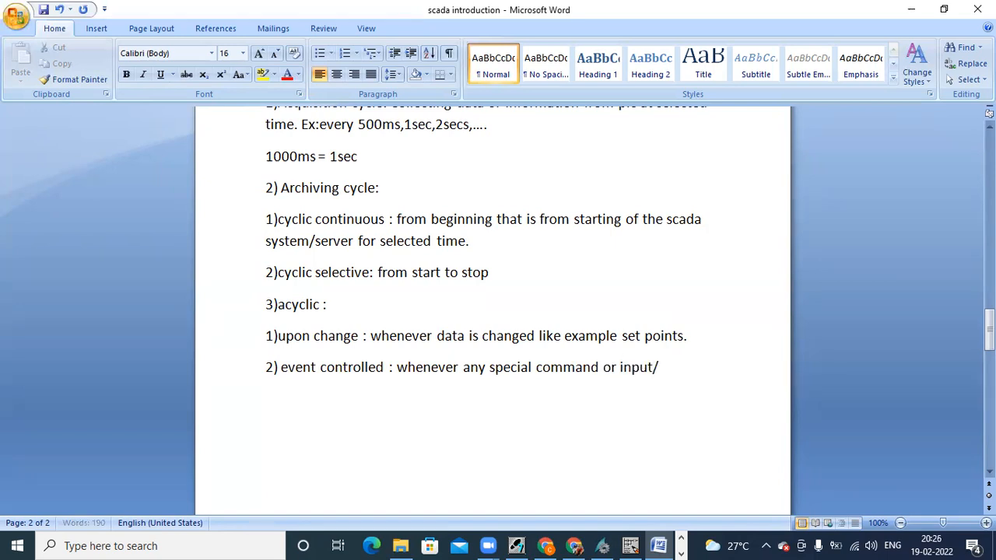
{"action": "key", "text": "BackSpace"}
{"action": "key", "text": "BackSpace"}
{"action": "key", "text": "BackSpace"}
{"action": "type", "text": "is"}
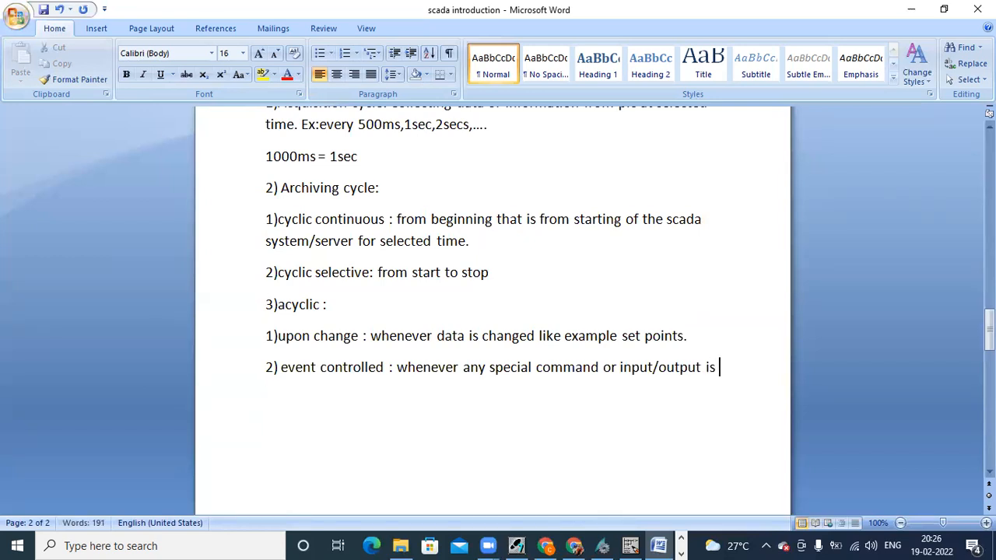
{"action": "type", "text": " ON."}
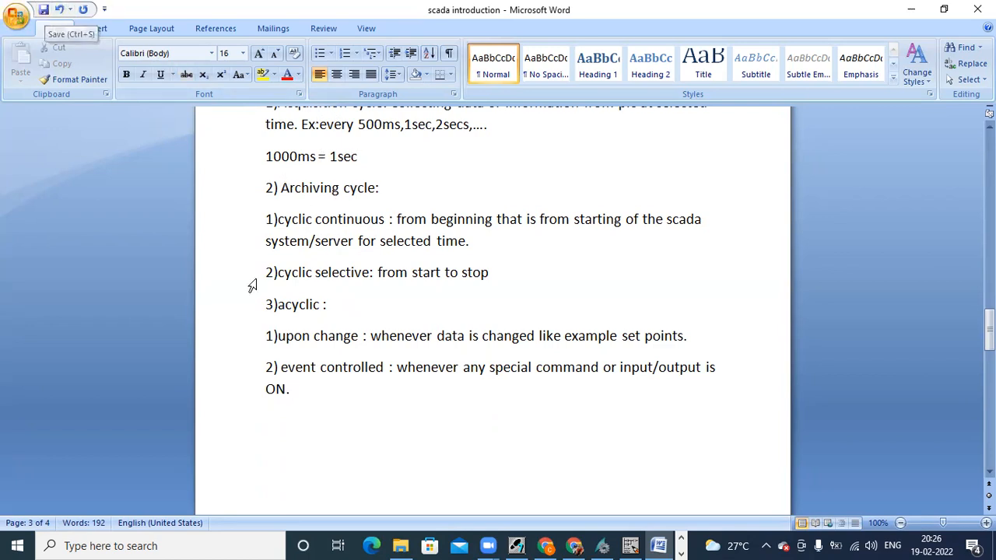
Step: Add a new line reading "Trend view and table view." below the event controlled entry
{"action": "key", "text": "Return"}
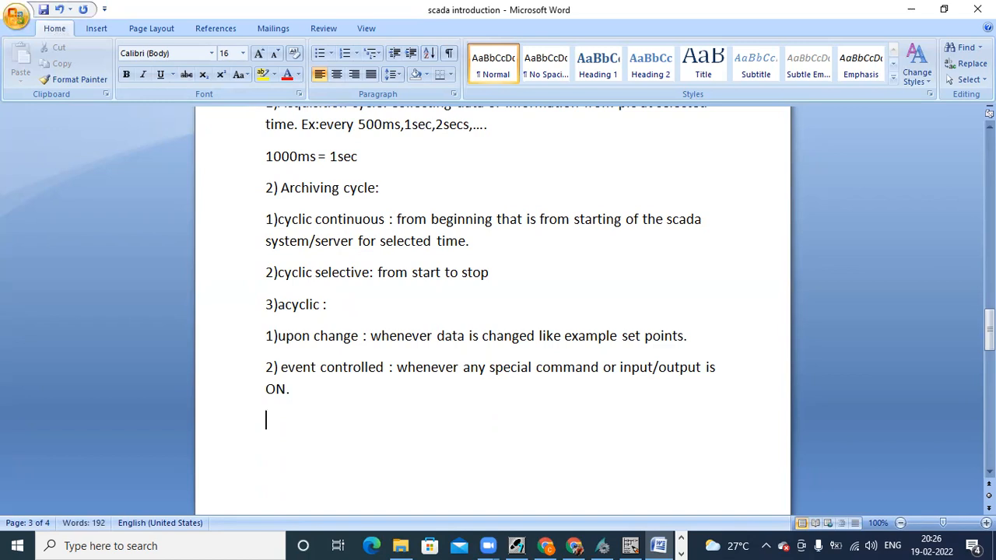
{"action": "type", "text": "tre"}
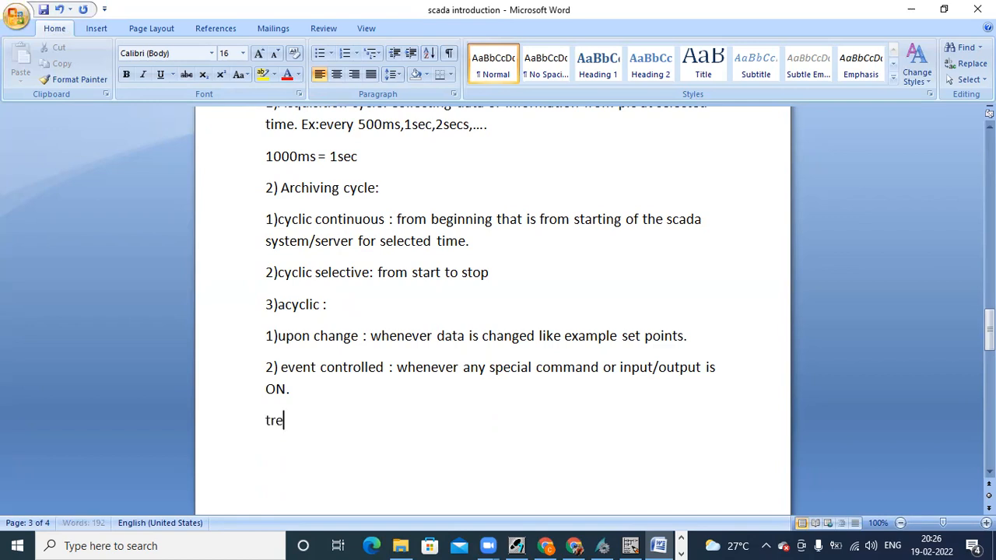
{"action": "type", "text": "nd view and table vie"}
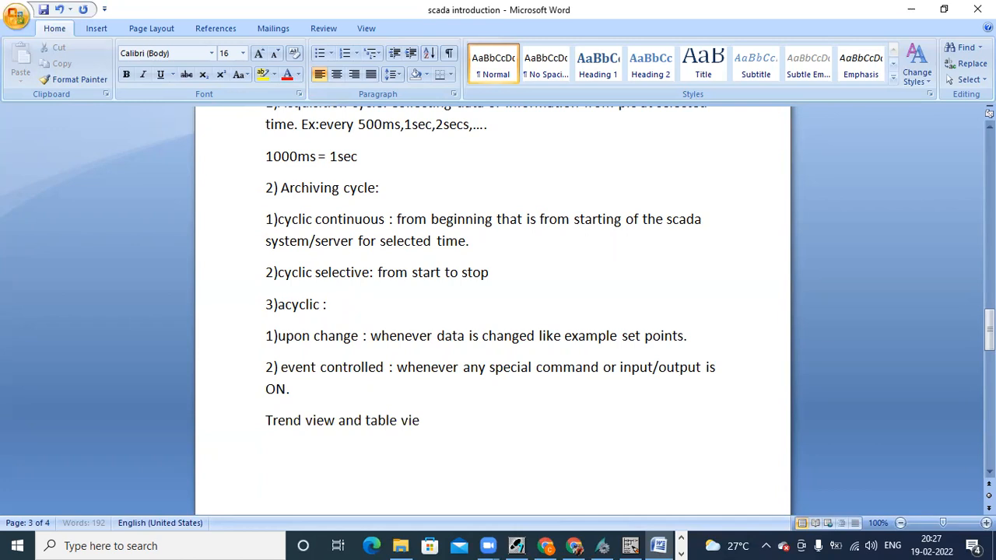
{"action": "type", "text": "w."}
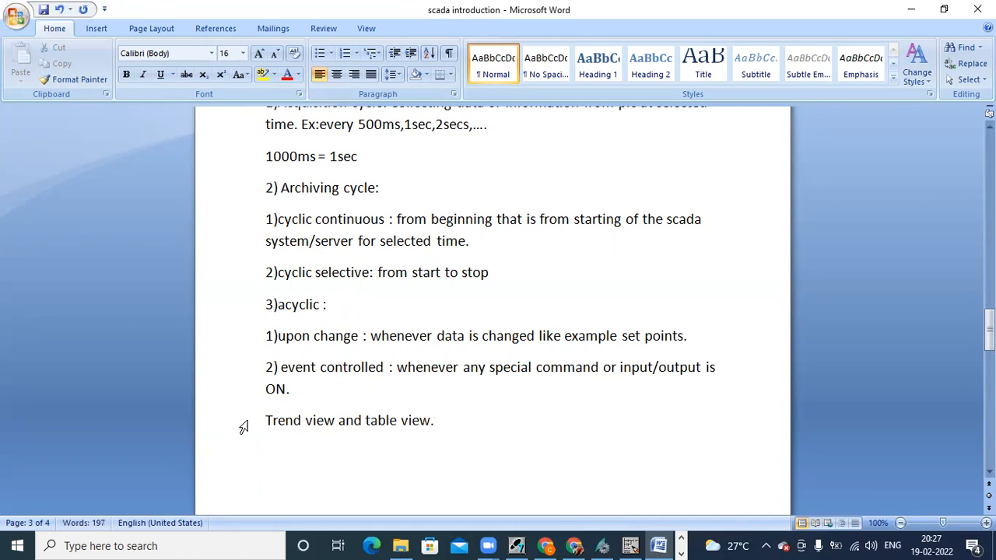
Step: Continue the trend view and table view line with "Because the information is stored in"
{"action": "type", "text": " because the informs"}
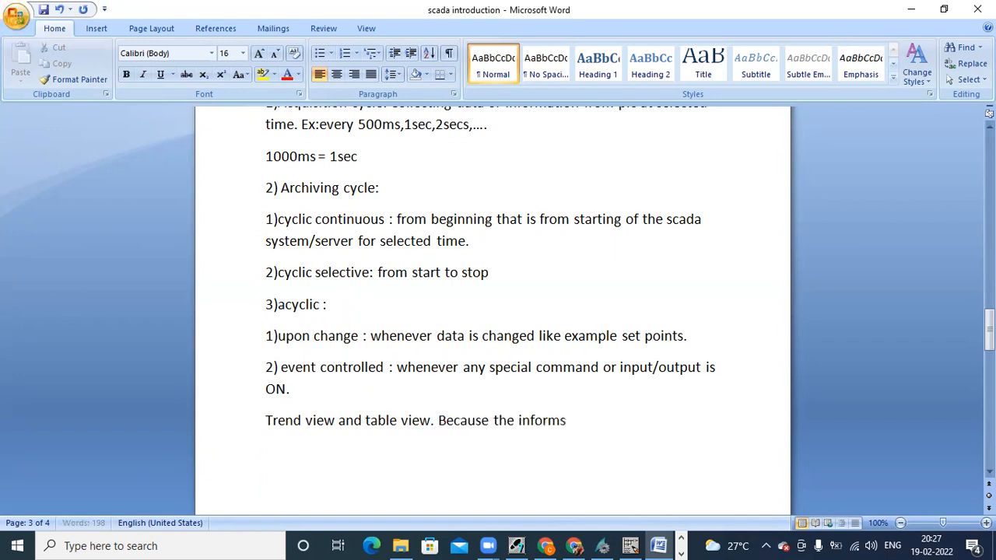
{"action": "key", "text": "BackSpace"}
{"action": "type", "text": "ation is sp"}
{"action": "key", "text": "BackSpace"}
{"action": "type", "text": "tored in"}
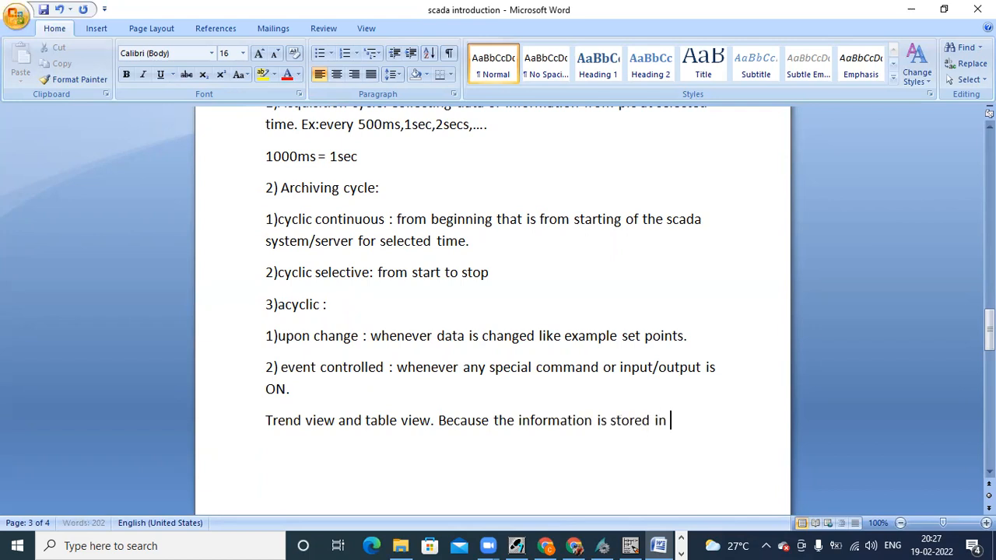
Step: End the sentence about stored information with "MS SQL." and save the document
{"action": "type", "text": " SQL"}
{"action": "key", "text": "ctrl+Left"}
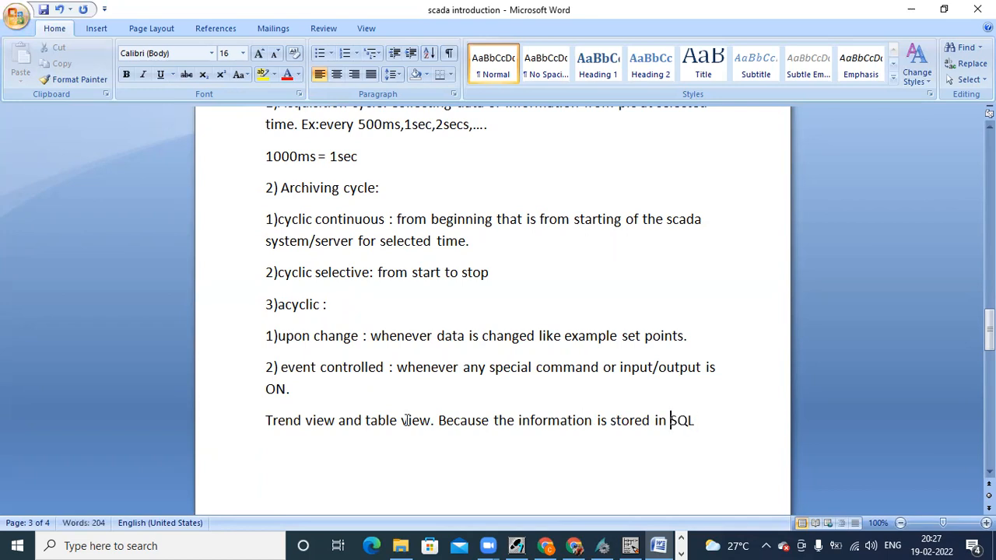
{"action": "type", "text": "MS"}
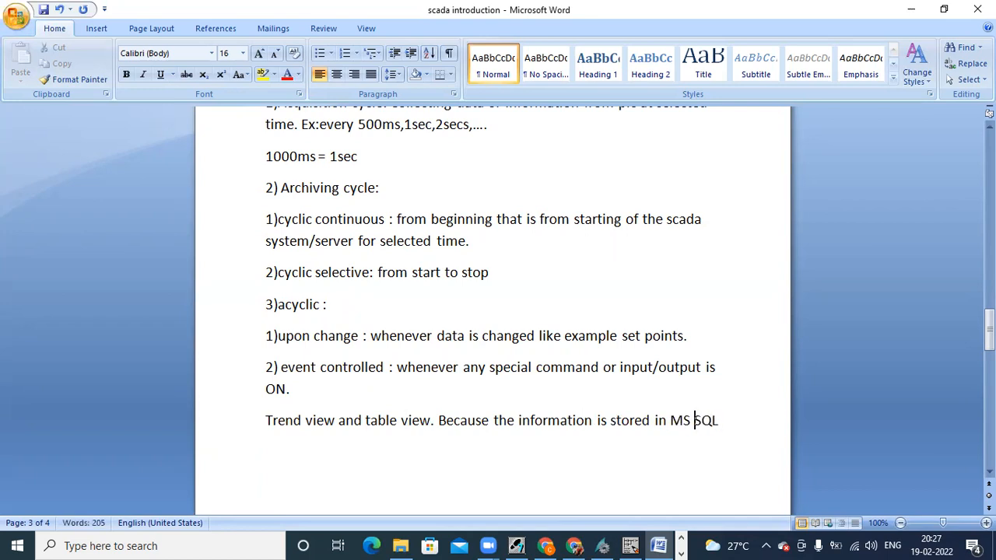
{"action": "key", "text": "End"}
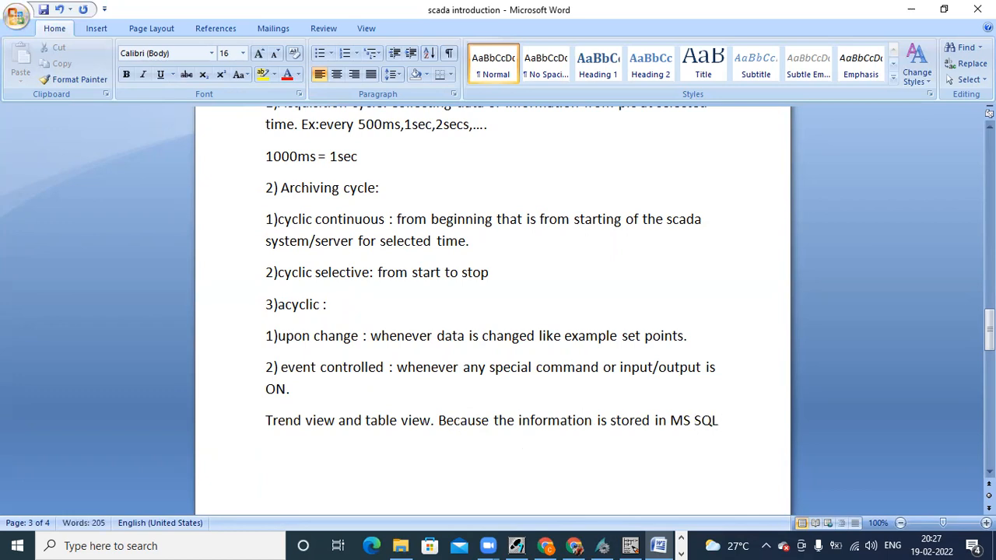
{"action": "key", "text": "BackSpace"}
{"action": "type", "text": "."}
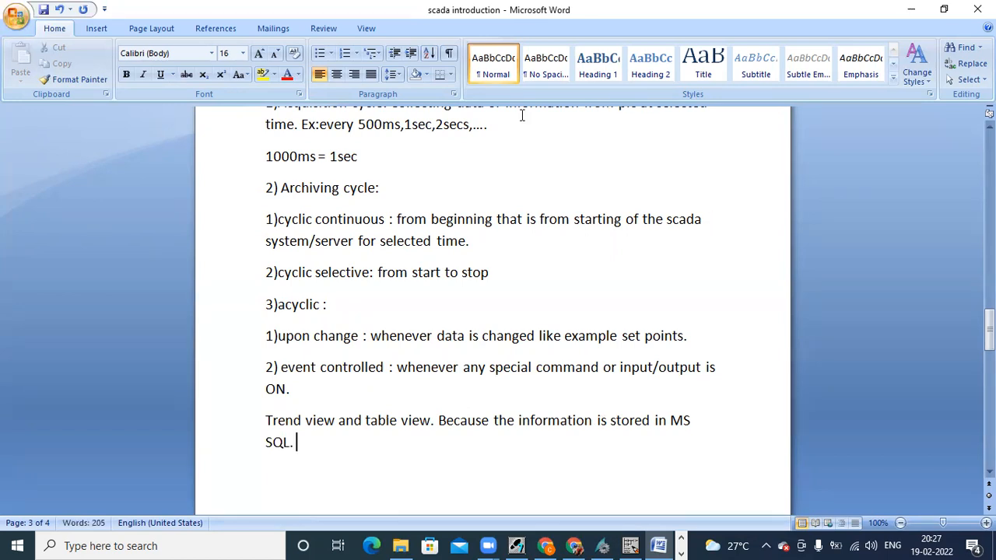
{"action": "left_click", "coordinate": [44, 9]}
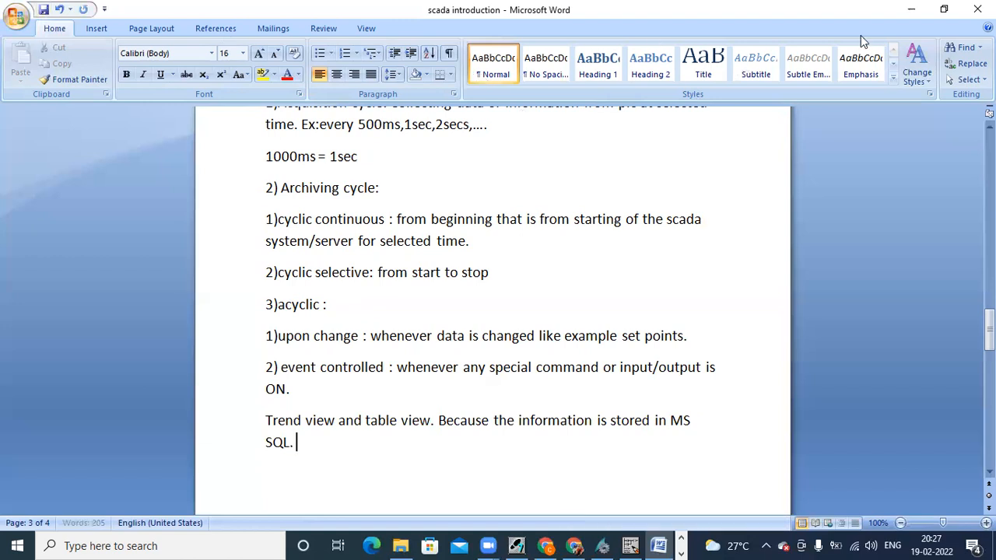
Step: Switch to the LAD/STL/FBD editor and examine the SCALE blocks in Networks 3 and 4 of OB1
{"action": "left_click", "coordinate": [911, 9]}
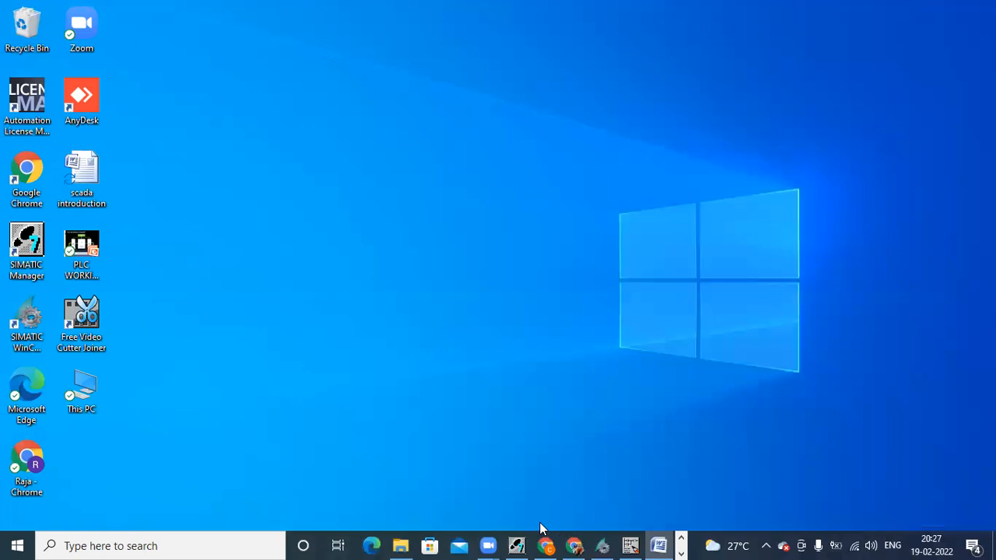
{"action": "left_click", "coordinate": [630, 545]}
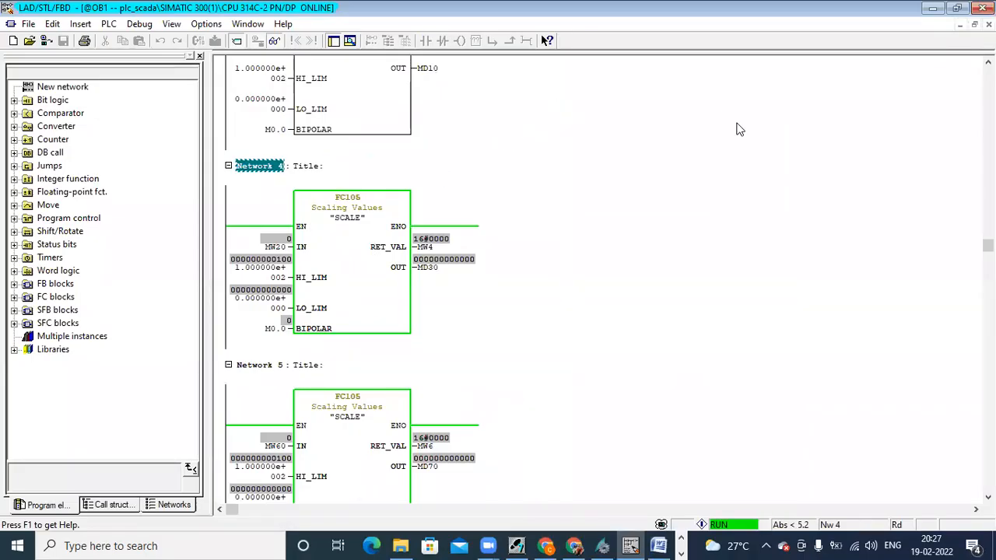
{"action": "left_click", "coordinate": [988, 62]}
{"action": "left_click", "coordinate": [989, 62]}
{"action": "left_click", "coordinate": [988, 62]}
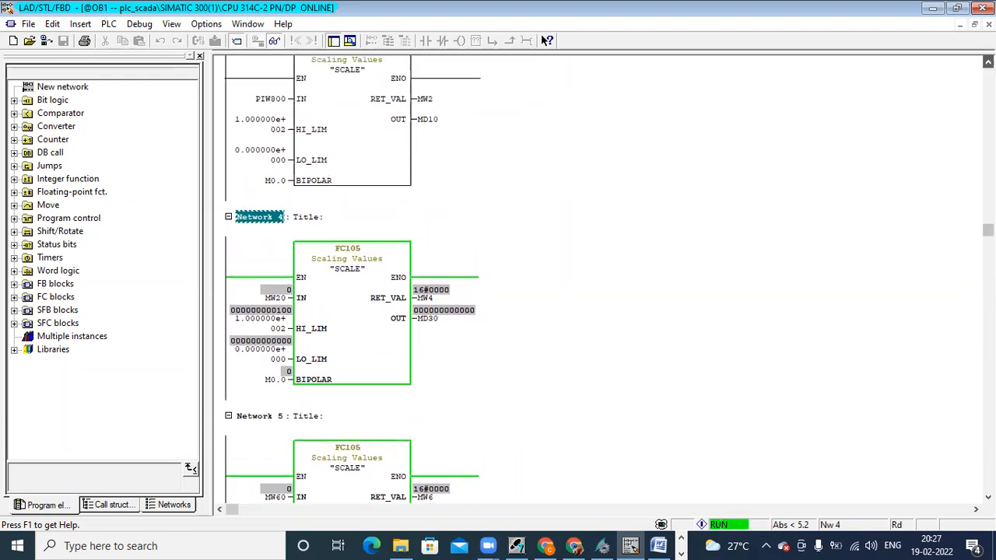
{"action": "left_click", "coordinate": [988, 61]}
{"action": "left_click", "coordinate": [989, 61]}
{"action": "left_click", "coordinate": [988, 62]}
{"action": "left_click", "coordinate": [988, 62]}
{"action": "left_click", "coordinate": [989, 61]}
{"action": "left_click", "coordinate": [988, 62]}
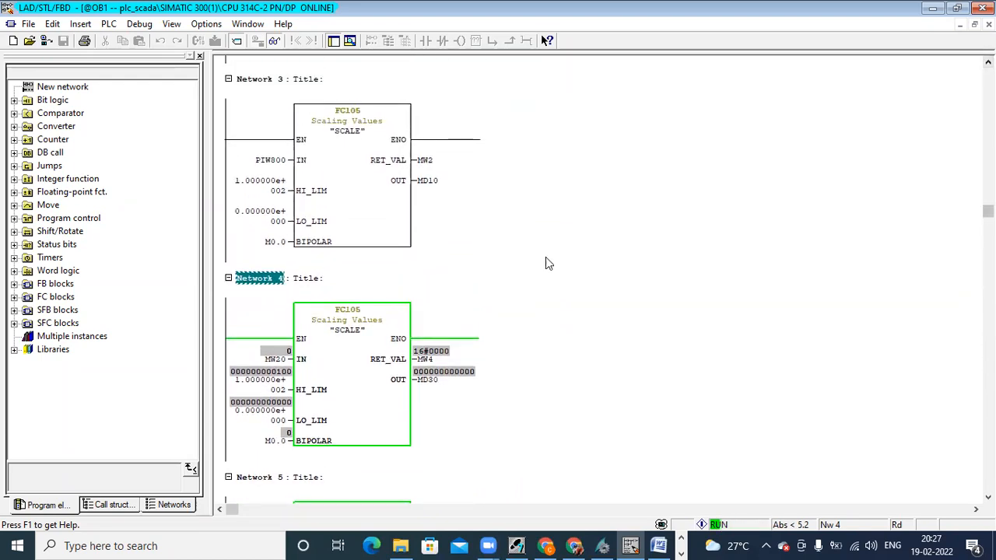
{"action": "left_click", "coordinate": [428, 203]}
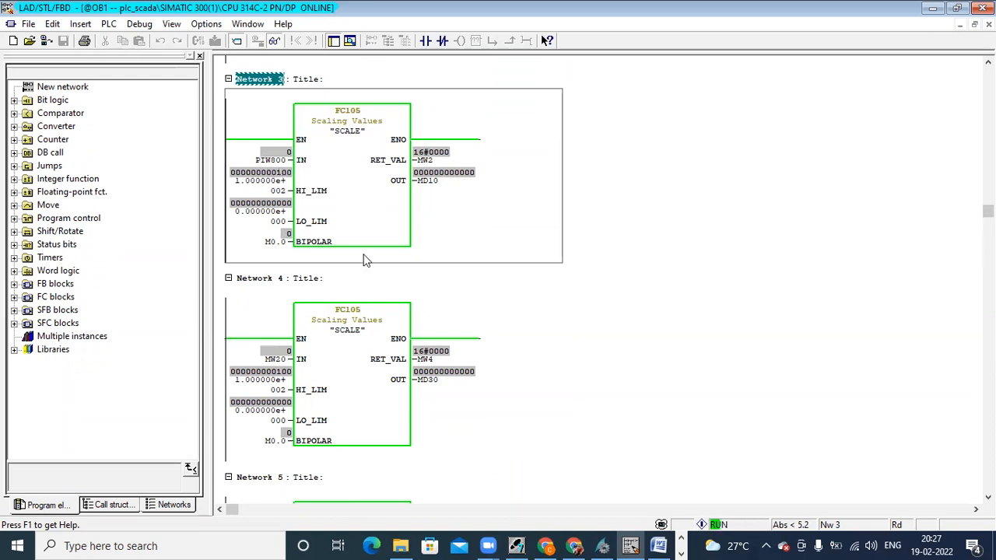
{"action": "left_click", "coordinate": [340, 350]}
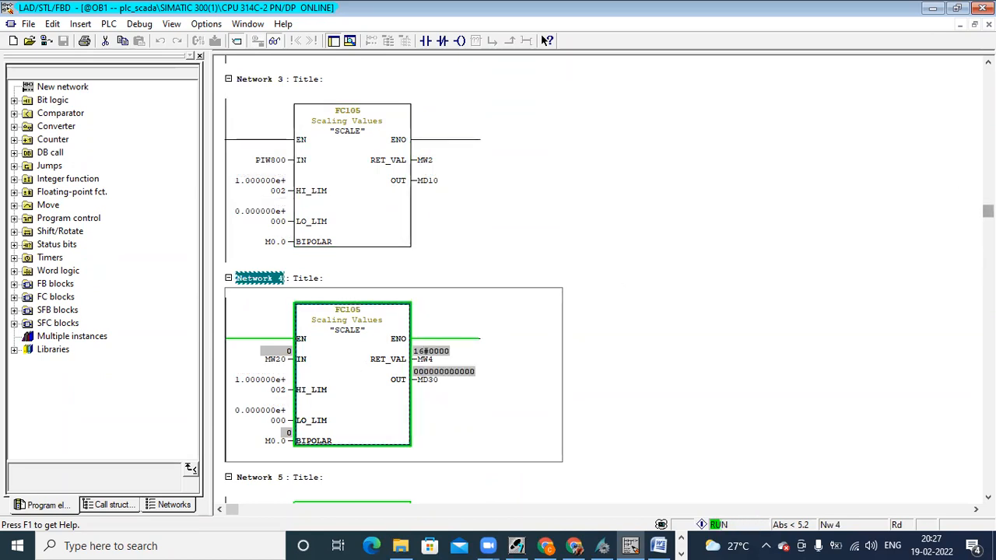
Step: Examine the input and output addresses of the SCALE blocks in Networks 5 and 6
{"action": "scroll", "coordinate": [609, 280], "scroll_direction": "down", "scroll_amount": 8}
{"action": "scroll", "coordinate": [541, 33], "scroll_direction": "down", "scroll_amount": 3}
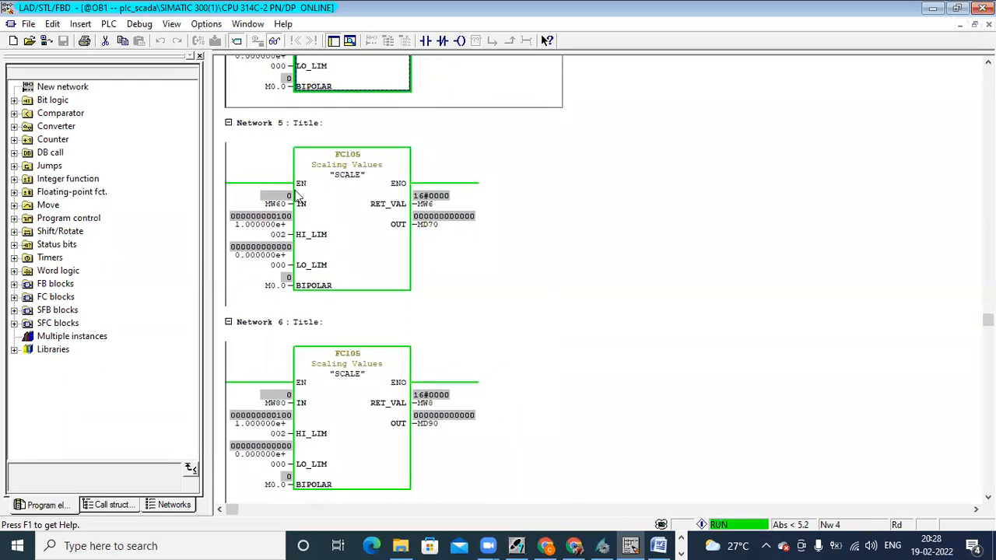
{"action": "left_click", "coordinate": [350, 256]}
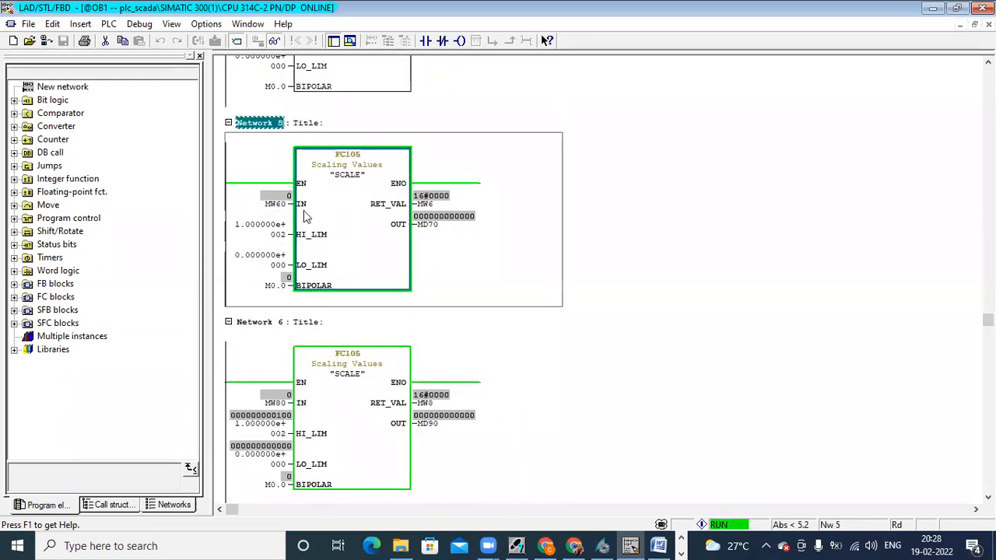
{"action": "left_click", "coordinate": [355, 417]}
{"action": "left_click", "coordinate": [350, 217]}
{"action": "left_click", "coordinate": [356, 427]}
{"action": "left_click", "coordinate": [345, 251]}
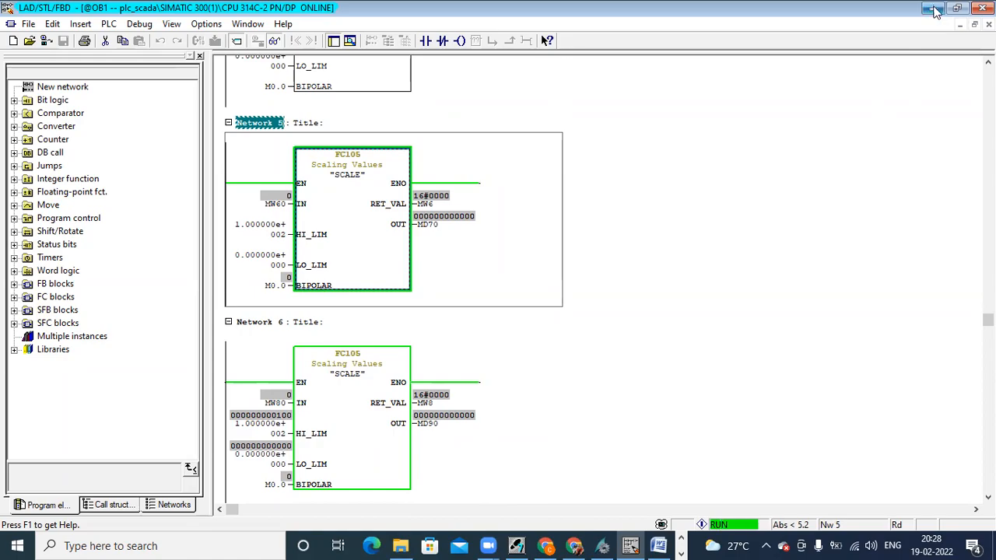
Step: Switch to WinCC Configuration Studio and add a tag named SPEED_IP to the plc1 connection
{"action": "left_click", "coordinate": [933, 8]}
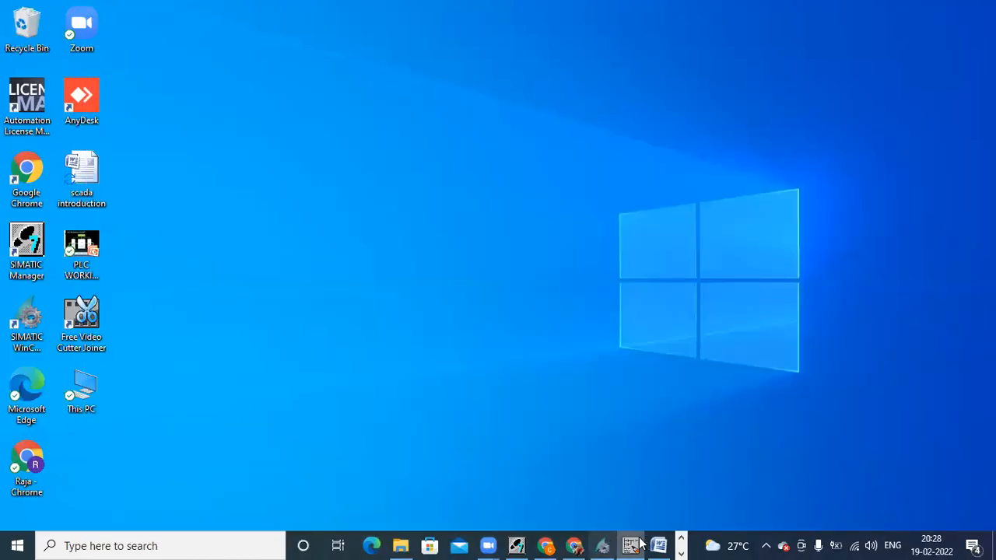
{"action": "left_click", "coordinate": [681, 553]}
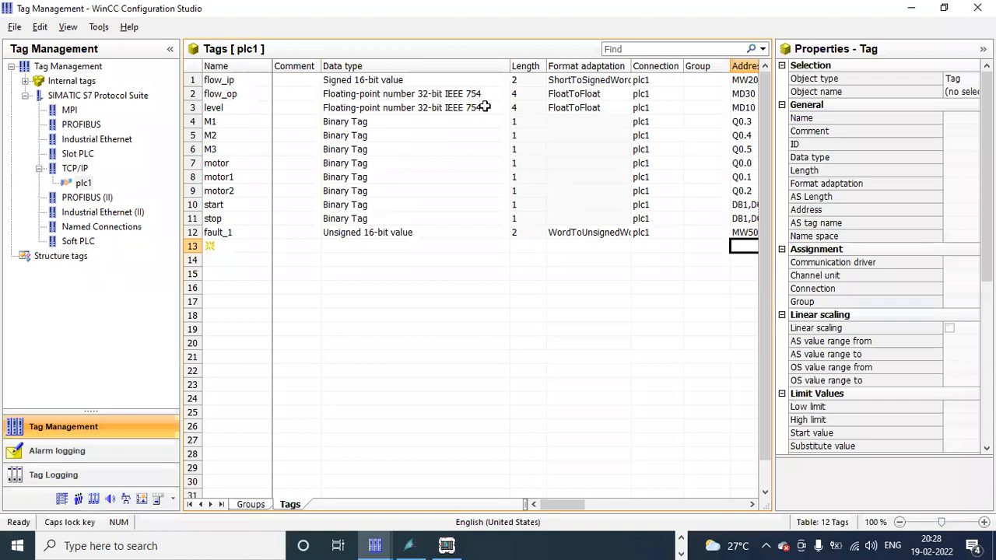
{"action": "left_click", "coordinate": [86, 184]}
{"action": "left_click", "coordinate": [231, 246]}
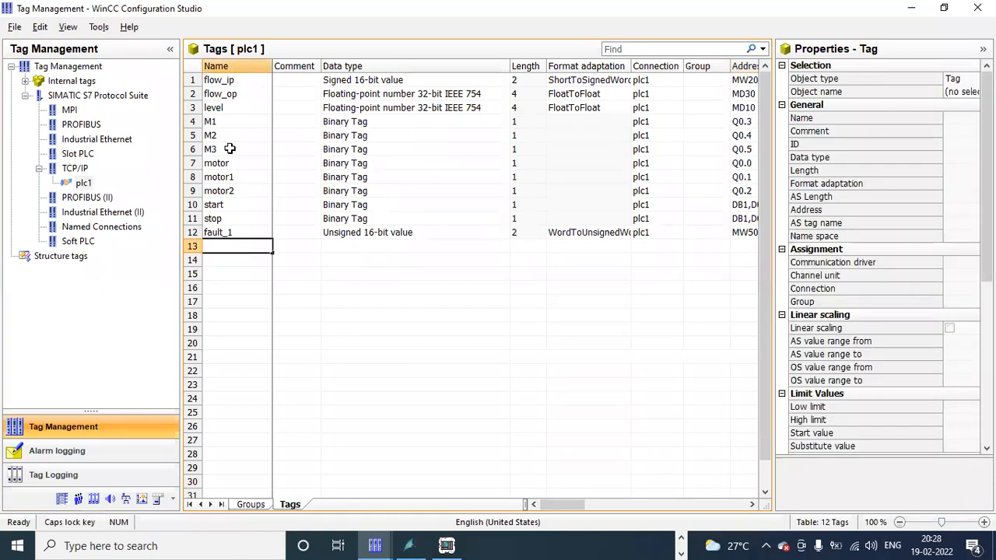
{"action": "left_click", "coordinate": [223, 109]}
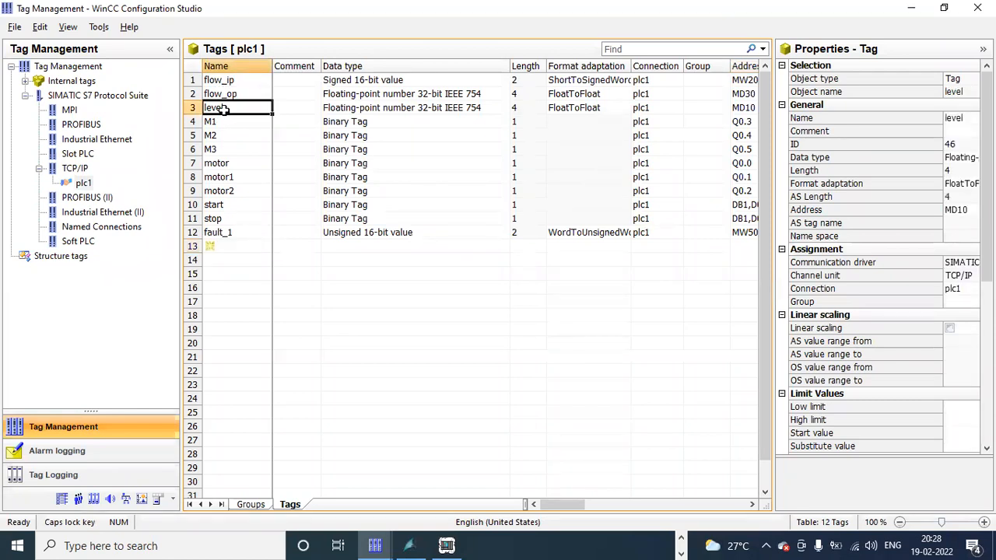
{"action": "left_click", "coordinate": [236, 245]}
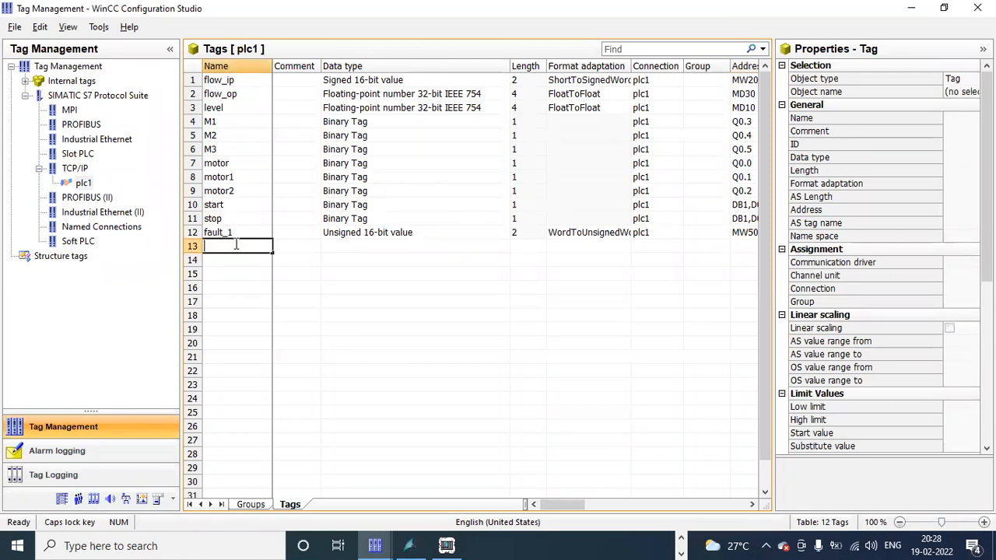
{"action": "type", "text": "SPEED"}
{"action": "key", "text": "Return"}
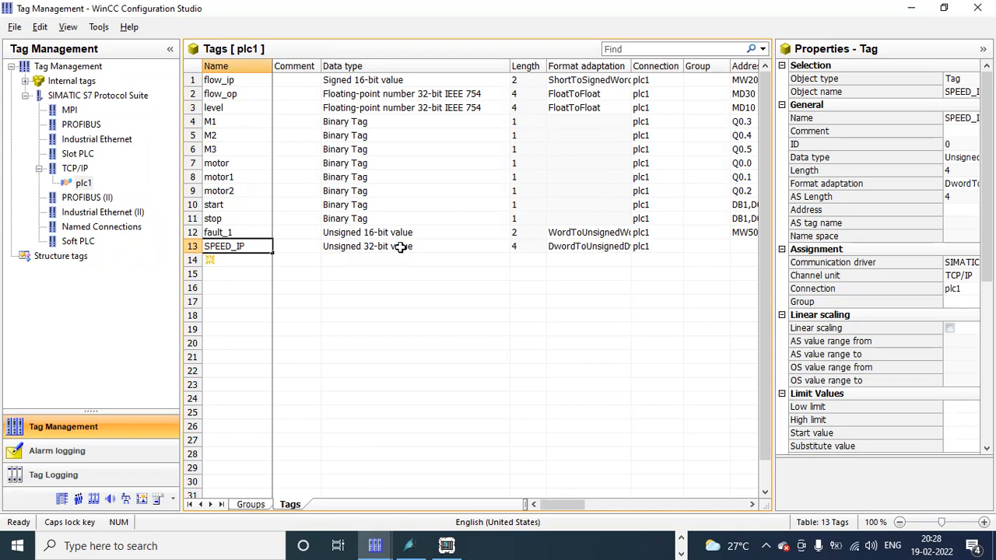
Step: Set the SPEED_IP tag's data type to Signed 16-bit value and its address to MW60
{"action": "left_click", "coordinate": [400, 246]}
{"action": "left_click", "coordinate": [516, 248]}
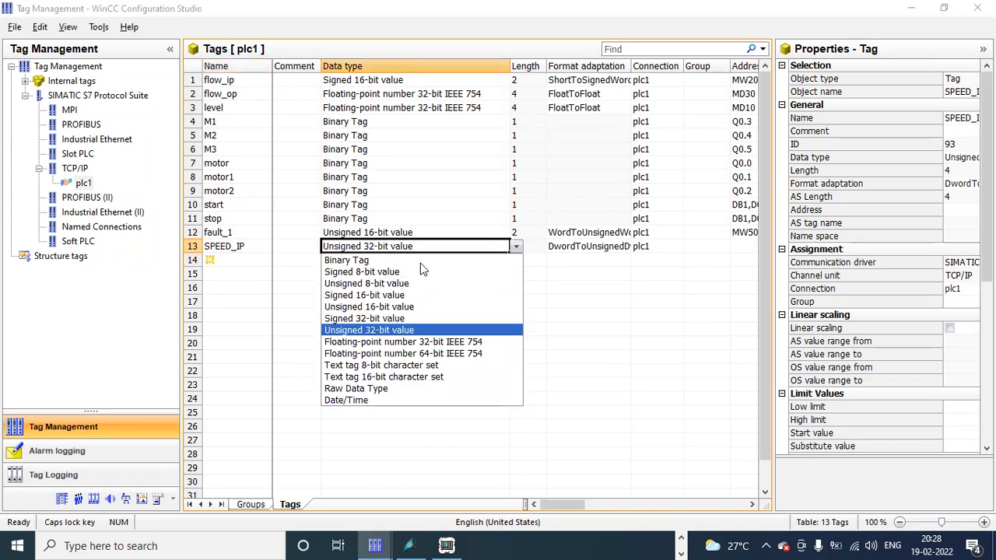
{"action": "left_click", "coordinate": [404, 296]}
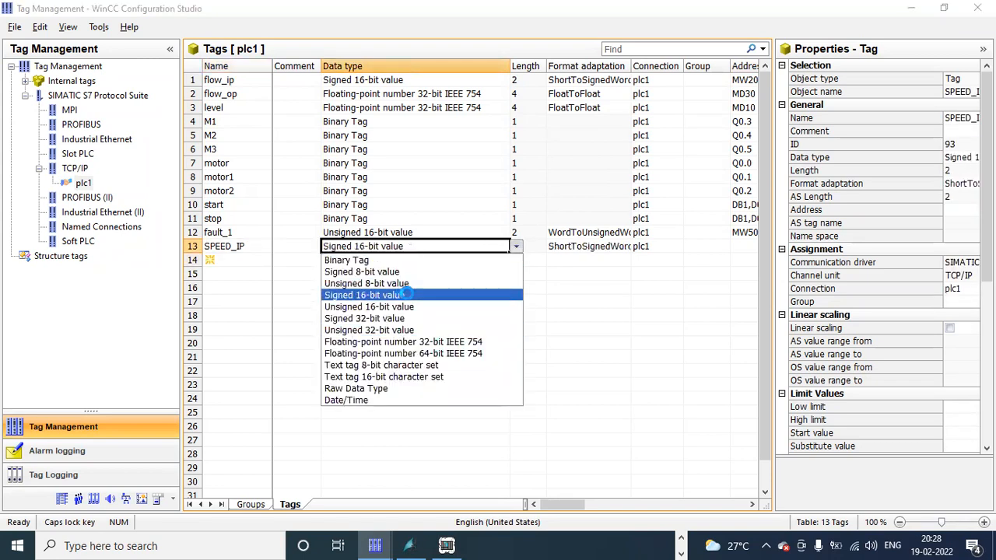
{"action": "left_click", "coordinate": [740, 246]}
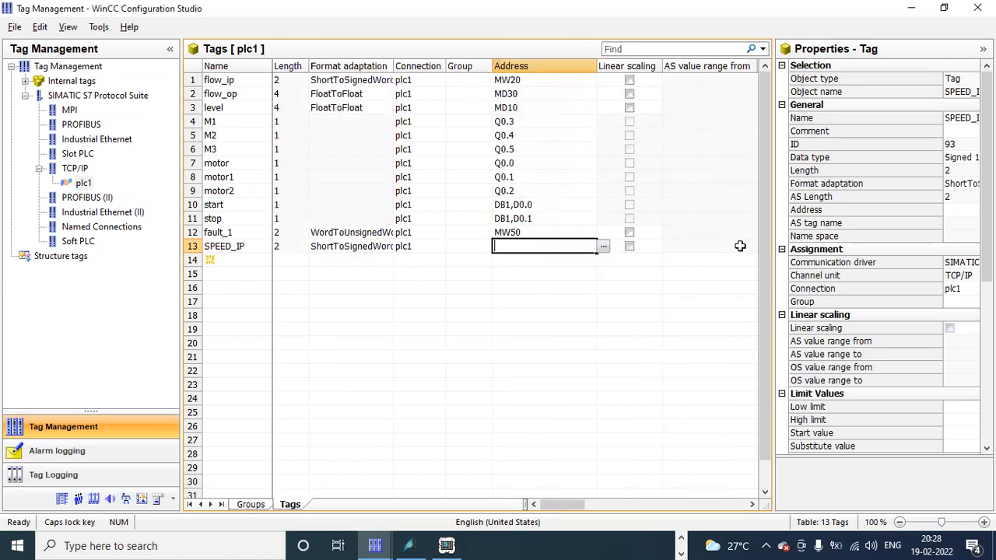
{"action": "type", "text": "MW60"}
{"action": "key", "text": "Return"}
Step: Add a tag named SPEED_OP below SPEED_IP in the plc1 tag table
{"action": "left_click", "coordinate": [243, 258]}
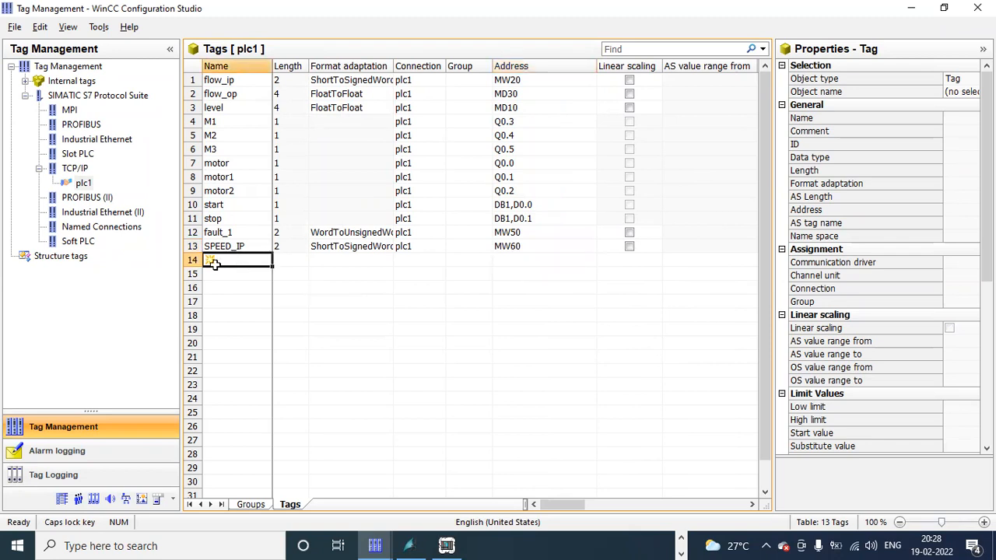
{"action": "left_click", "coordinate": [249, 259]}
{"action": "type", "text": "SPEED_OP"}
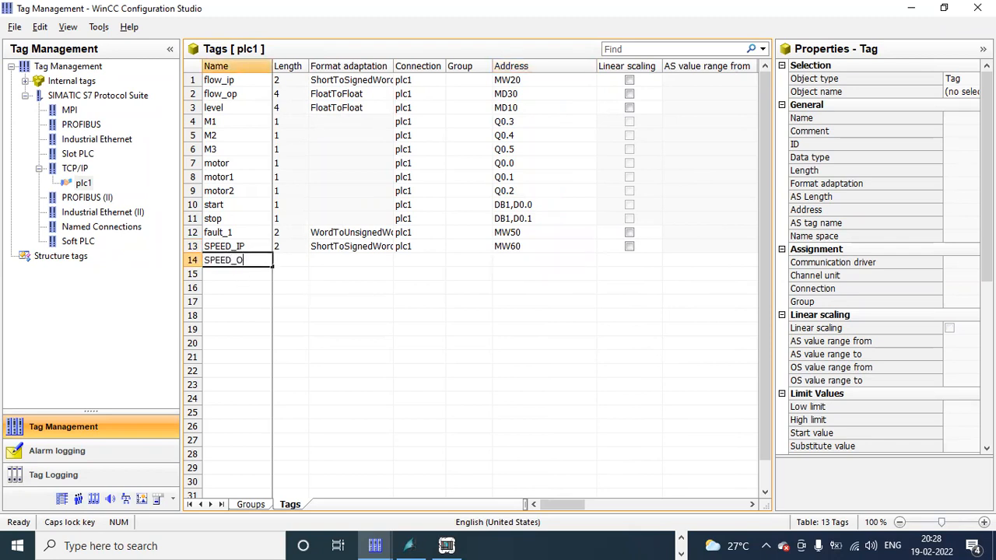
Step: Set the SPEED_OP tag's data type to Floating-point number 32-bit IEEE 754 and its address to MD70
{"action": "left_click", "coordinate": [534, 505]}
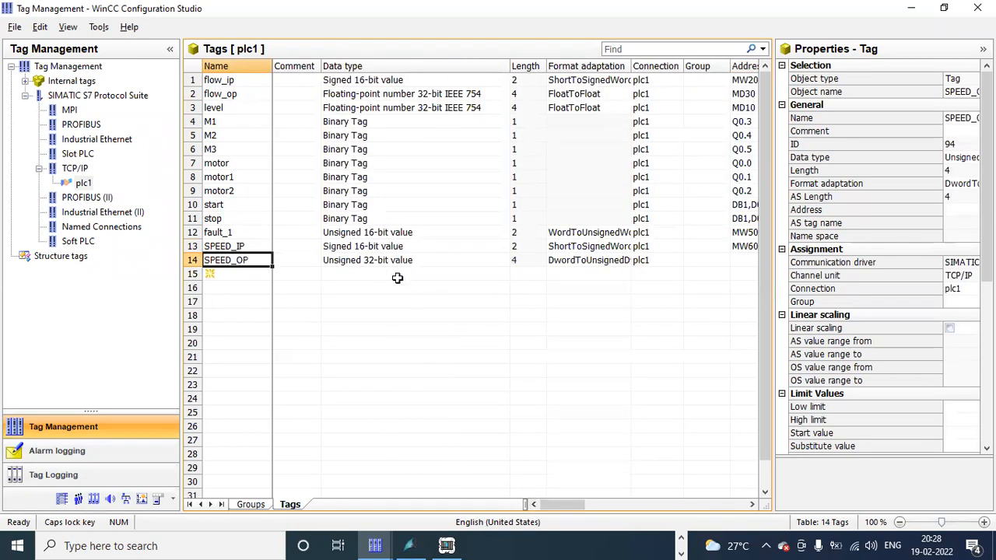
{"action": "left_click", "coordinate": [406, 262]}
{"action": "left_click", "coordinate": [515, 260]}
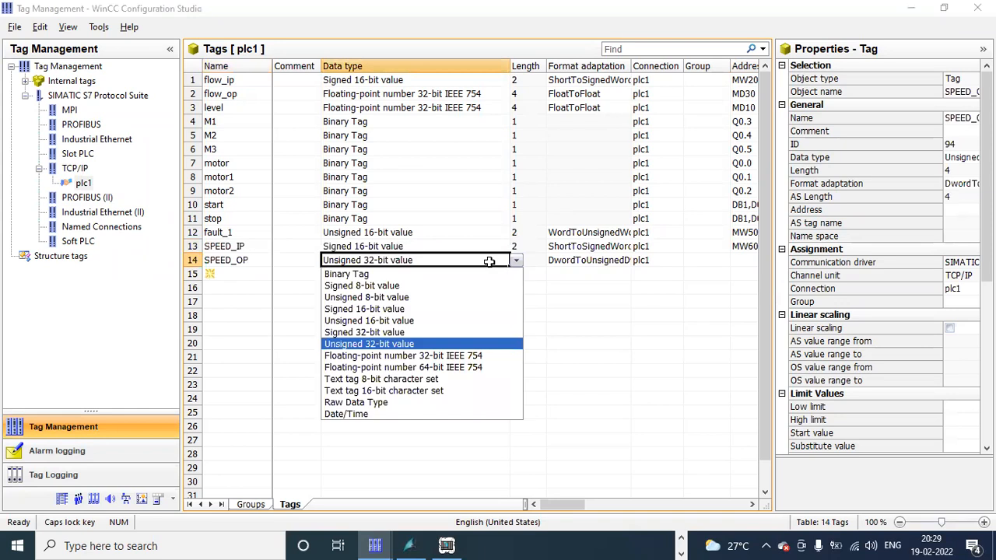
{"action": "left_click", "coordinate": [436, 355]}
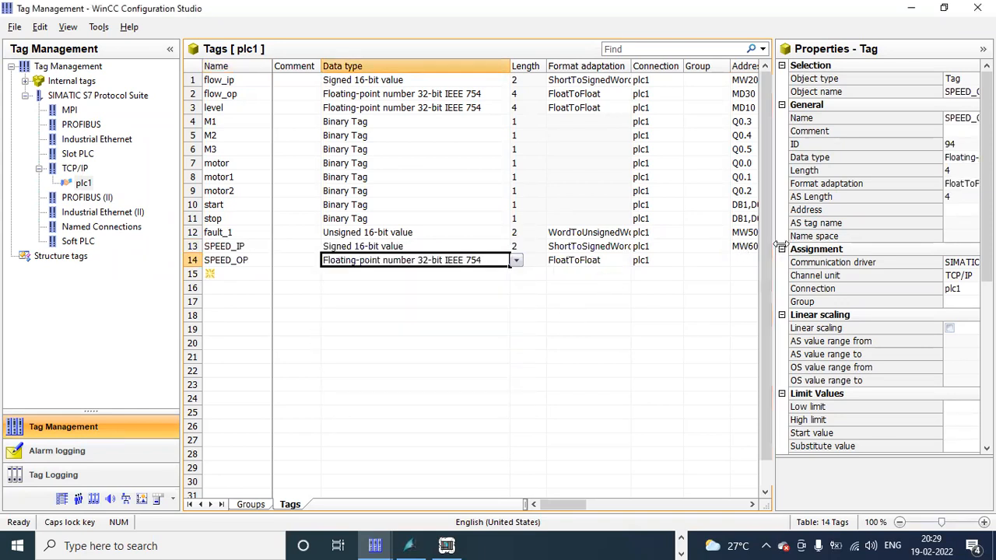
{"action": "left_click_drag", "start_coordinate": [773, 249], "coordinate": [806, 249]}
{"action": "left_click", "coordinate": [757, 259]}
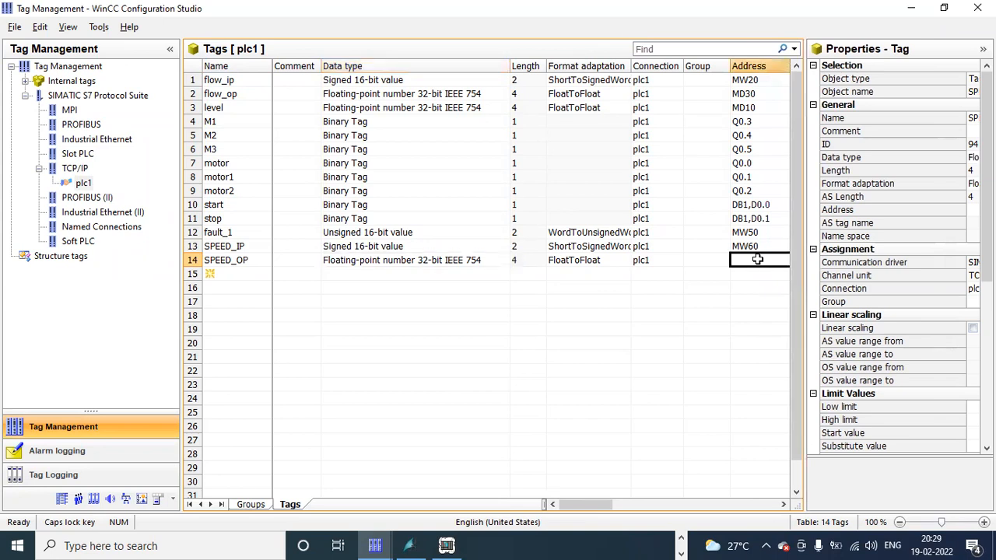
{"action": "type", "text": "MD70"}
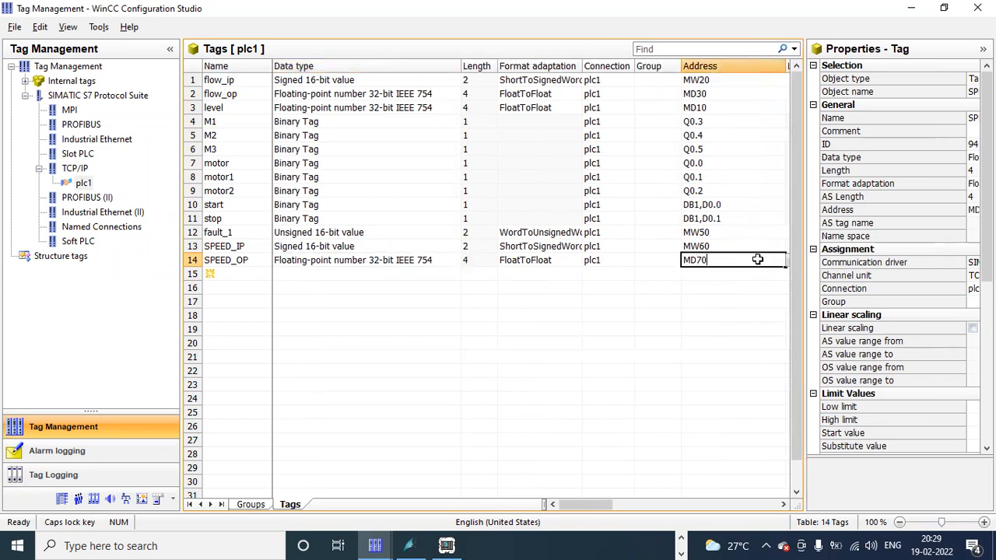
{"action": "key", "text": "Return"}
Step: Add a tag named PRESSURE_IP below SPEED_OP in the plc1 tag table
{"action": "left_click", "coordinate": [240, 273]}
{"action": "left_click", "coordinate": [240, 272]}
{"action": "type", "text": "PR"}
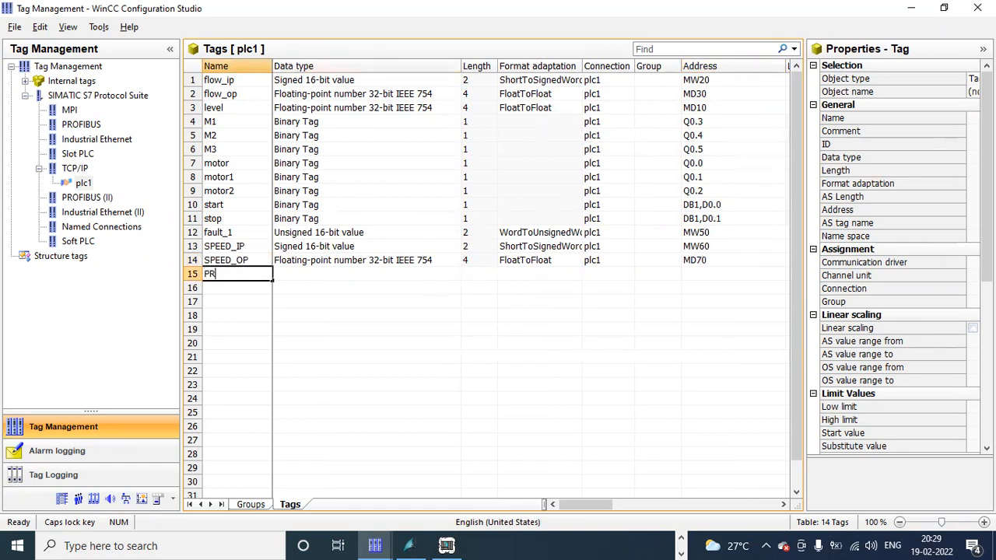
{"action": "type", "text": "ESSURE_IP"}
Step: Set the PRESSURE_IP tag's data type to Signed 16-bit value and its address to MW80
{"action": "left_click", "coordinate": [285, 272]}
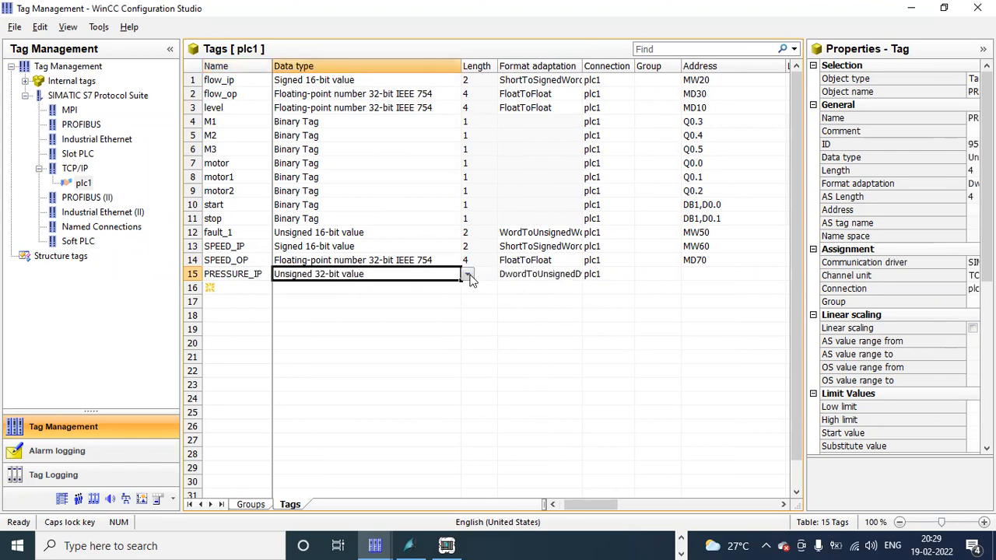
{"action": "left_click", "coordinate": [468, 275]}
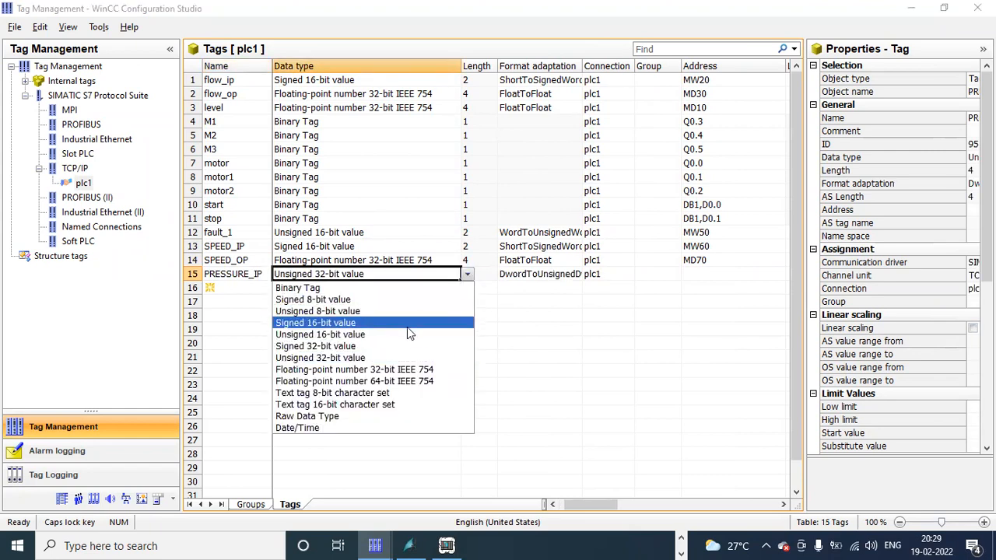
{"action": "left_click", "coordinate": [406, 325]}
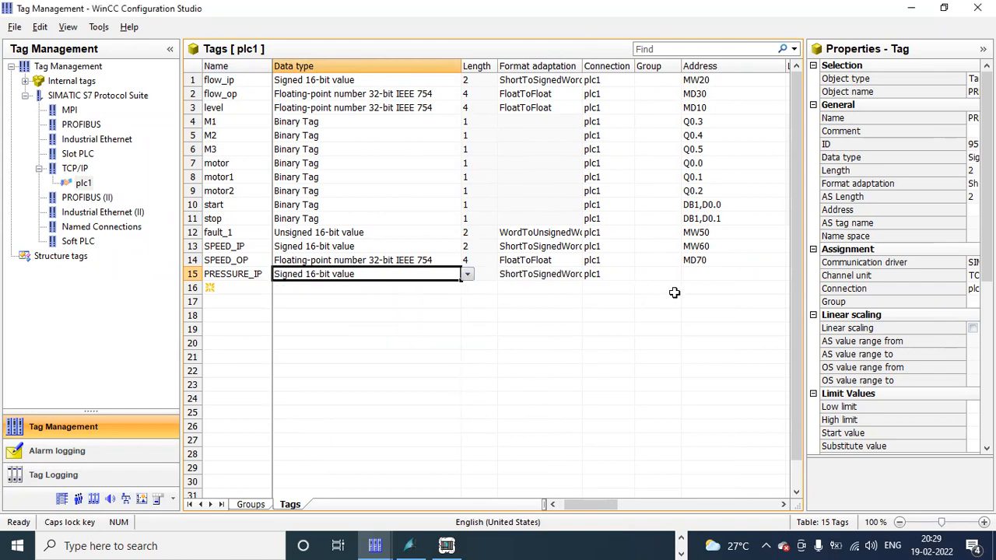
{"action": "left_click", "coordinate": [696, 277]}
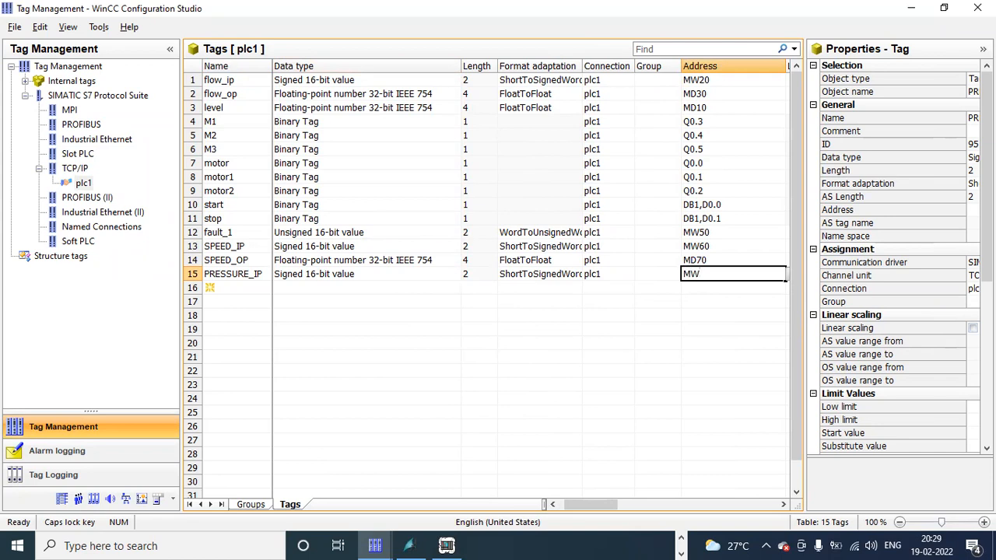
{"action": "key", "text": "Return"}
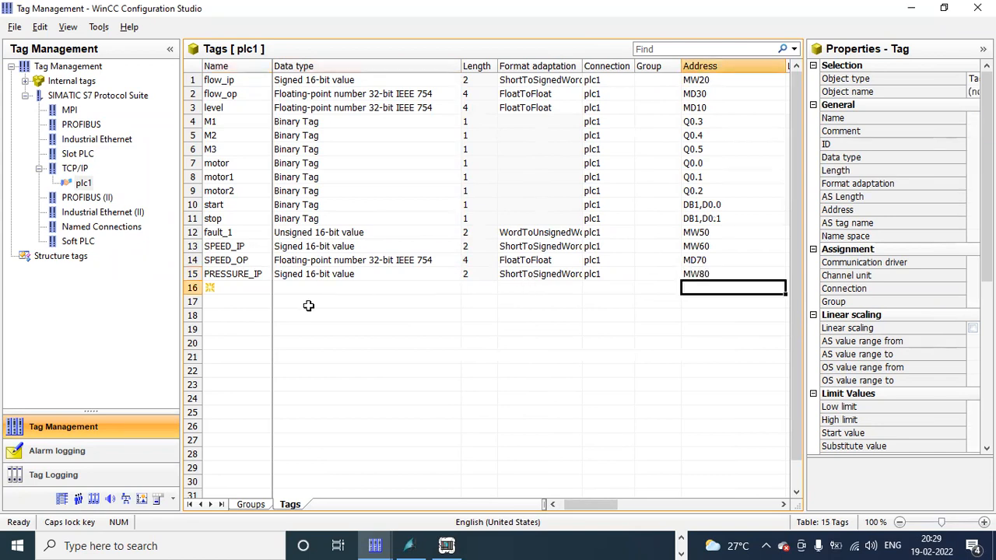
Step: Add a tag named PRESSURE_OP below PRESSURE_IP in the plc1 tag table
{"action": "left_click", "coordinate": [259, 290]}
{"action": "type", "text": "PRES"}
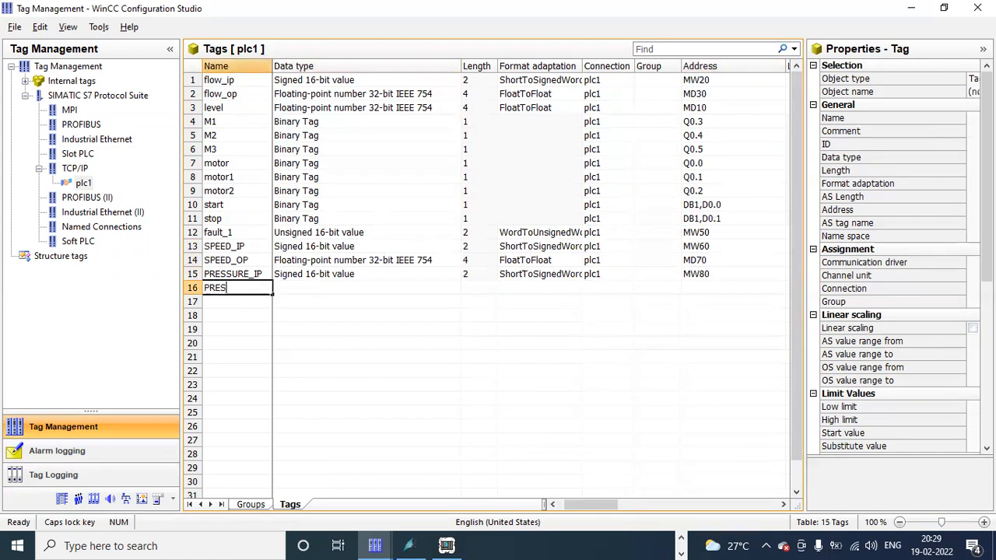
{"action": "type", "text": "SURE_OP"}
Step: Set the PRESSURE_OP tag's data type to Floating-point number 32-bit IEEE 754 and its address to MD90
{"action": "left_click", "coordinate": [293, 289]}
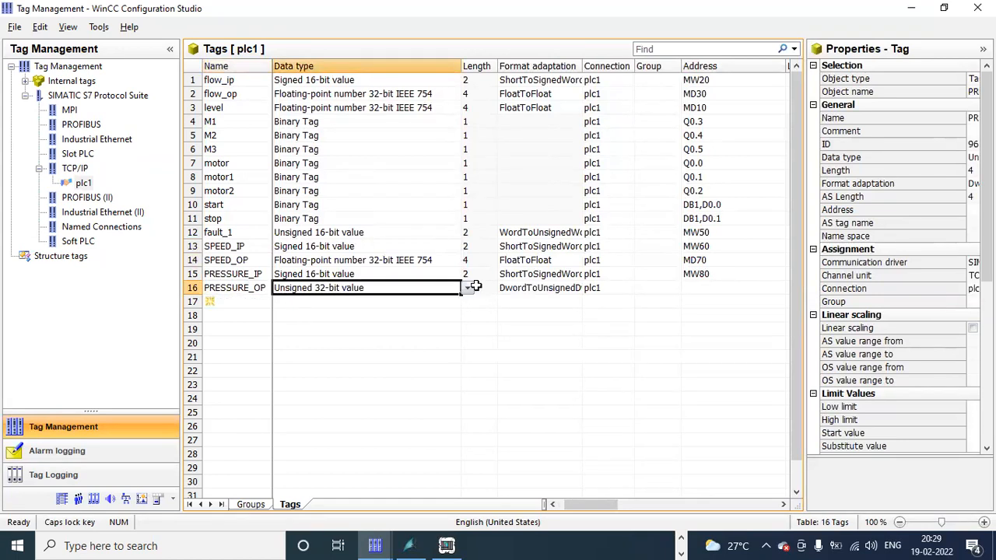
{"action": "left_click", "coordinate": [467, 288]}
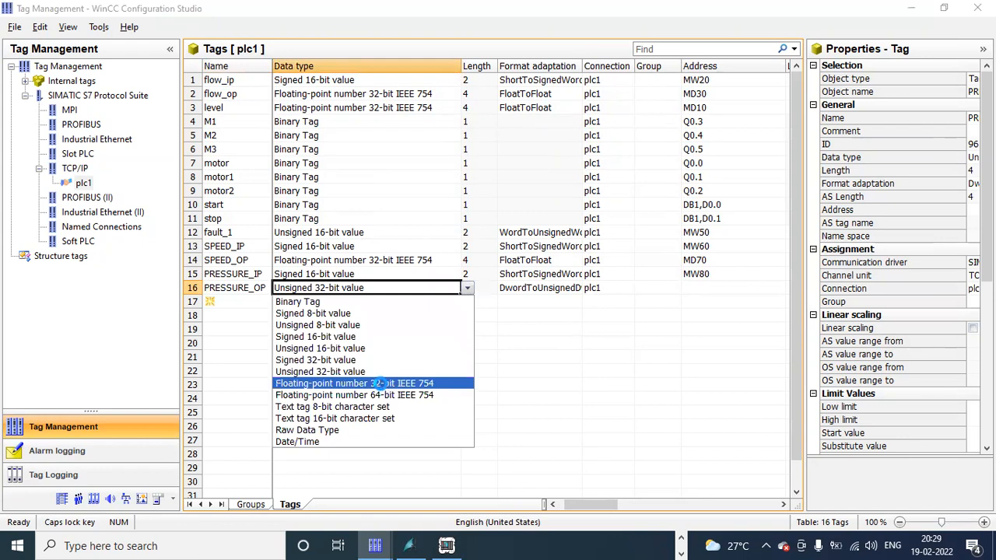
{"action": "left_click", "coordinate": [379, 384]}
{"action": "left_click", "coordinate": [716, 286]}
{"action": "type", "text": "MD90"}
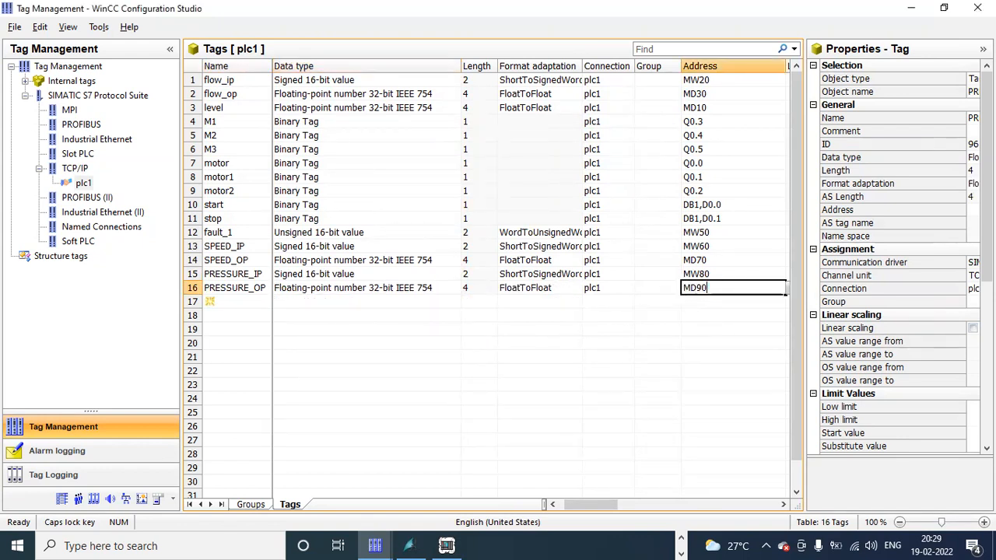
{"action": "key", "text": "Return"}
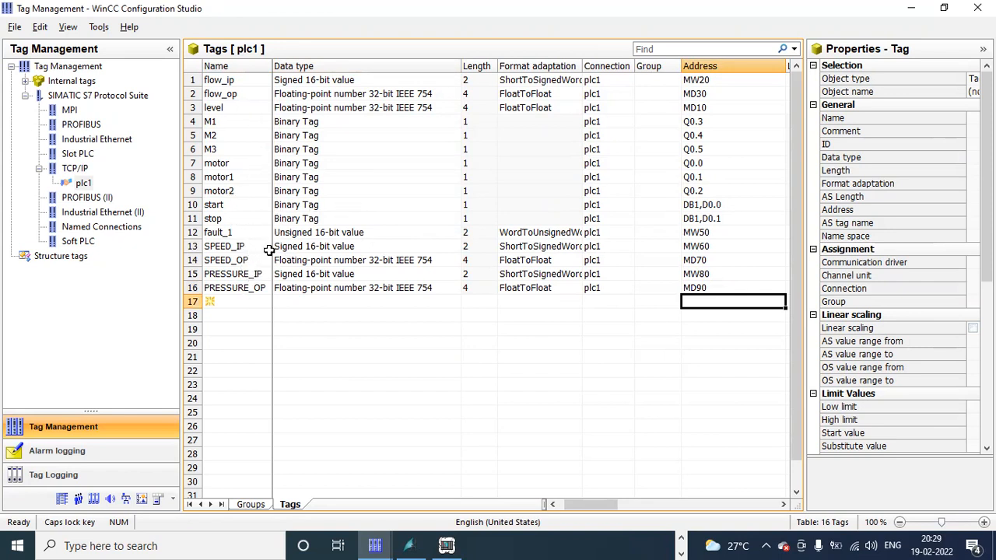
Step: Switch to WinCC Explorer and open the project's Tag Logging editor
{"action": "left_click", "coordinate": [914, 25]}
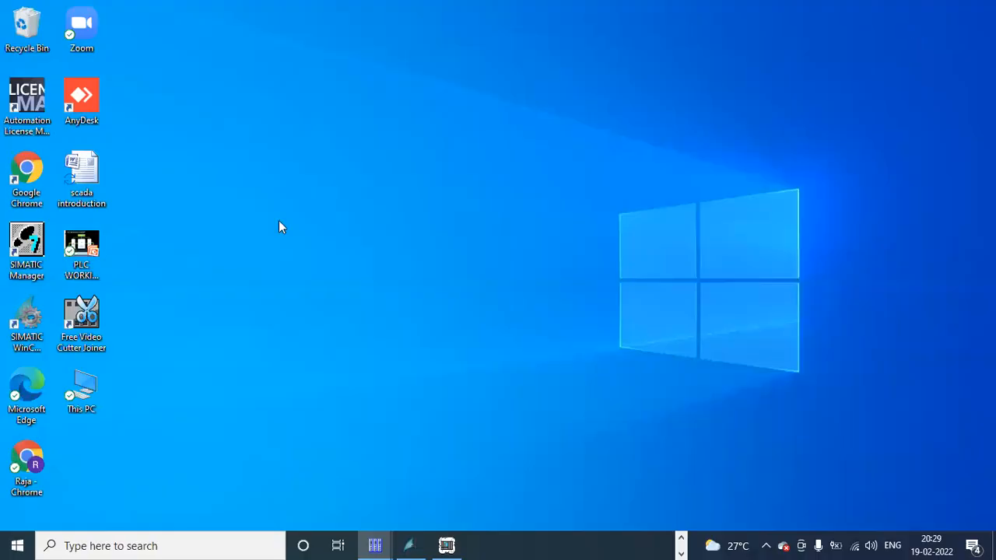
{"action": "left_click", "coordinate": [682, 540]}
{"action": "left_click", "coordinate": [602, 545]}
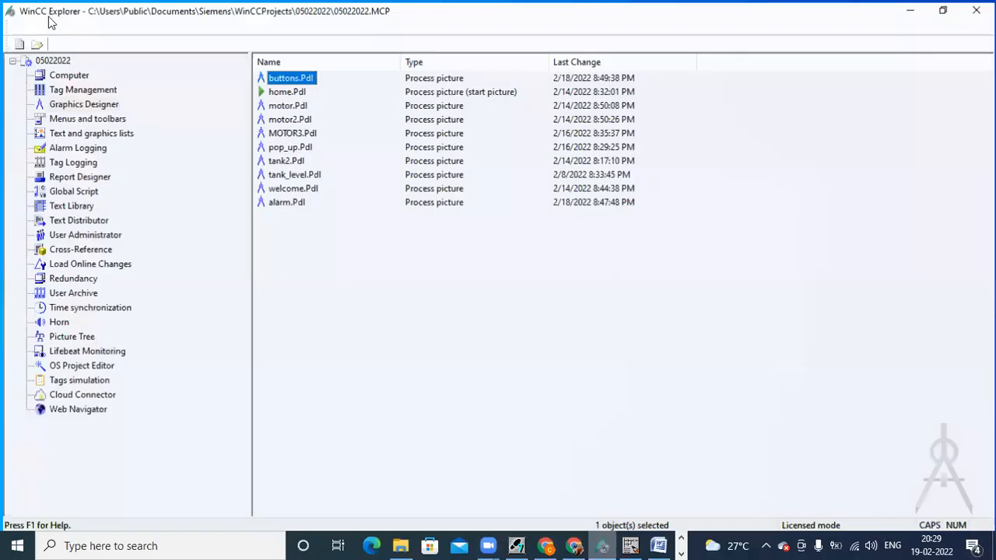
{"action": "left_click", "coordinate": [91, 163]}
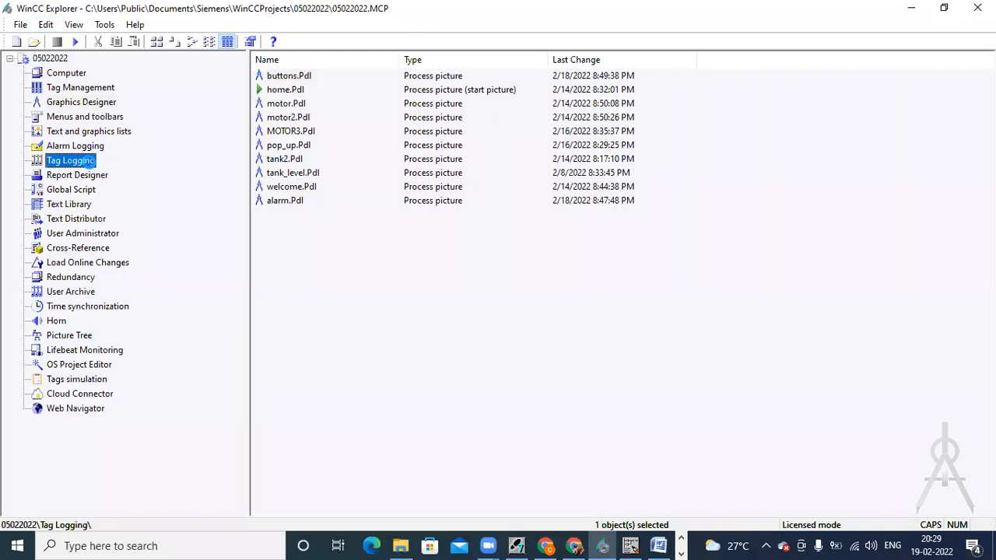
{"action": "double_click", "coordinate": [87, 163]}
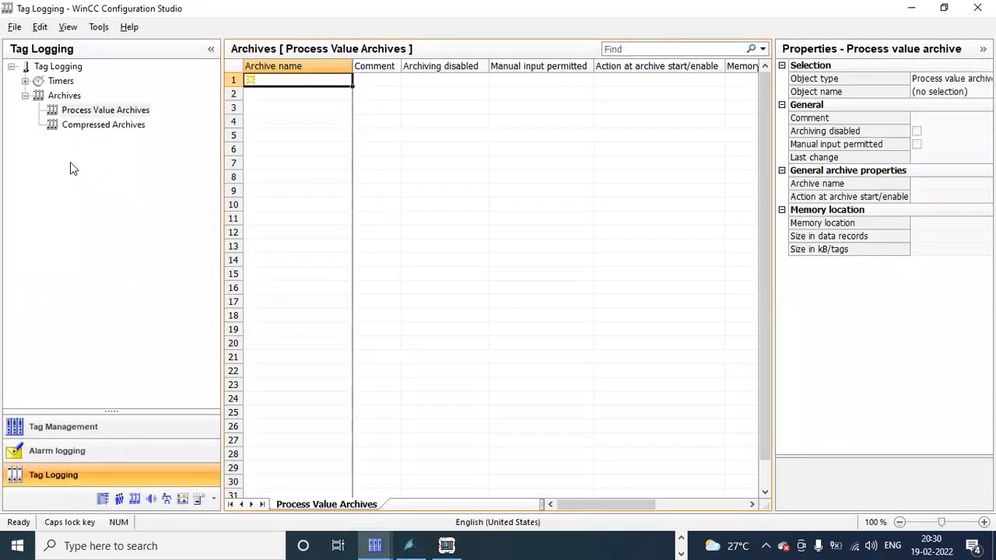
Step: Show the Tag Logging timers and examine the predefined cycle times
{"action": "left_click", "coordinate": [25, 82]}
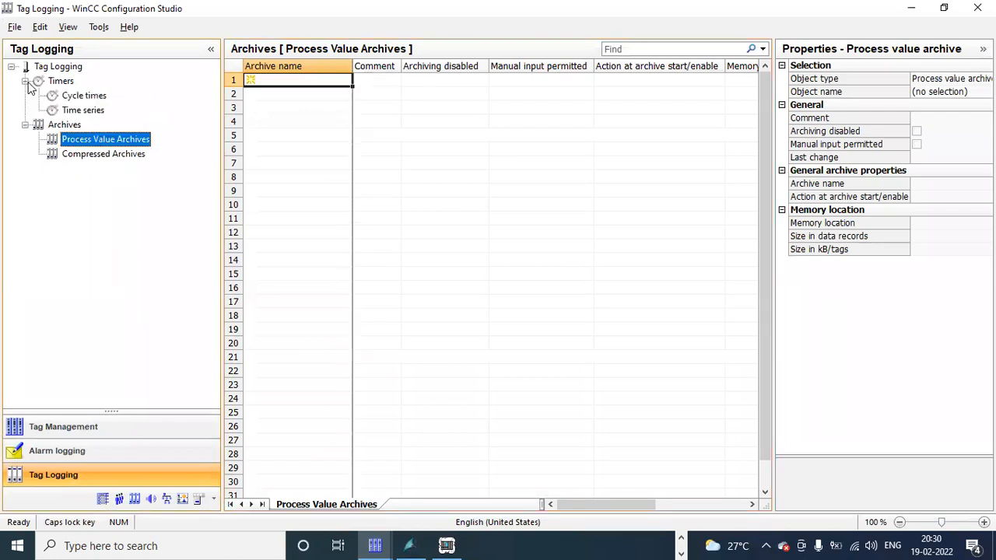
{"action": "left_click", "coordinate": [62, 82]}
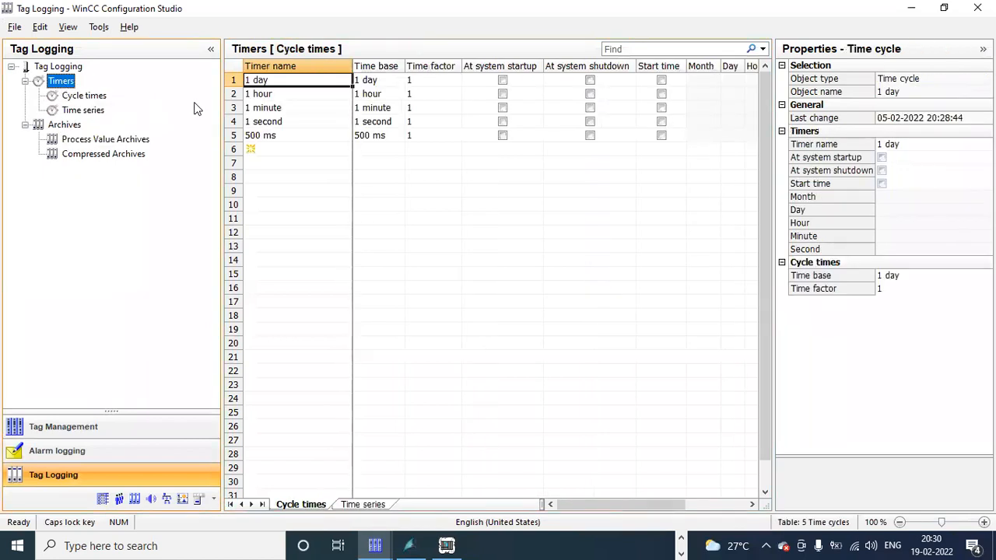
{"action": "left_click_drag", "start_coordinate": [221, 95], "coordinate": [172, 105]}
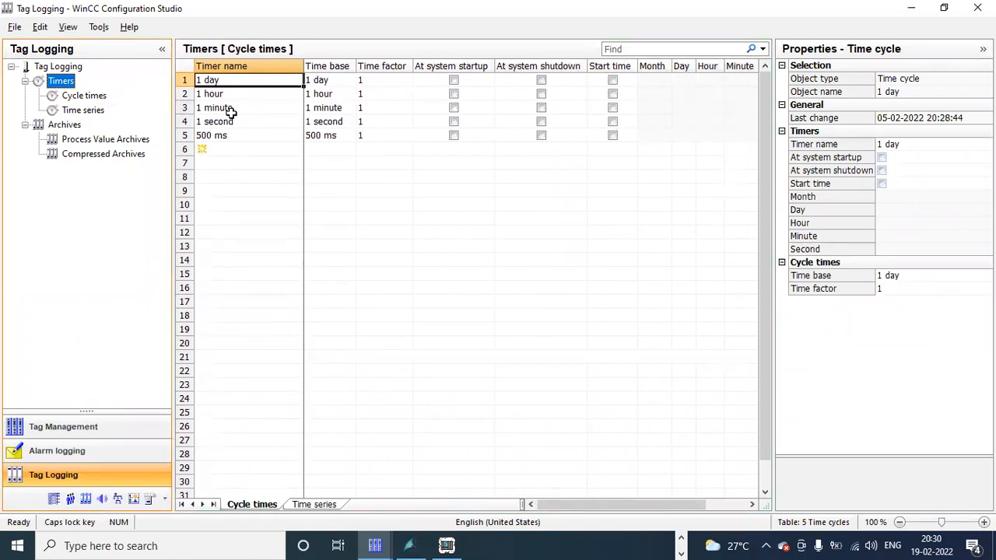
{"action": "left_click", "coordinate": [232, 111]}
{"action": "left_click", "coordinate": [244, 121]}
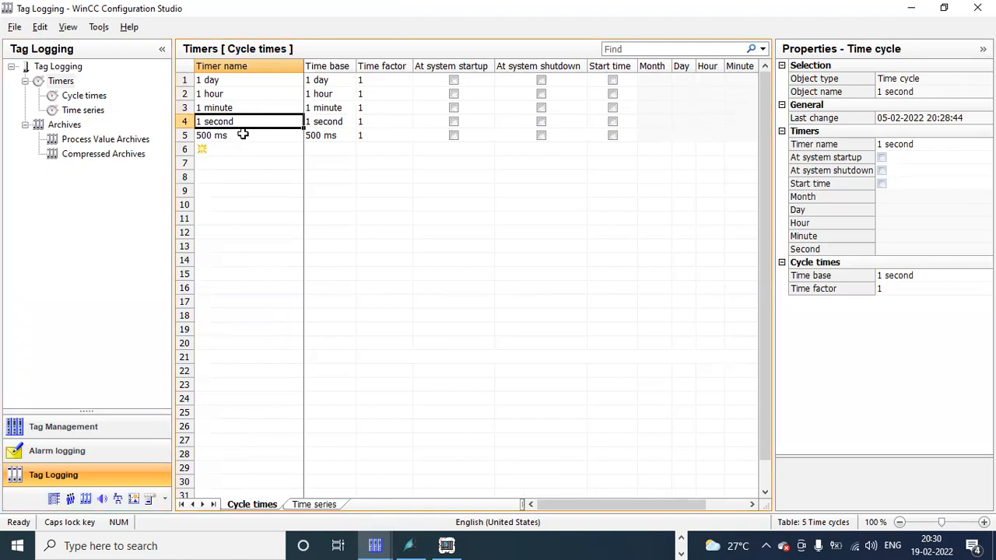
{"action": "left_click", "coordinate": [243, 137]}
Step: Add a cycle time named "2 seconds" below the 500 ms timer
{"action": "left_click", "coordinate": [238, 149]}
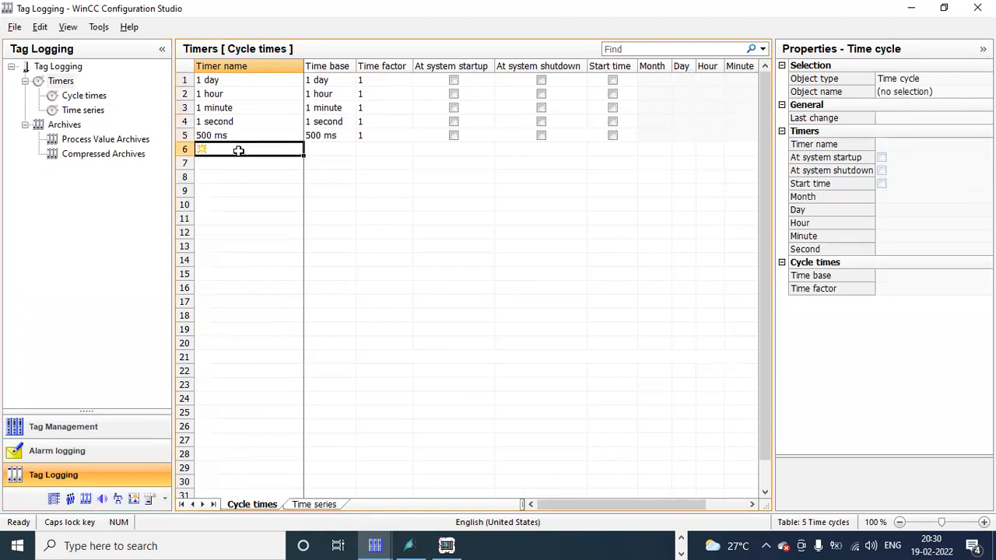
{"action": "left_click", "coordinate": [228, 151]}
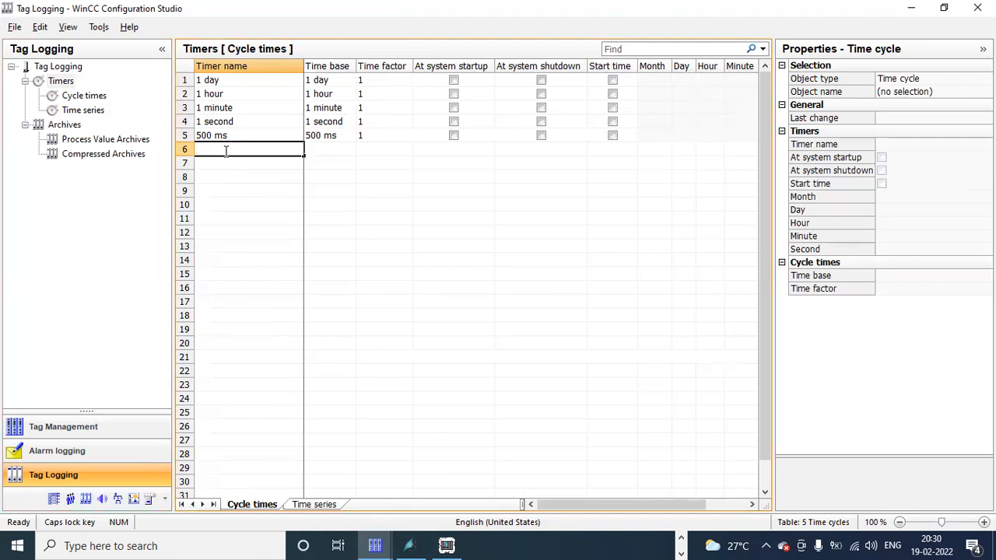
{"action": "type", "text": "2 SECOND"}
{"action": "key", "text": "Caps_Lock"}
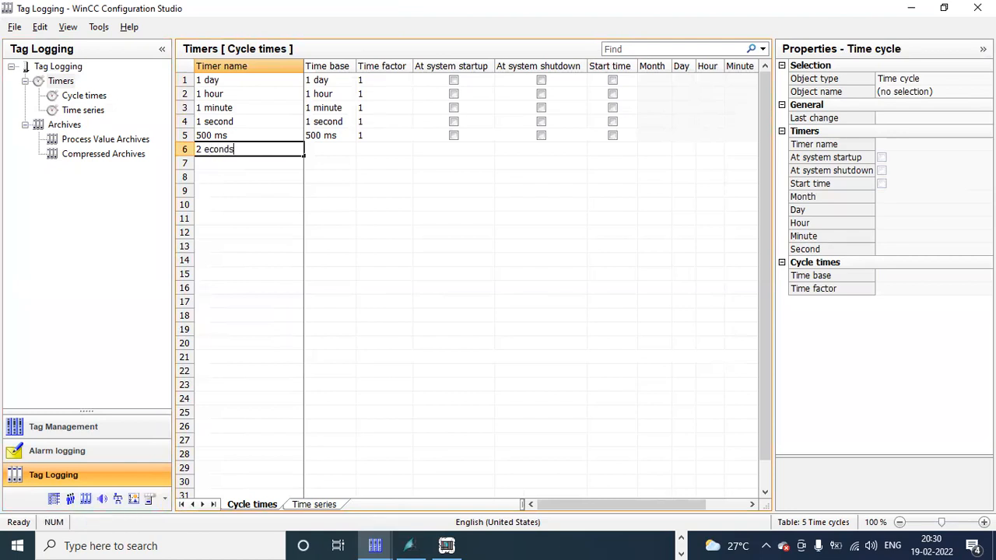
{"action": "type", "text": "s"}
Step: Set the "2 seconds" timer's time base to 1 second and its time factor to 2
{"action": "left_click", "coordinate": [330, 147]}
{"action": "left_click", "coordinate": [361, 149]}
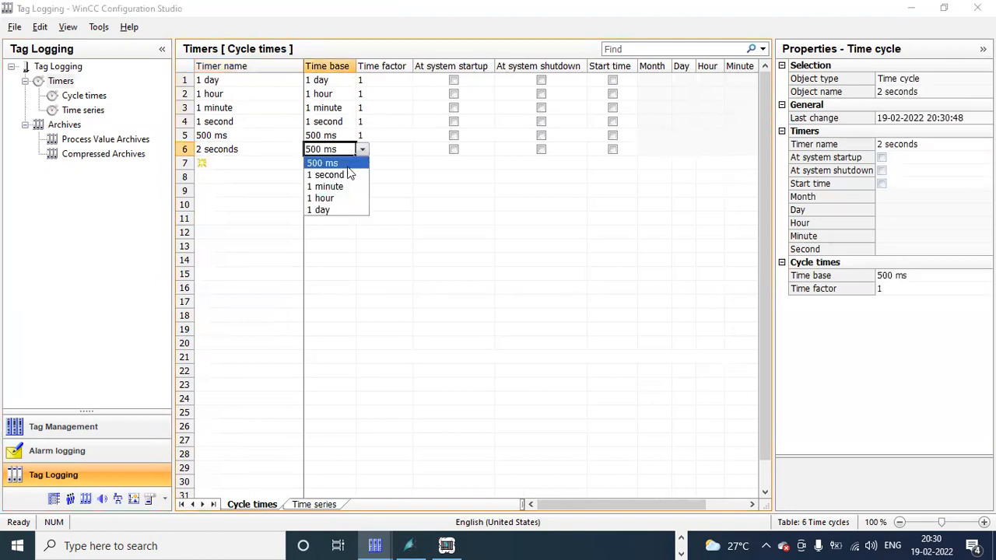
{"action": "left_click", "coordinate": [347, 170]}
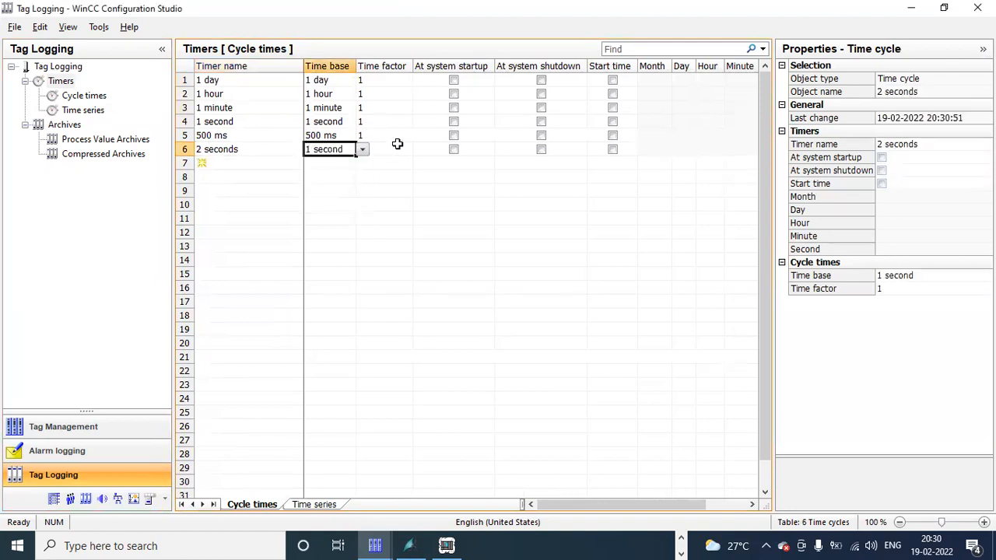
{"action": "left_click", "coordinate": [397, 147]}
{"action": "left_click", "coordinate": [396, 149]}
{"action": "type", "text": "2"}
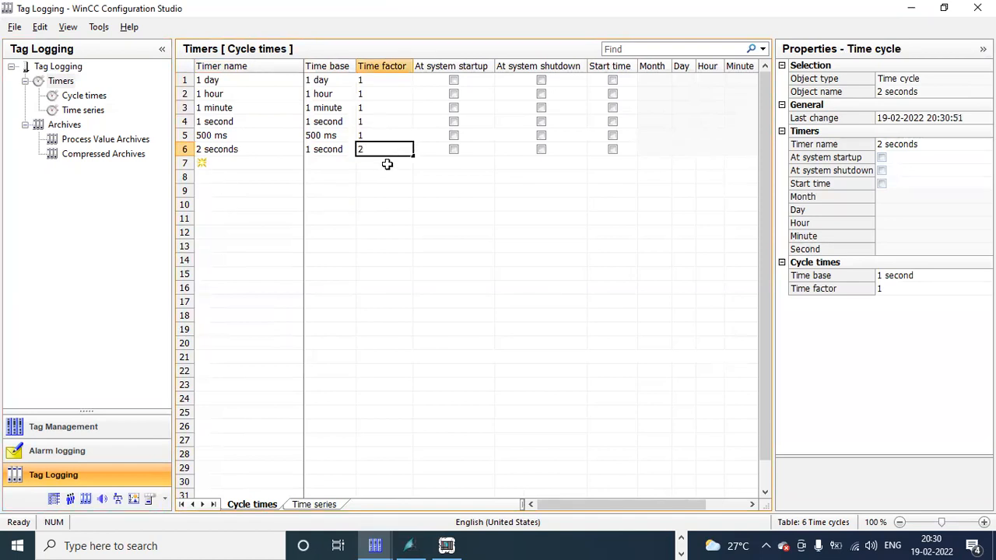
{"action": "left_click", "coordinate": [436, 151]}
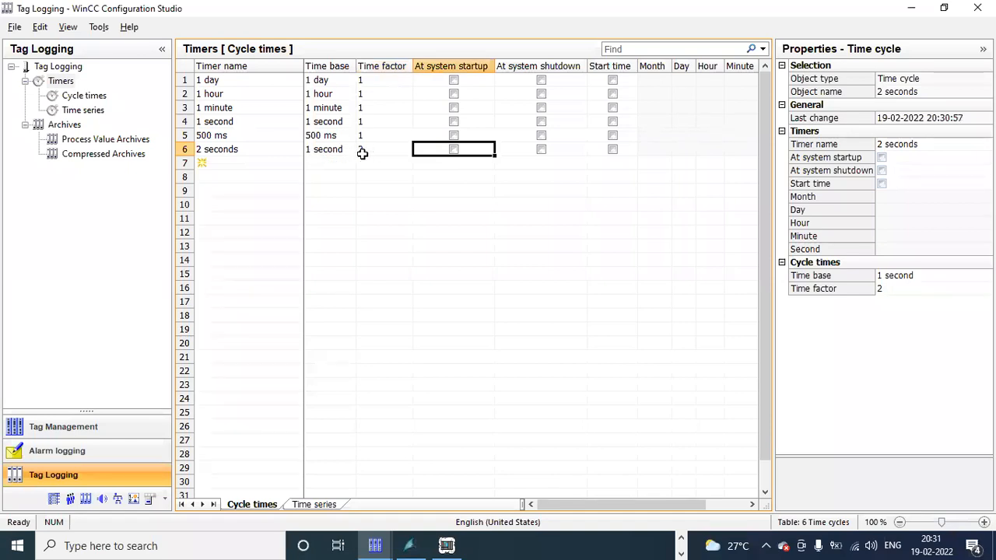
Step: Add a cycle time named "5 seconds" with a time base of 1 second and a time factor of 5
{"action": "left_click", "coordinate": [247, 165]}
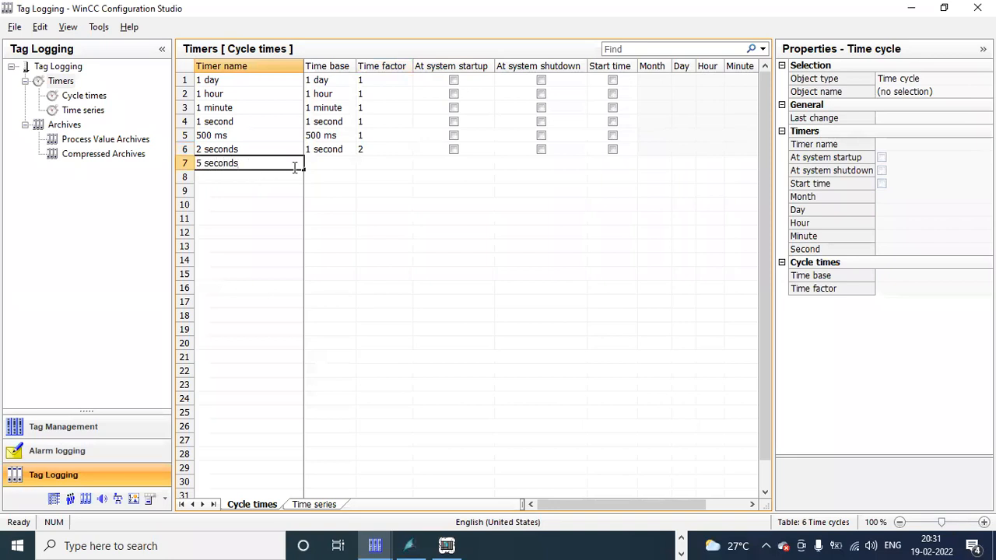
{"action": "left_click", "coordinate": [313, 163]}
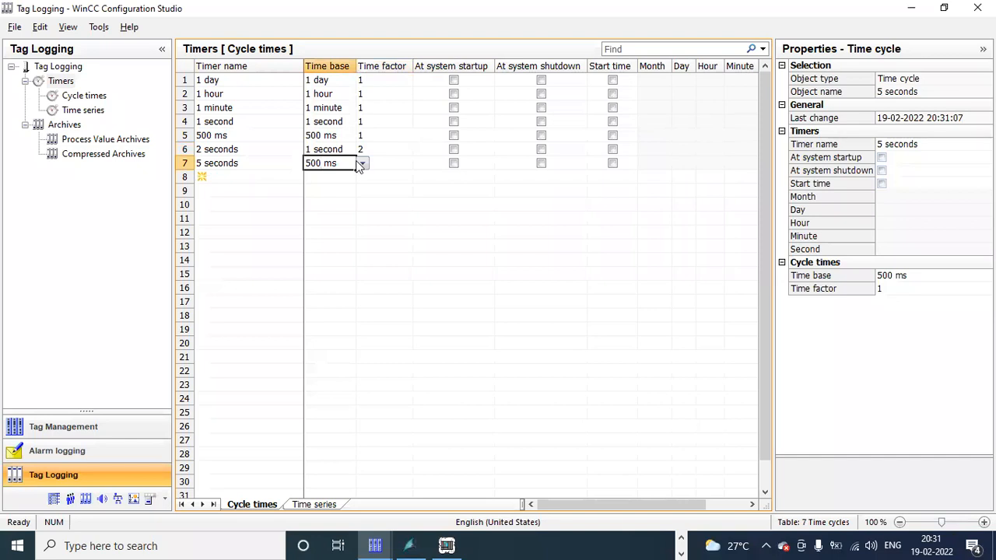
{"action": "left_click", "coordinate": [354, 162]}
{"action": "left_click", "coordinate": [346, 185]}
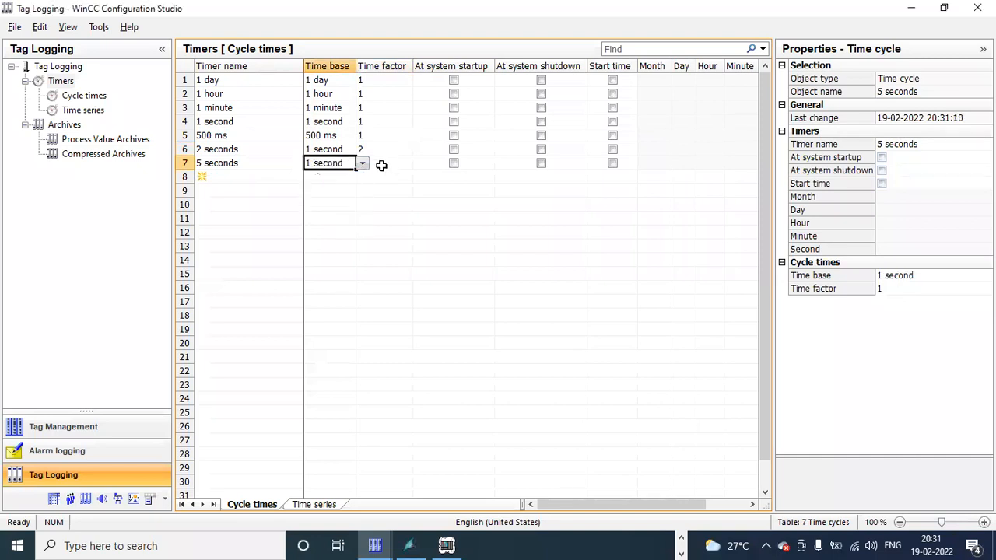
{"action": "left_click", "coordinate": [385, 160]}
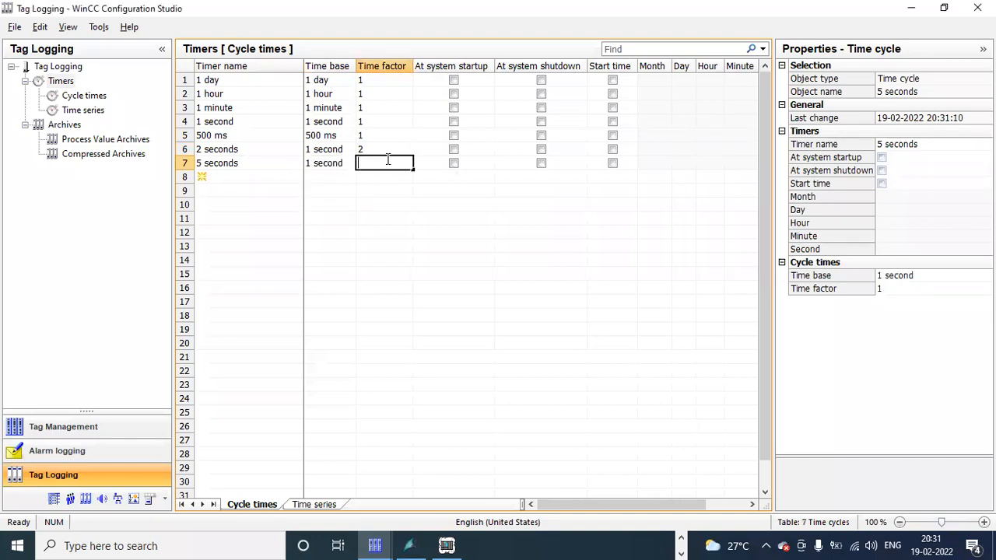
{"action": "type", "text": "5"}
{"action": "key", "text": "Return"}
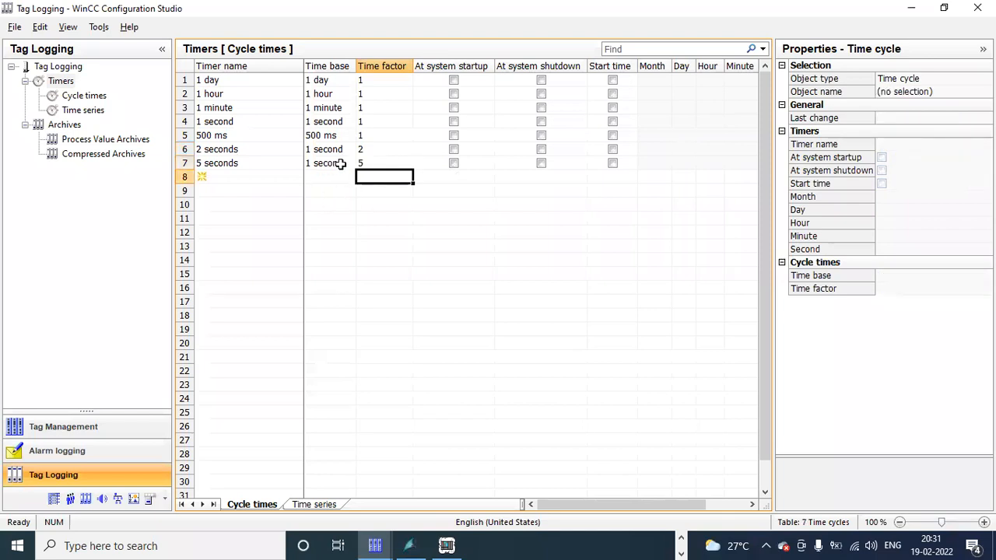
Step: Review the "5 seconds" timer's name, time base and time factor, reselecting 1 second as the time base
{"action": "left_click", "coordinate": [295, 165]}
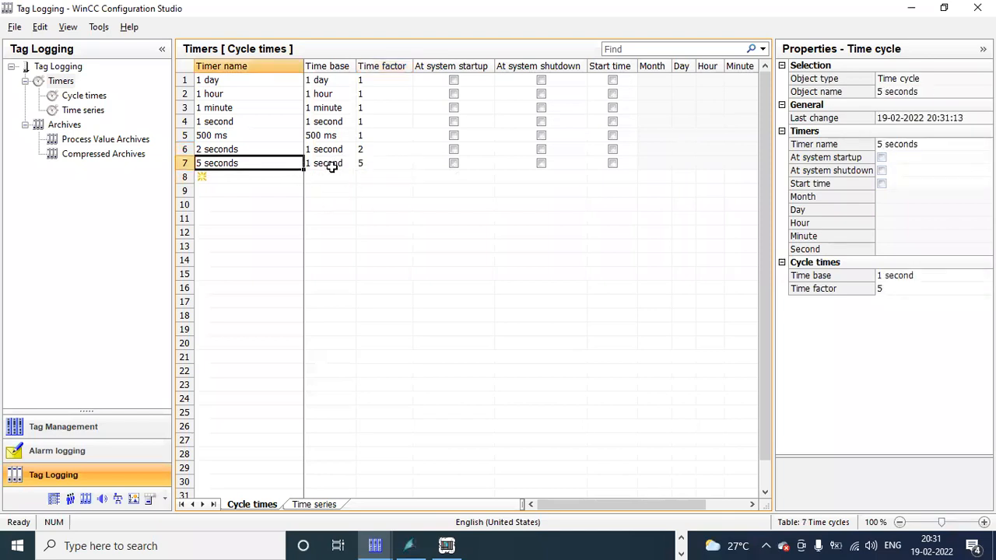
{"action": "left_click", "coordinate": [335, 165]}
{"action": "left_click", "coordinate": [363, 164]}
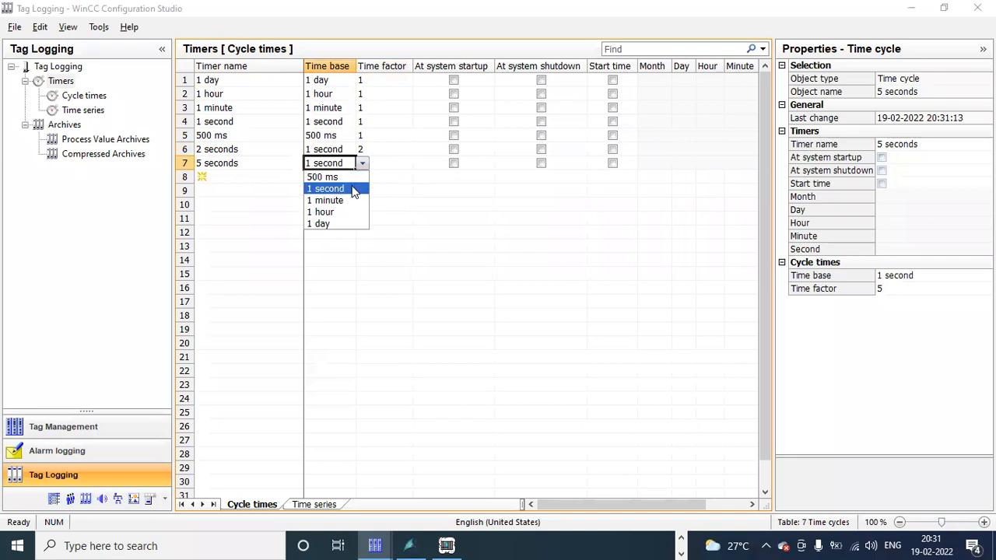
{"action": "left_click", "coordinate": [352, 189]}
{"action": "left_click", "coordinate": [385, 164]}
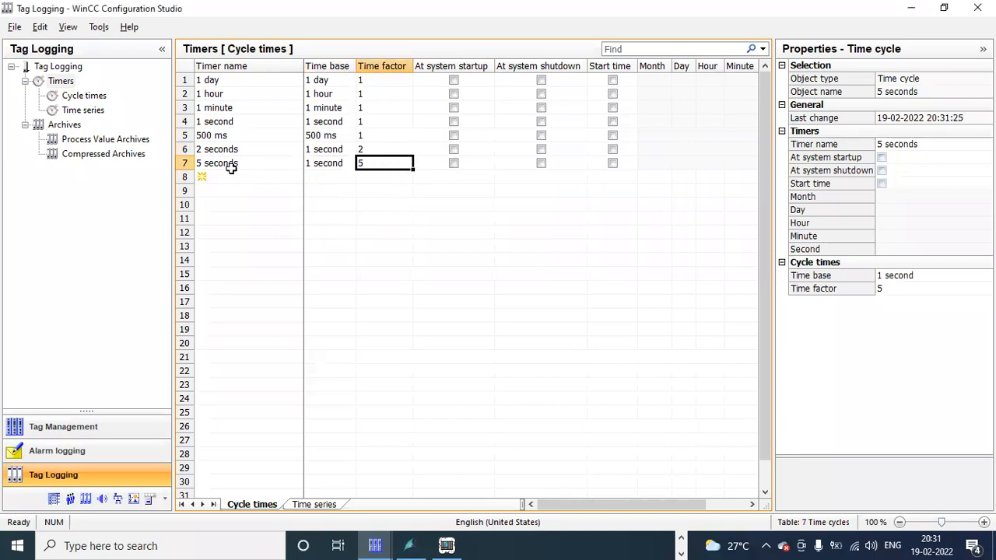
Step: Create a process value archive named archive_plc1
{"action": "left_click", "coordinate": [26, 82]}
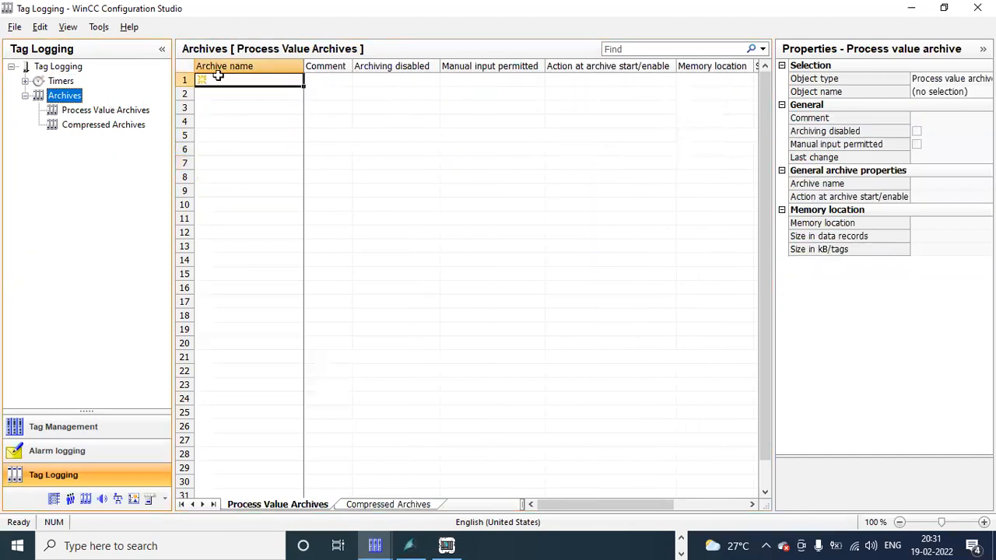
{"action": "left_click", "coordinate": [249, 81]}
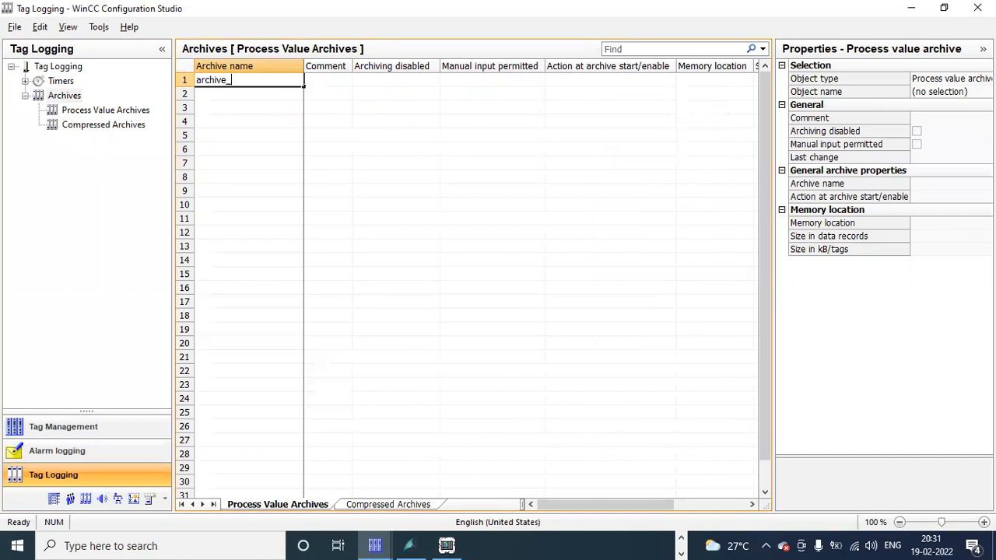
{"action": "left_click", "coordinate": [354, 89]}
{"action": "left_click", "coordinate": [342, 79]}
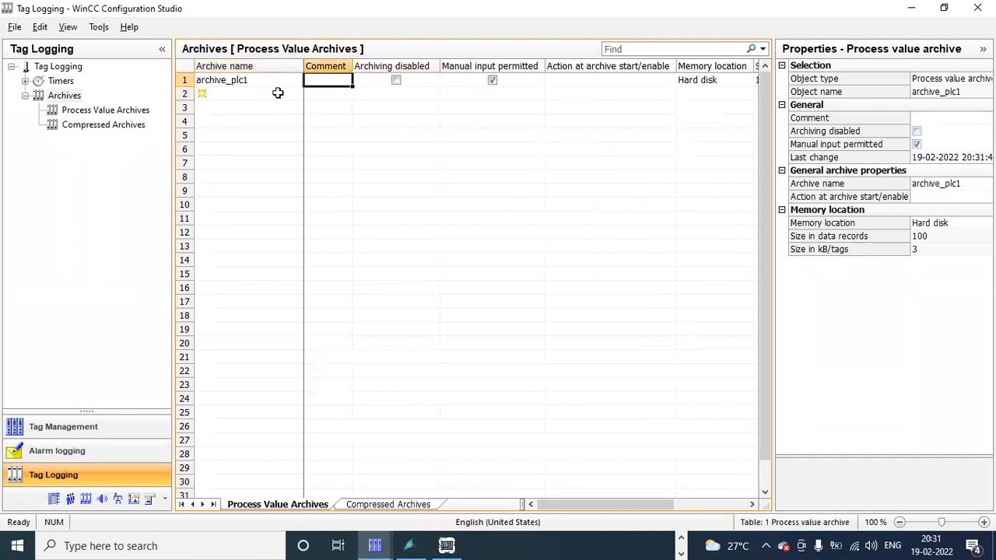
Step: Open the tag table of archive_plc1 under Process Value Archives and widen its Process tag column
{"action": "left_click", "coordinate": [50, 98]}
{"action": "left_click", "coordinate": [55, 113]}
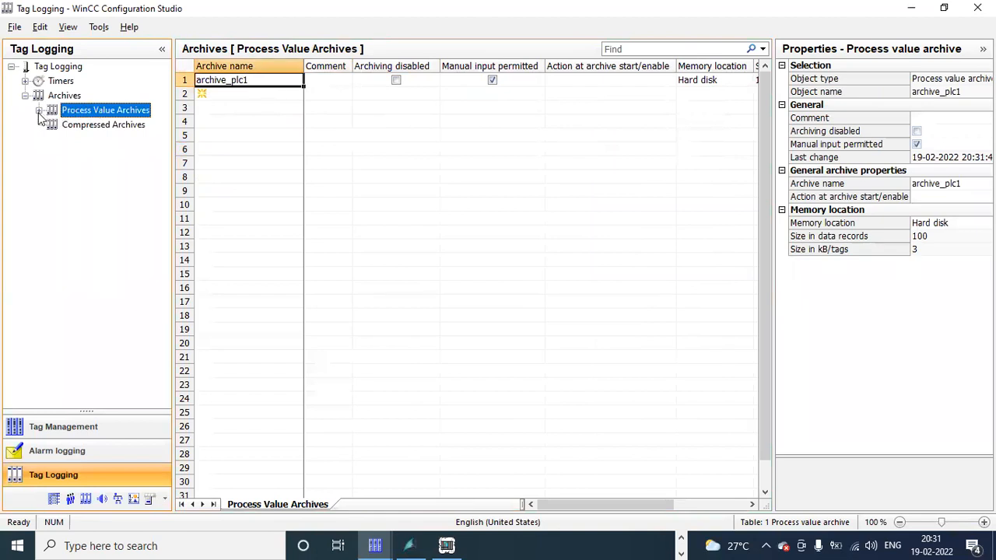
{"action": "left_click", "coordinate": [39, 111]}
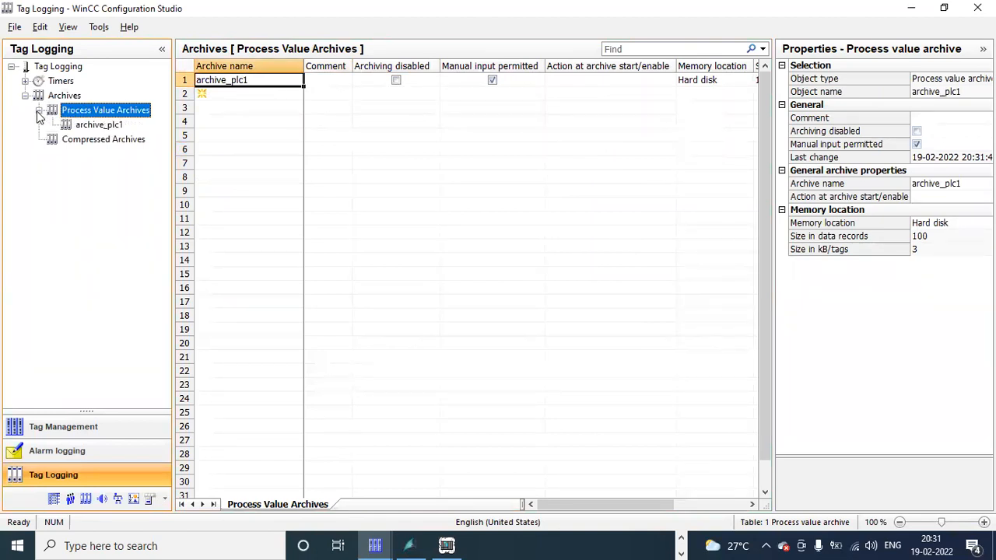
{"action": "left_click", "coordinate": [95, 125]}
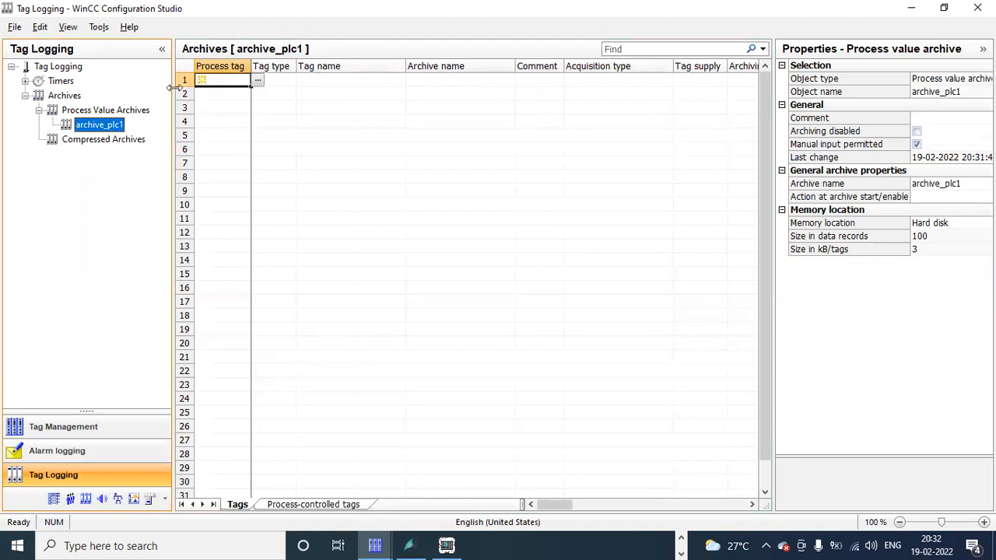
{"action": "left_click_drag", "start_coordinate": [168, 88], "coordinate": [155, 88]}
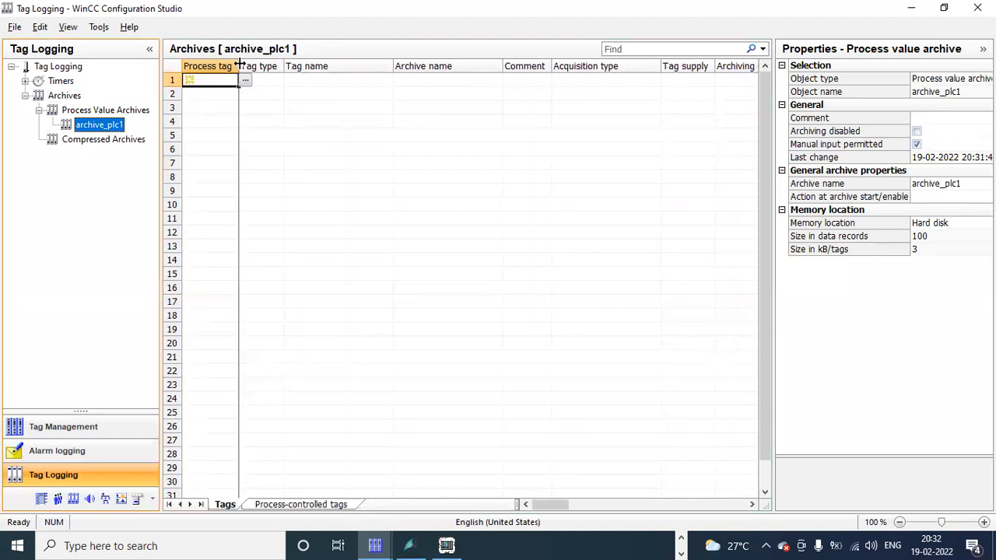
{"action": "left_click_drag", "start_coordinate": [238, 66], "coordinate": [264, 69]}
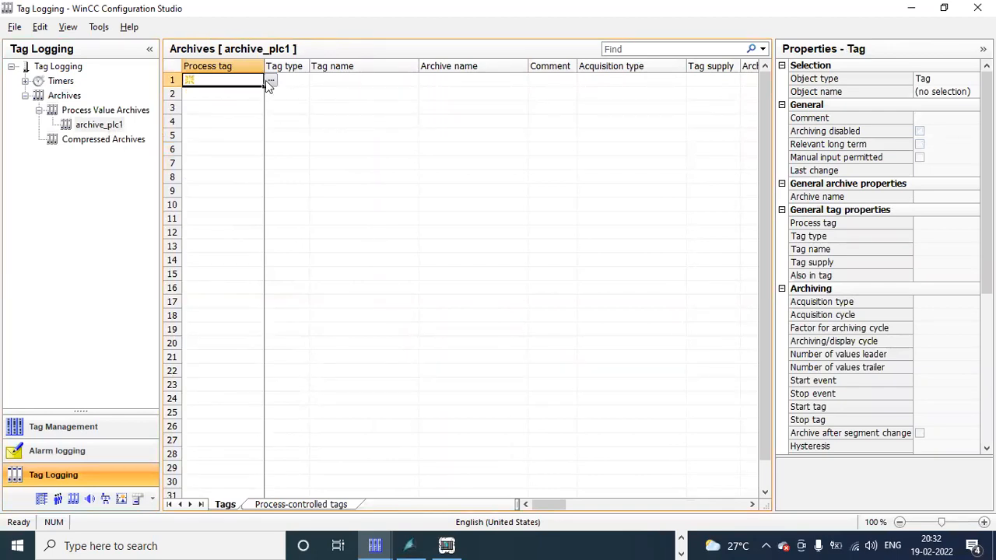
Step: Add PRESSURE_OP, SPEED_OP, flow_op and level from the plc1 TCP/IP connection of the SIMATIC S7 Protocol Suite to archive_plc1
{"action": "left_click", "coordinate": [271, 81]}
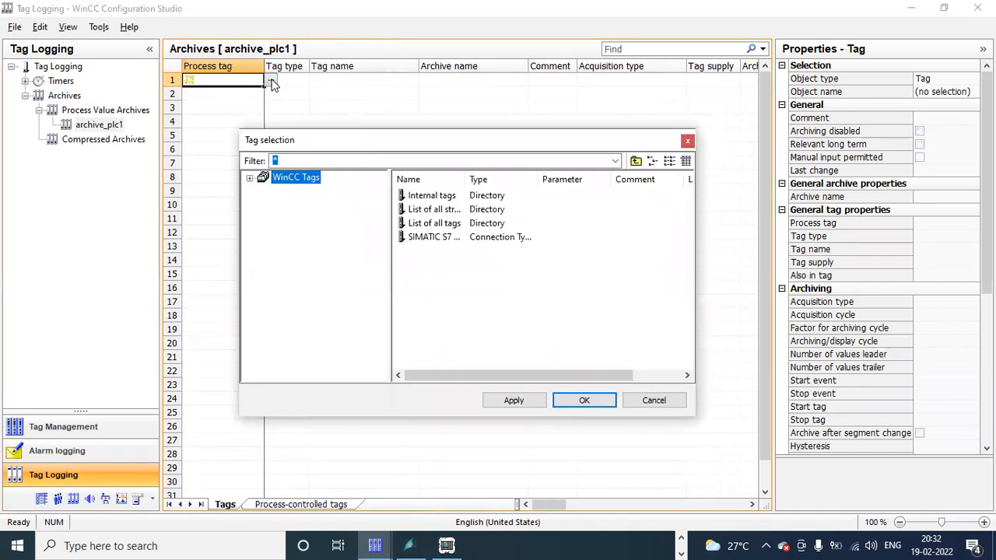
{"action": "double_click", "coordinate": [404, 238]}
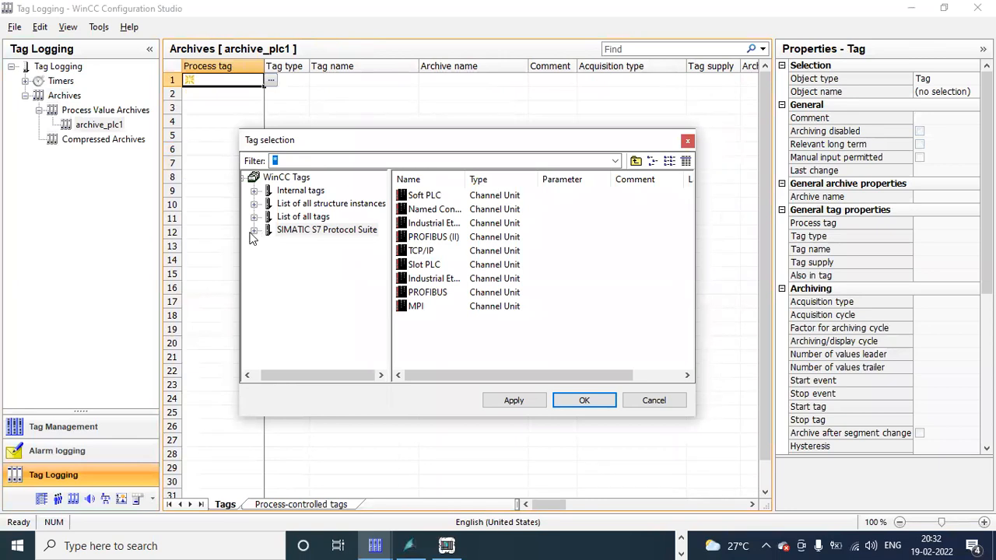
{"action": "left_click", "coordinate": [254, 231]}
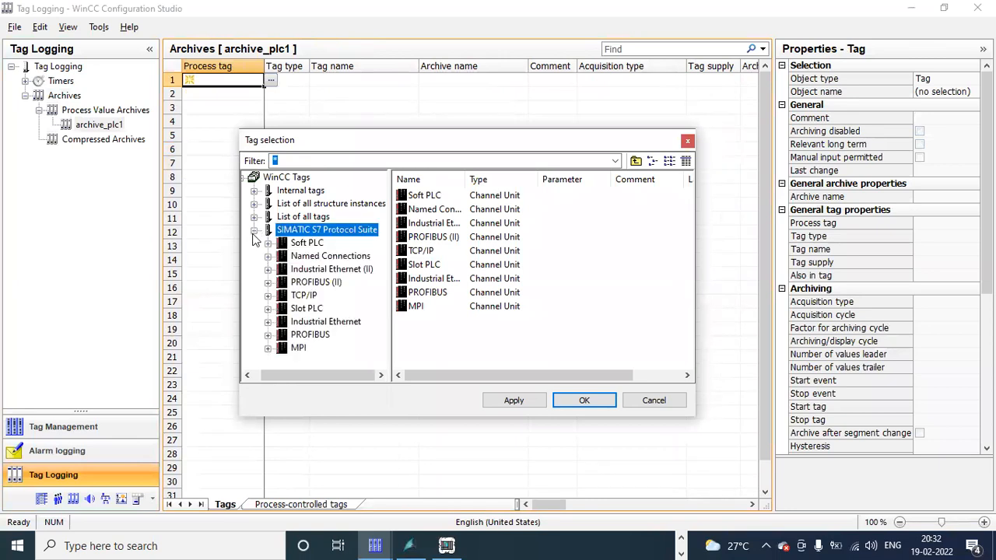
{"action": "left_click", "coordinate": [268, 296]}
{"action": "left_click", "coordinate": [319, 310]}
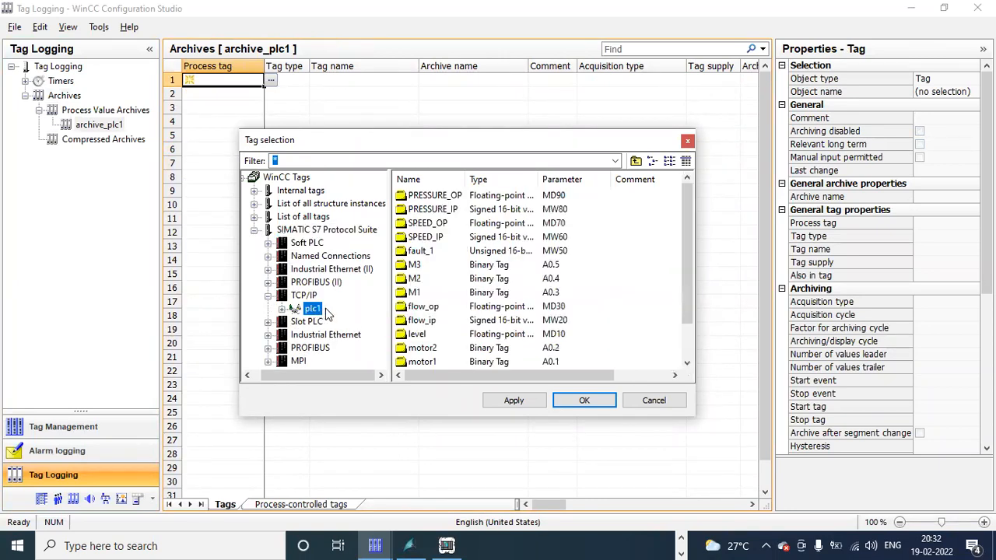
{"action": "left_click", "coordinate": [455, 202]}
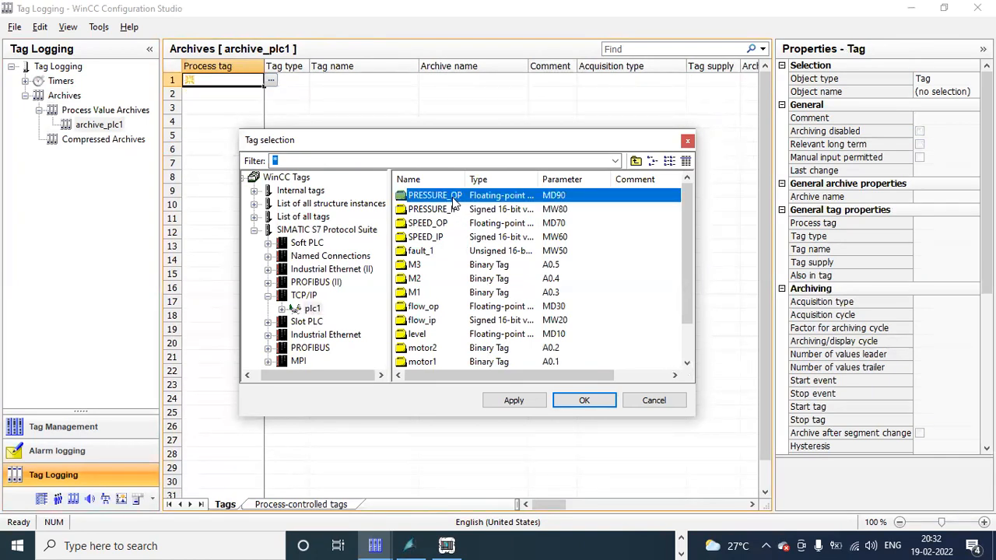
{"action": "left_click", "coordinate": [439, 224], "text": "ctrl"}
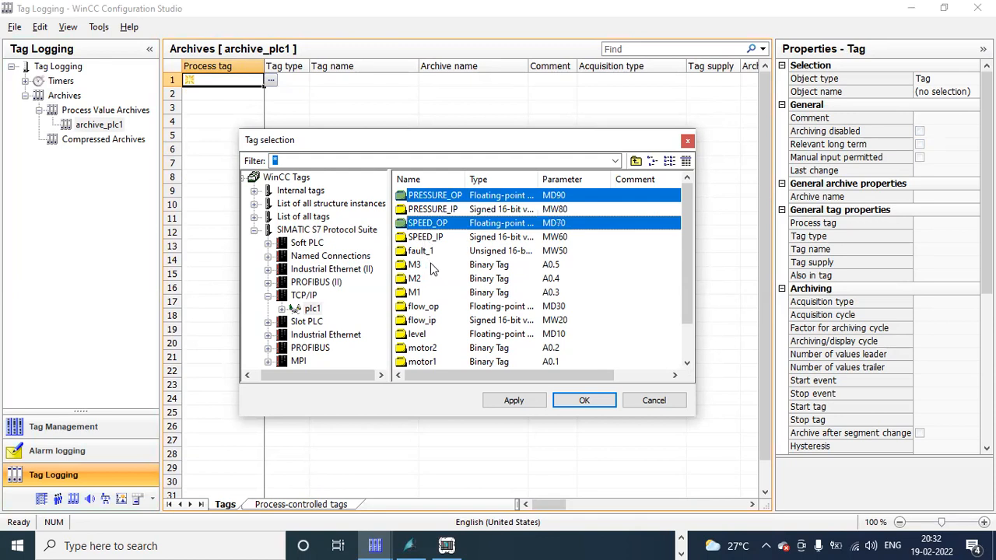
{"action": "left_click", "coordinate": [436, 308], "text": "ctrl"}
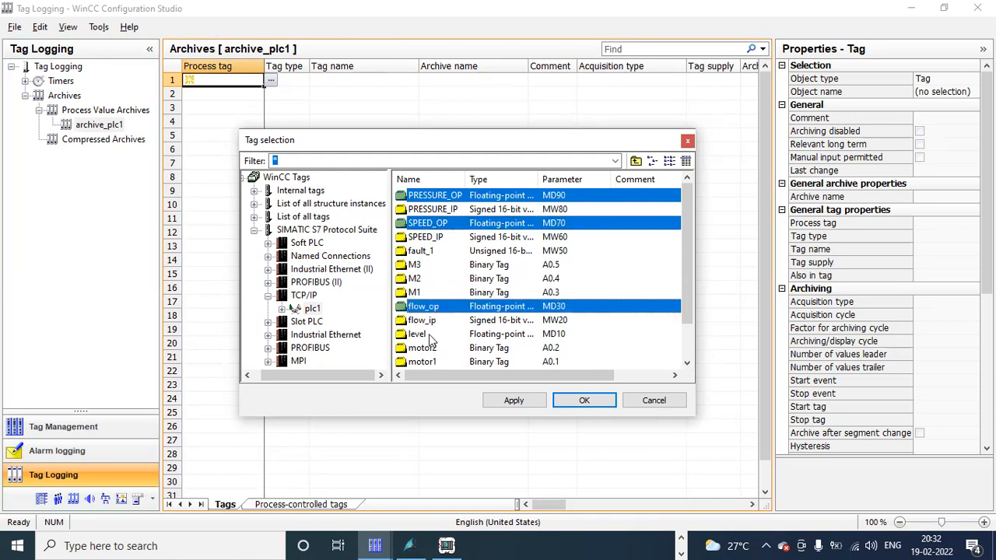
{"action": "left_click", "coordinate": [432, 335], "text": "ctrl"}
{"action": "left_click", "coordinate": [514, 401]}
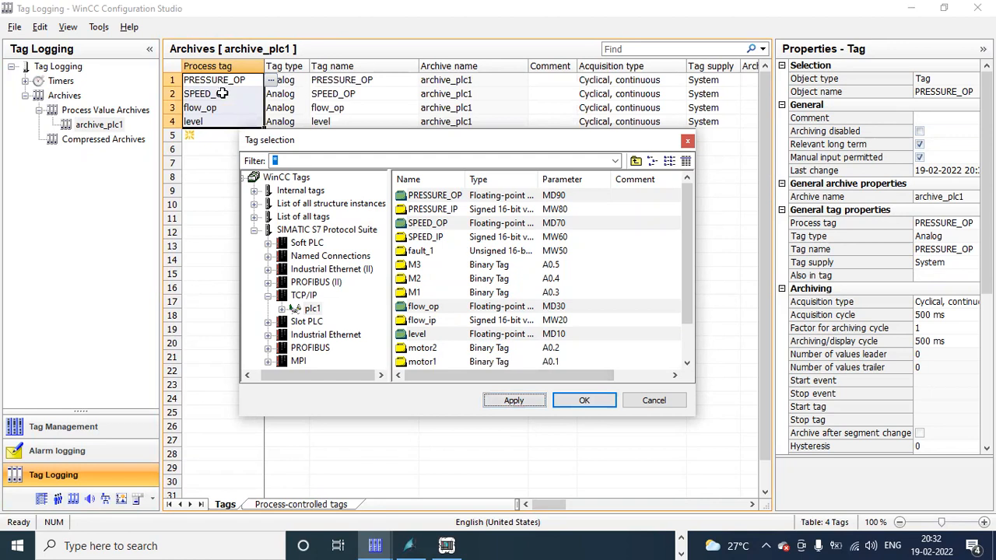
{"action": "left_click", "coordinate": [585, 401]}
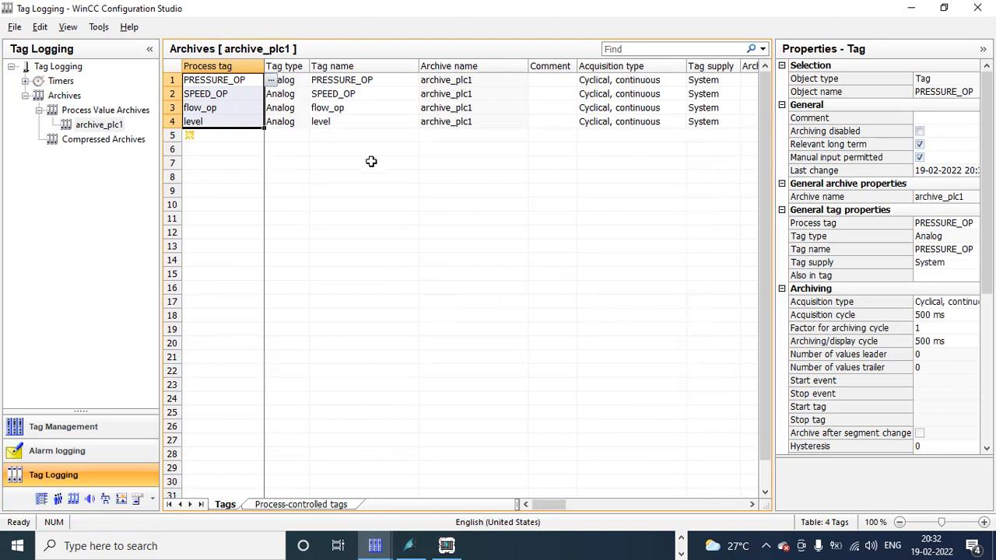
Step: Narrow the Archive name column and check the SPEED_OP and flow_op archive tags
{"action": "left_click_drag", "start_coordinate": [526, 67], "coordinate": [507, 68]}
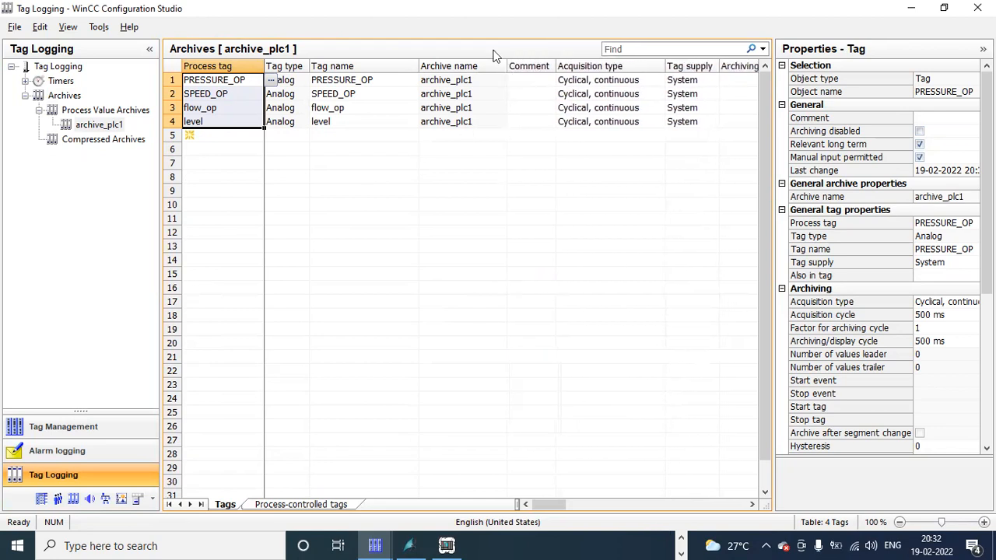
{"action": "left_click", "coordinate": [226, 95]}
{"action": "left_click", "coordinate": [229, 108]}
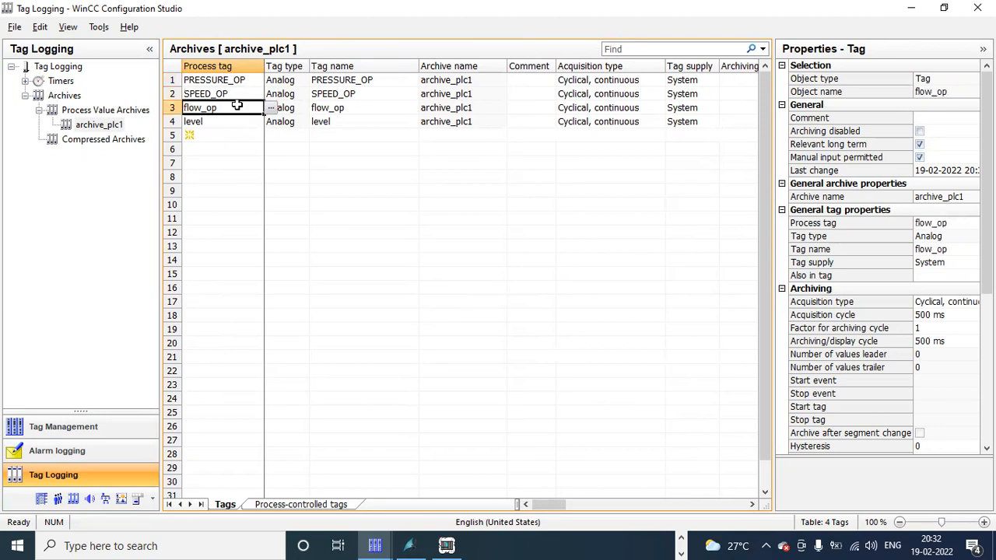
Step: Widen the properties area for PRESSURE_OP and select "Cyclical, continuous" as its acquisition type
{"action": "left_click", "coordinate": [241, 80]}
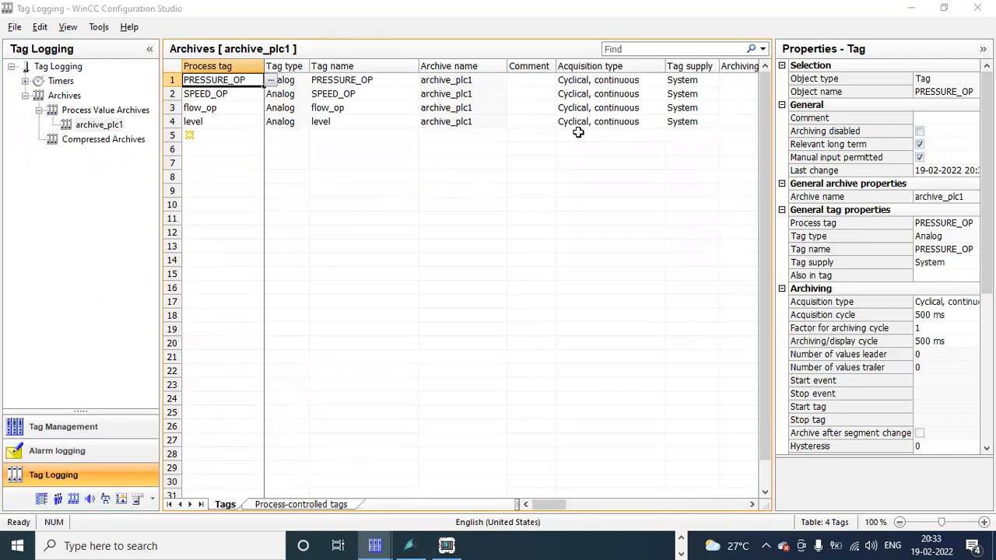
{"action": "left_click_drag", "start_coordinate": [773, 127], "coordinate": [697, 135]}
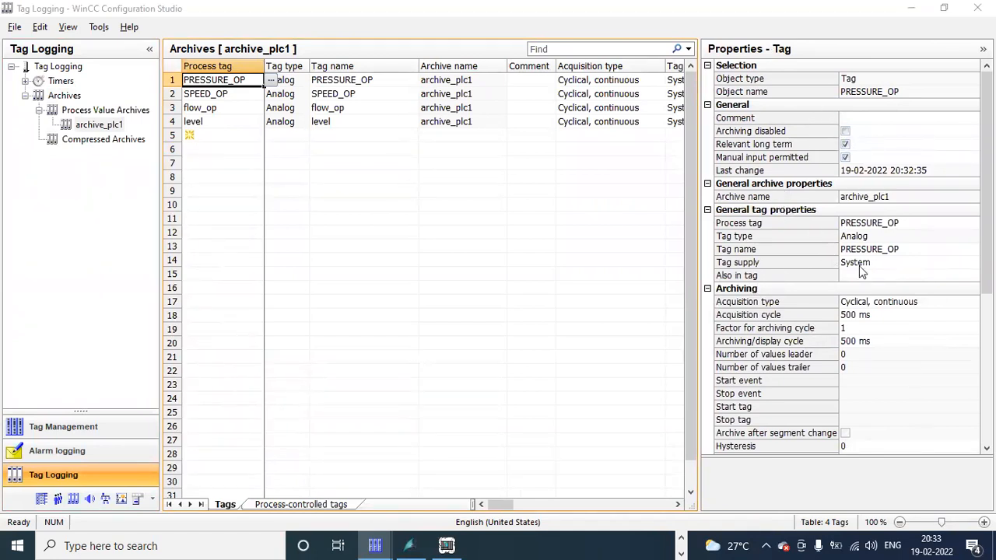
{"action": "scroll", "coordinate": [985, 194], "scroll_direction": "down", "scroll_amount": 2}
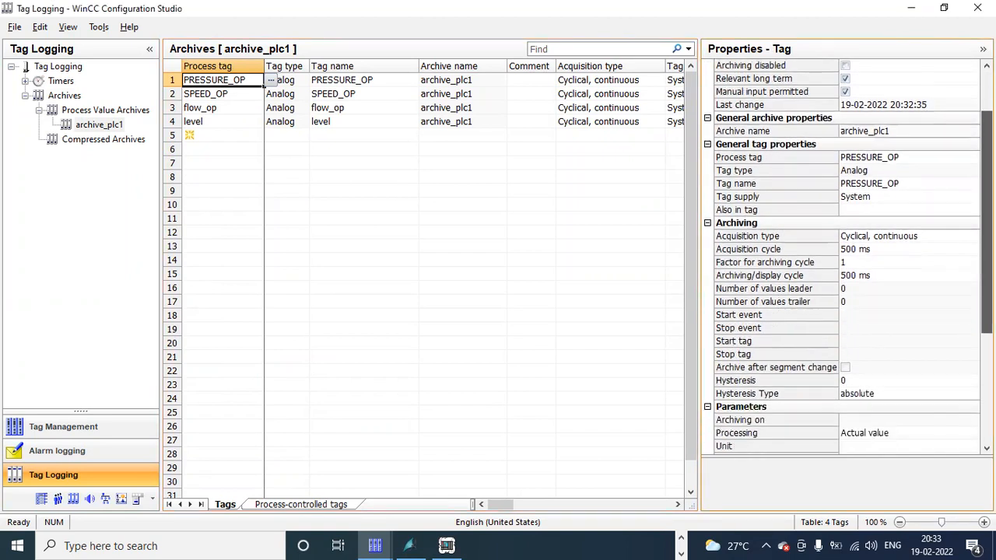
{"action": "scroll", "coordinate": [986, 194], "scroll_direction": "down", "scroll_amount": 2}
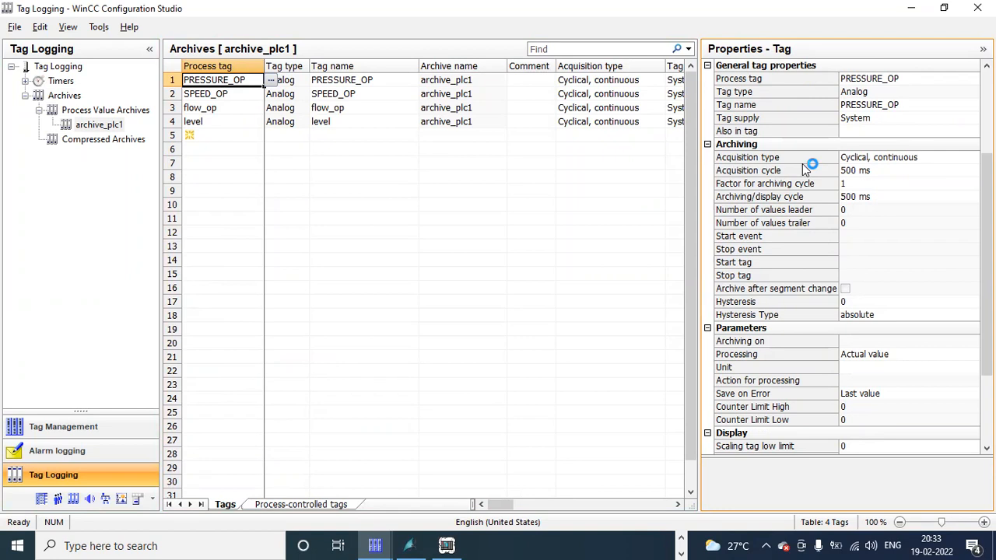
{"action": "left_click", "coordinate": [937, 158]}
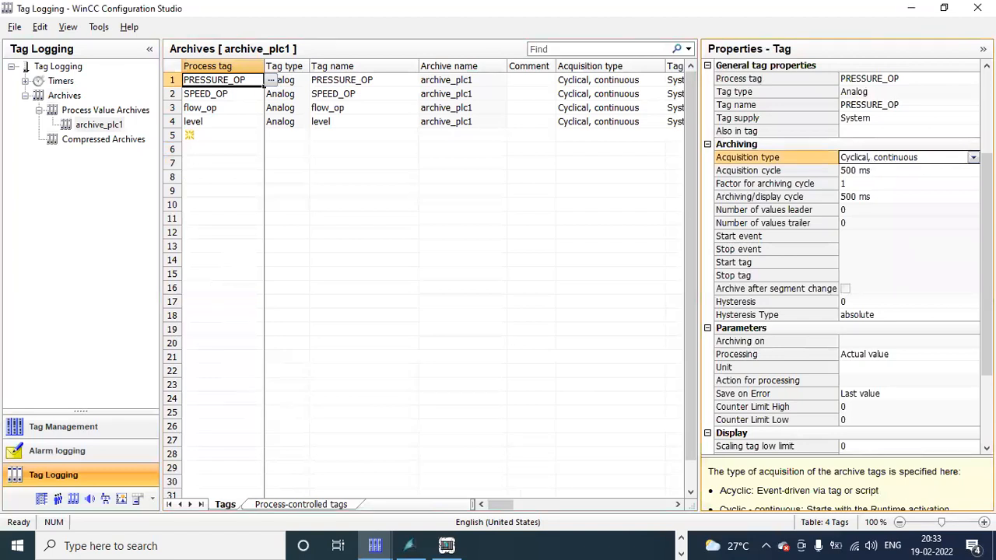
{"action": "left_click", "coordinate": [974, 158]}
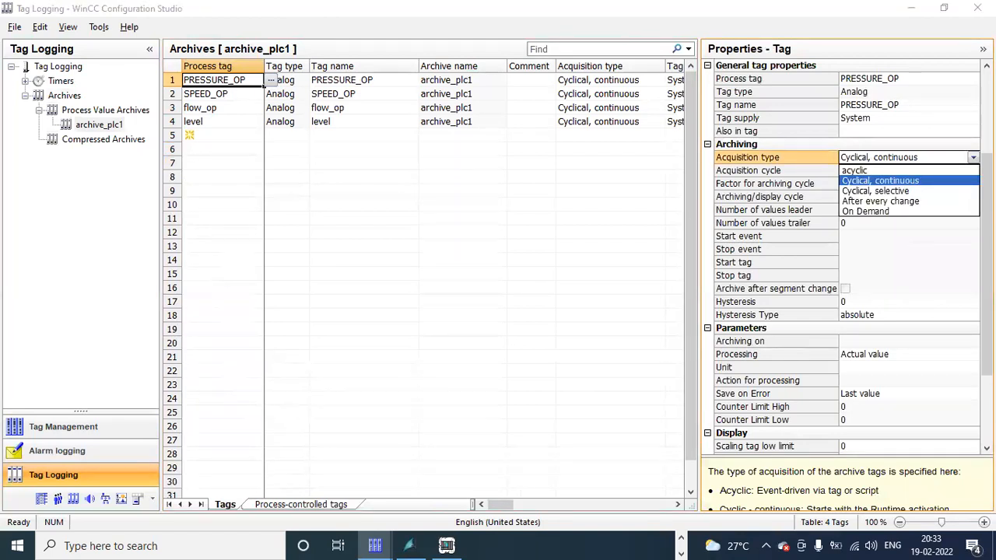
{"action": "left_click", "coordinate": [932, 182]}
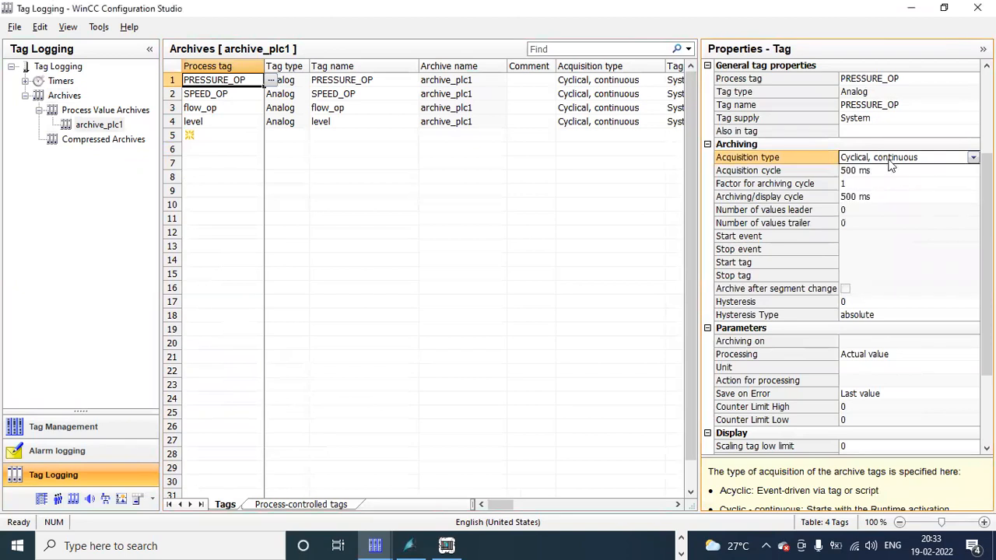
Step: Set PRESSURE_OP's acquisition cycle to 1 second and its archiving/display cycle to 2 seconds
{"action": "left_click", "coordinate": [814, 173]}
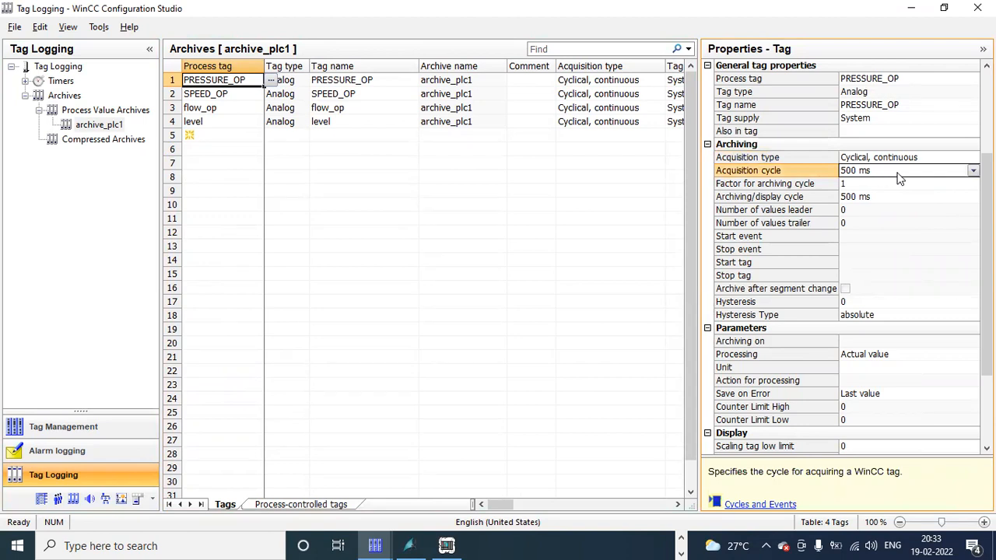
{"action": "left_click", "coordinate": [973, 170]}
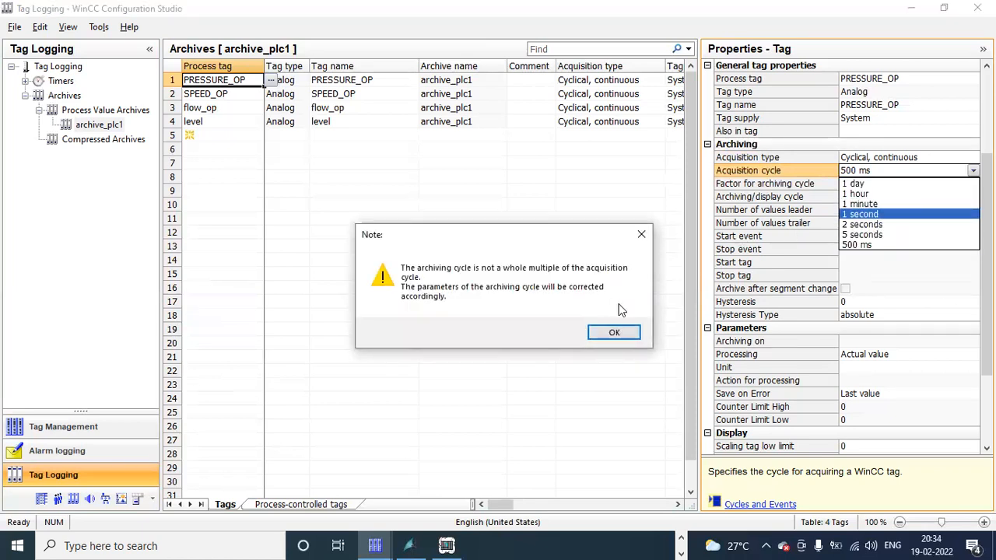
{"action": "left_click", "coordinate": [614, 333]}
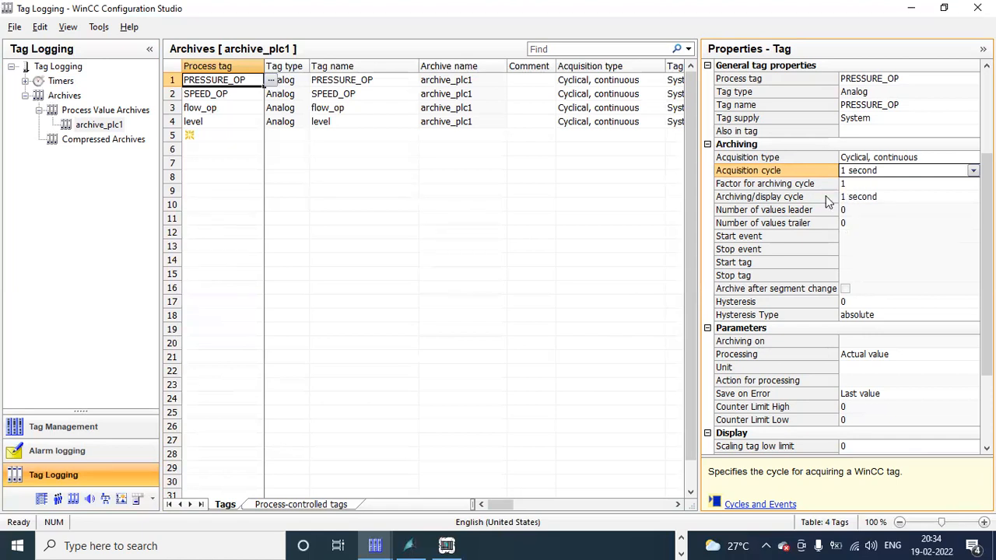
{"action": "left_click", "coordinate": [817, 199]}
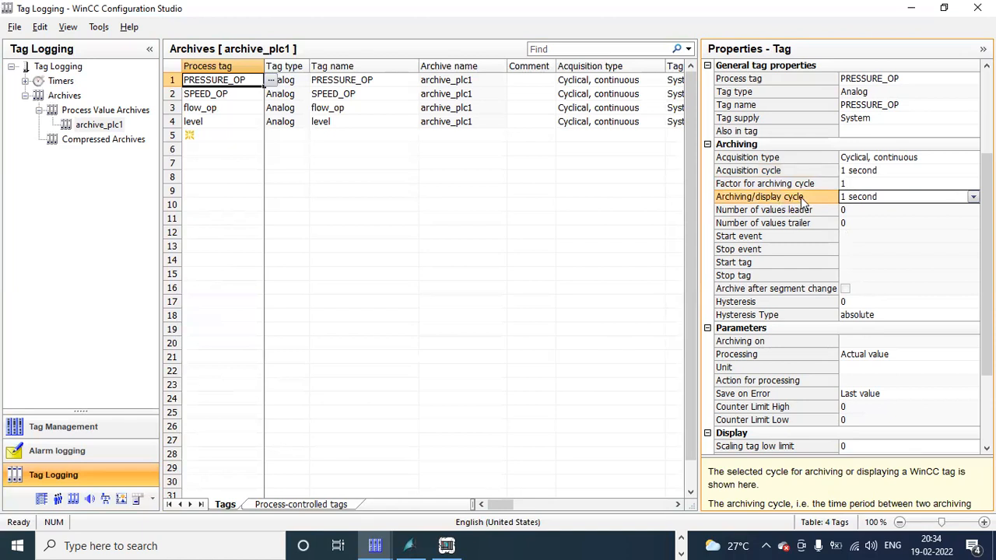
{"action": "left_click", "coordinate": [972, 198]}
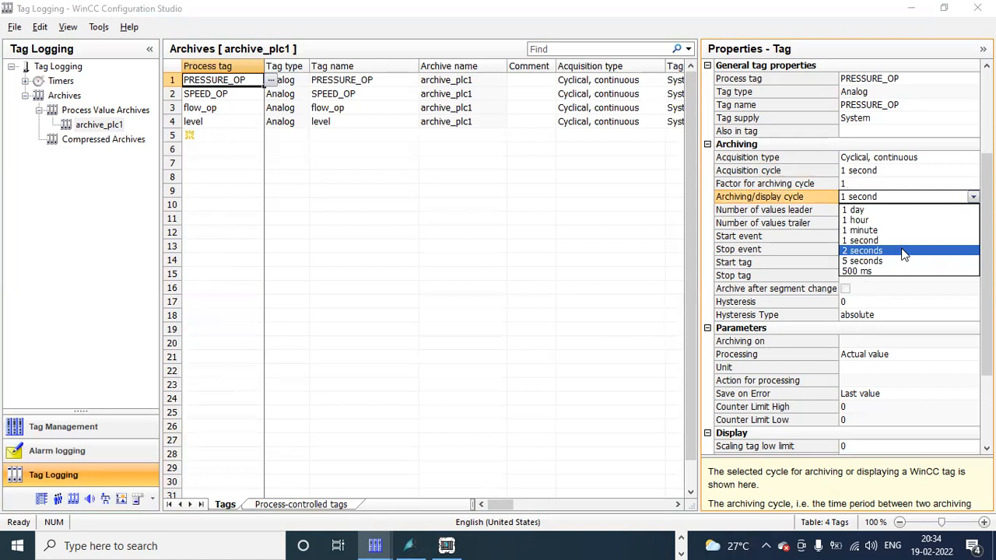
{"action": "left_click", "coordinate": [903, 251]}
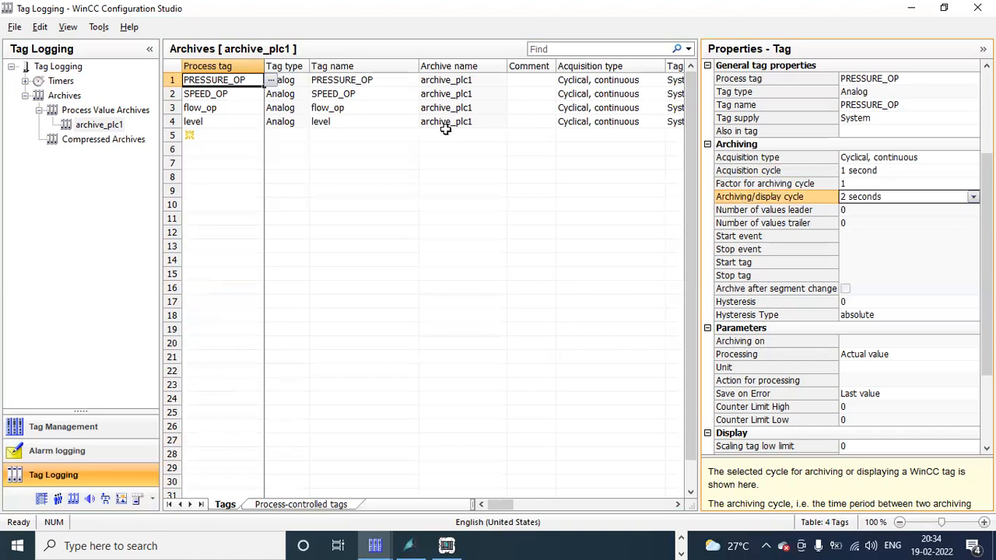
Step: Select "Cyclical, selective" as the acquisition type of the SPEED_OP archive tag
{"action": "left_click", "coordinate": [235, 93]}
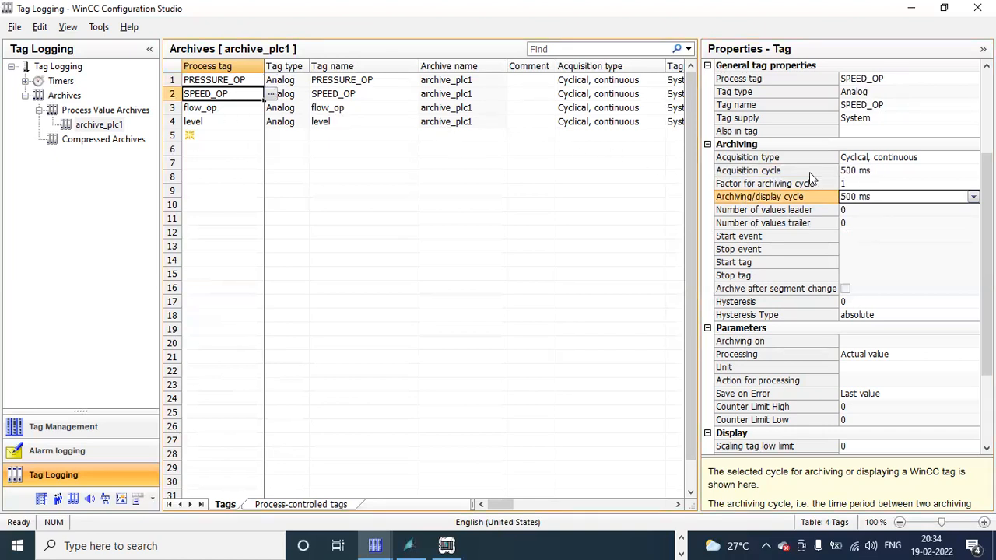
{"action": "left_click", "coordinate": [936, 159]}
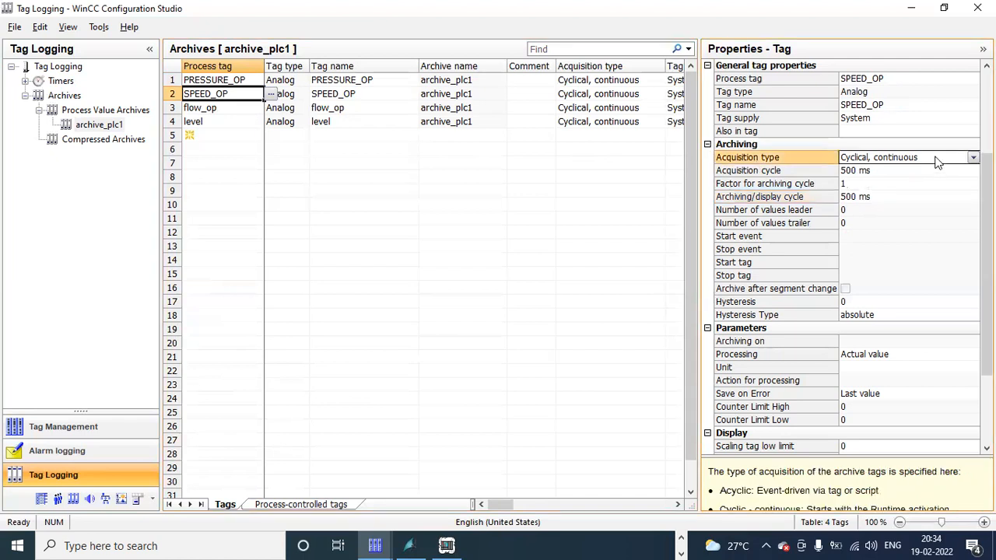
{"action": "left_click", "coordinate": [935, 159]}
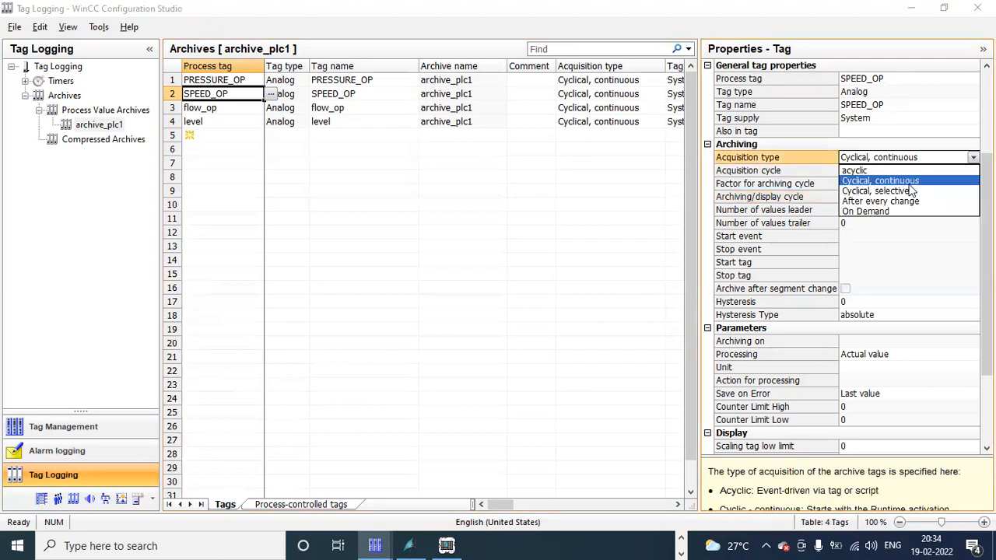
{"action": "left_click", "coordinate": [911, 191]}
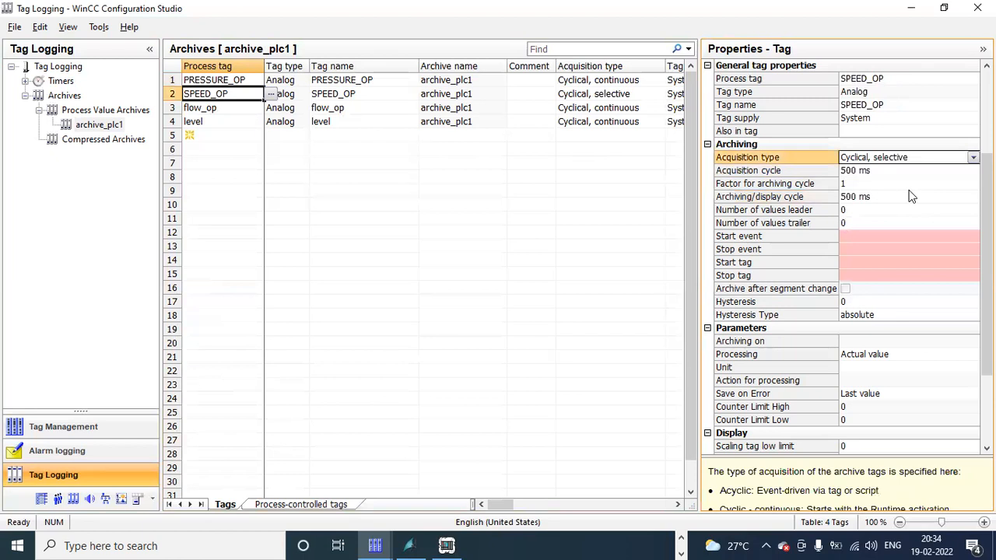
Step: Widen the property value column slightly and set SPEED_OP's acquisition cycle to 1 second, accepting the archiving cycle correction
{"action": "left_click_drag", "start_coordinate": [839, 159], "coordinate": [828, 160]}
{"action": "left_click", "coordinate": [856, 173]}
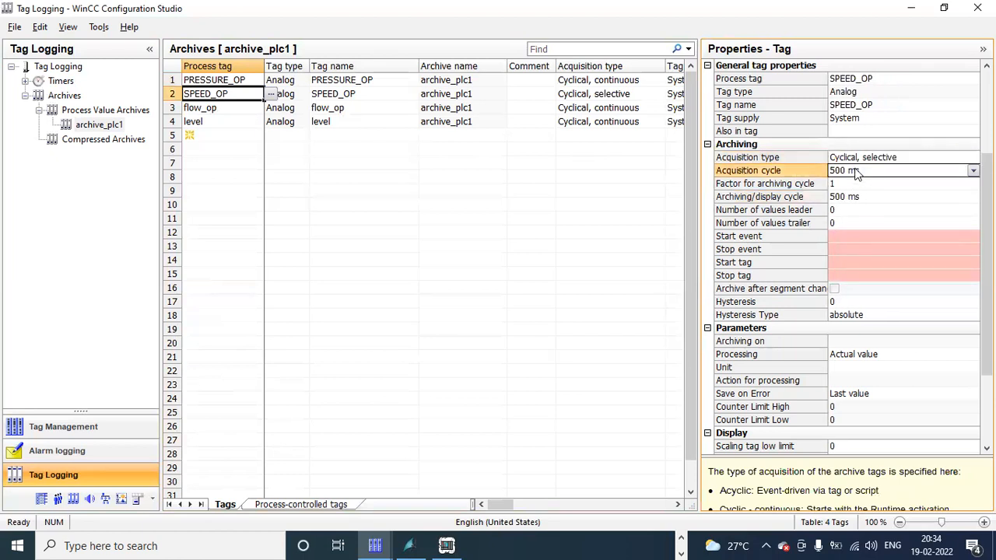
{"action": "left_click", "coordinate": [973, 170]}
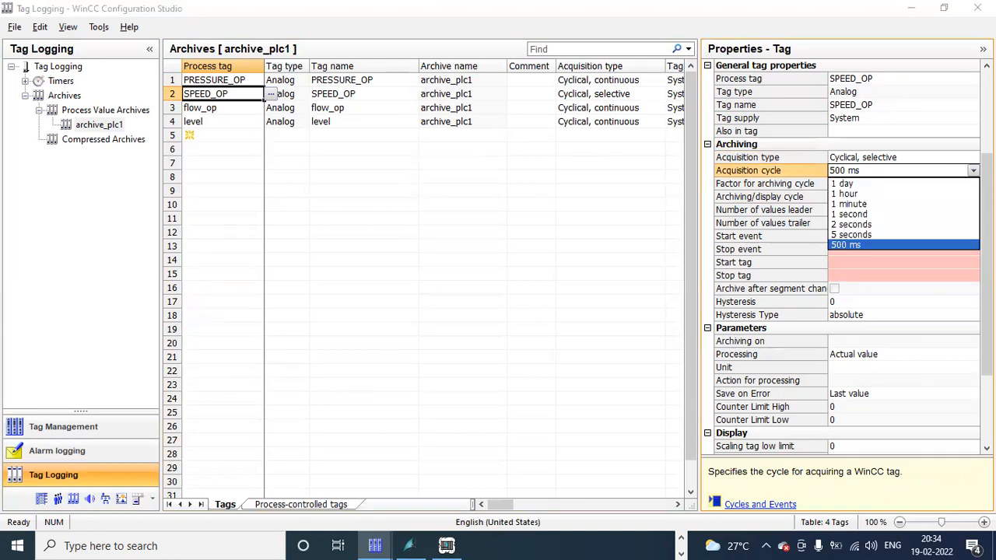
{"action": "left_click", "coordinate": [906, 212]}
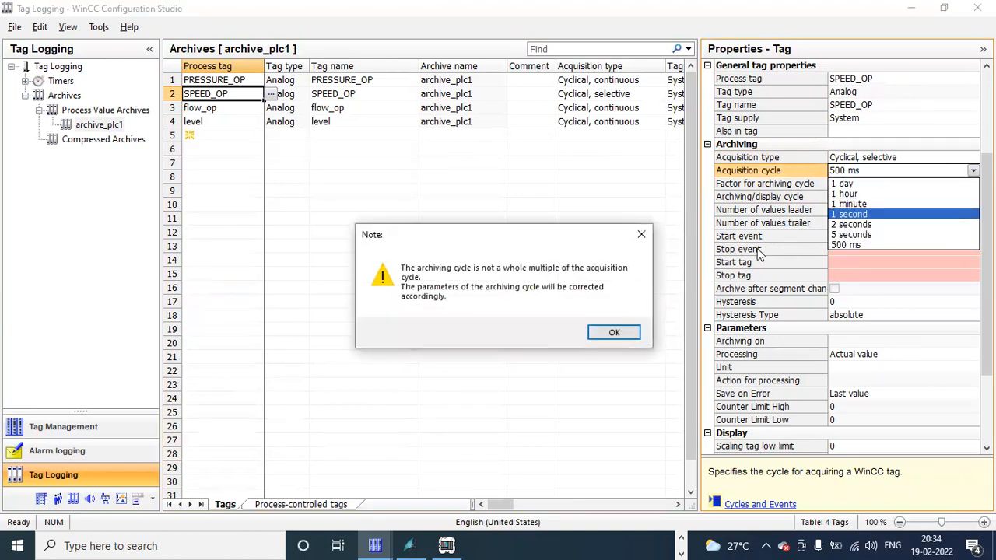
{"action": "left_click", "coordinate": [620, 334]}
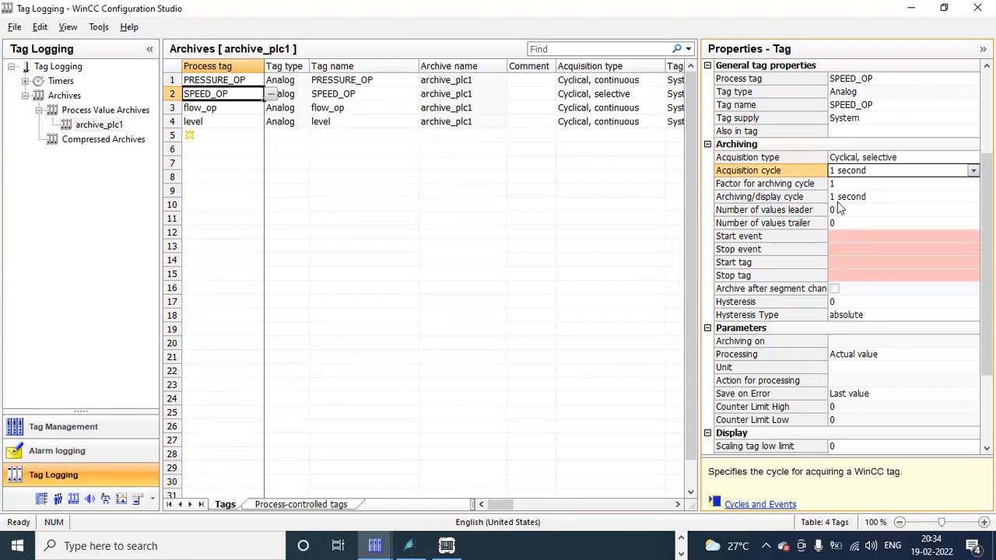
Step: Assign the plc1 binary tag motor as the start tag of SPEED_OP
{"action": "left_click", "coordinate": [827, 258]}
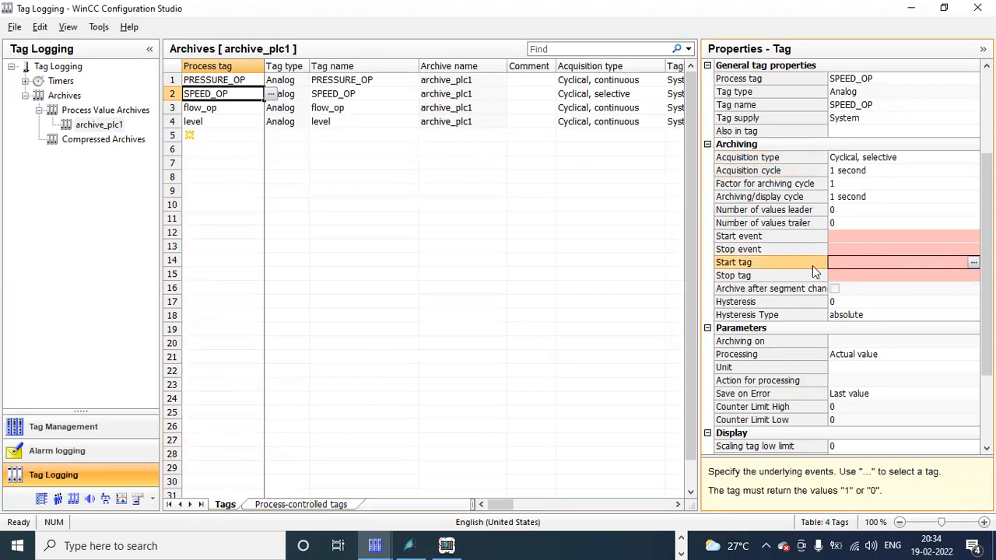
{"action": "left_click", "coordinate": [974, 262]}
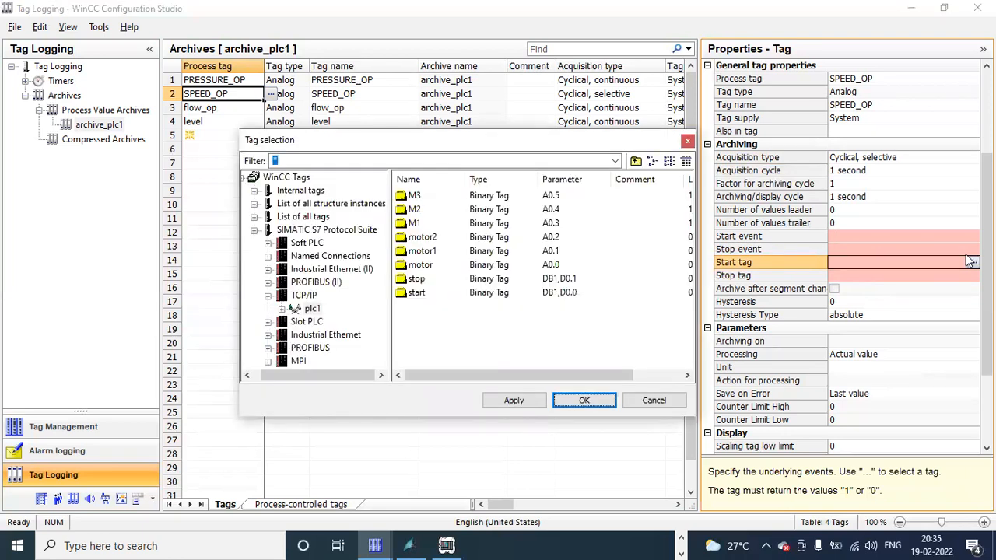
{"action": "left_click", "coordinate": [426, 268]}
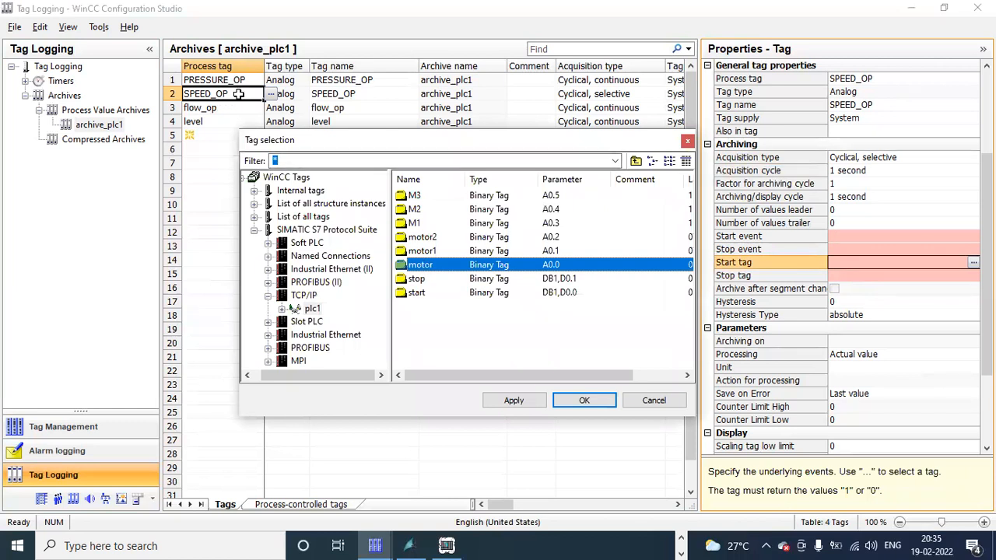
{"action": "left_click", "coordinate": [585, 401]}
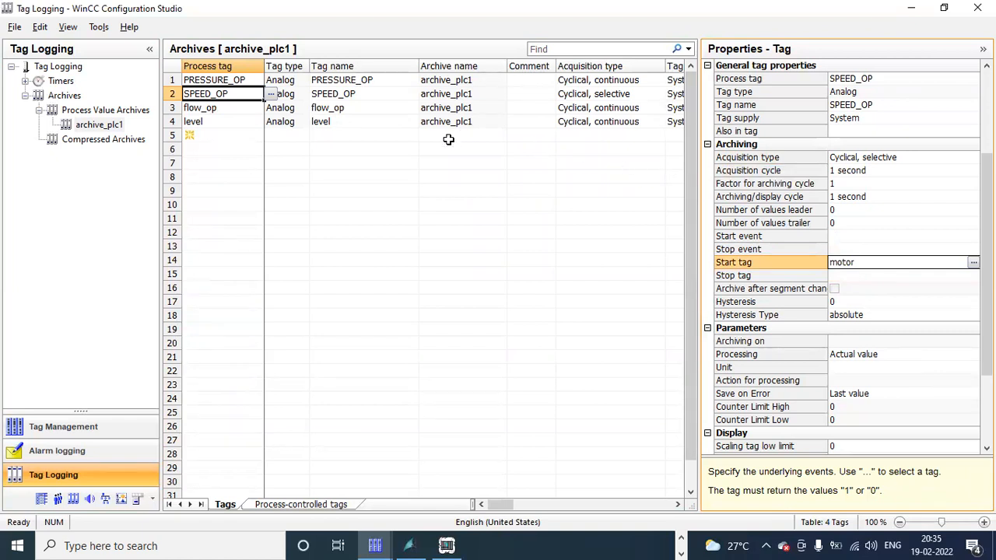
Step: Select "After every change" as the acquisition type of the flow_op archive tag
{"action": "left_click", "coordinate": [236, 106]}
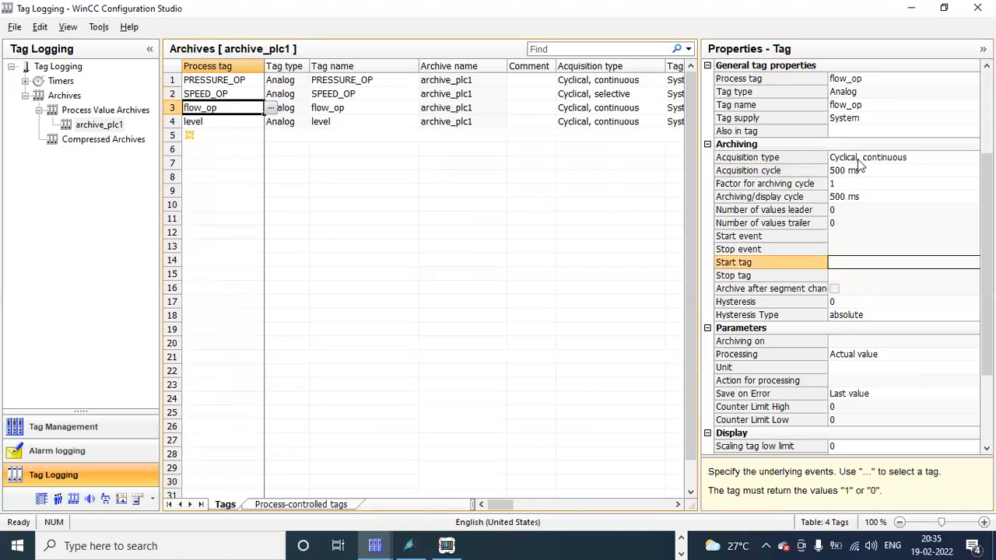
{"action": "left_click", "coordinate": [926, 159]}
{"action": "left_click", "coordinate": [972, 157]}
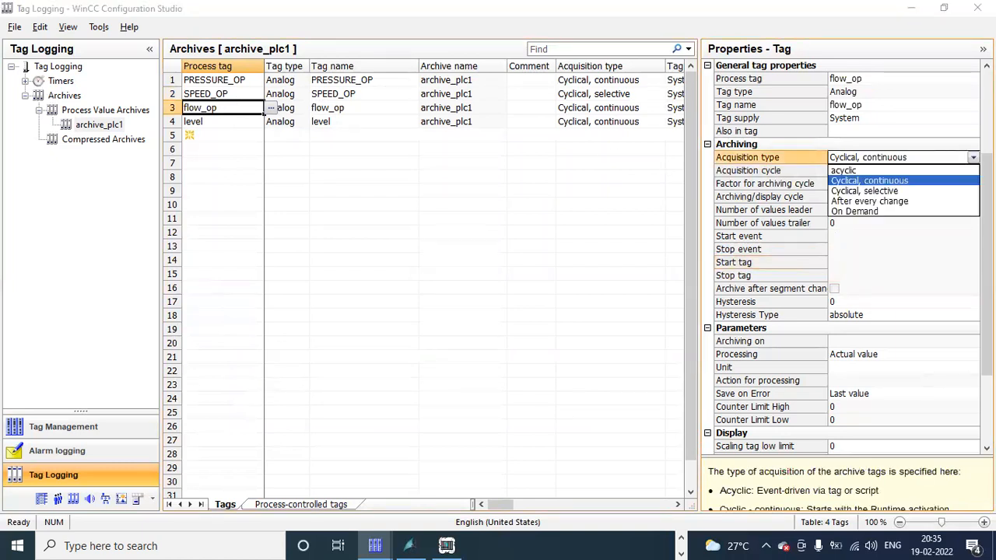
{"action": "left_click", "coordinate": [916, 201]}
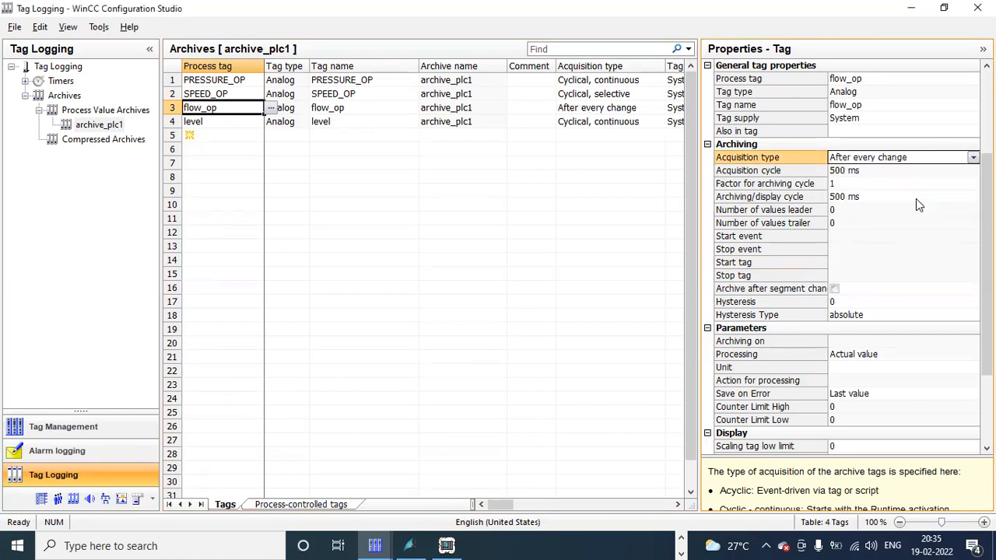
Step: Check flow_op's acquisition cycle and set its archiving/display cycle to 1 second
{"action": "left_click", "coordinate": [903, 173]}
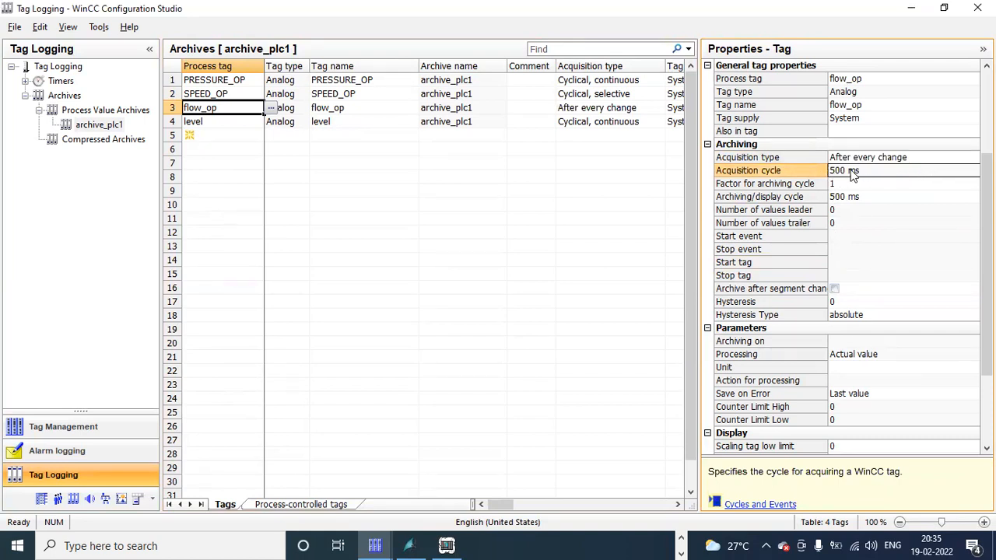
{"action": "left_click", "coordinate": [846, 197]}
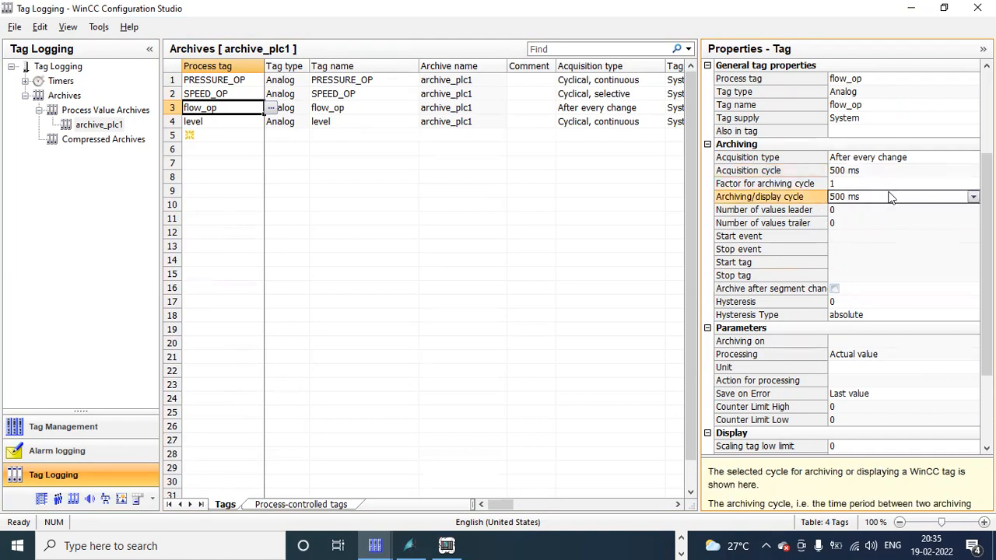
{"action": "left_click", "coordinate": [973, 197]}
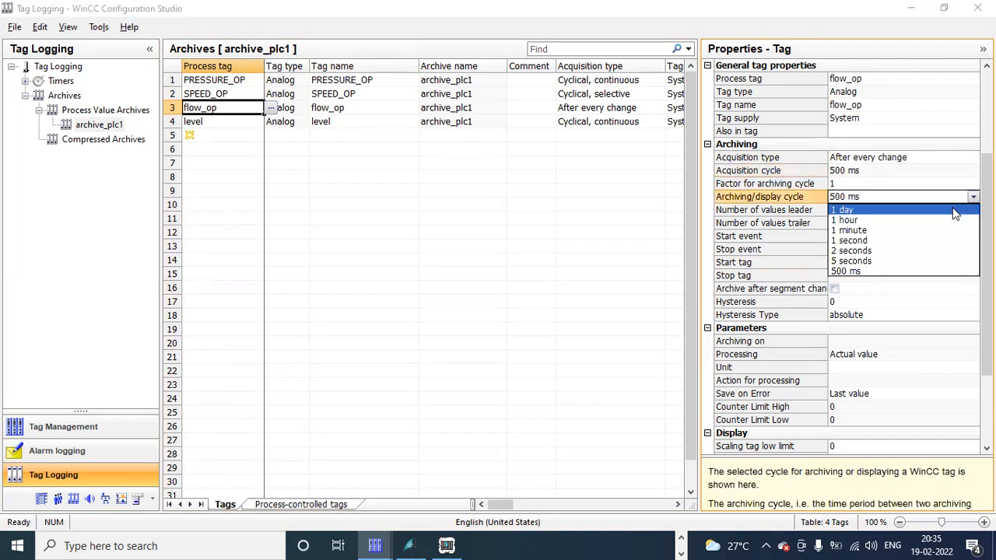
{"action": "left_click", "coordinate": [833, 197]}
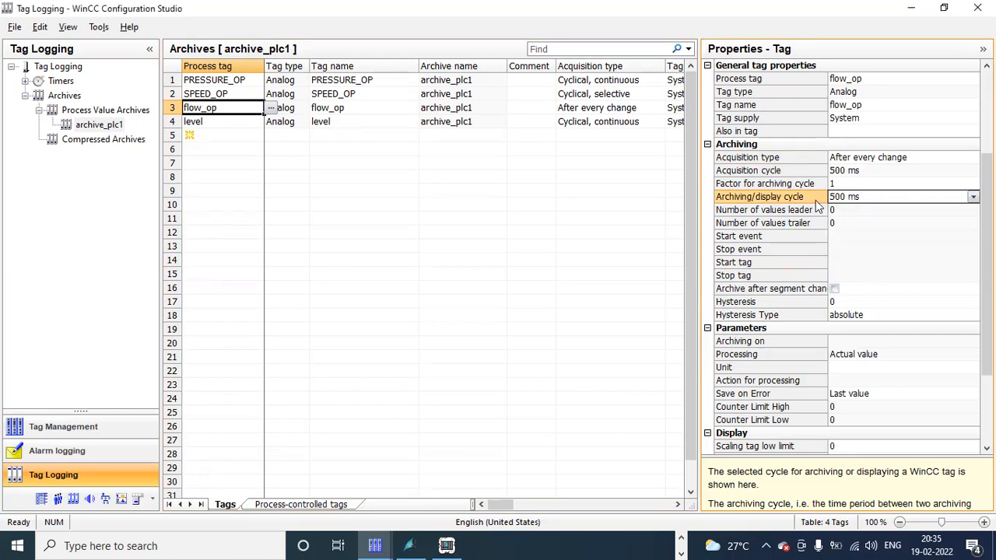
{"action": "left_click", "coordinate": [874, 170]}
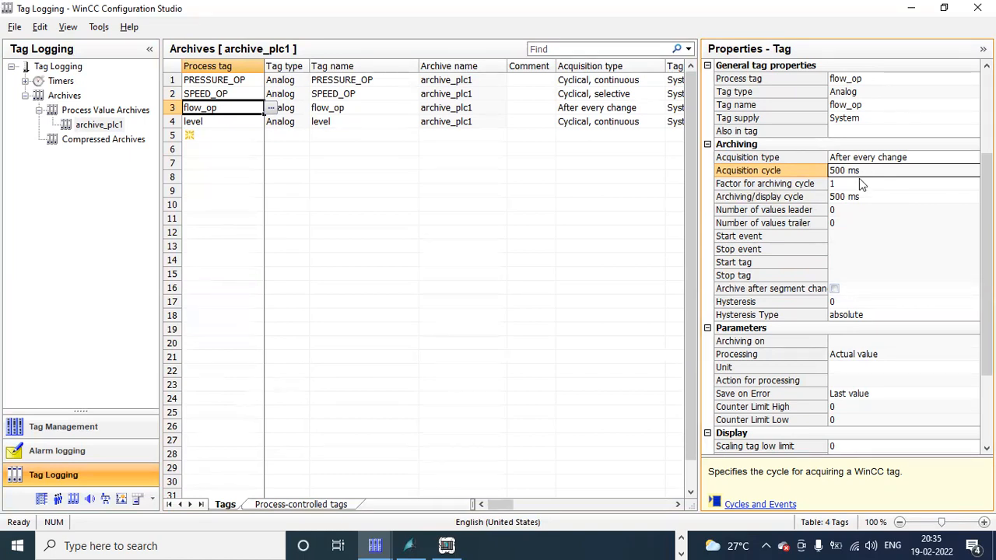
{"action": "left_click", "coordinate": [859, 199]}
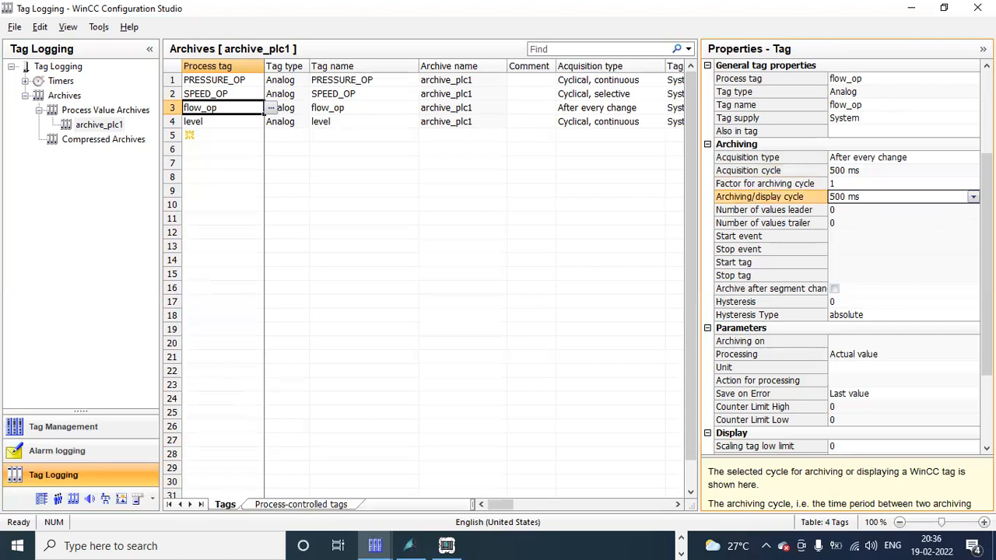
{"action": "left_click", "coordinate": [973, 197]}
{"action": "left_click", "coordinate": [891, 243]}
Step: Select "acyclic" as the acquisition type of the level archive tag
{"action": "left_click", "coordinate": [244, 119]}
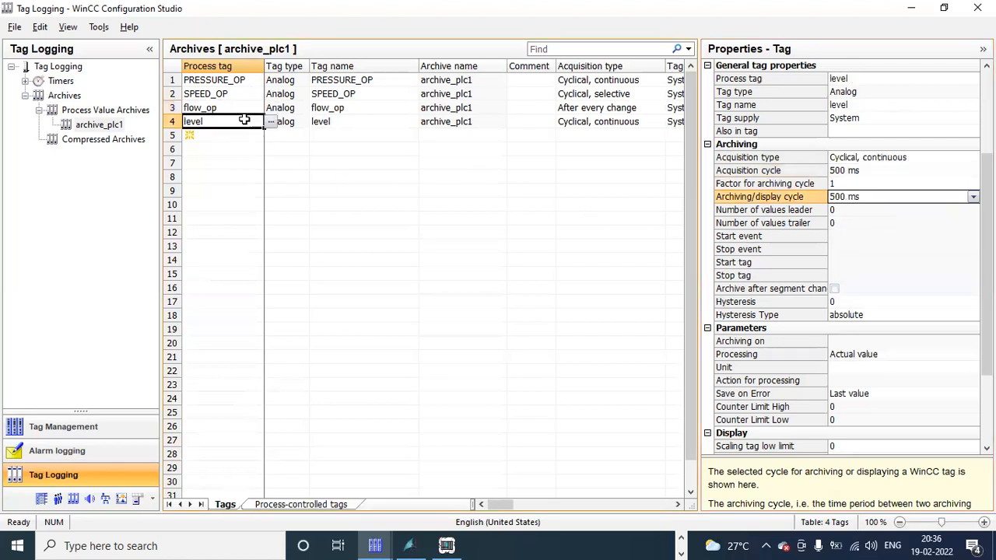
{"action": "left_click", "coordinate": [955, 157]}
{"action": "left_click", "coordinate": [972, 157]}
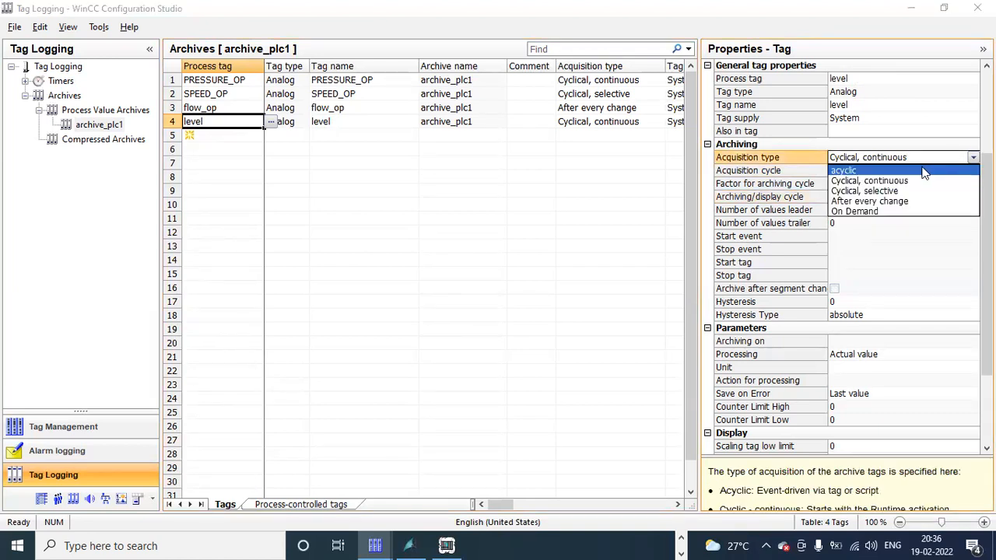
{"action": "left_click", "coordinate": [923, 172]}
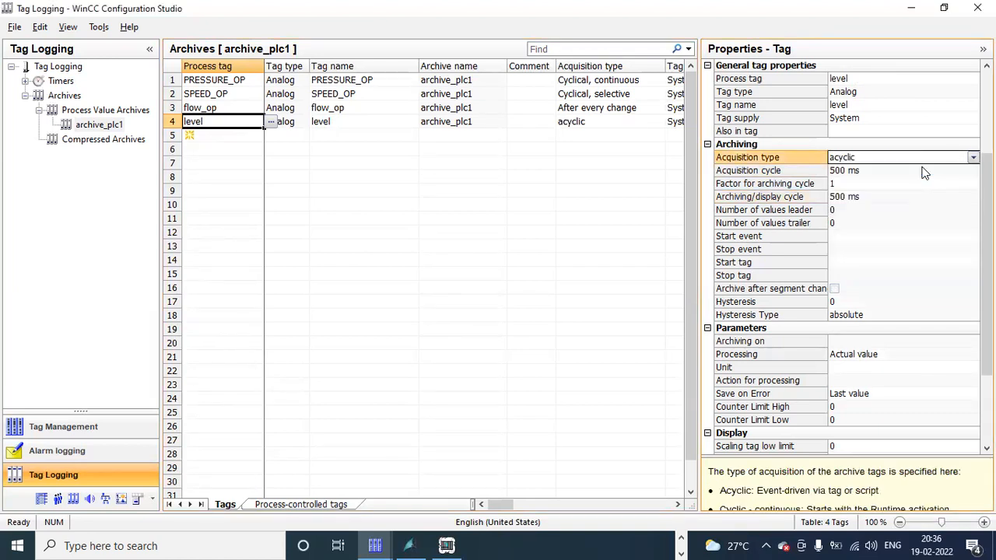
Step: Check the level tag's cycle settings and assign the plc1 binary tag motor1 as its start tag
{"action": "left_click", "coordinate": [847, 257]}
{"action": "left_click", "coordinate": [861, 170]}
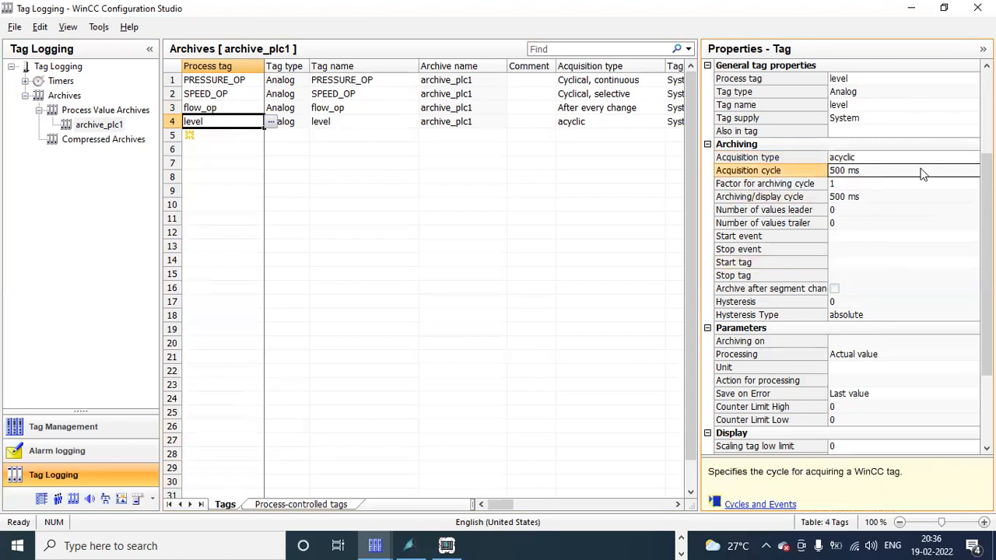
{"action": "left_click", "coordinate": [873, 197]}
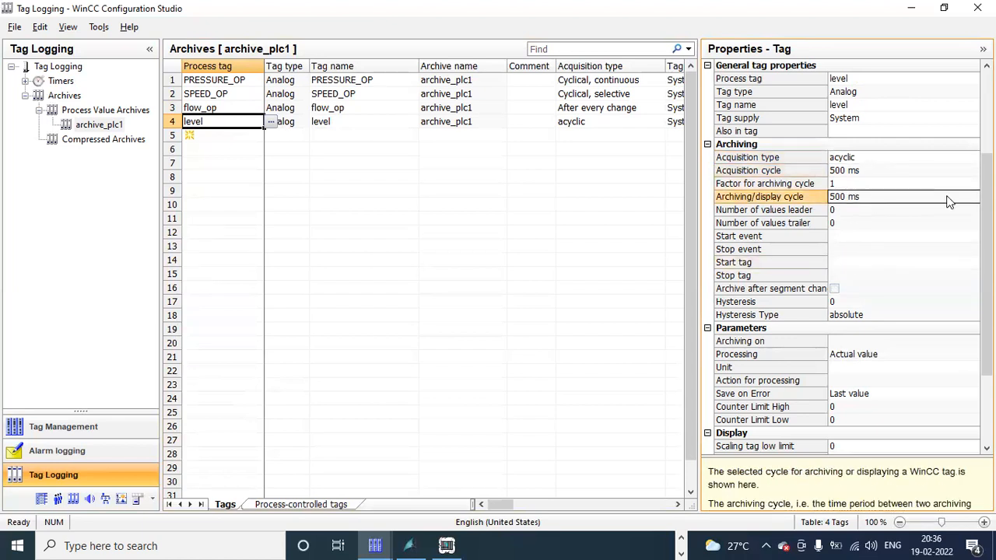
{"action": "left_click", "coordinate": [845, 172]}
{"action": "left_click", "coordinate": [840, 199]}
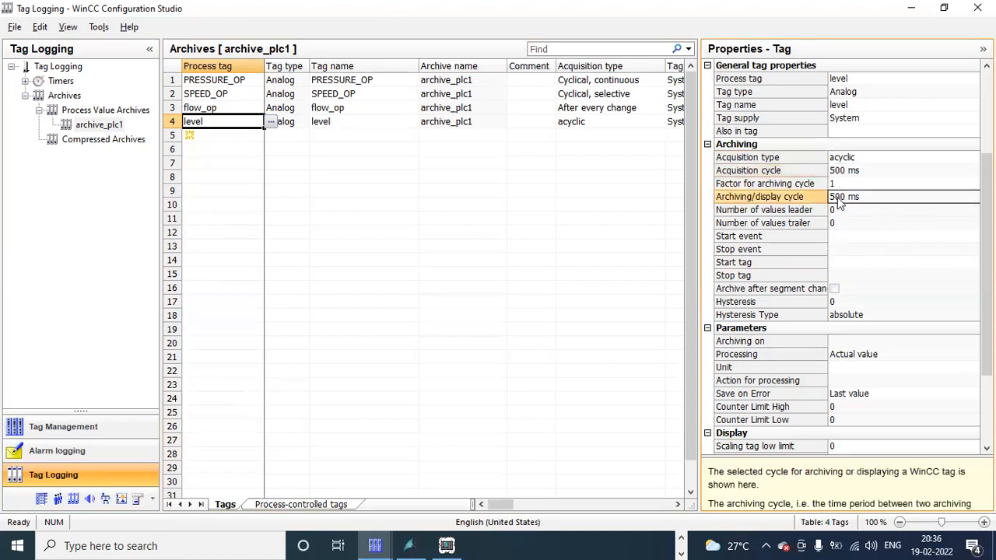
{"action": "left_click", "coordinate": [852, 264]}
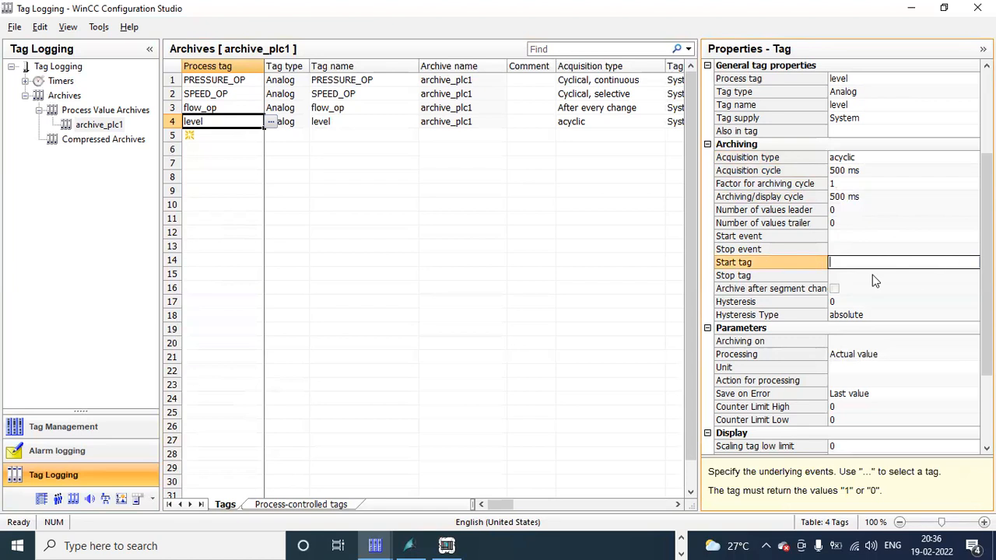
{"action": "left_click", "coordinate": [813, 261]}
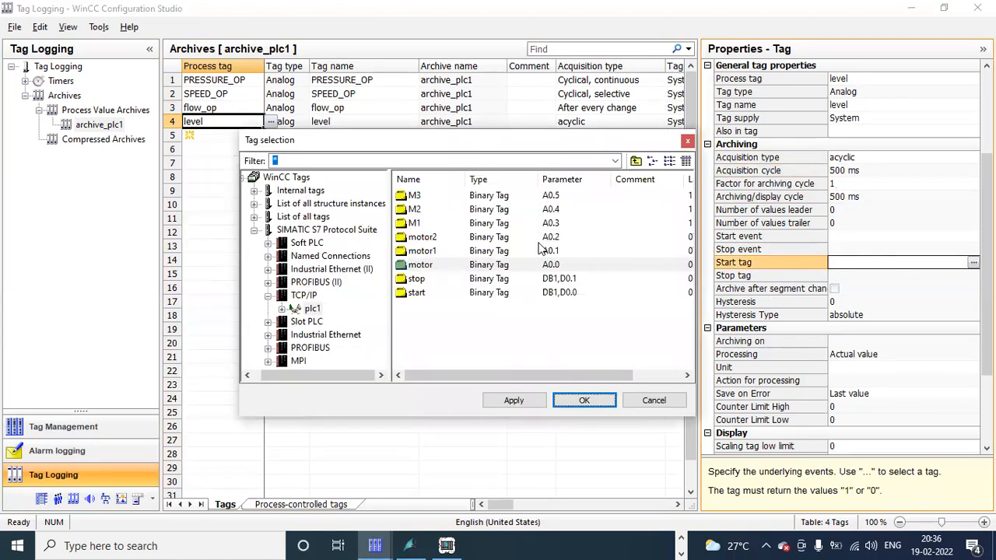
{"action": "left_click", "coordinate": [421, 251]}
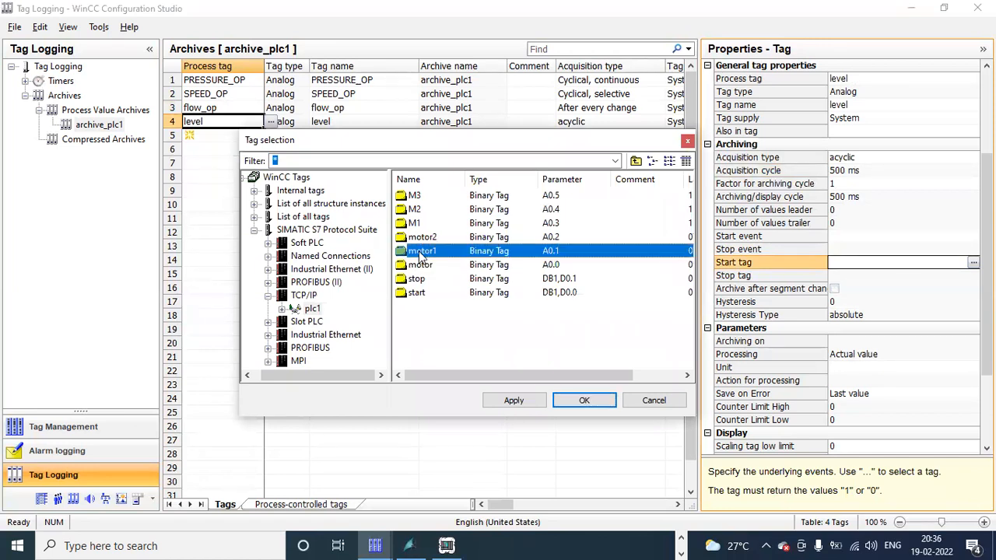
{"action": "left_click", "coordinate": [582, 401]}
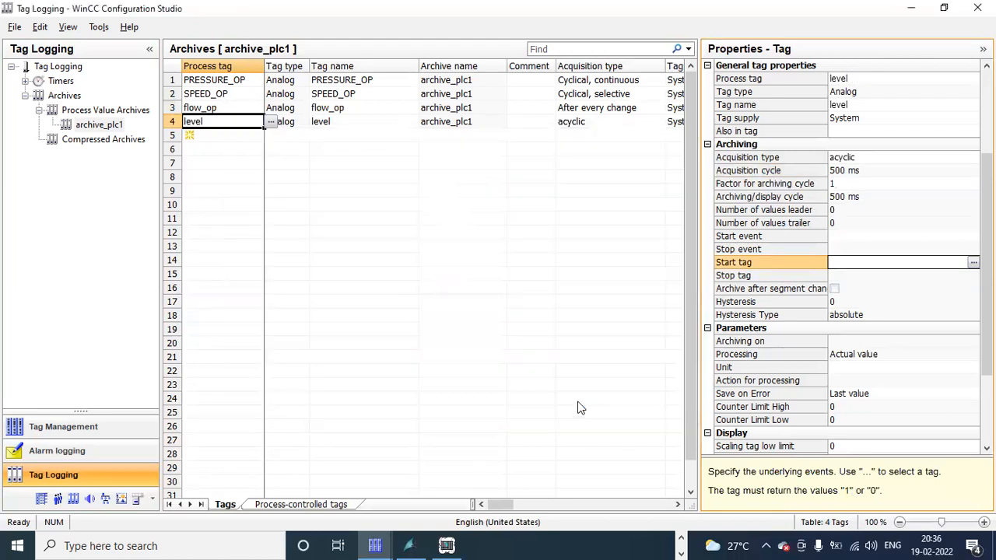
{"action": "left_click", "coordinate": [748, 250]}
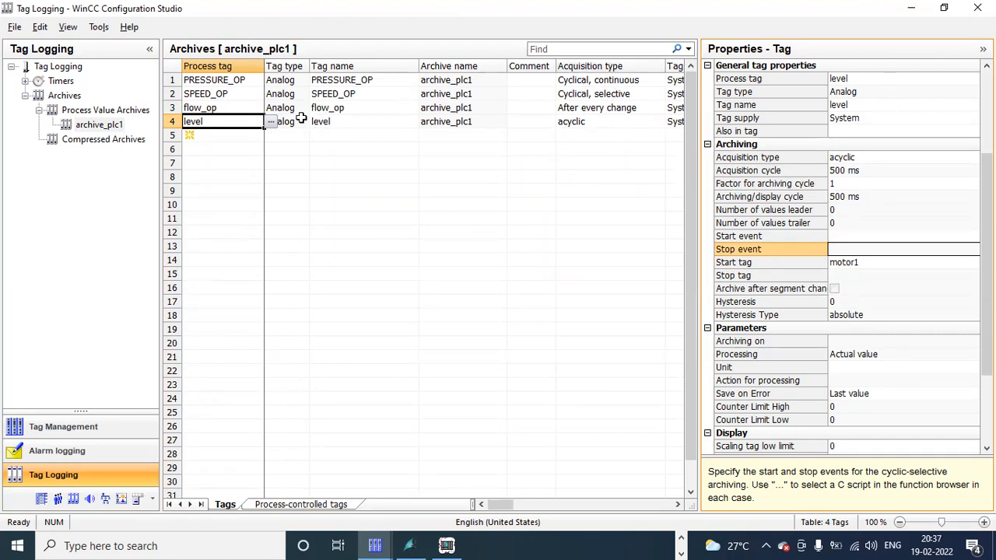
Step: Minimize the Tag Logging editor and return to the WinCC Explorer project window
{"action": "left_click", "coordinate": [14, 28]}
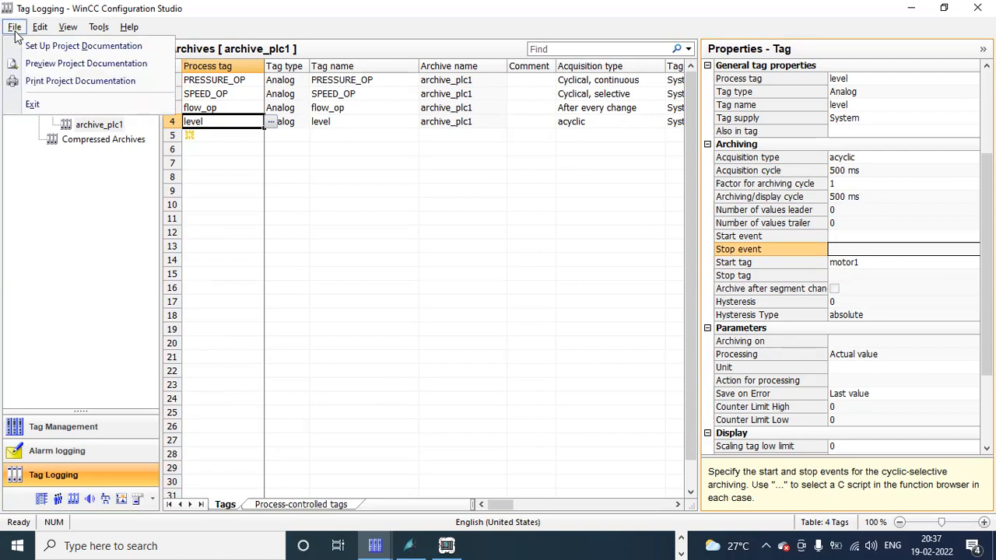
{"action": "mouse_move", "coordinate": [39, 28]}
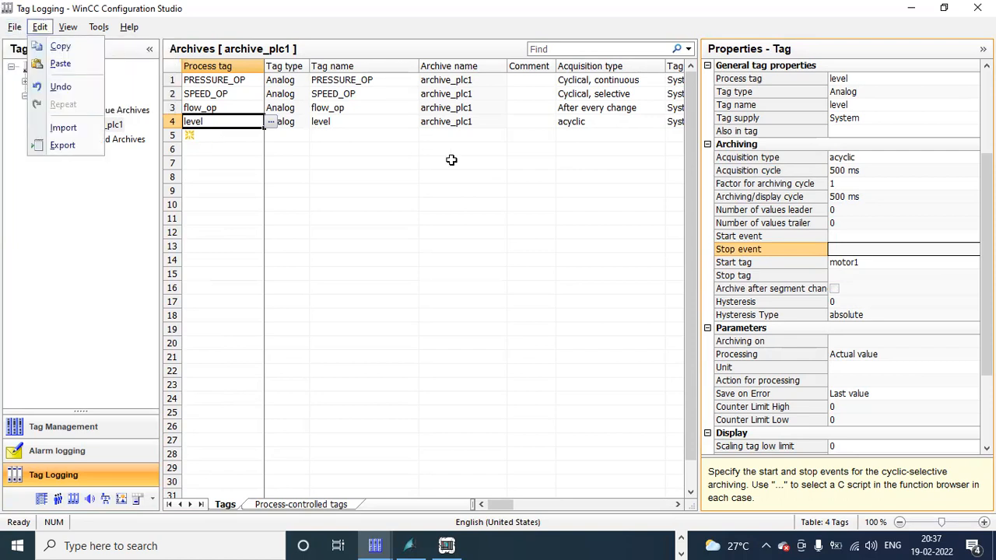
{"action": "left_click", "coordinate": [912, 11]}
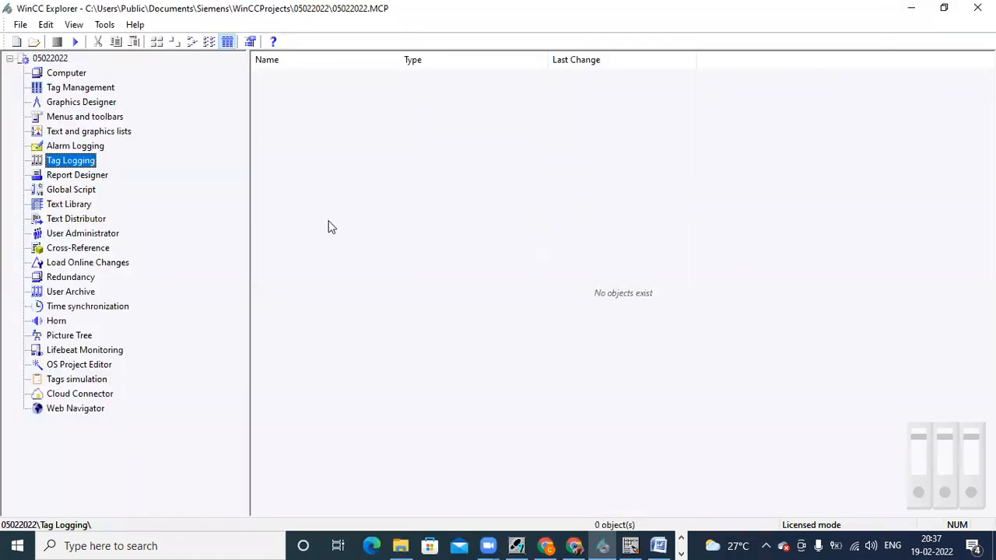
Step: Enable Tag Logging Runtime in the project computer's startup list and accept the computer properties
{"action": "left_click", "coordinate": [67, 73]}
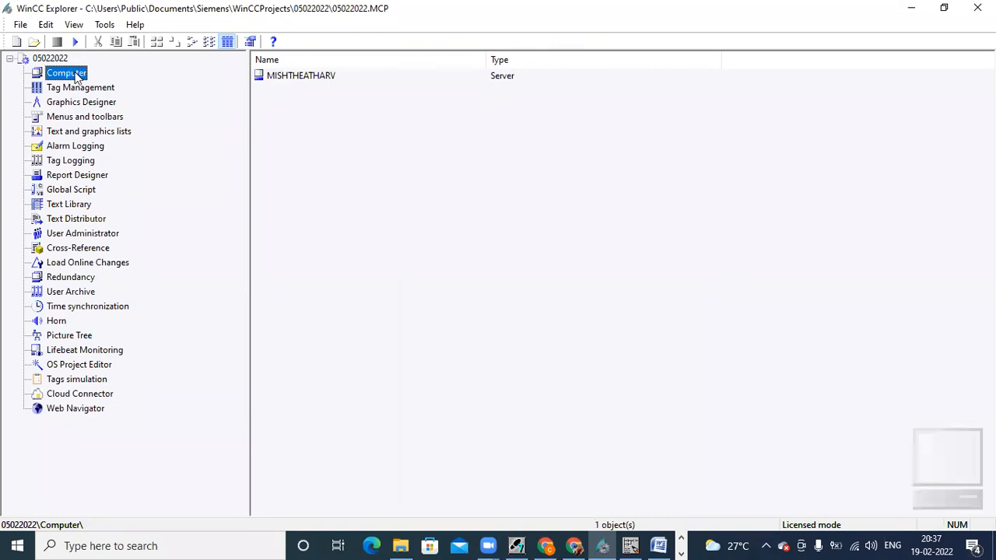
{"action": "right_click", "coordinate": [76, 77]}
{"action": "left_click", "coordinate": [162, 183]}
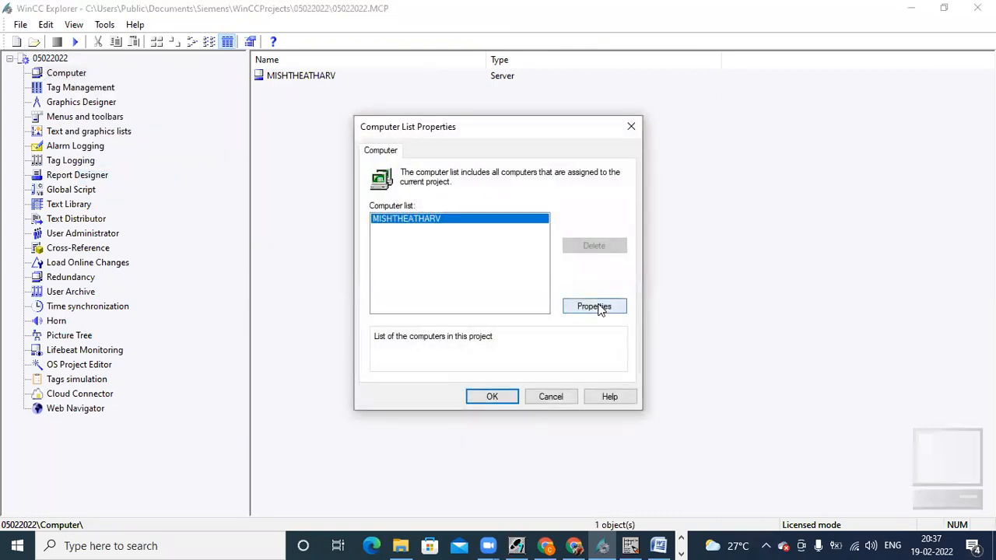
{"action": "left_click", "coordinate": [610, 312]}
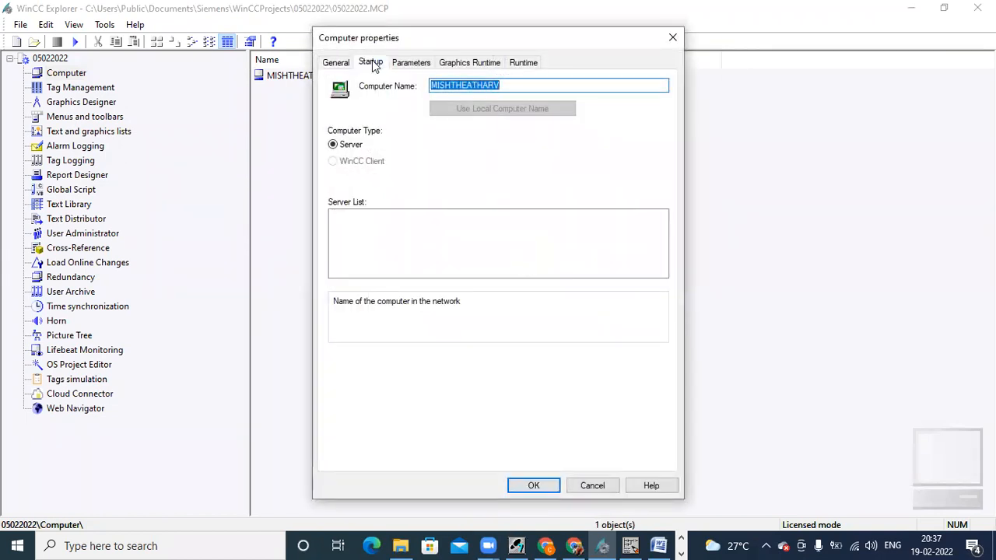
{"action": "left_click", "coordinate": [372, 64]}
{"action": "left_click", "coordinate": [337, 120]}
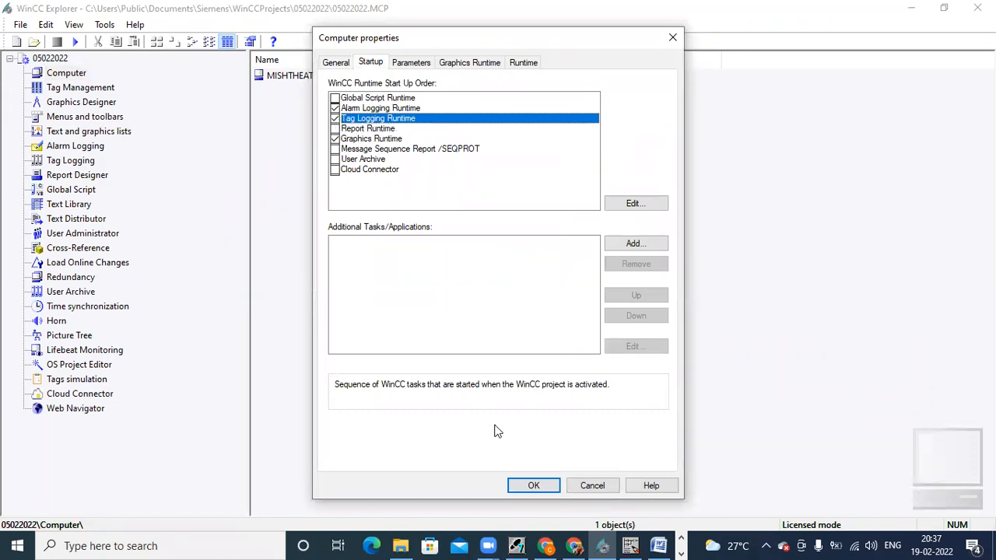
{"action": "left_click", "coordinate": [523, 486]}
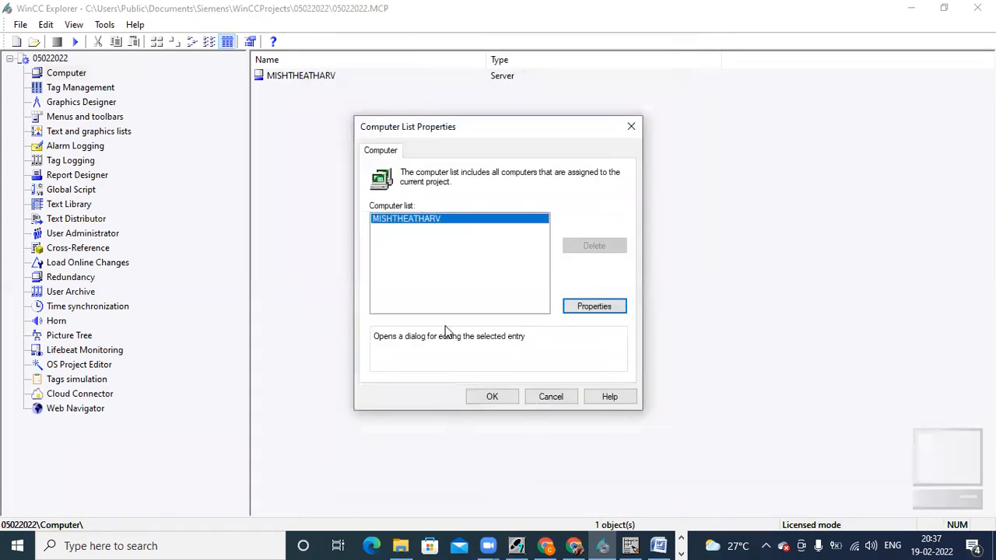
{"action": "left_click", "coordinate": [492, 397]}
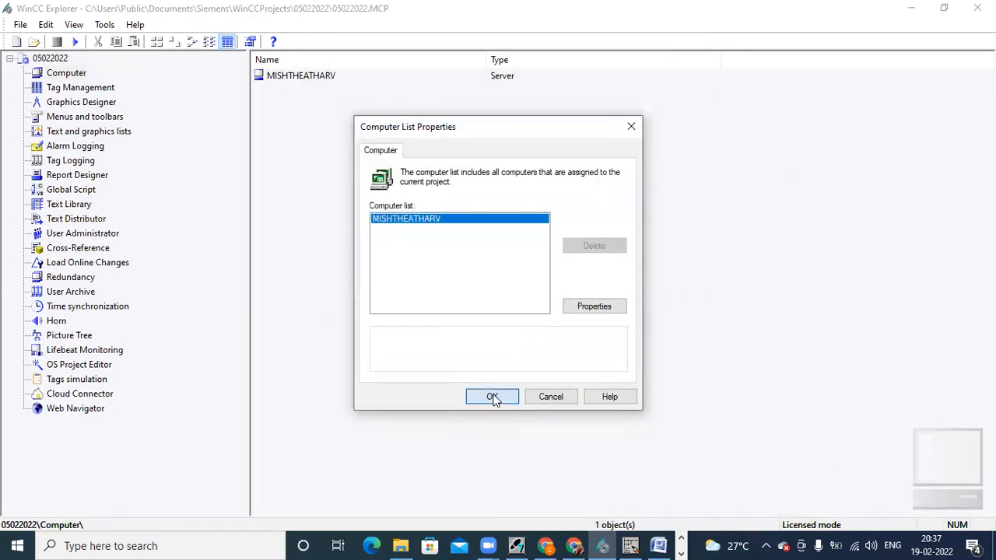
Step: Create a new process picture, rename it trend.Pdl and open it in Graphics Designer
{"action": "left_click", "coordinate": [111, 106]}
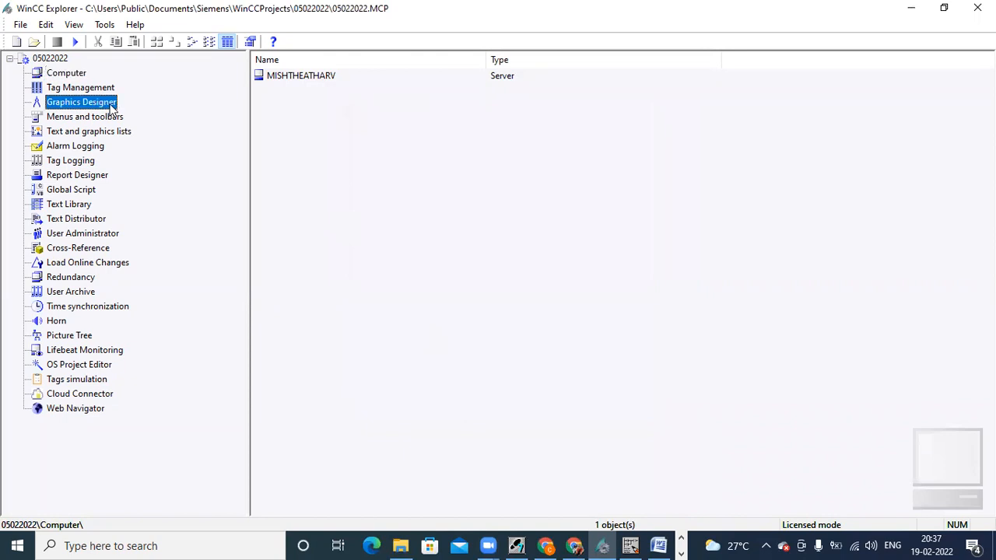
{"action": "left_click", "coordinate": [273, 218]}
{"action": "right_click", "coordinate": [273, 217]}
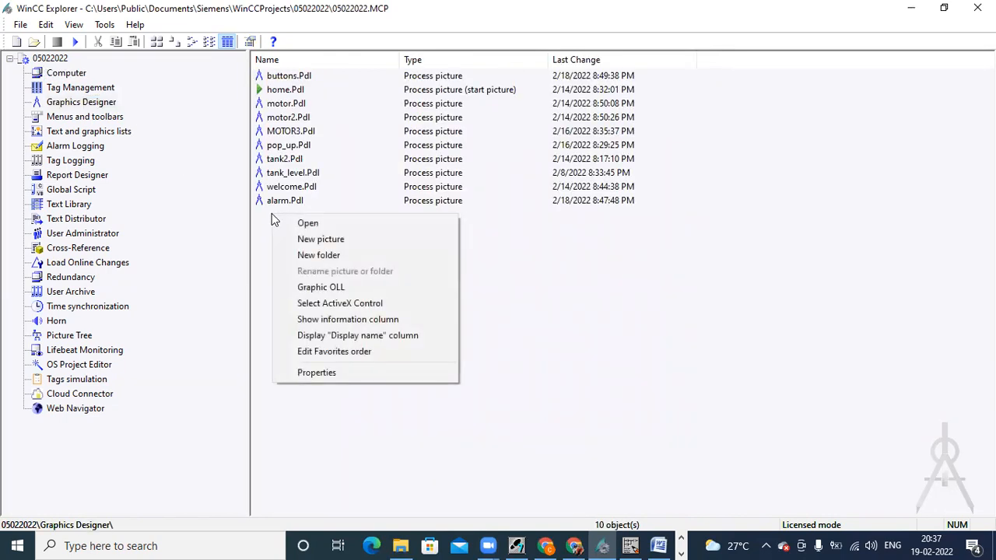
{"action": "left_click", "coordinate": [302, 241]}
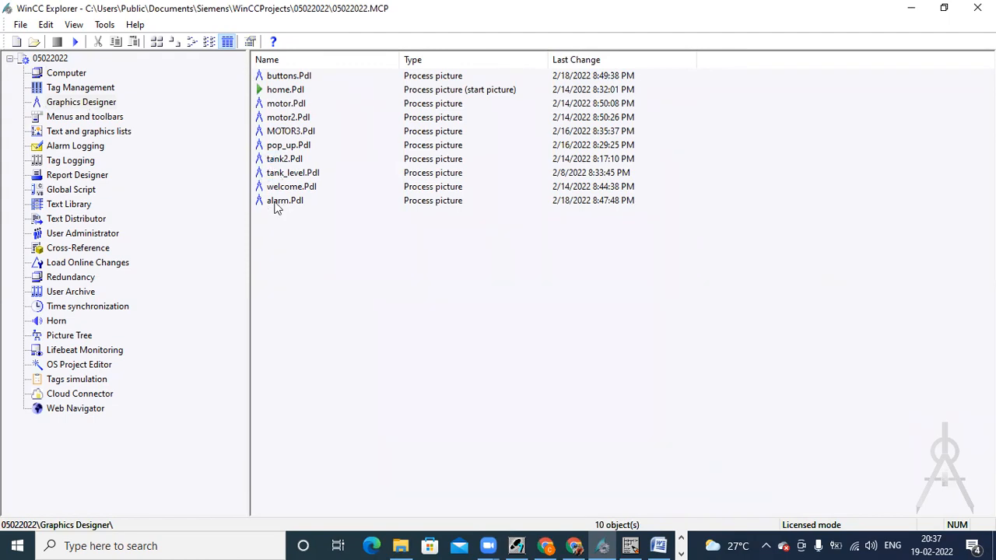
{"action": "right_click", "coordinate": [279, 216]}
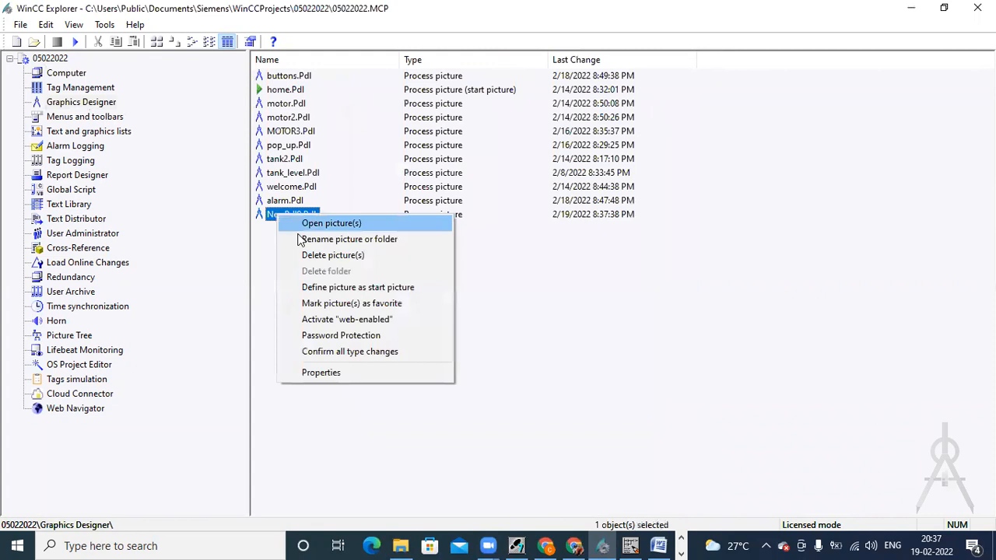
{"action": "left_click", "coordinate": [327, 239]}
{"action": "type", "text": "trend.Pdl"}
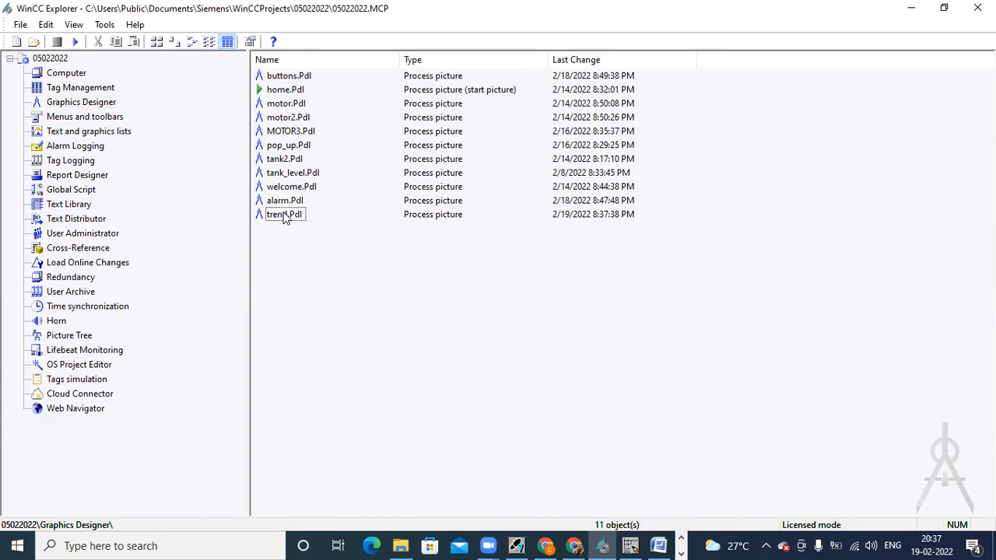
{"action": "double_click", "coordinate": [285, 215]}
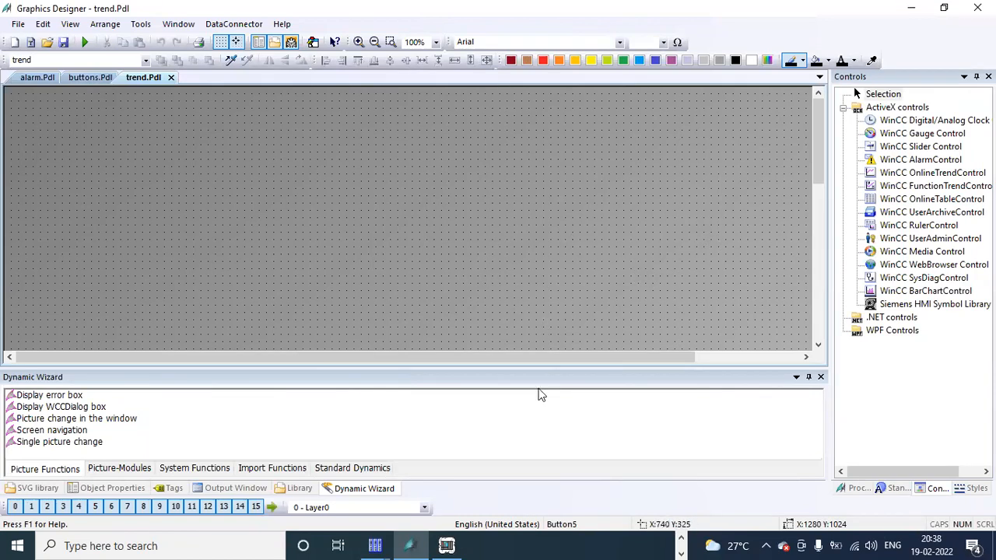
Step: Set the trend picture's geometry to a width of 1366 and a height of 668
{"action": "left_click_drag", "start_coordinate": [524, 378], "coordinate": [264, 318]}
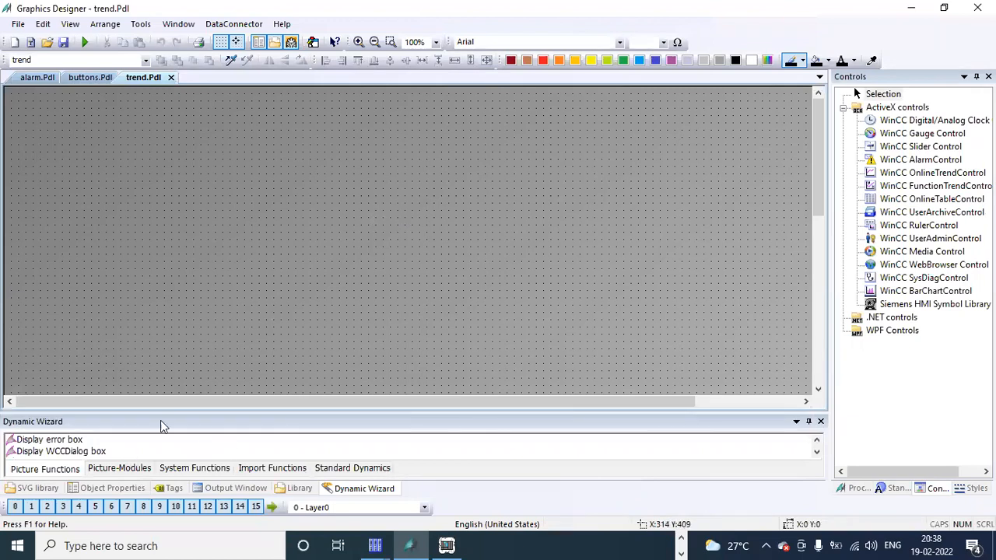
{"action": "left_click_drag", "start_coordinate": [177, 410], "coordinate": [172, 381]}
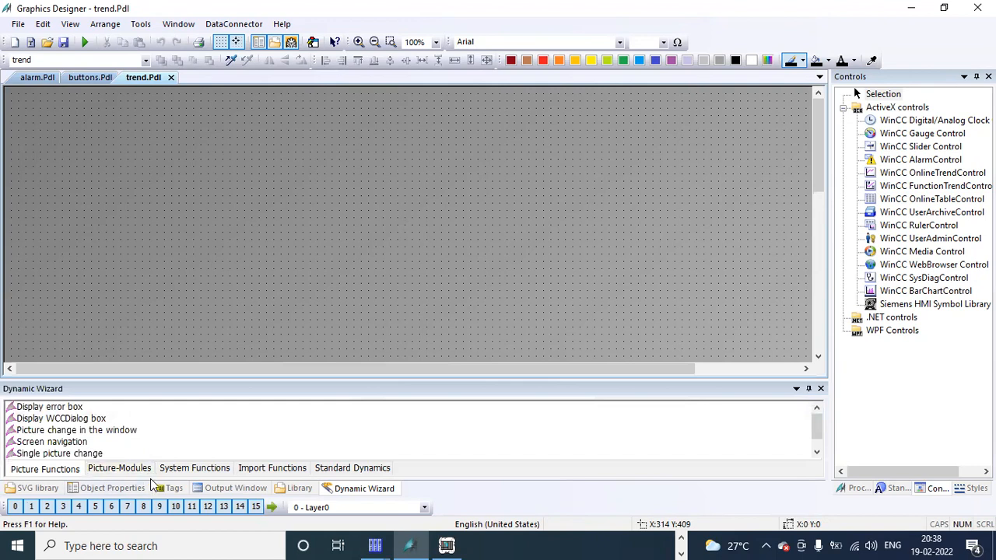
{"action": "left_click", "coordinate": [116, 491]}
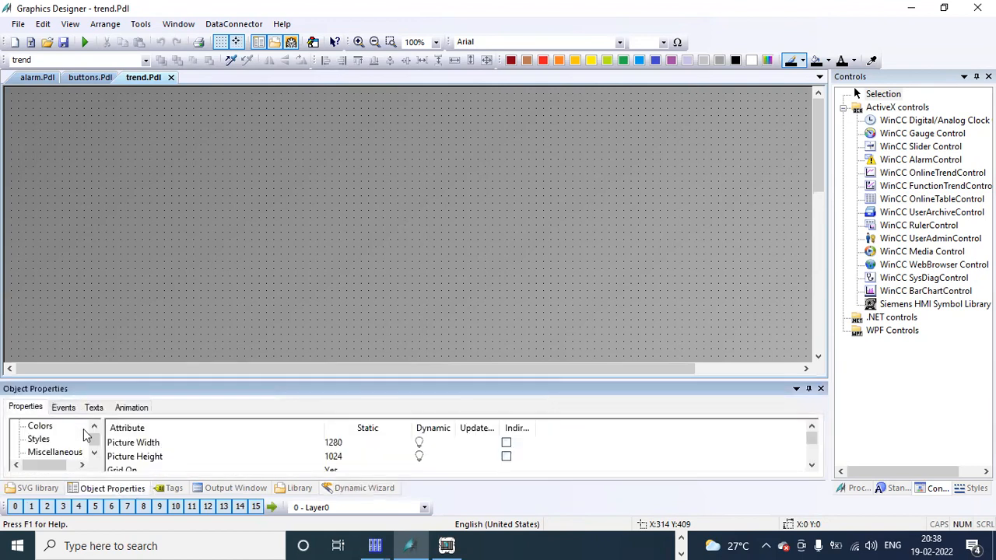
{"action": "double_click", "coordinate": [94, 427]}
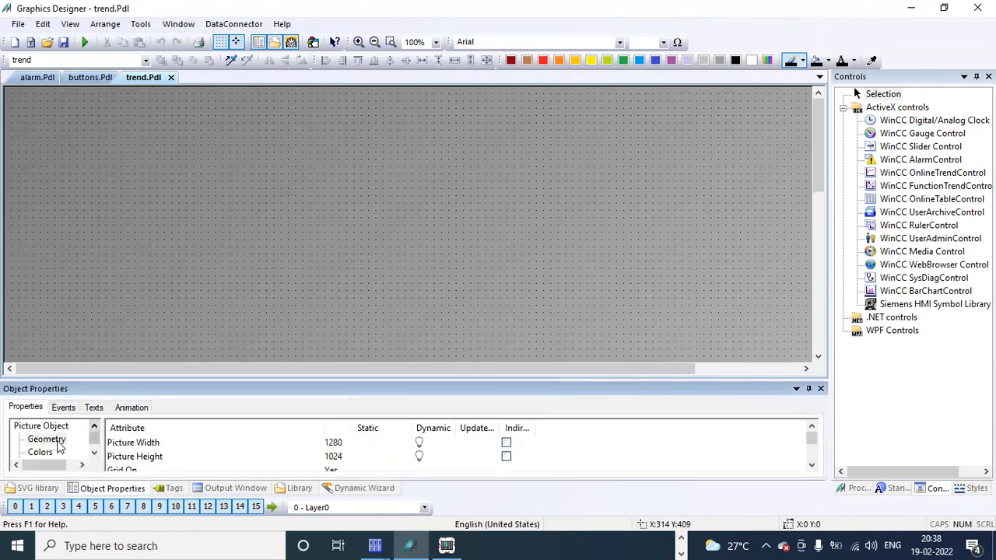
{"action": "left_click", "coordinate": [58, 444]}
{"action": "double_click", "coordinate": [335, 442]}
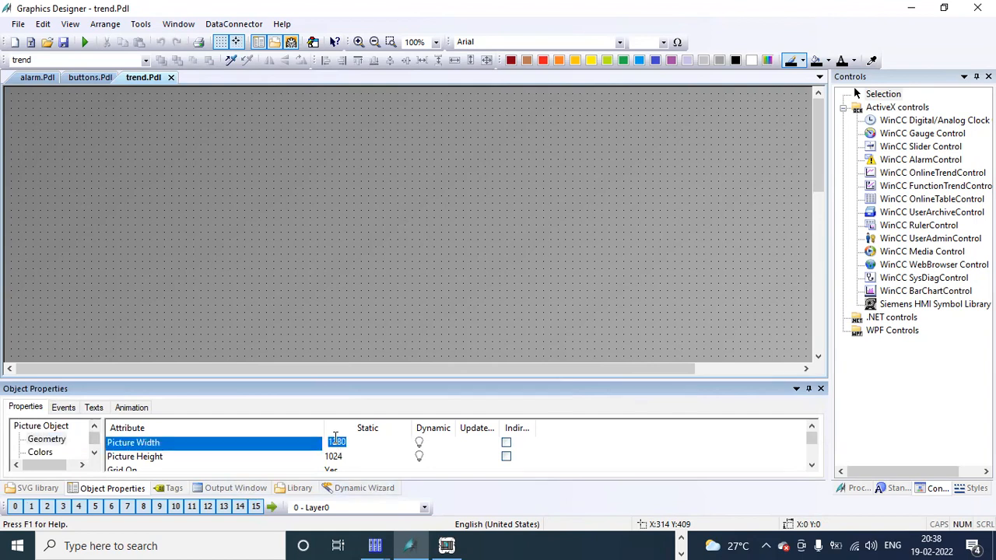
{"action": "type", "text": "13"}
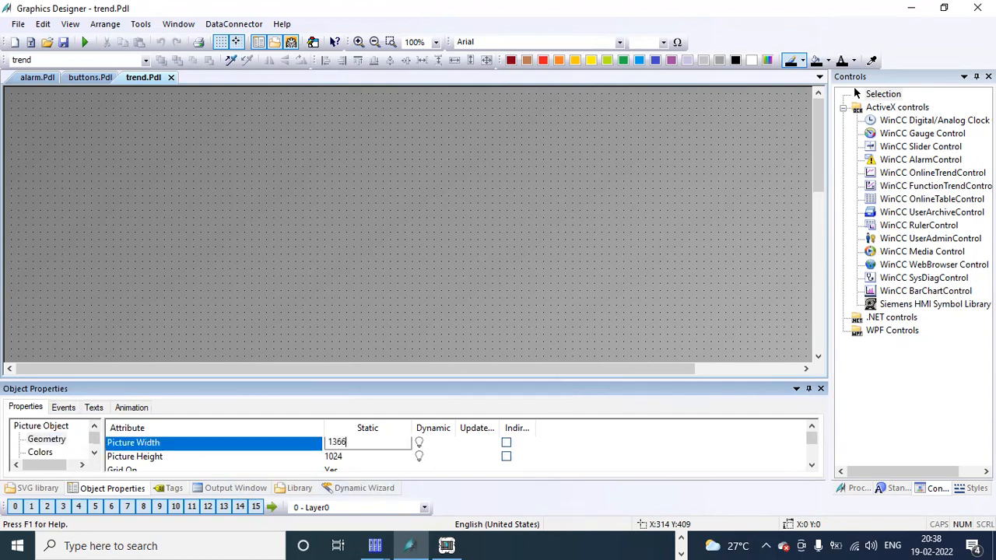
{"action": "type", "text": "66"}
{"action": "key", "text": "Return"}
{"action": "double_click", "coordinate": [340, 461]}
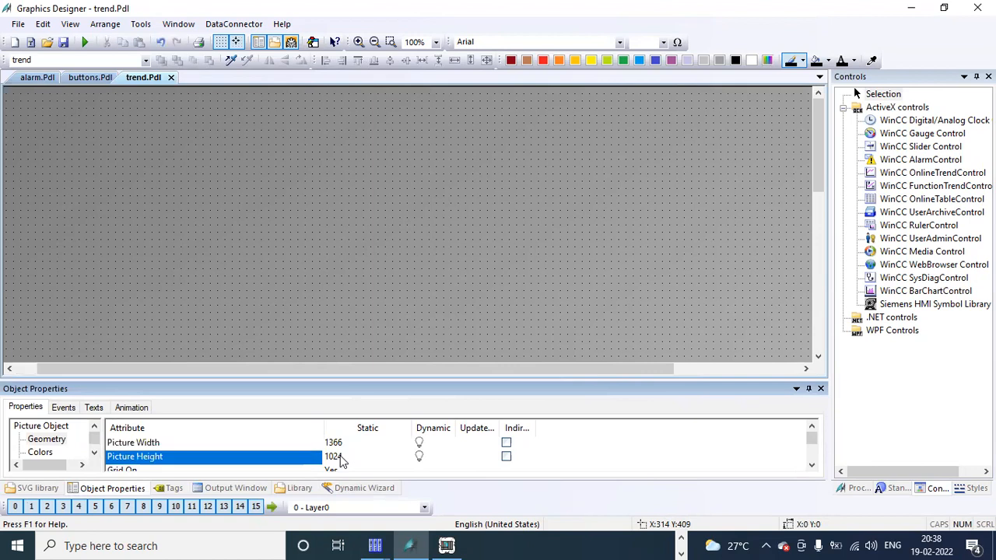
{"action": "type", "text": "668"}
{"action": "key", "text": "Return"}
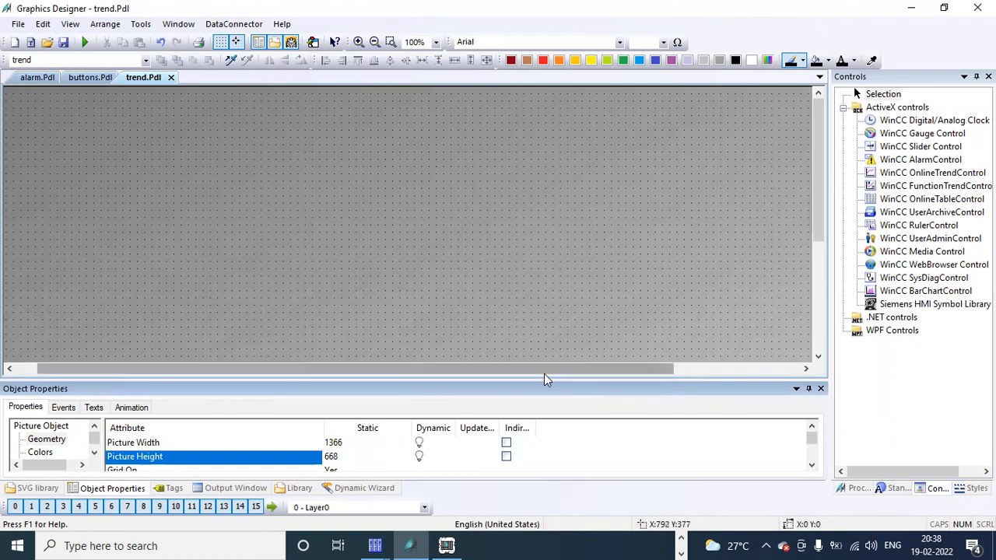
{"action": "left_click_drag", "start_coordinate": [535, 369], "coordinate": [506, 380]}
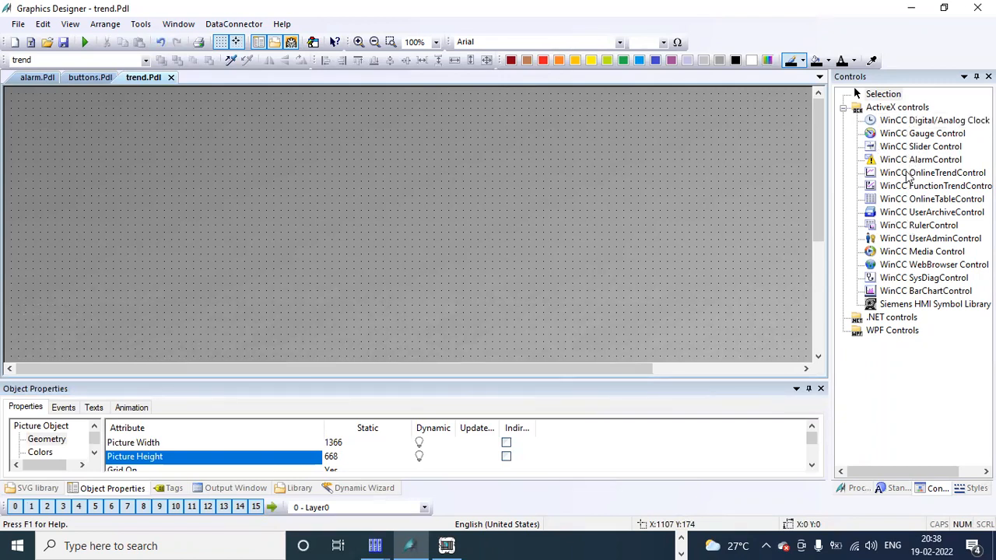
Step: Insert a WinCC OnlineTrendControl in the upper-left area of the trend picture, keeping its properties dialog beside the control
{"action": "left_click", "coordinate": [909, 174]}
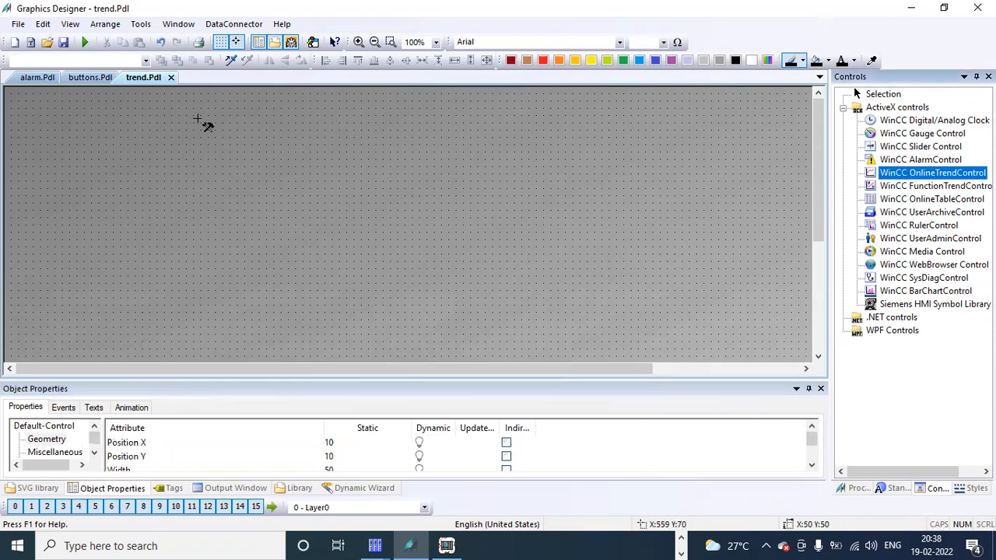
{"action": "mouse_move", "coordinate": [13, 93]}
{"action": "left_mouse_down"}
{"action": "mouse_move", "coordinate": [117, 142]}
{"action": "mouse_move", "coordinate": [246, 291]}
{"action": "mouse_move", "coordinate": [423, 359]}
{"action": "mouse_move", "coordinate": [457, 350]}
{"action": "left_mouse_up"}
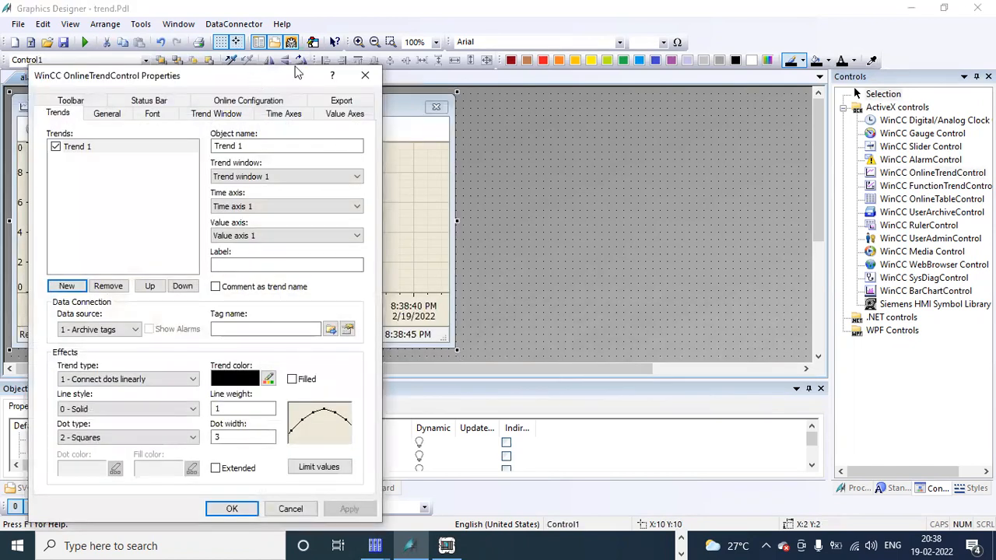
{"action": "left_click_drag", "start_coordinate": [296, 72], "coordinate": [618, 51]}
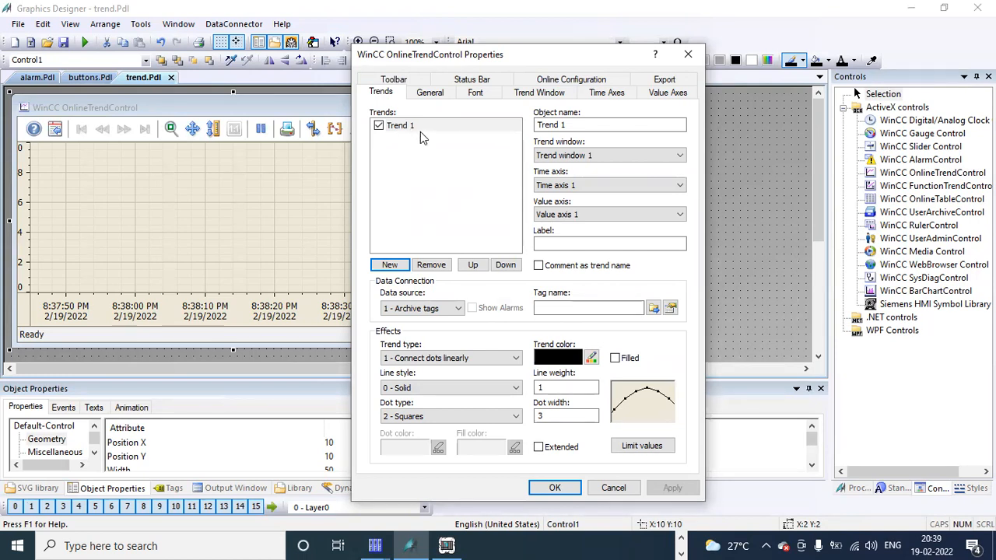
Step: Add three more trends to the OnlineTrendControl: Trend 2, Trend 3 and Trend 4
{"action": "left_click", "coordinate": [403, 267]}
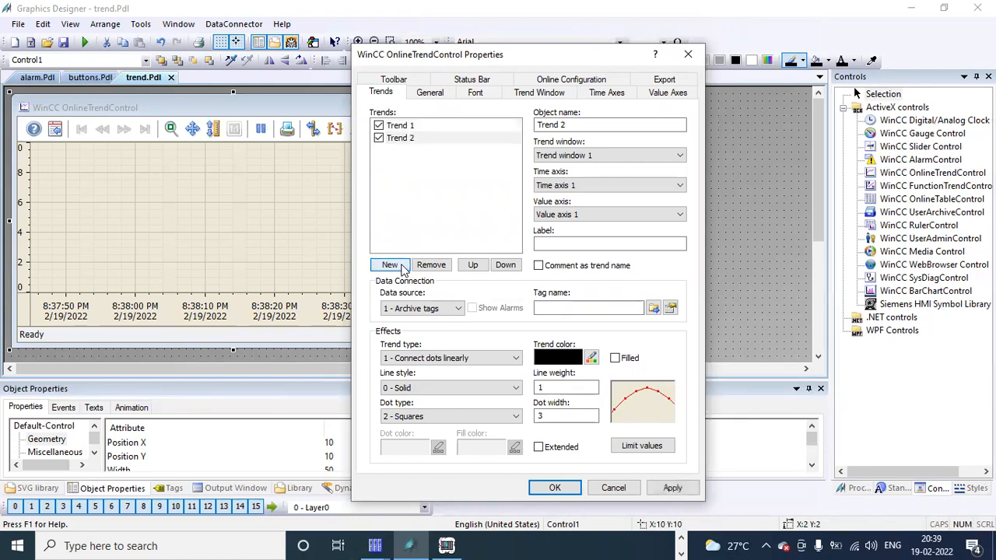
{"action": "left_click", "coordinate": [403, 267]}
{"action": "left_click", "coordinate": [397, 265]}
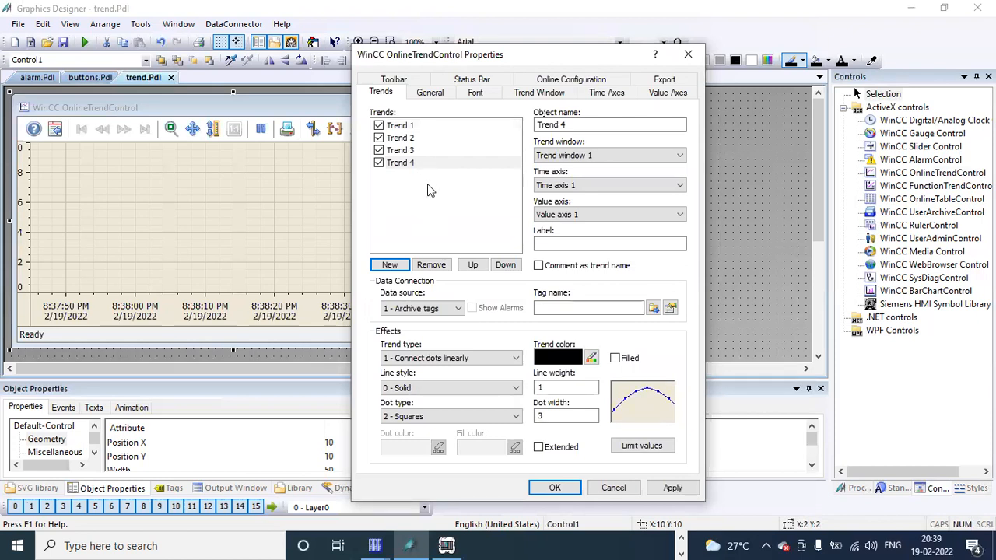
Step: Rename Trend 1 as "pressure" and give it the label "pressure"
{"action": "left_click", "coordinate": [430, 127]}
{"action": "left_click", "coordinate": [598, 125]}
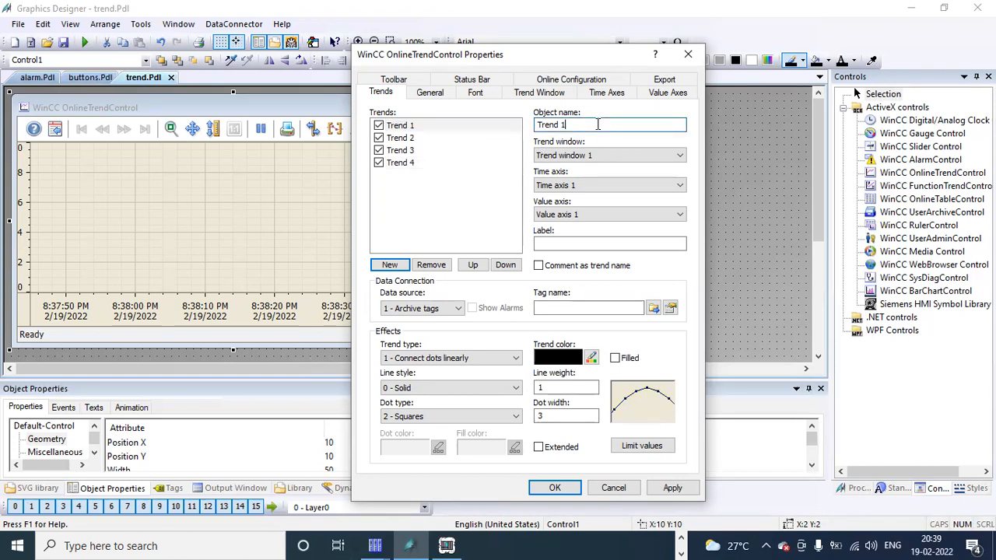
{"action": "key", "text": "BackSpace"}
{"action": "key", "text": "BackSpace"}
{"action": "key", "text": "BackSpace"}
{"action": "type", "text": "pressure"}
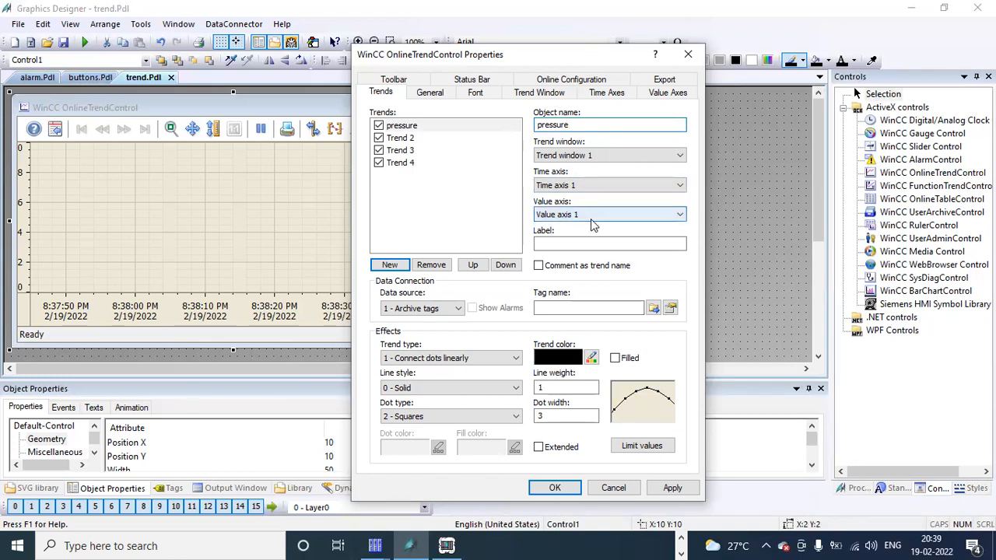
{"action": "left_click", "coordinate": [596, 243]}
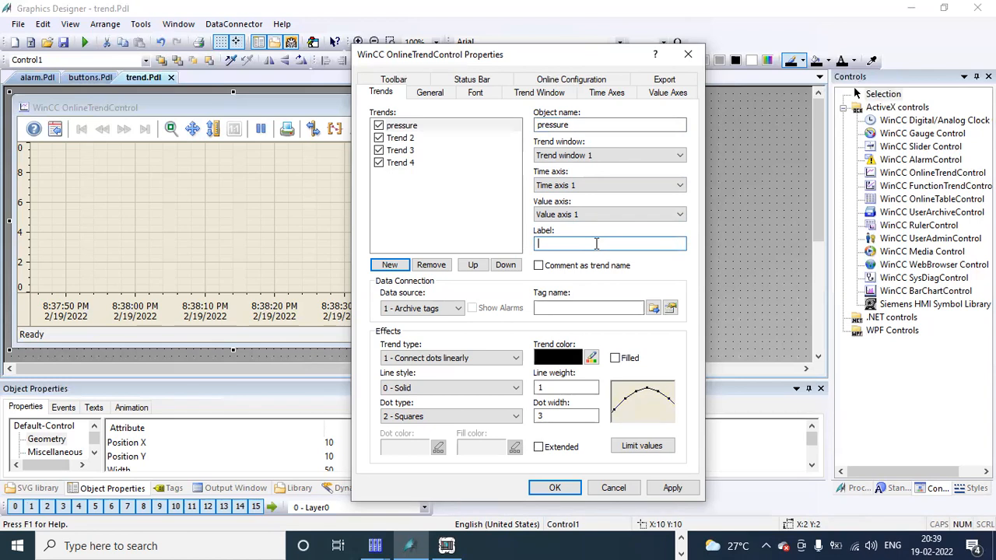
{"action": "type", "text": "pressure"}
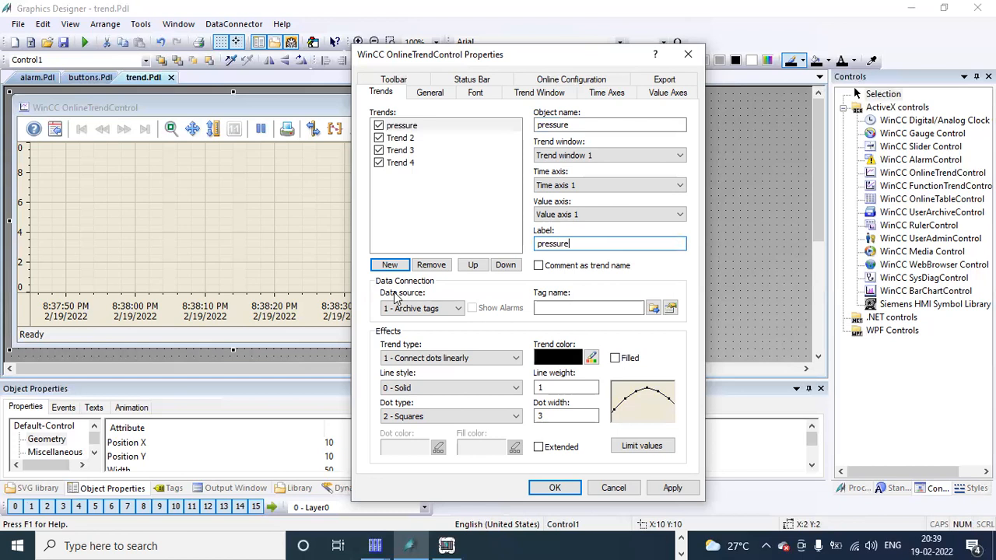
Step: Connect the pressure trend to the archive tag PRESSURE_OP from archive_plc1, using Archive tags as its data source
{"action": "left_click", "coordinate": [457, 309]}
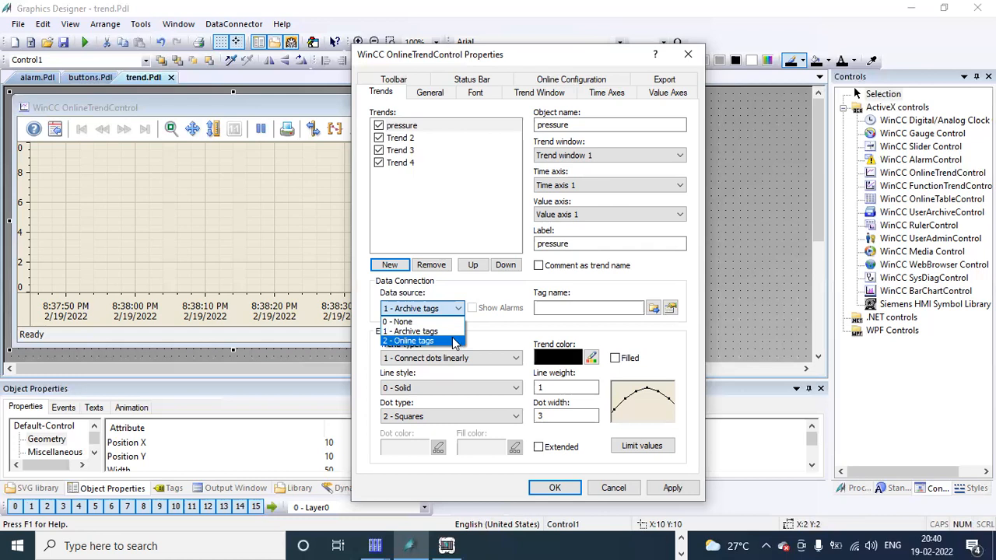
{"action": "left_click", "coordinate": [449, 333]}
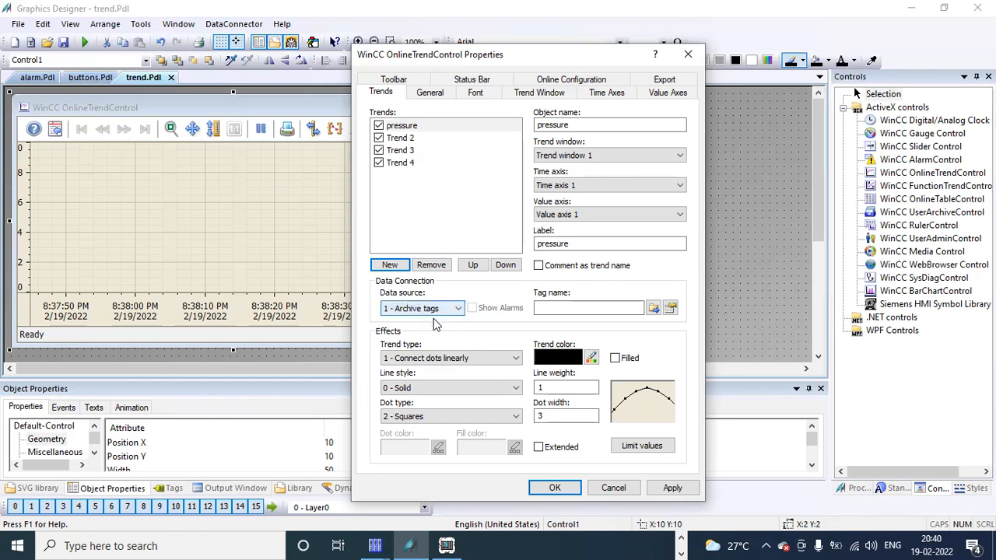
{"action": "left_click", "coordinate": [561, 307]}
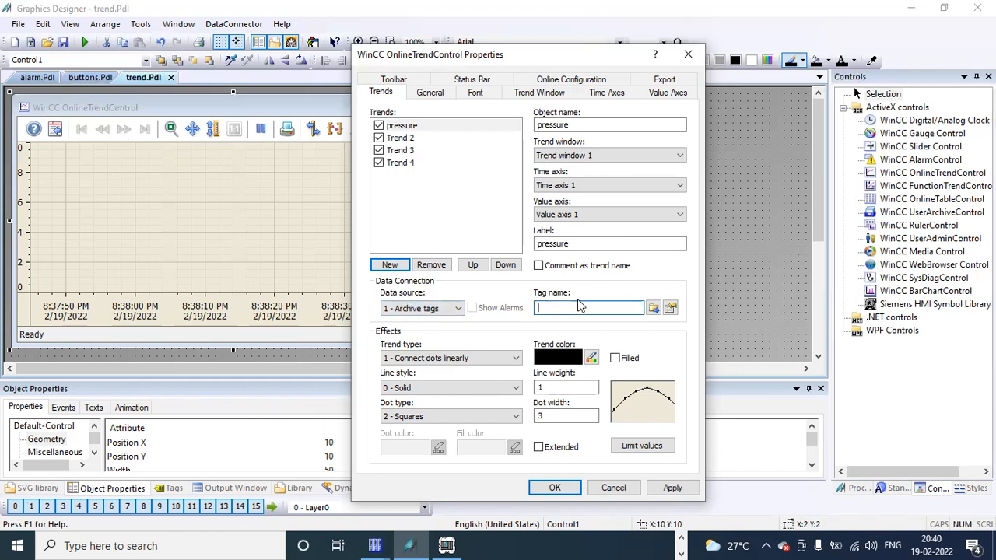
{"action": "left_click", "coordinate": [654, 309]}
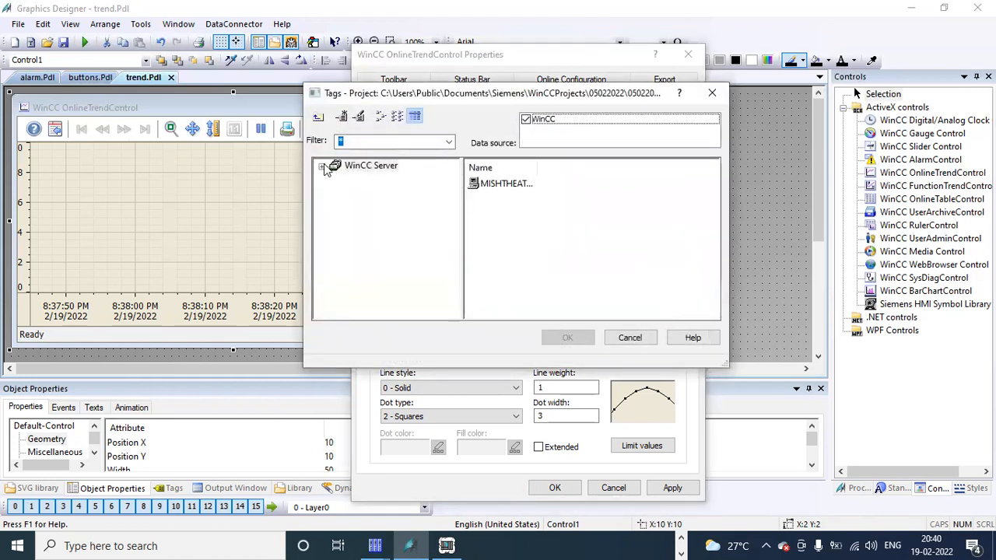
{"action": "left_click", "coordinate": [322, 166]}
{"action": "left_click", "coordinate": [336, 179]}
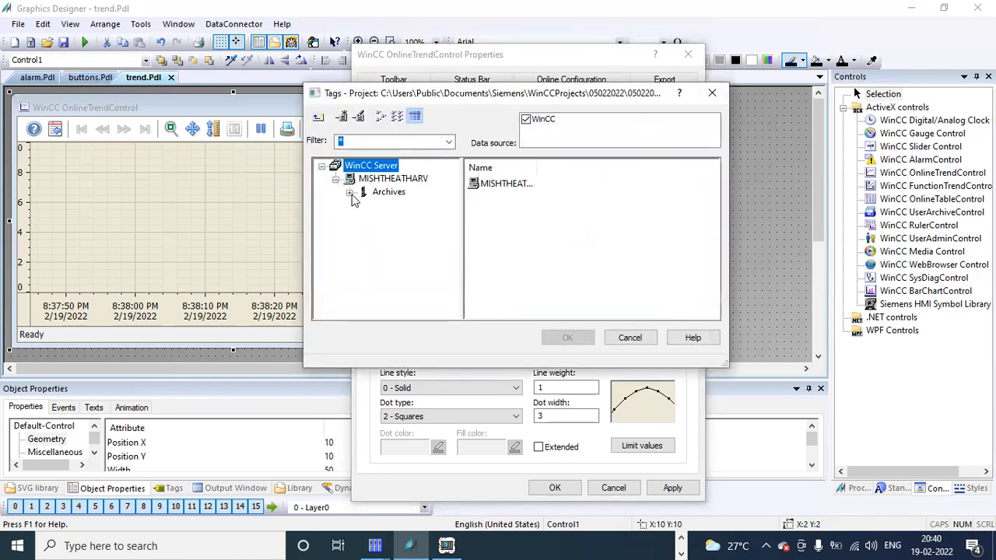
{"action": "left_click", "coordinate": [350, 192]}
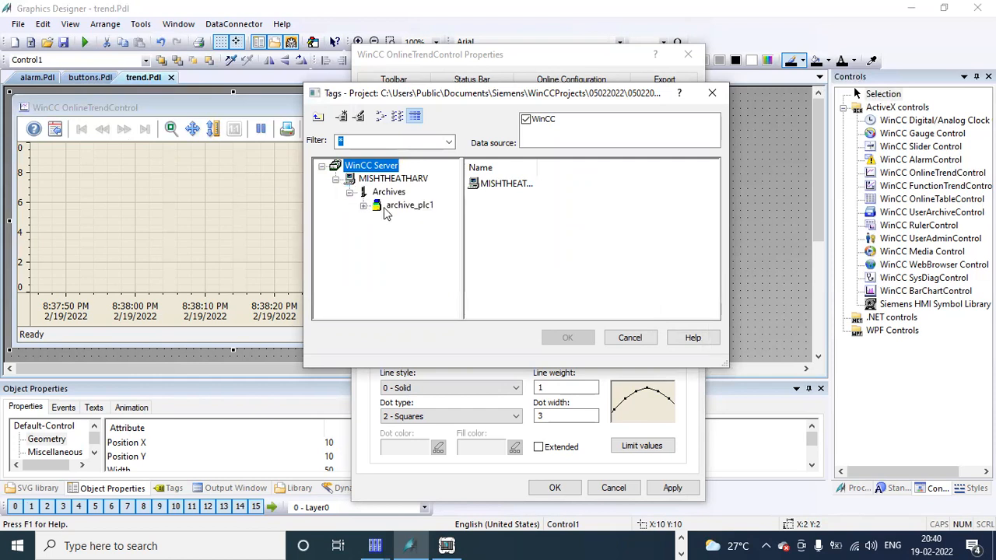
{"action": "left_click", "coordinate": [405, 205]}
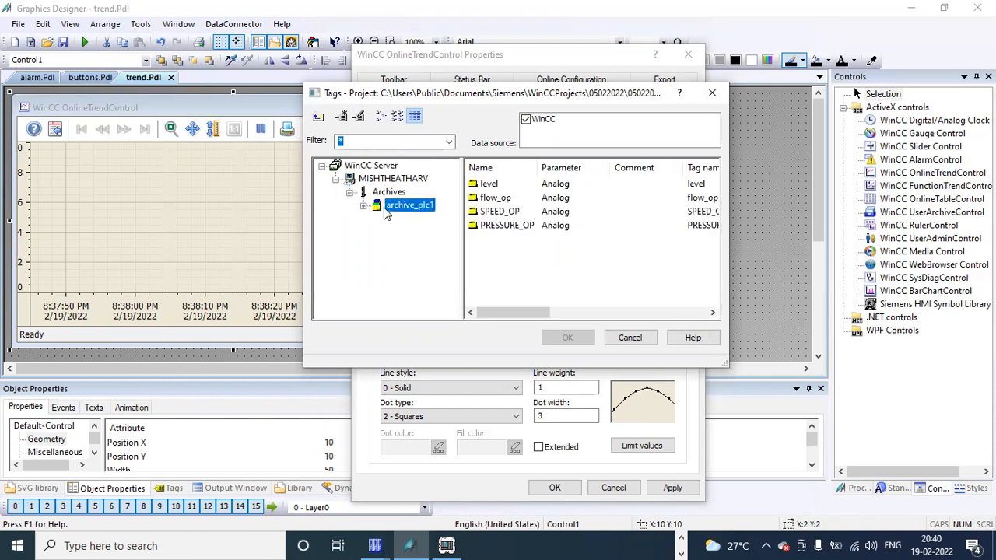
{"action": "left_click", "coordinate": [481, 225]}
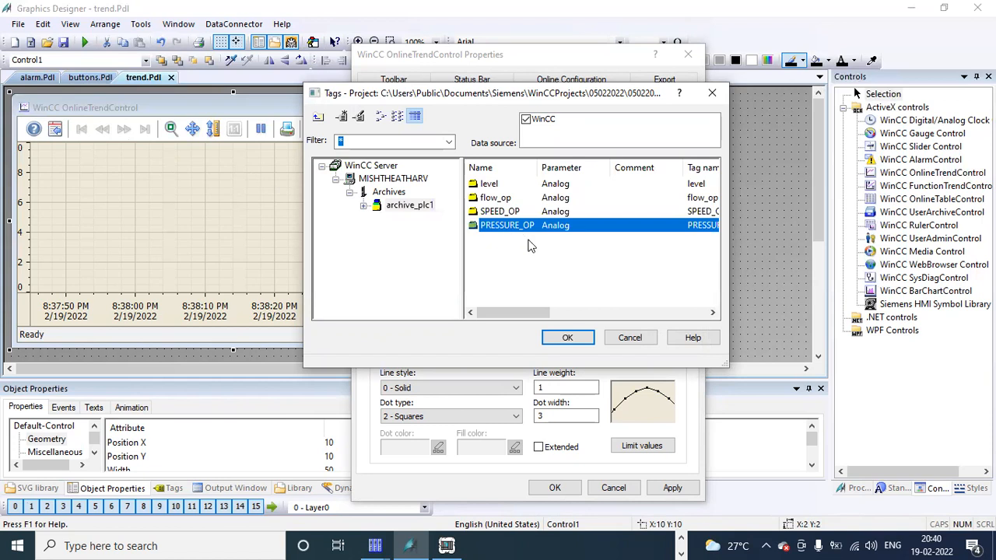
{"action": "left_click", "coordinate": [568, 338]}
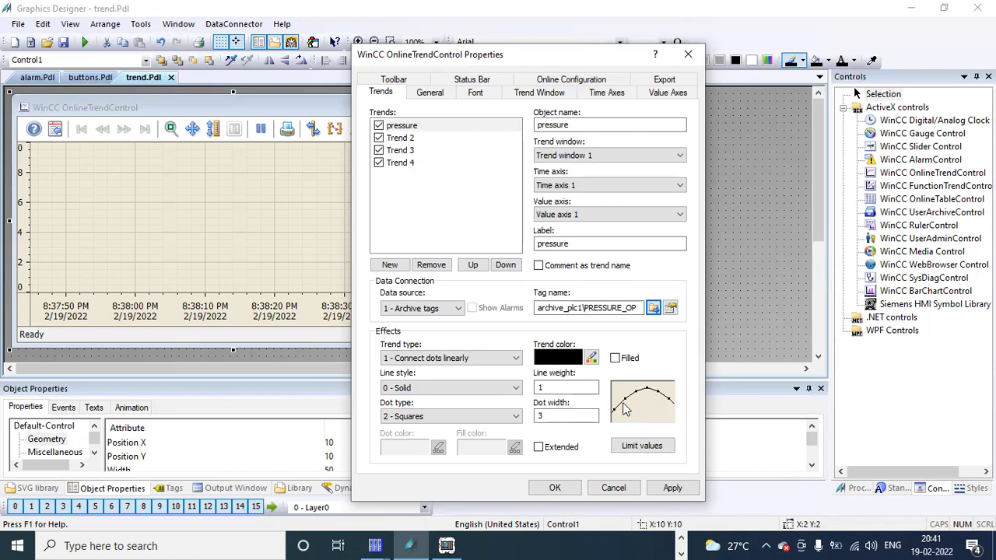
Step: Set the pressure trend's line weight to 3 and apply it, keeping the black trend color
{"action": "left_click", "coordinate": [554, 388]}
{"action": "key", "text": "BackSpace"}
{"action": "type", "text": "3"}
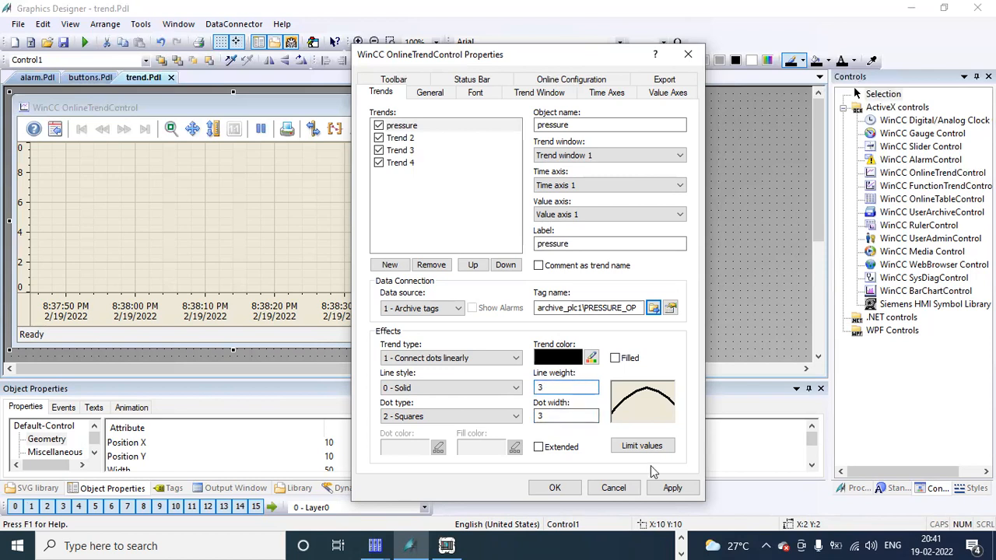
{"action": "left_click", "coordinate": [670, 488]}
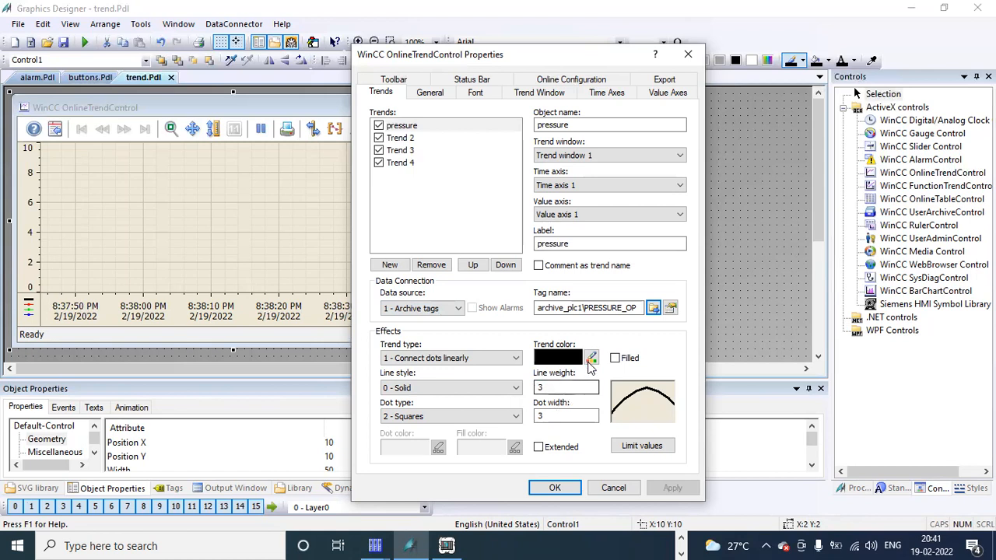
{"action": "left_click", "coordinate": [591, 359]}
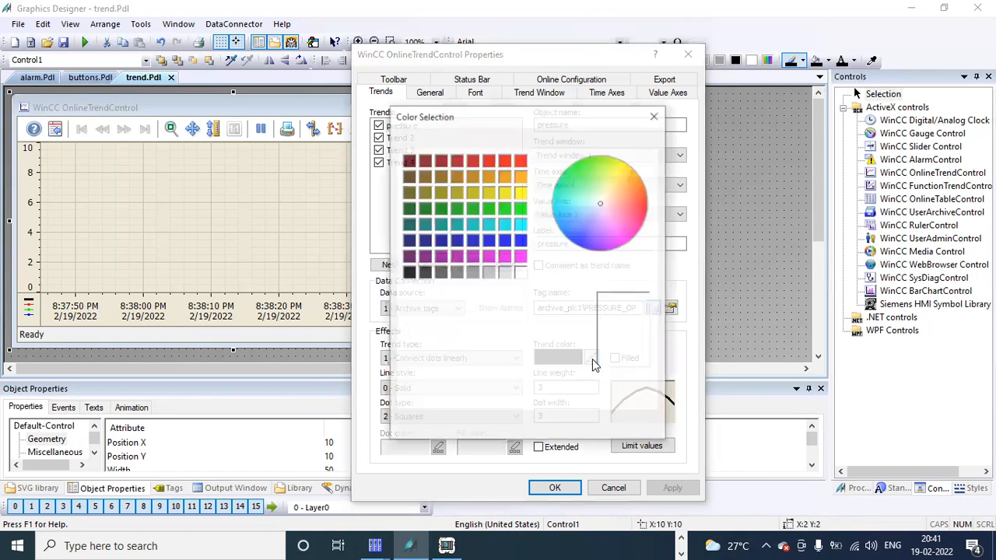
{"action": "left_click", "coordinate": [656, 114]}
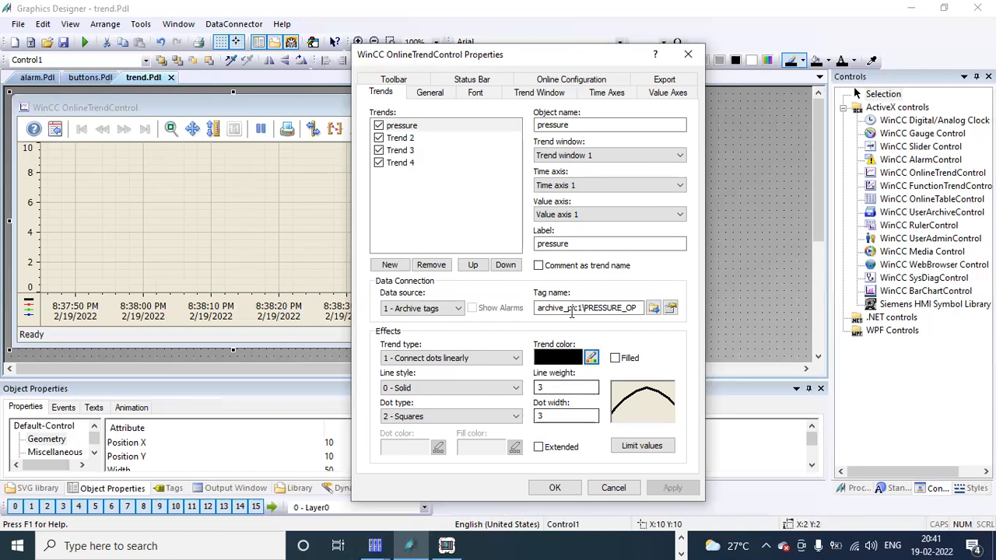
Step: Rename Trend 2 as "speed" and give it the label "speed"
{"action": "left_click", "coordinate": [408, 140]}
{"action": "left_click", "coordinate": [572, 127]}
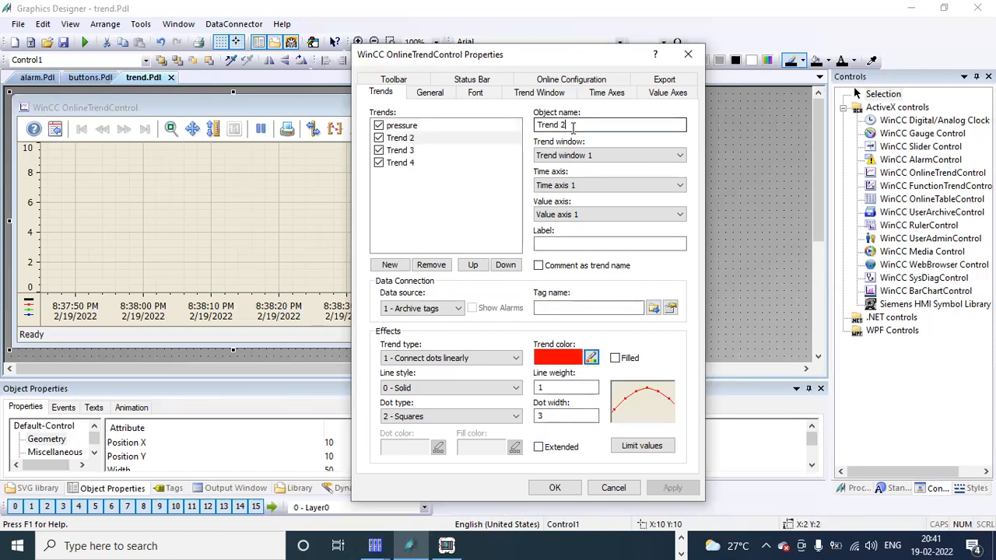
{"action": "key", "text": "BackSpace"}
{"action": "key", "text": "BackSpace"}
{"action": "key", "text": "BackSpace"}
{"action": "key", "text": "BackSpace"}
{"action": "key", "text": "BackSpace"}
{"action": "key", "text": "BackSpace"}
{"action": "key", "text": "BackSpace"}
{"action": "type", "text": "T"}
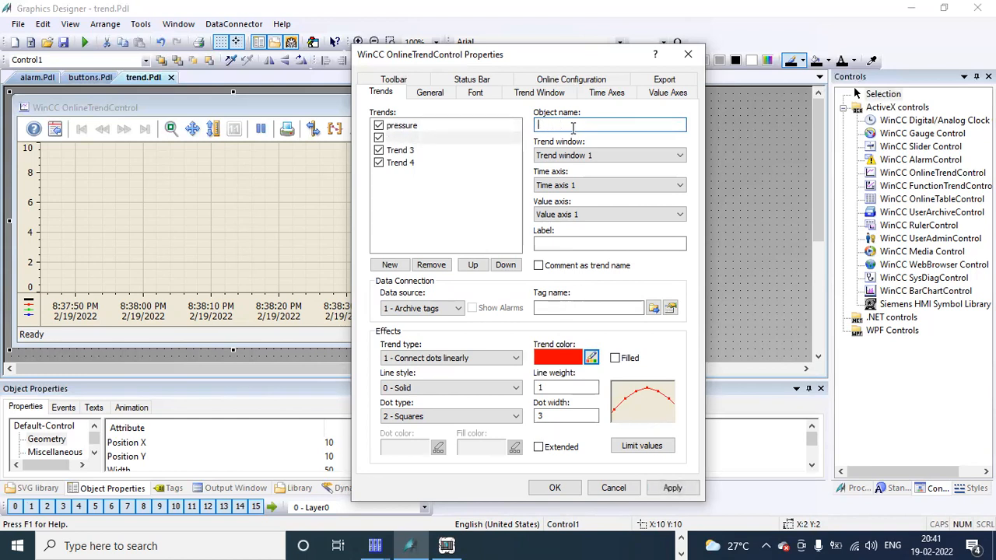
{"action": "type", "text": "speed"}
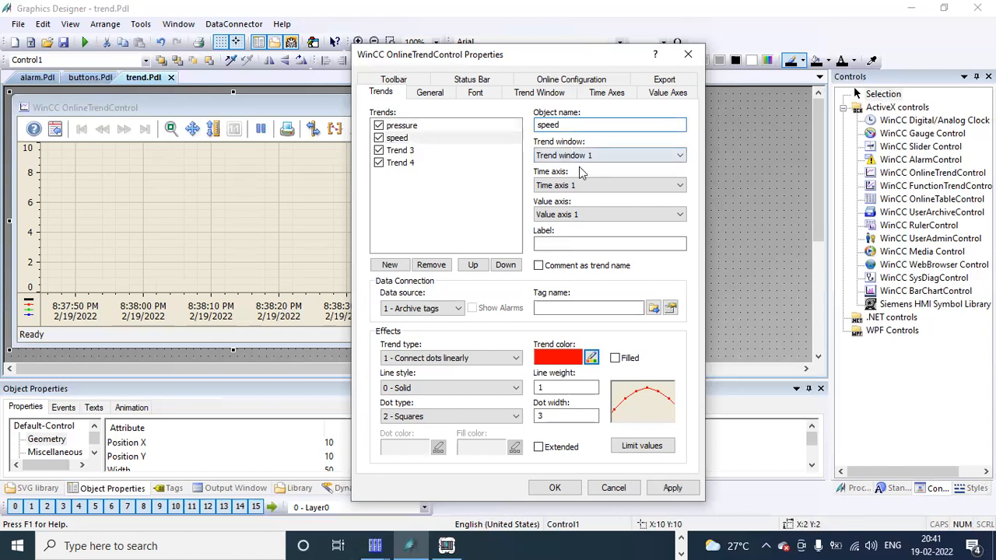
{"action": "left_click", "coordinate": [561, 240]}
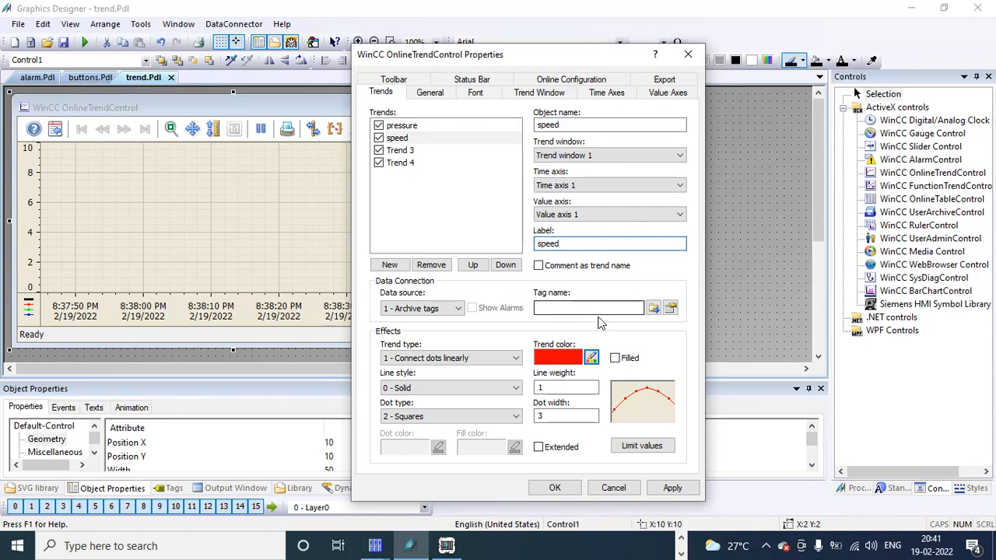
Step: Connect the speed trend to the archive tag SPEED_OP and apply a line weight of 3
{"action": "left_click", "coordinate": [653, 310]}
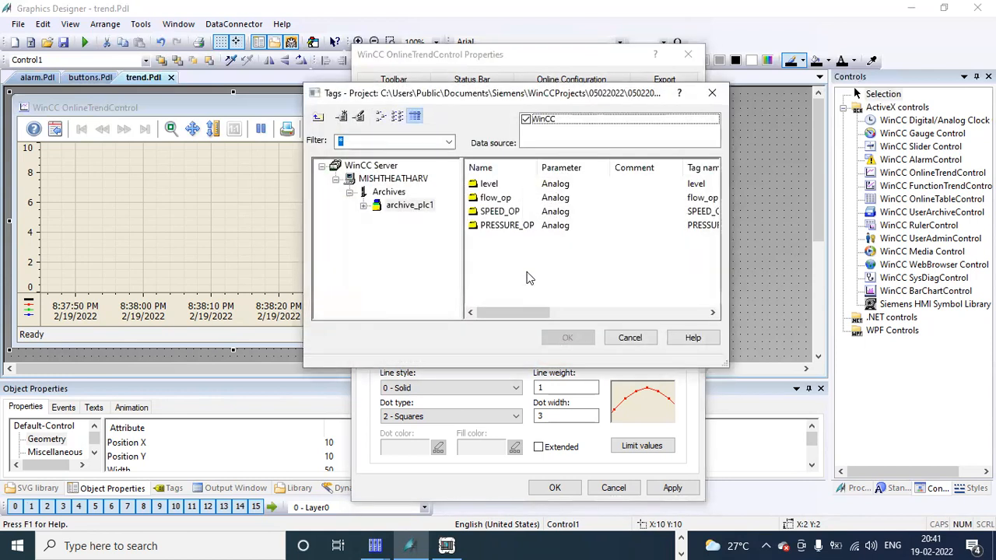
{"action": "left_click", "coordinate": [485, 216]}
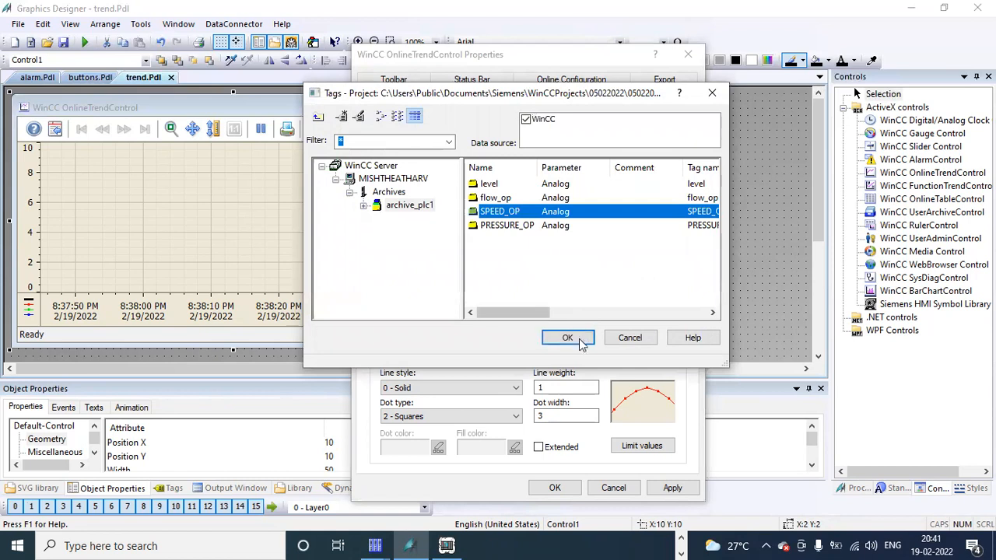
{"action": "left_click", "coordinate": [579, 340]}
{"action": "left_click", "coordinate": [580, 388]}
{"action": "key", "text": "BackSpace"}
{"action": "type", "text": "3"}
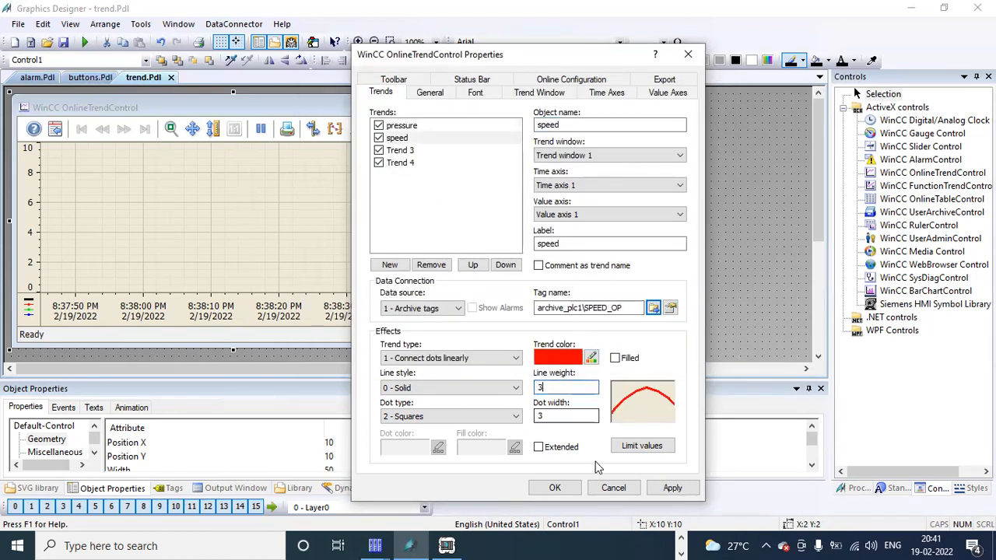
{"action": "left_click", "coordinate": [669, 488]}
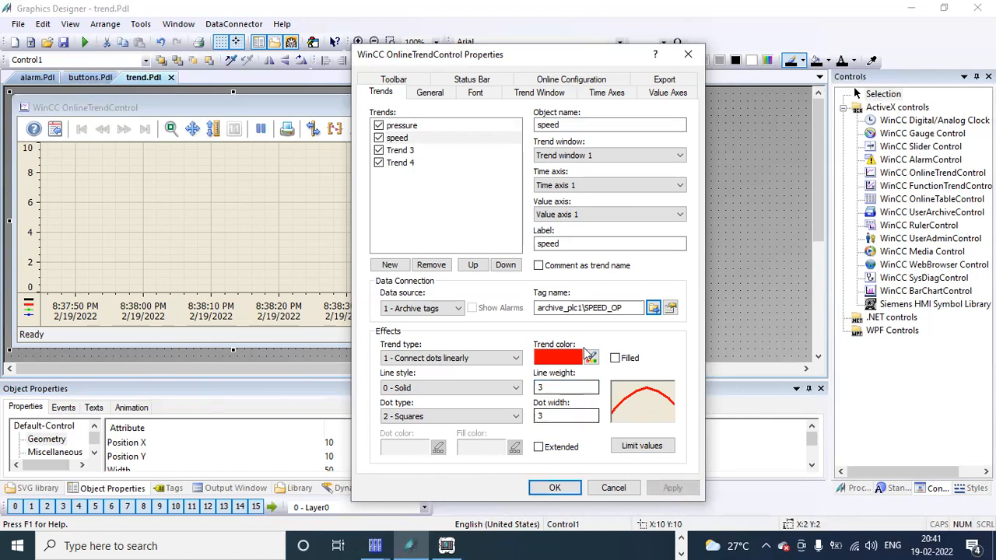
Step: Rename Trend 3 as "flow" and give it the label "flow"
{"action": "left_click", "coordinate": [402, 150]}
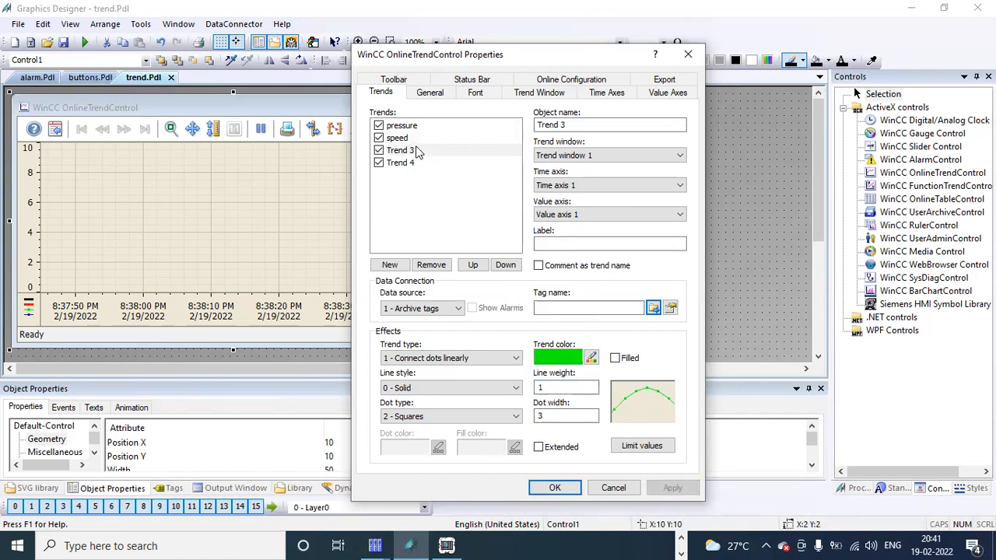
{"action": "double_click", "coordinate": [572, 124]}
{"action": "key", "text": "BackSpace"}
{"action": "key", "text": "BackSpace"}
{"action": "key", "text": "BackSpace"}
{"action": "key", "text": "BackSpace"}
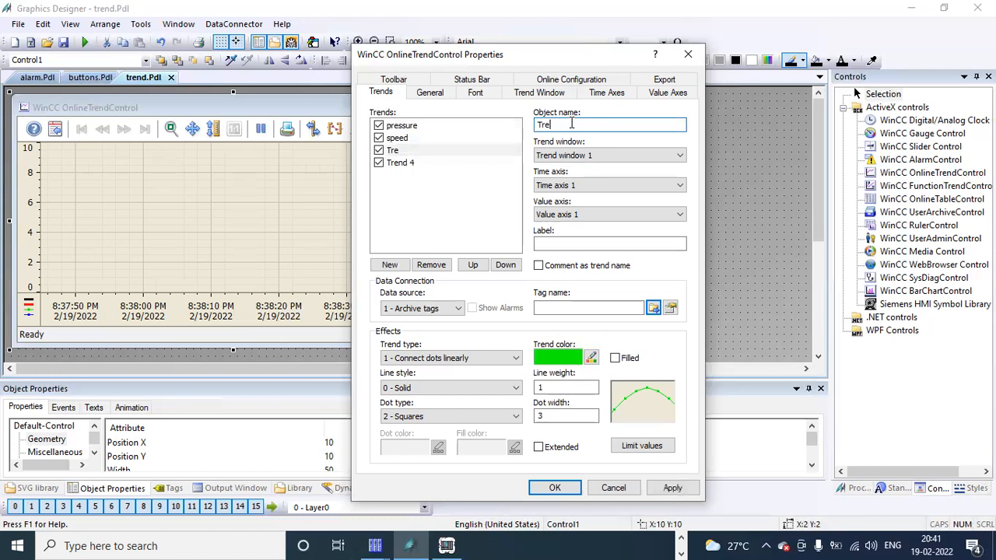
{"action": "type", "text": "flow"}
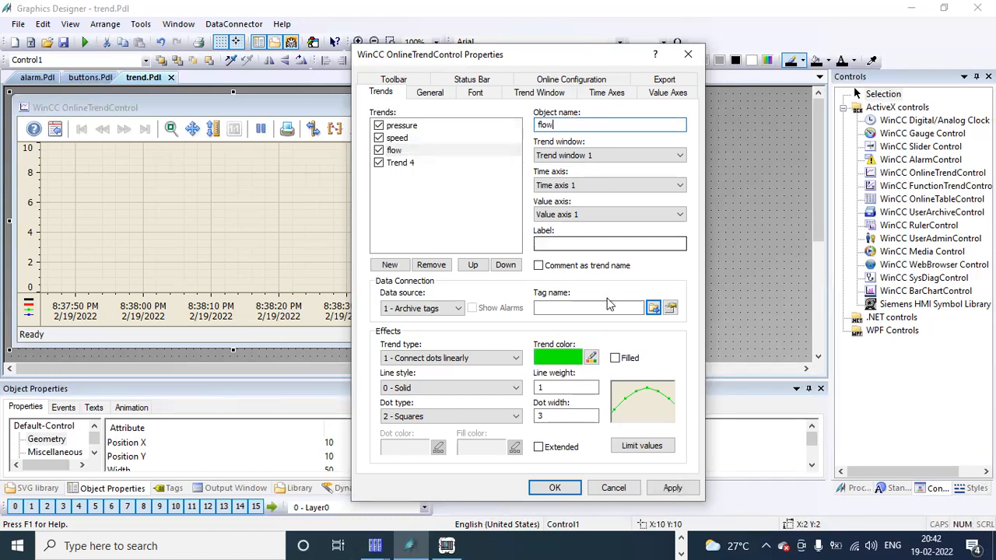
{"action": "left_click", "coordinate": [597, 244]}
{"action": "type", "text": "flow"}
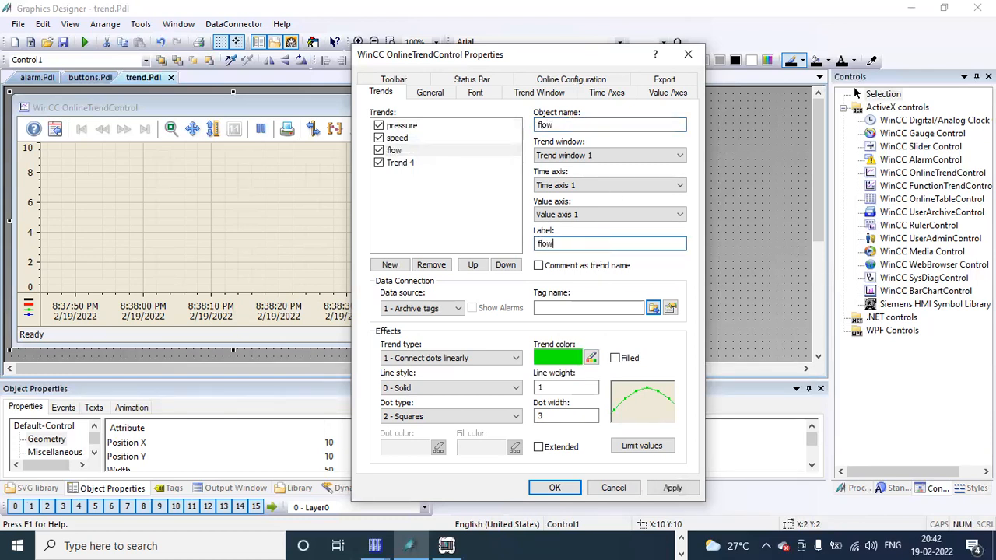
Step: Connect the flow trend to the archive tag flow_op and apply a line weight of 3
{"action": "left_click", "coordinate": [654, 309]}
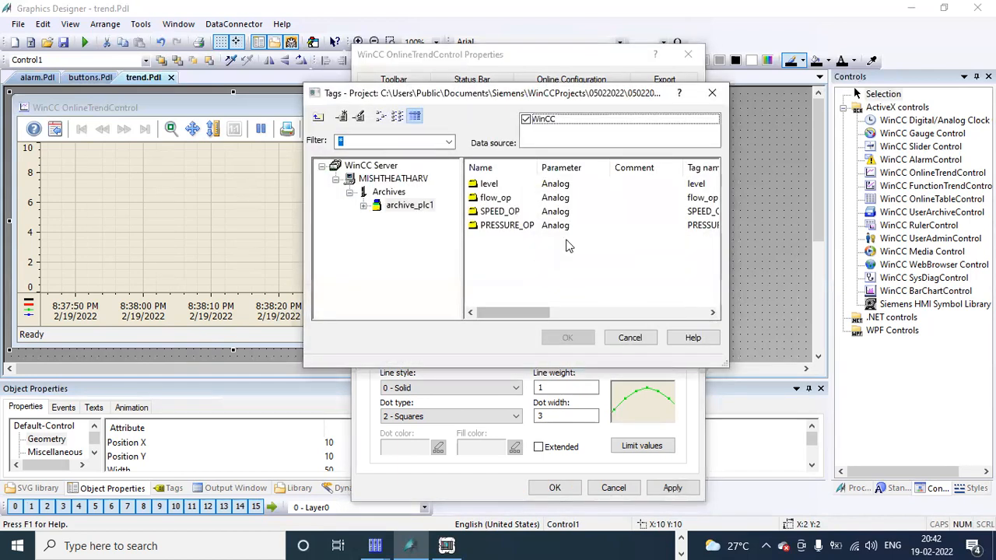
{"action": "double_click", "coordinate": [484, 199]}
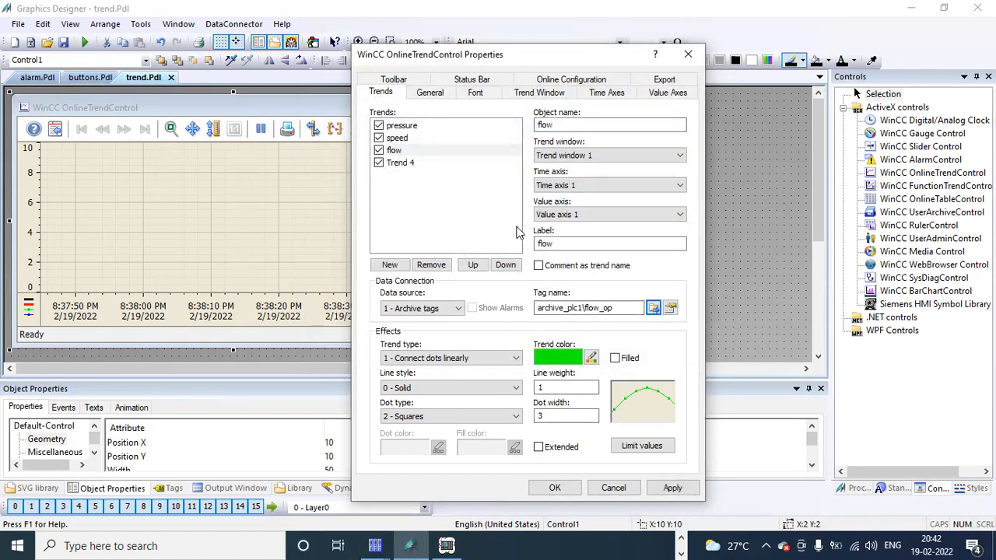
{"action": "double_click", "coordinate": [564, 387]}
{"action": "key", "text": "BackSpace"}
{"action": "type", "text": "3"}
{"action": "left_click", "coordinate": [669, 488]}
Step: Rename Trend 4 as "level" and give it the label "level"
{"action": "left_click", "coordinate": [494, 163]}
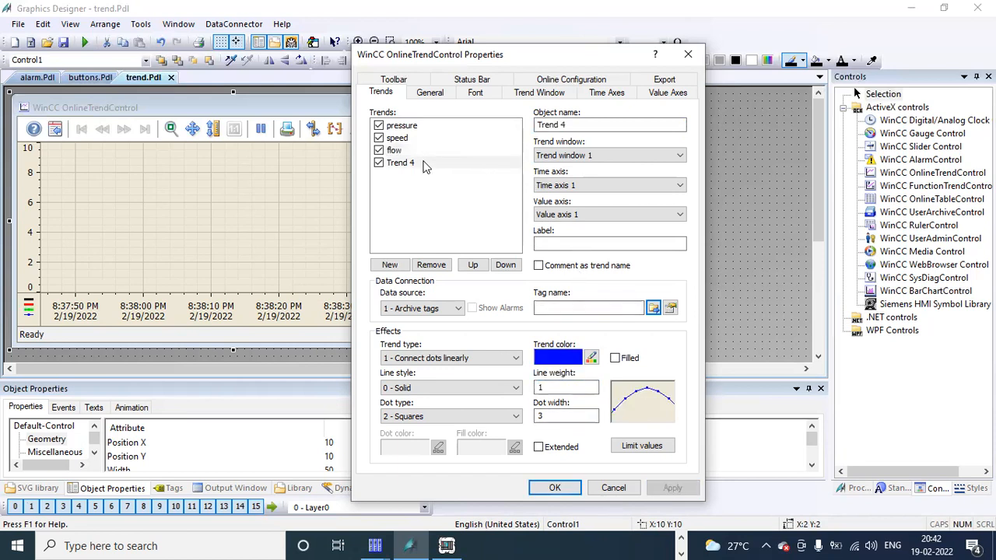
{"action": "left_click", "coordinate": [583, 124]}
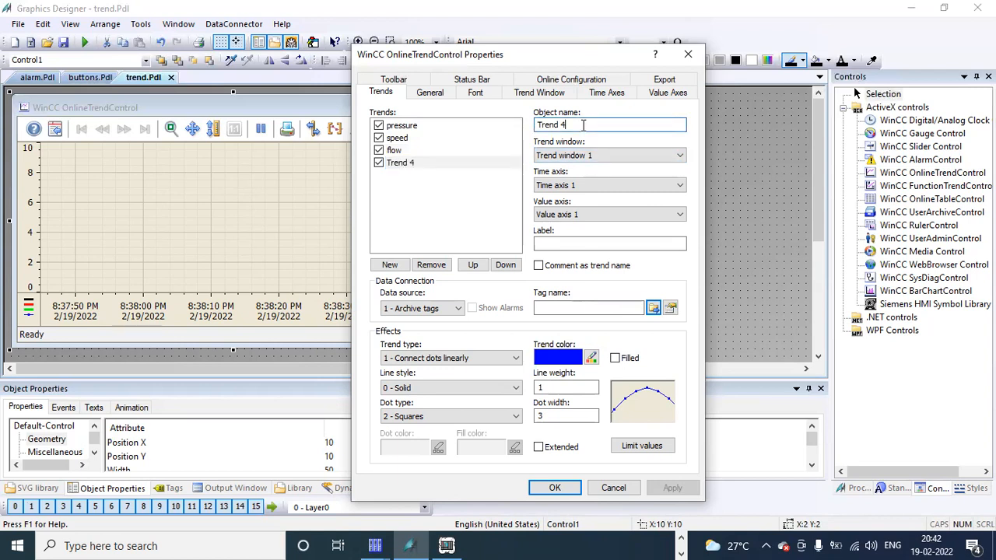
{"action": "key", "text": "BackSpace"}
{"action": "key", "text": "BackSpace"}
{"action": "key", "text": "BackSpace"}
{"action": "key", "text": "BackSpace"}
{"action": "key", "text": "BackSpace"}
{"action": "key", "text": "BackSpace"}
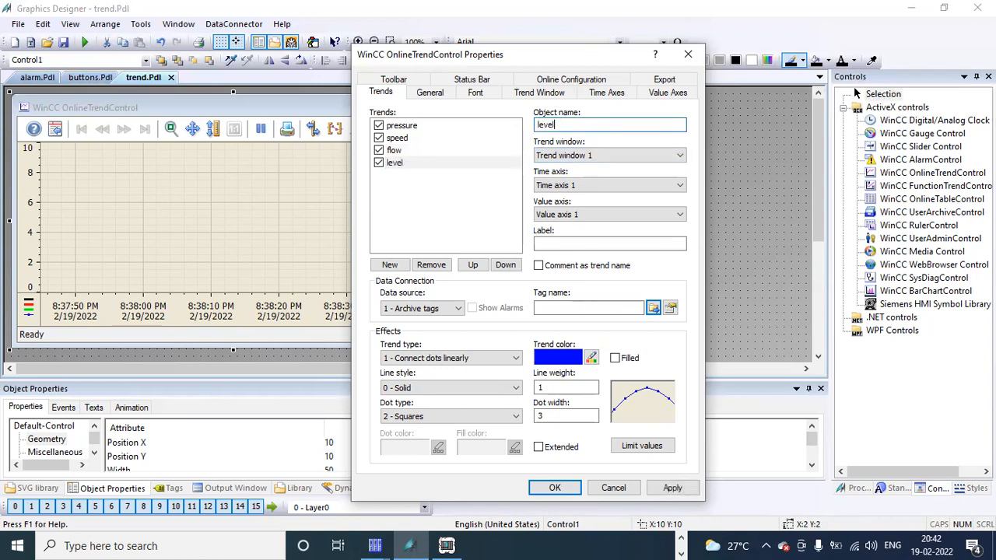
{"action": "left_click", "coordinate": [621, 245]}
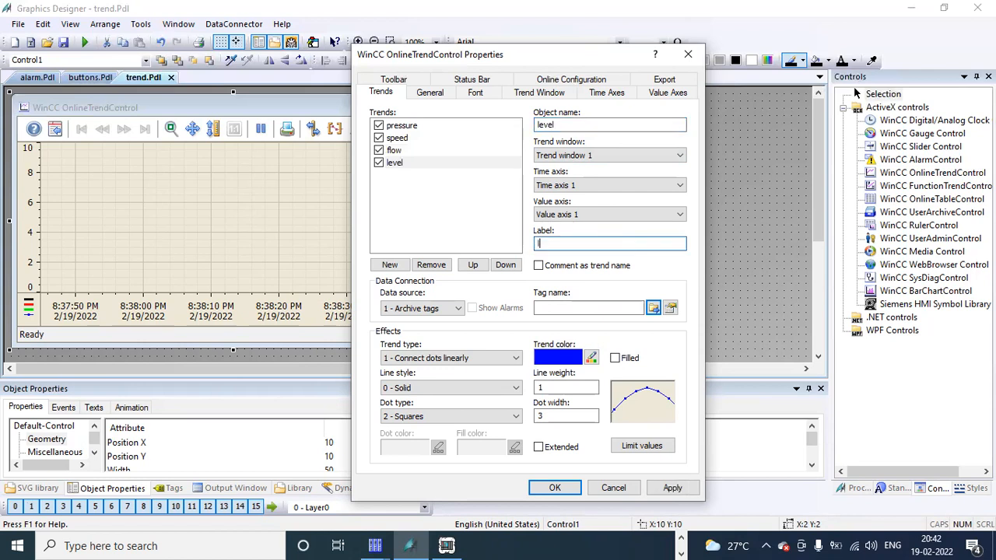
Step: Connect the level trend to the archive tag level and apply a line weight of 4
{"action": "left_click", "coordinate": [653, 309]}
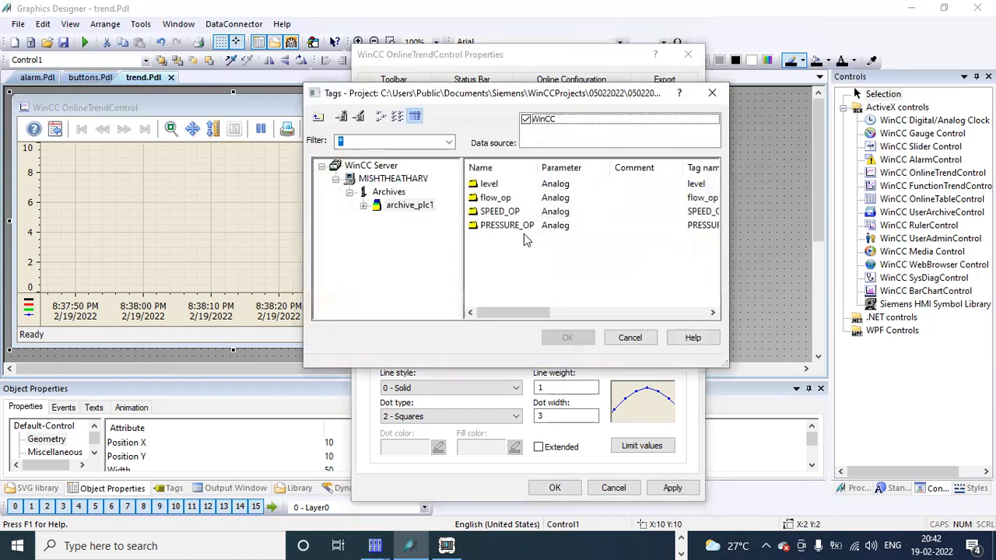
{"action": "double_click", "coordinate": [489, 185]}
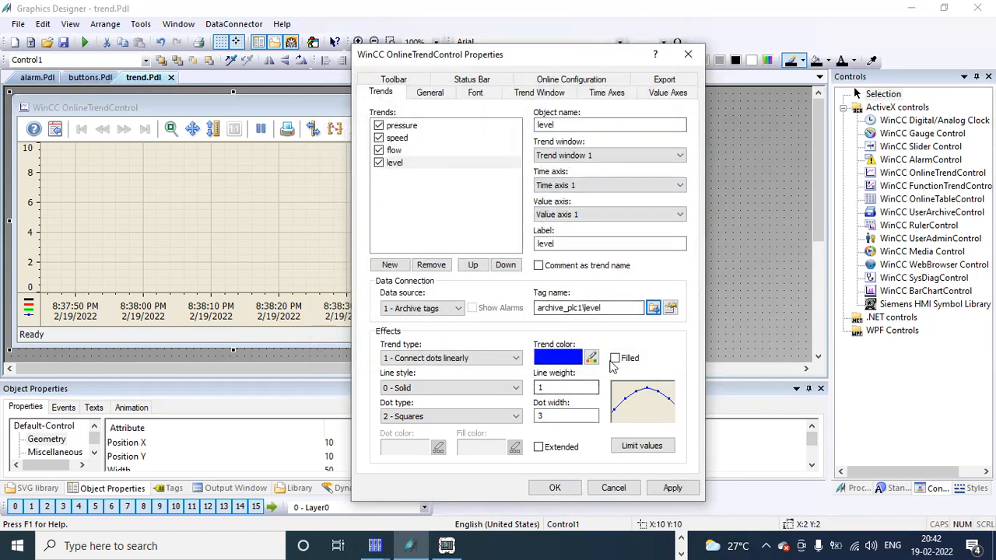
{"action": "left_click", "coordinate": [589, 386]}
{"action": "type", "text": "4"}
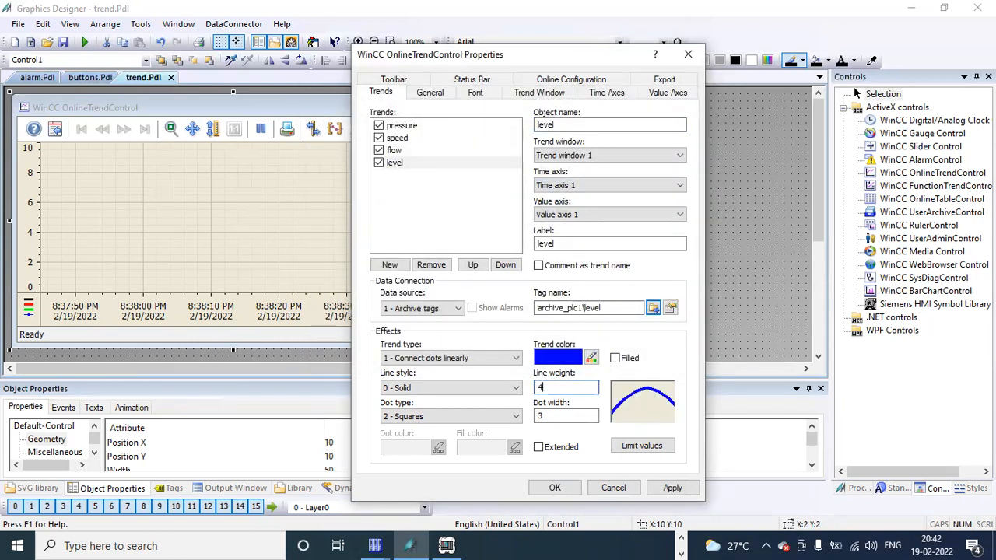
{"action": "left_click", "coordinate": [669, 487]}
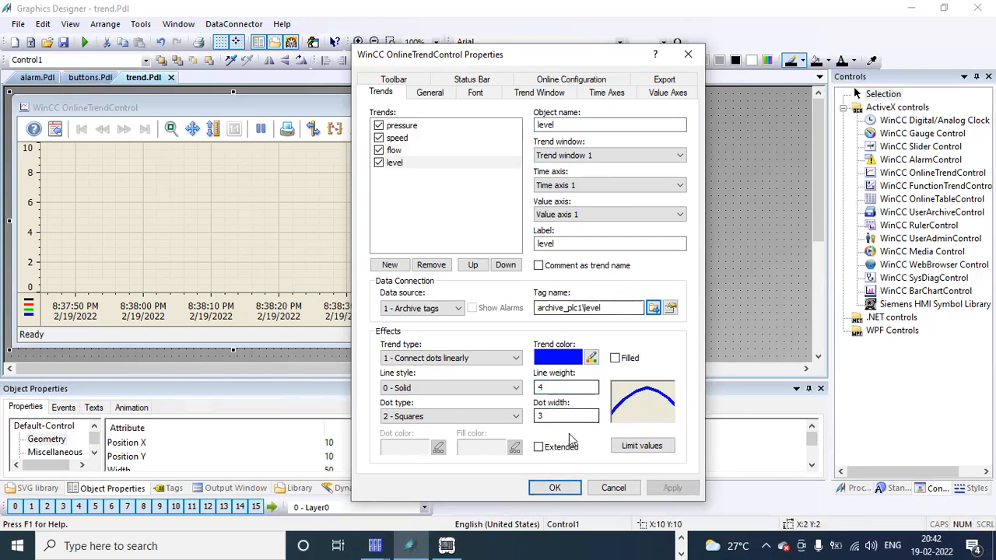
Step: Accept the trend settings and place a WinCC OnlineTableControl about 450 by 350 in size beside the trend control
{"action": "left_click", "coordinate": [555, 488]}
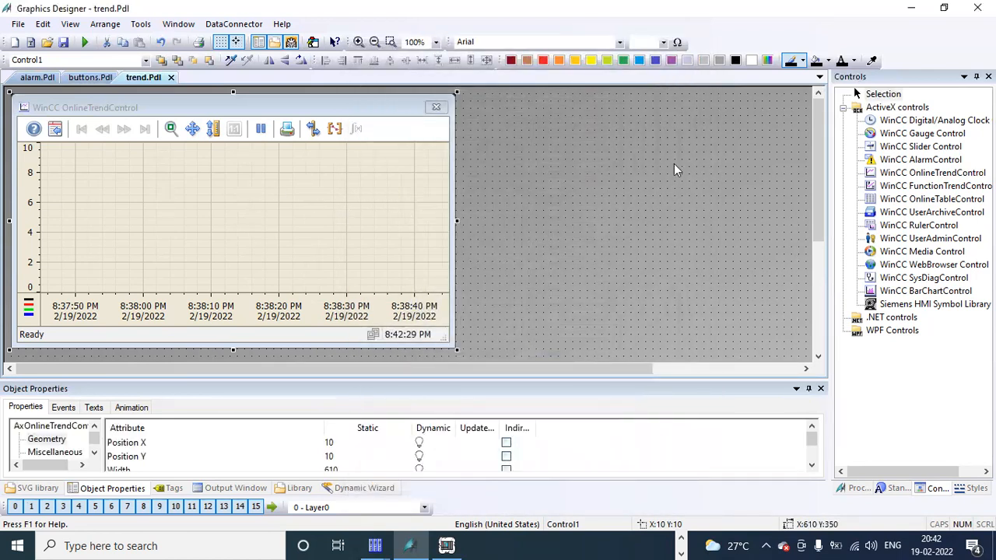
{"action": "left_click", "coordinate": [889, 202]}
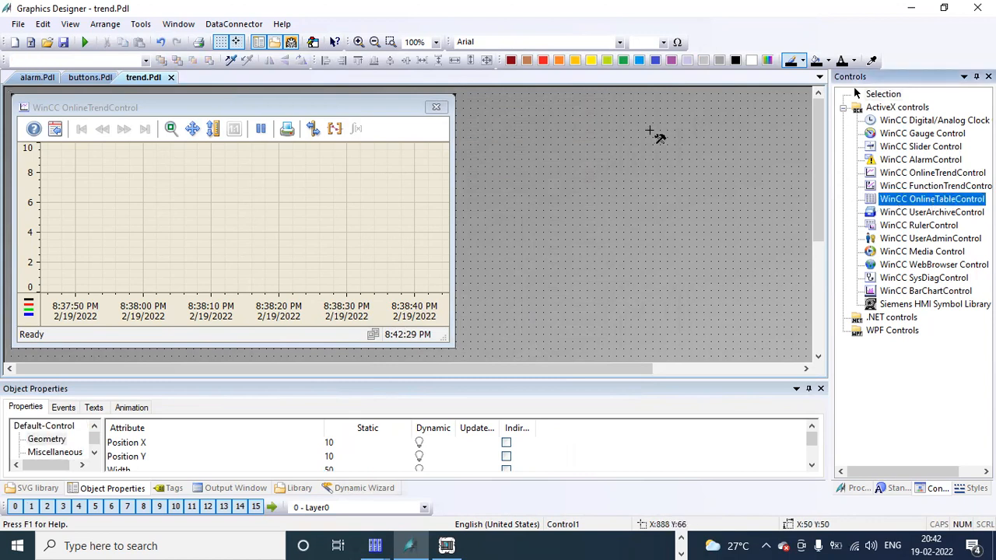
{"action": "left_click", "coordinate": [477, 96]}
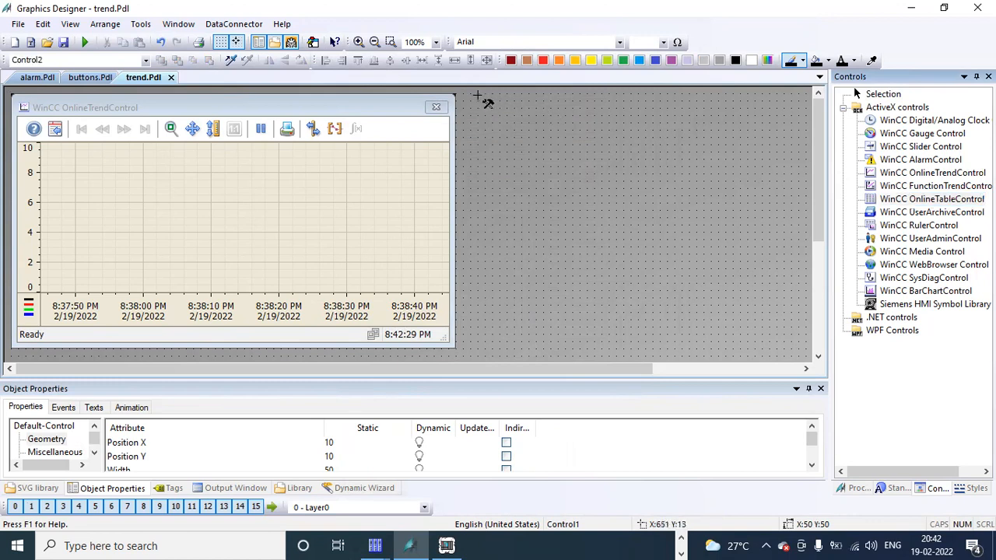
{"action": "left_click_drag", "start_coordinate": [650, 270], "coordinate": [808, 347]}
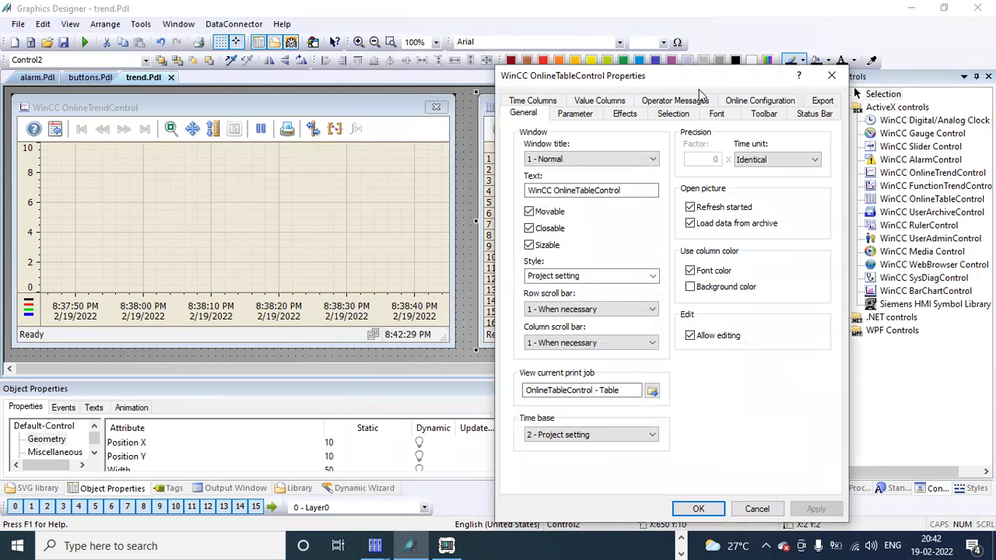
Step: Rename the table's time column as "Time and Date" and add three more value columns
{"action": "left_click_drag", "start_coordinate": [697, 78], "coordinate": [775, 205]}
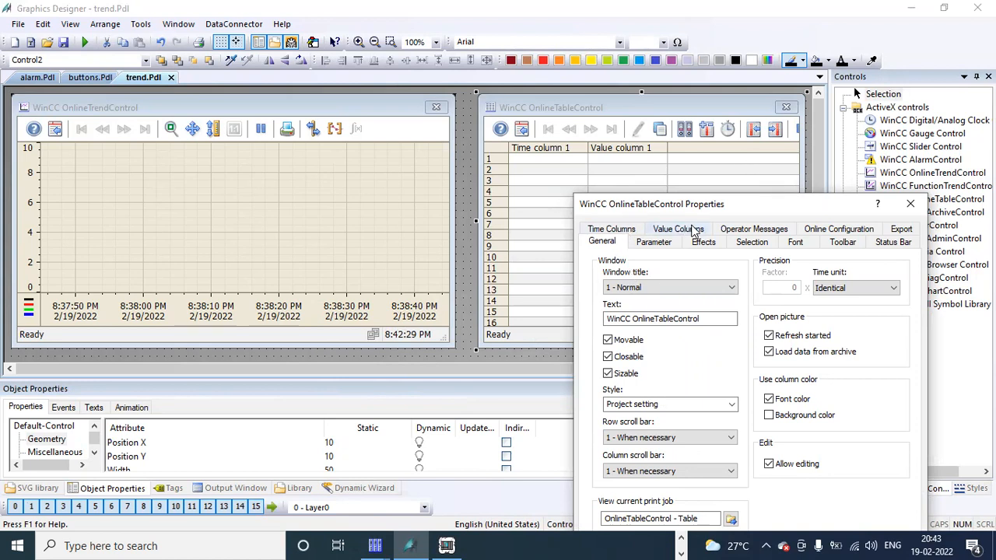
{"action": "left_click", "coordinate": [629, 233]}
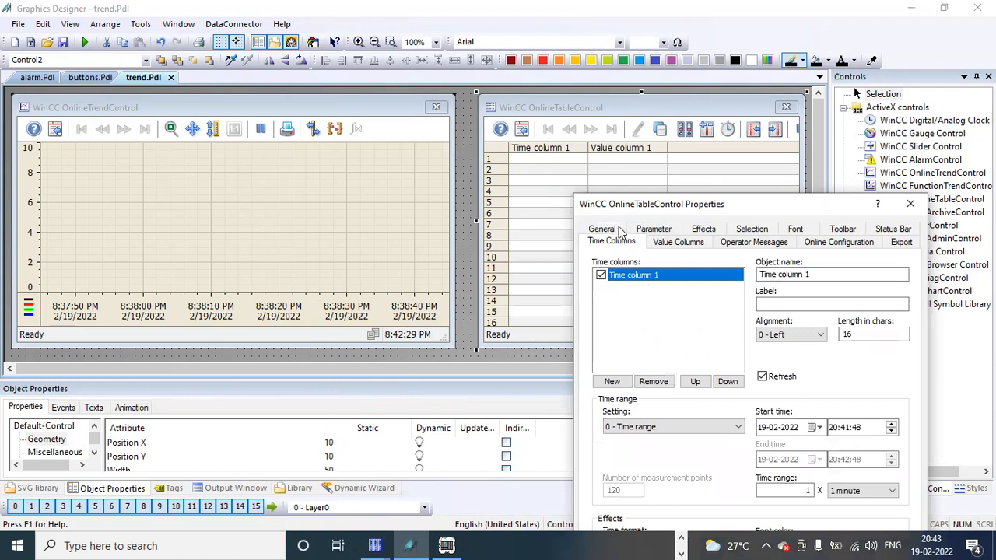
{"action": "left_click", "coordinate": [816, 275]}
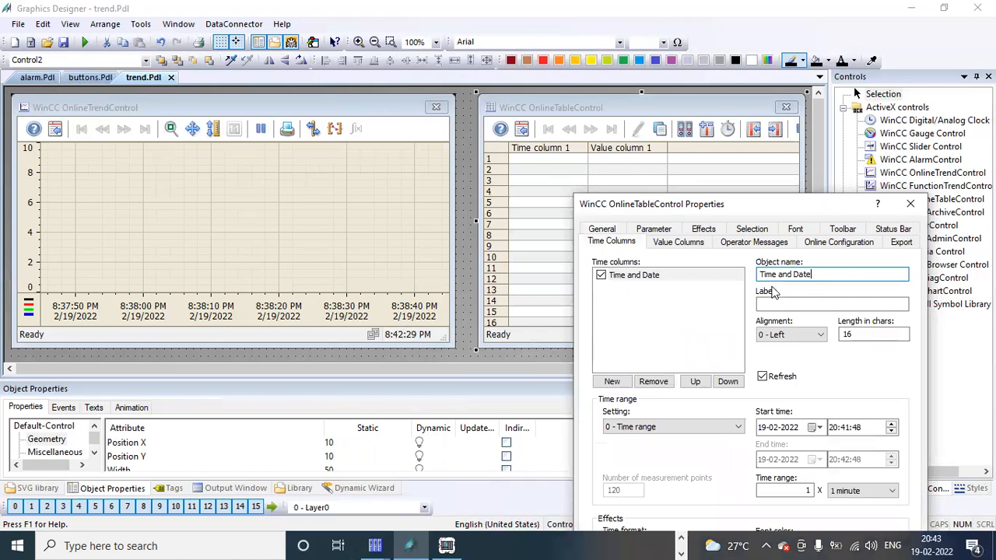
{"action": "left_click", "coordinate": [692, 244]}
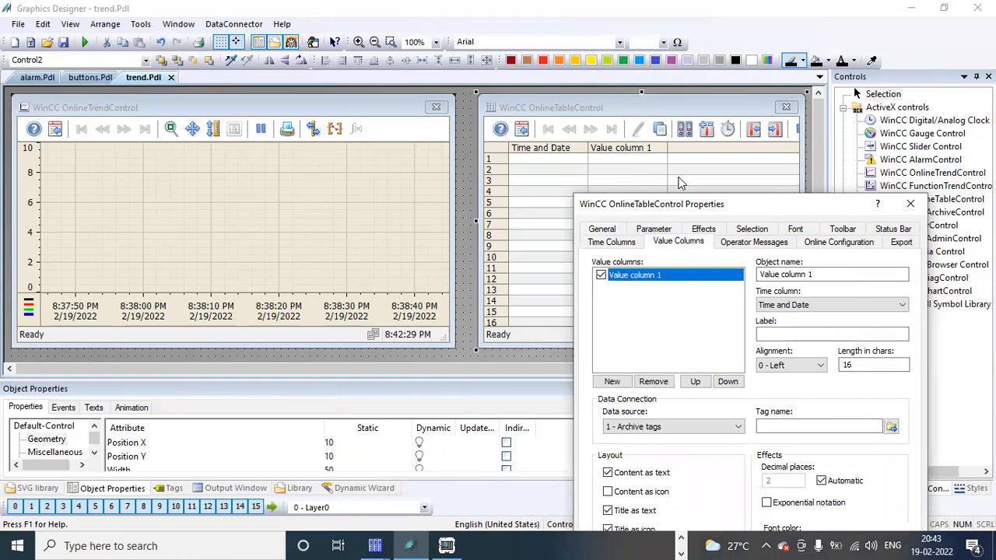
{"action": "left_click", "coordinate": [612, 381]}
{"action": "left_click", "coordinate": [612, 381]}
{"action": "left_click", "coordinate": [612, 381]}
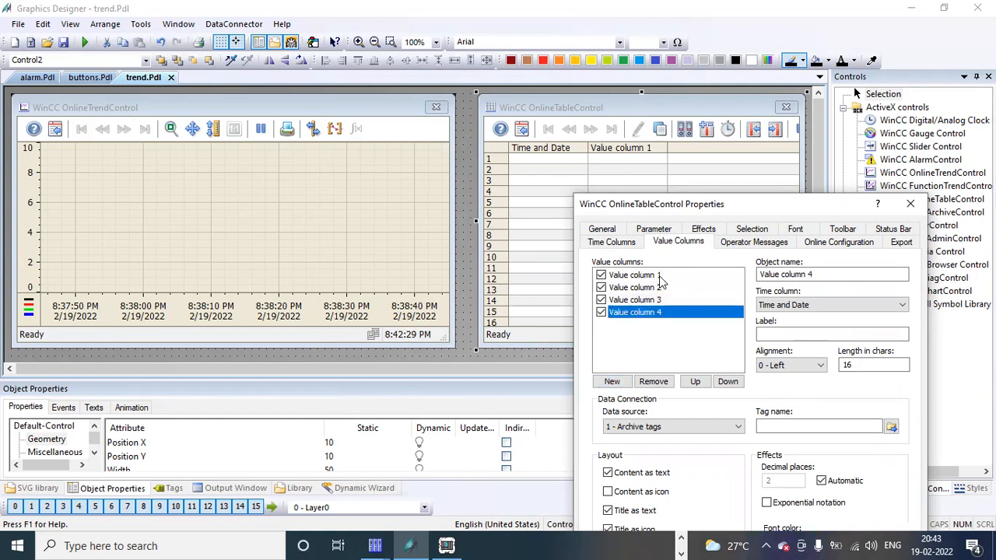
Step: Rename Value column 1 as "pressure" and connect it to the archive tag PRESSURE_OP
{"action": "left_click", "coordinate": [661, 276]}
{"action": "left_click", "coordinate": [820, 274]}
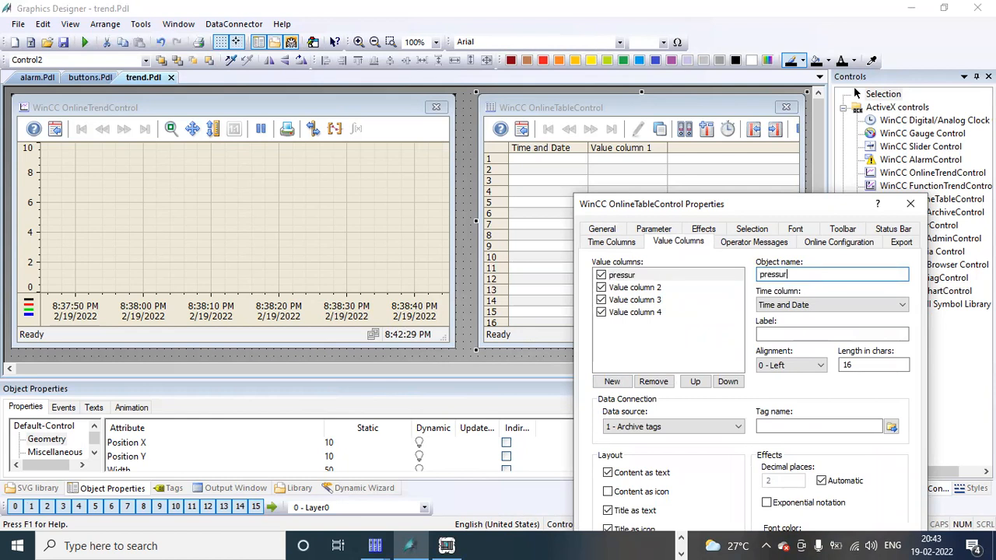
{"action": "left_click", "coordinate": [817, 427]}
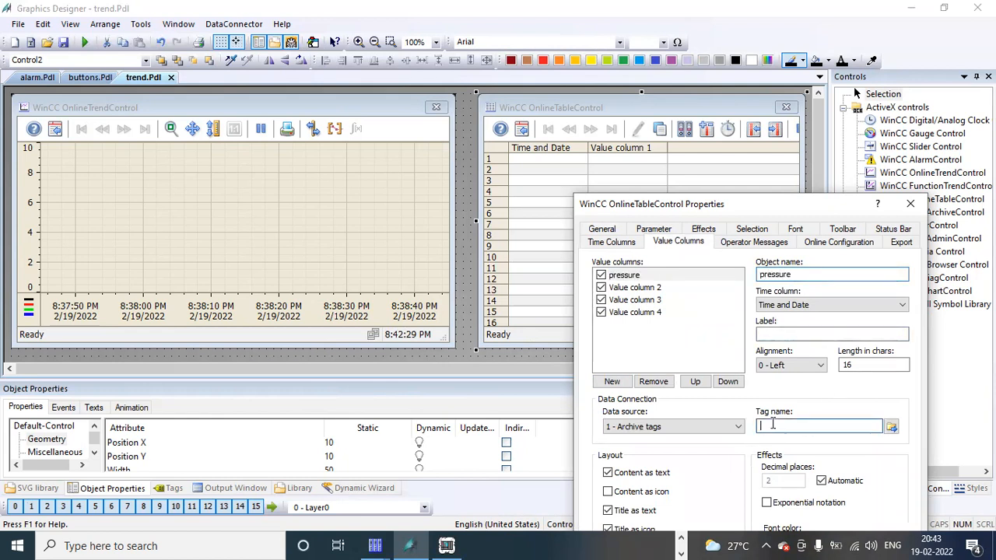
{"action": "left_click", "coordinate": [892, 428]}
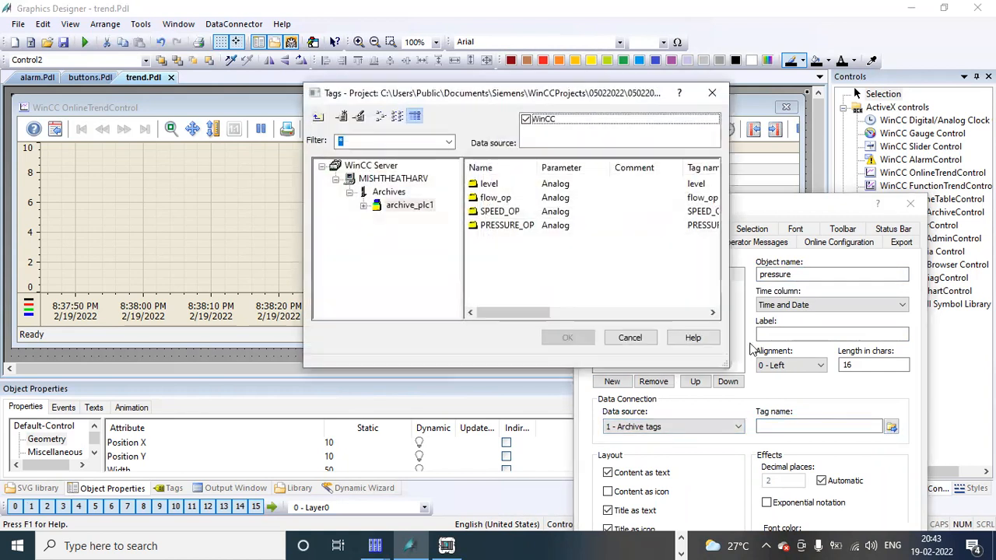
{"action": "left_click", "coordinate": [504, 228]}
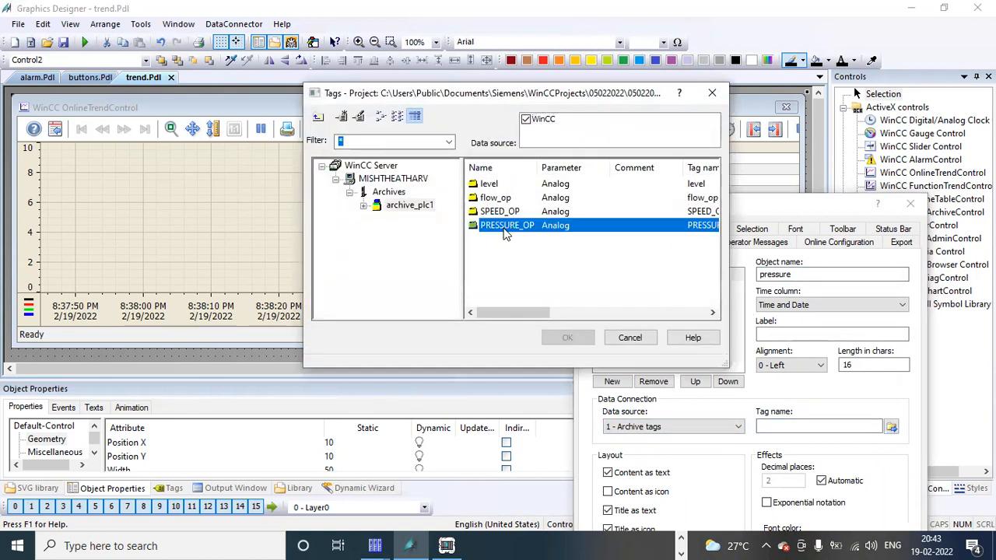
{"action": "left_click", "coordinate": [568, 338]}
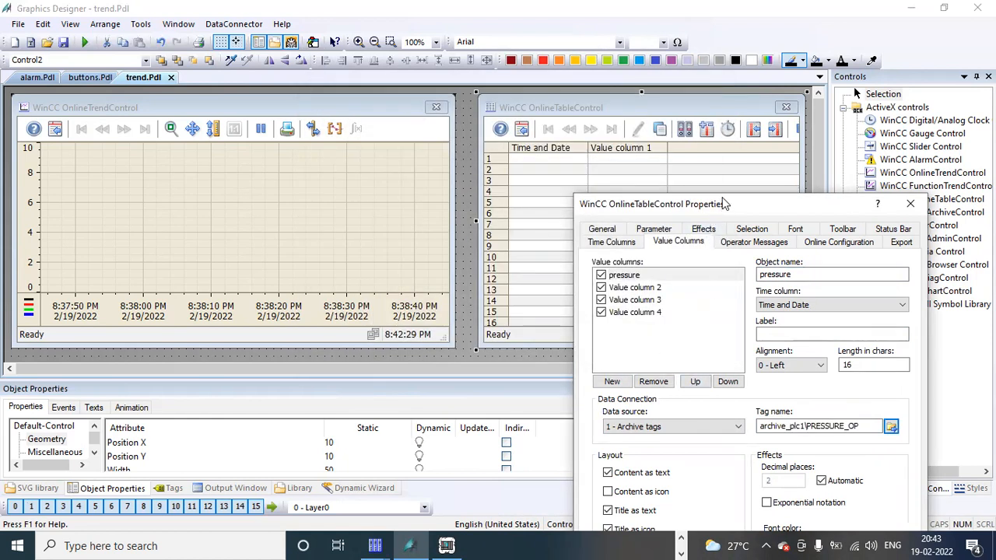
{"action": "left_click_drag", "start_coordinate": [724, 204], "coordinate": [779, 26]}
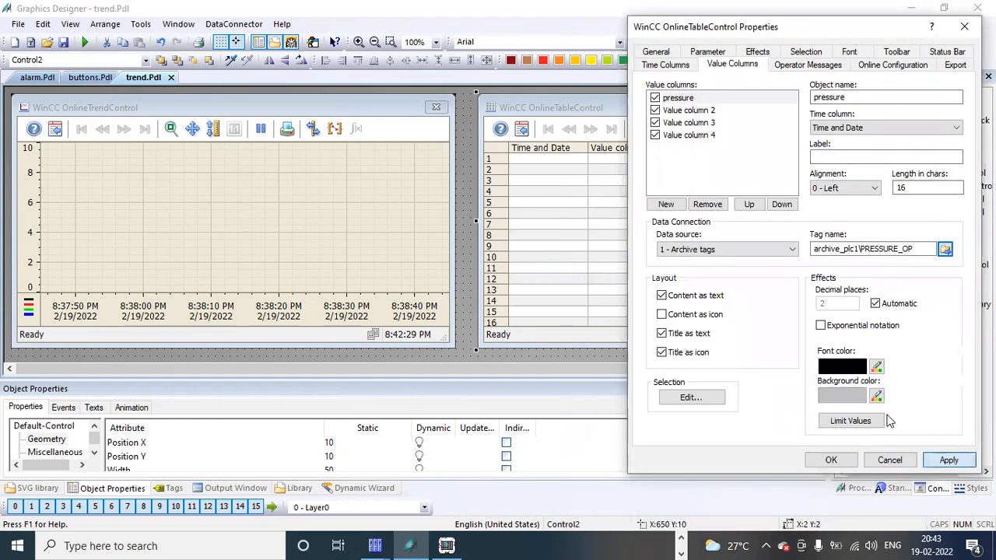
{"action": "left_click", "coordinate": [948, 460]}
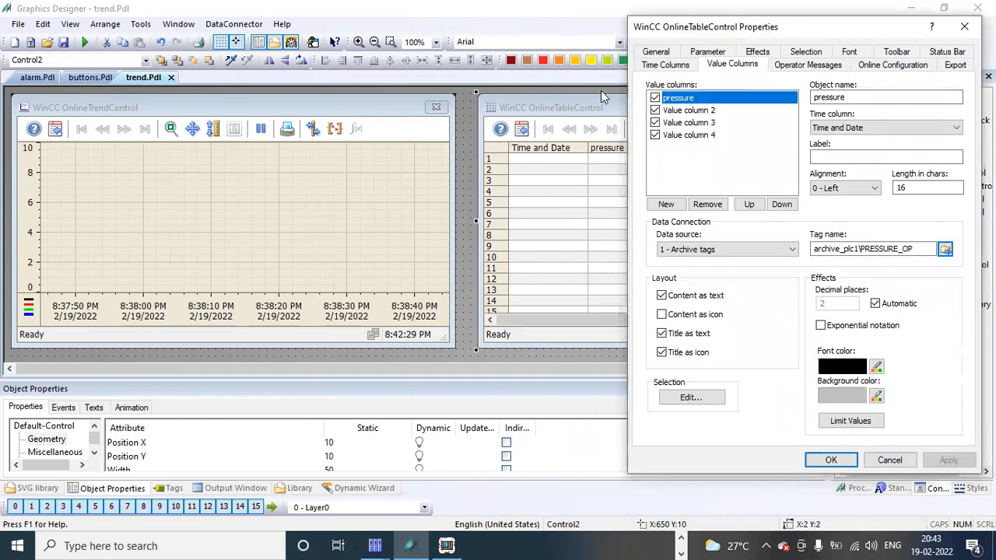
Step: Rename Value column 2 as "speed" and give it the label "speed"
{"action": "left_click", "coordinate": [688, 113]}
{"action": "left_click", "coordinate": [889, 96]}
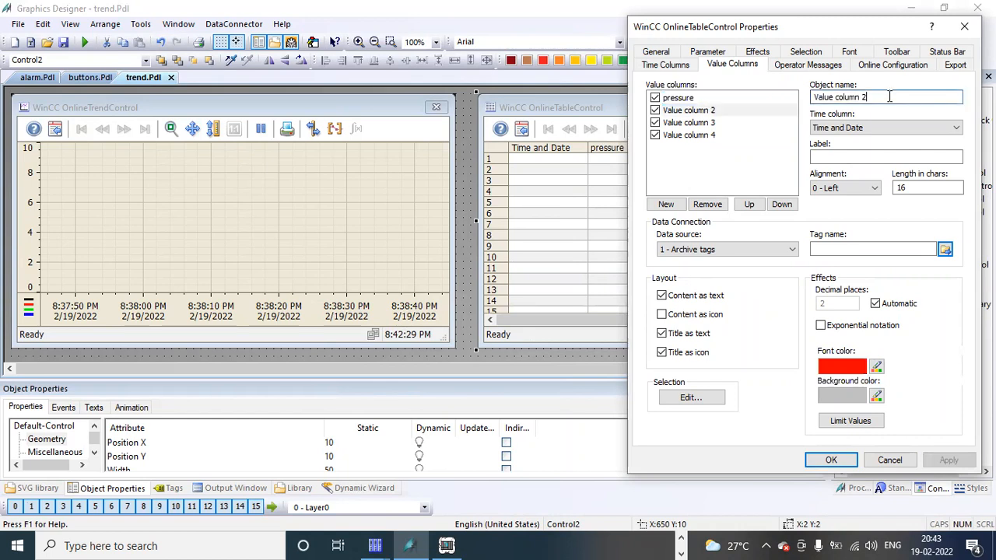
{"action": "key", "text": "BackSpace"}
{"action": "key", "text": "BackSpace"}
{"action": "key", "text": "BackSpace"}
{"action": "key", "text": "BackSpace"}
{"action": "key", "text": "BackSpace"}
{"action": "key", "text": "BackSpace"}
{"action": "key", "text": "BackSpace"}
{"action": "type", "text": "speed"}
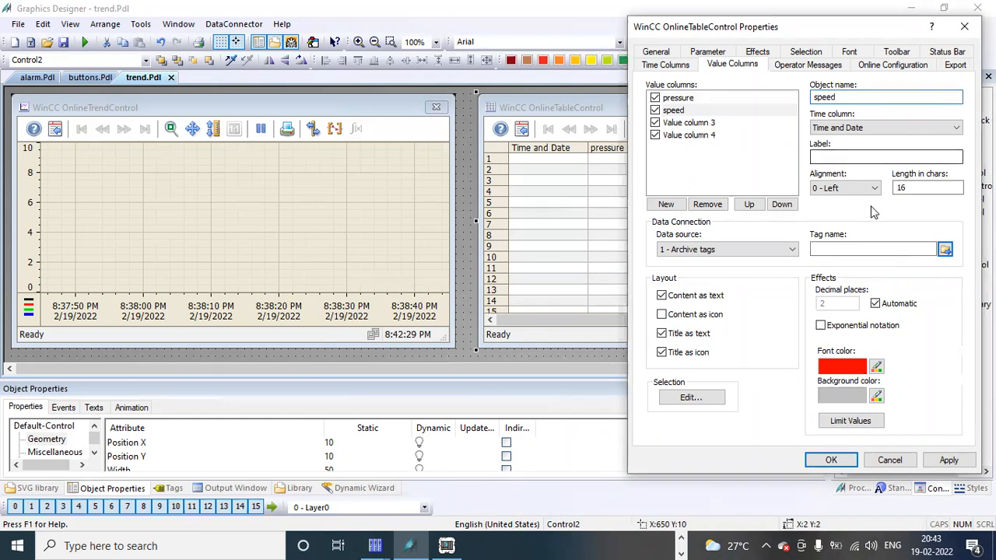
{"action": "left_click", "coordinate": [866, 159]}
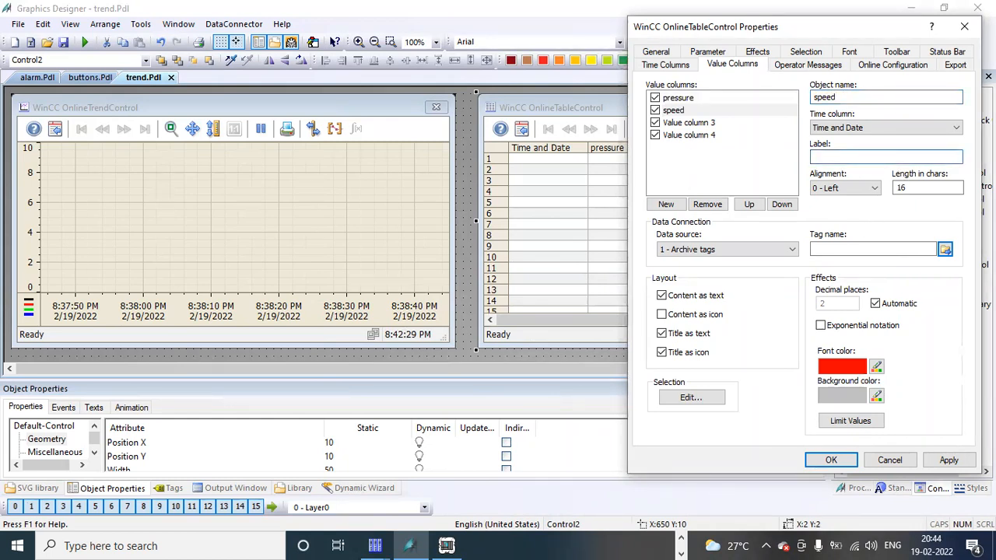
Step: Connect the speed column to the archive tag SPEED_OP and apply the setting
{"action": "left_click", "coordinate": [945, 249]}
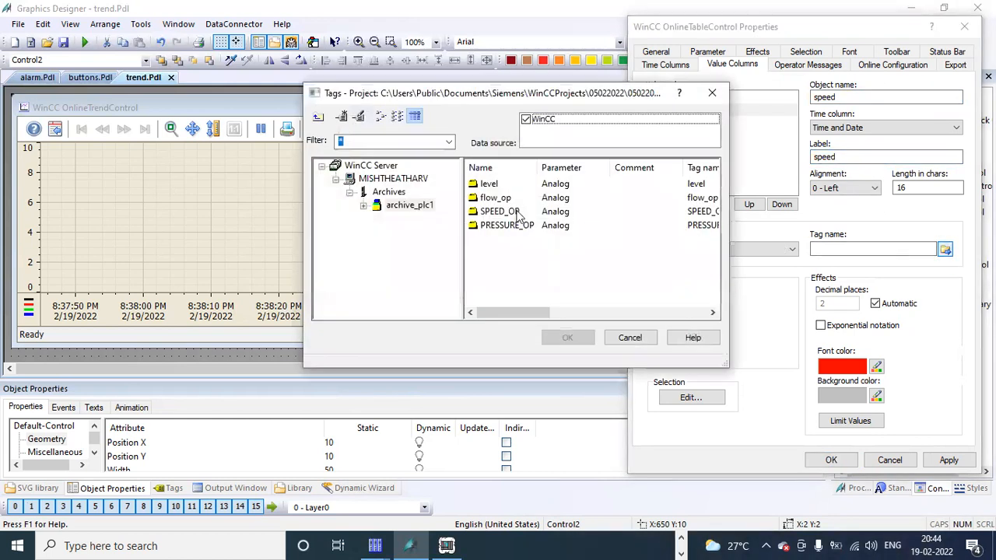
{"action": "left_click", "coordinate": [517, 214]}
{"action": "left_click", "coordinate": [567, 337]}
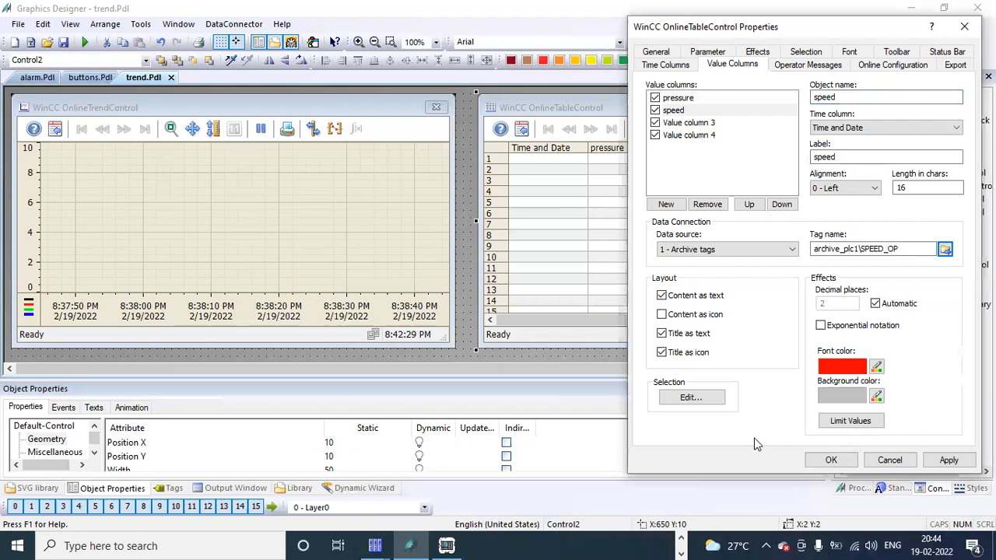
{"action": "left_click", "coordinate": [945, 460]}
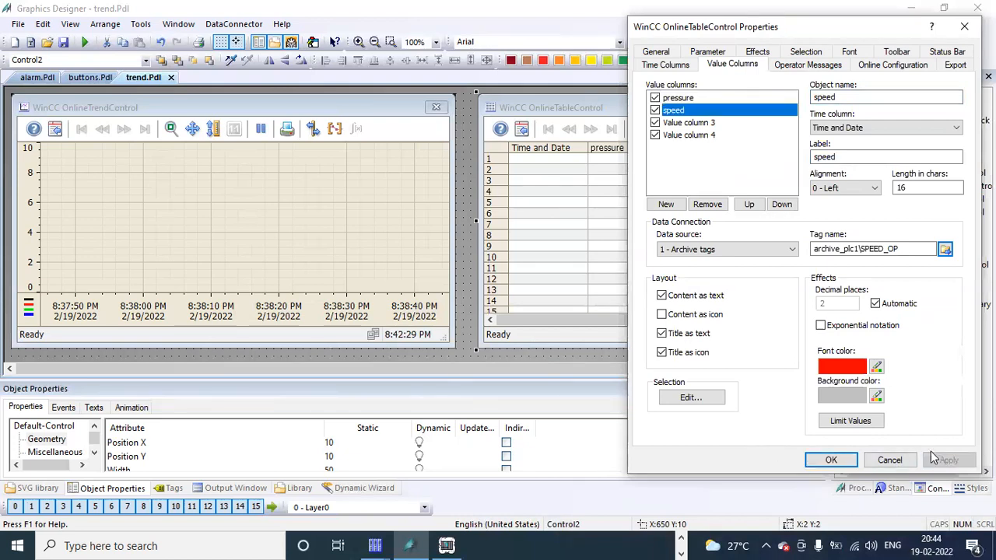
Step: Rename Value column 3 as "flow" and give it the label "flow"
{"action": "left_click", "coordinate": [708, 123]}
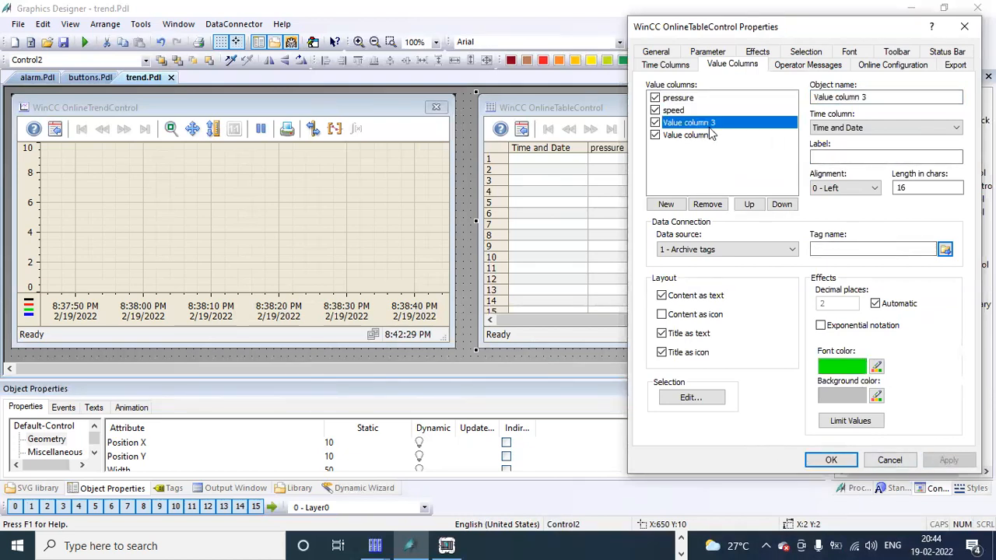
{"action": "left_click", "coordinate": [881, 96]}
{"action": "key", "text": "BackSpace"}
{"action": "key", "text": "BackSpace"}
{"action": "key", "text": "BackSpace"}
{"action": "key", "text": "BackSpace"}
{"action": "key", "text": "BackSpace"}
{"action": "key", "text": "BackSpace"}
{"action": "key", "text": "BackSpace"}
{"action": "key", "text": "BackSpace"}
{"action": "key", "text": "BackSpace"}
{"action": "key", "text": "BackSpace"}
{"action": "key", "text": "BackSpace"}
{"action": "key", "text": "BackSpace"}
{"action": "key", "text": "BackSpace"}
{"action": "key", "text": "BackSpace"}
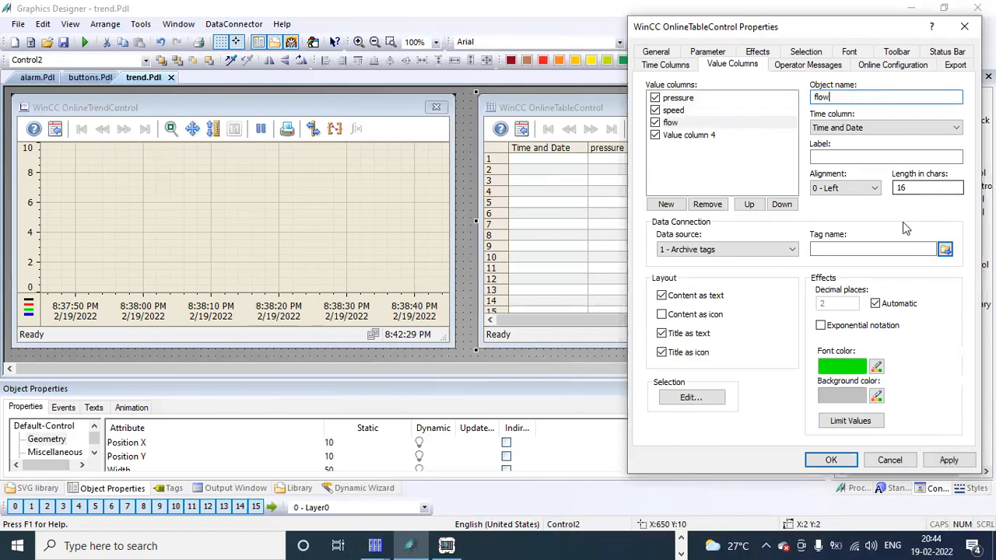
{"action": "left_click", "coordinate": [870, 153]}
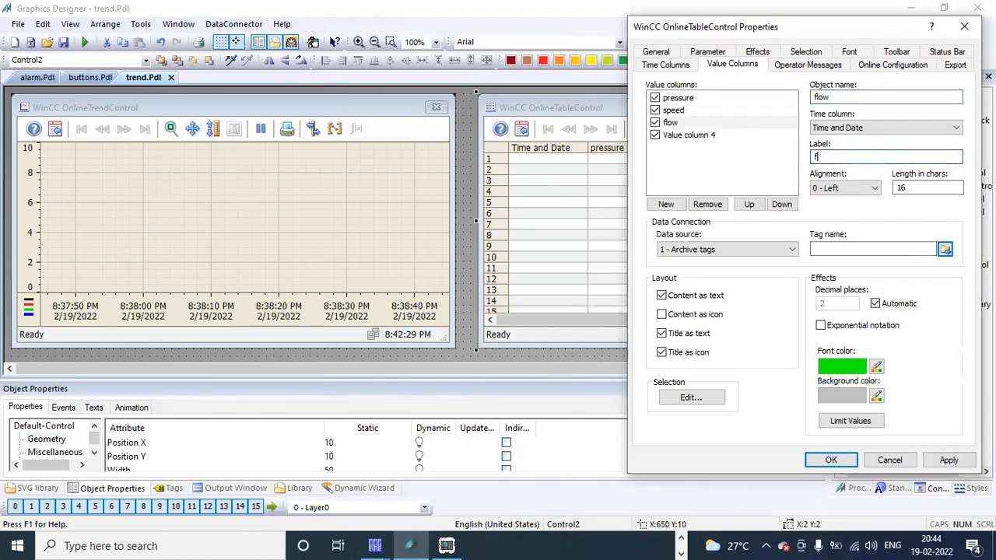
Step: Connect the flow column to the archive tag flow_op and apply the setting
{"action": "left_click", "coordinate": [946, 251]}
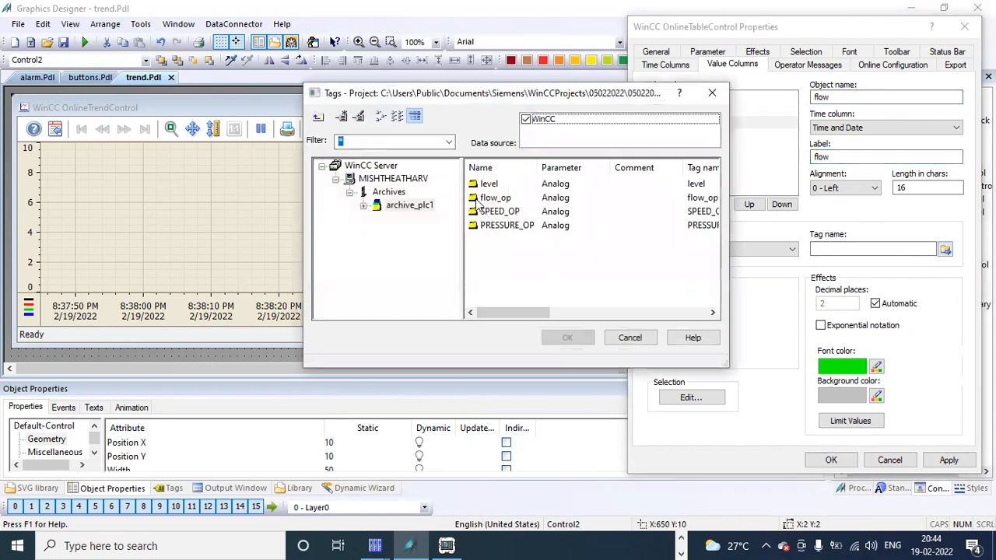
{"action": "double_click", "coordinate": [490, 198]}
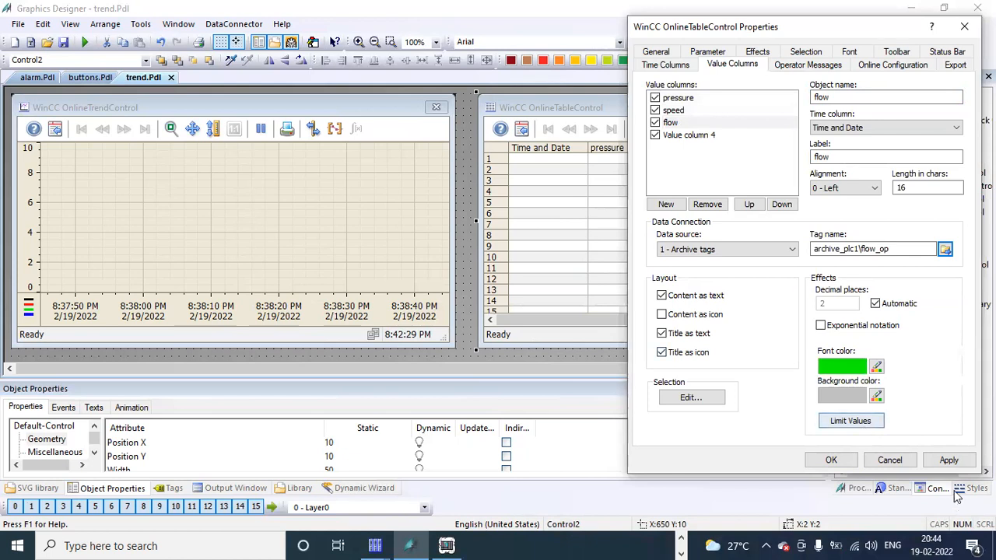
{"action": "left_click", "coordinate": [947, 460]}
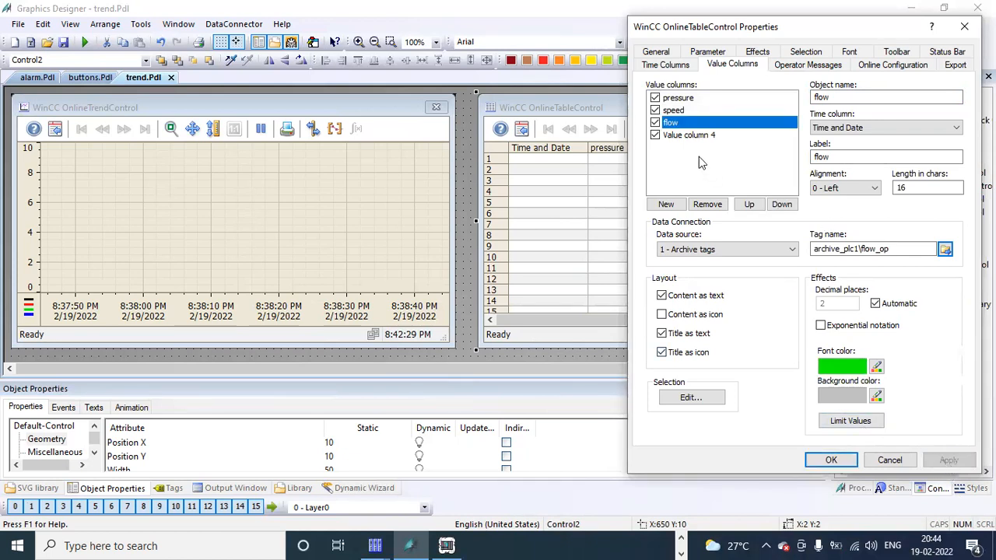
Step: Rename Value column 4 of the table control as "level"
{"action": "left_click", "coordinate": [705, 137]}
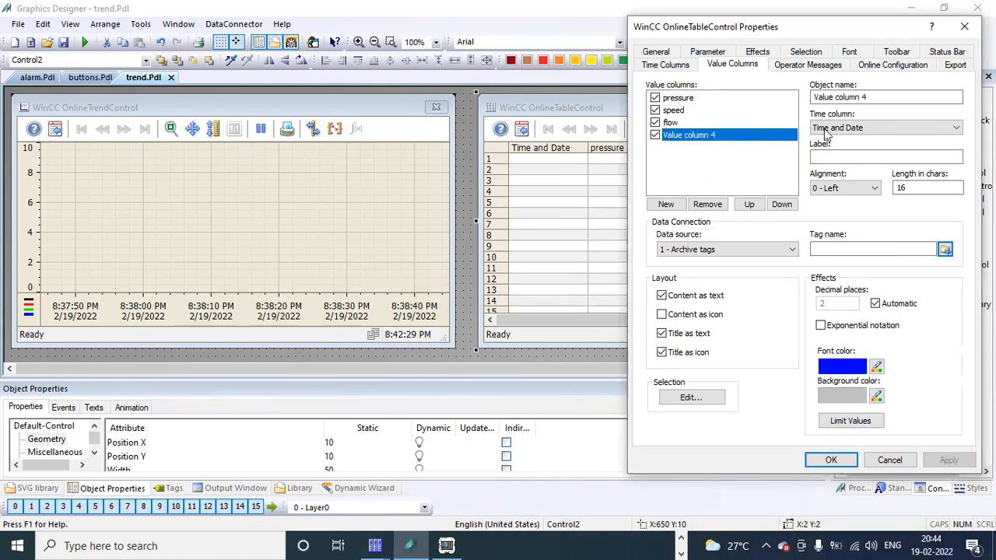
{"action": "left_click", "coordinate": [879, 95]}
{"action": "key", "text": "BackSpace"}
{"action": "key", "text": "BackSpace"}
{"action": "key", "text": "BackSpace"}
{"action": "key", "text": "BackSpace"}
{"action": "key", "text": "BackSpace"}
{"action": "key", "text": "BackSpace"}
{"action": "key", "text": "BackSpace"}
{"action": "key", "text": "BackSpace"}
{"action": "key", "text": "BackSpace"}
{"action": "key", "text": "BackSpace"}
{"action": "key", "text": "BackSpace"}
{"action": "key", "text": "BackSpace"}
{"action": "key", "text": "BackSpace"}
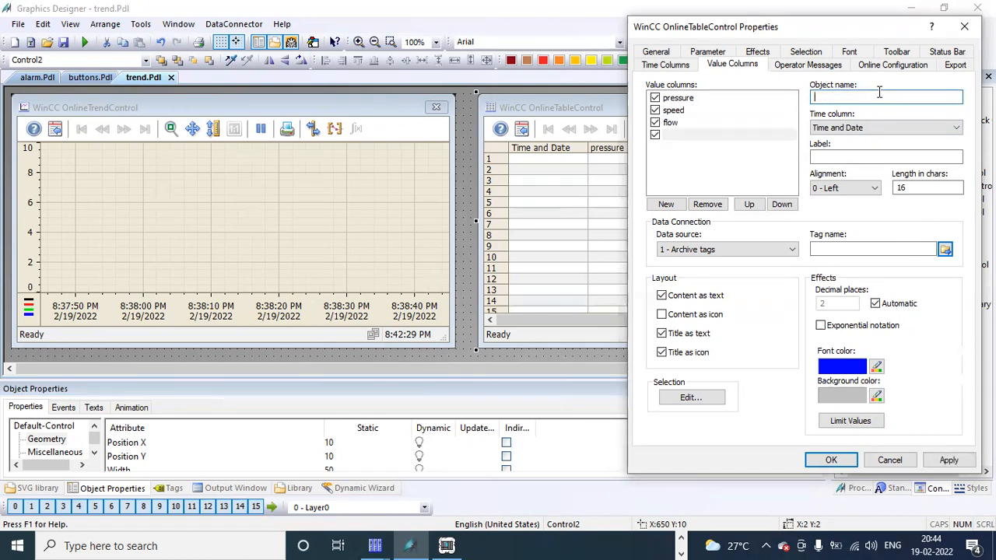
{"action": "type", "text": "level"}
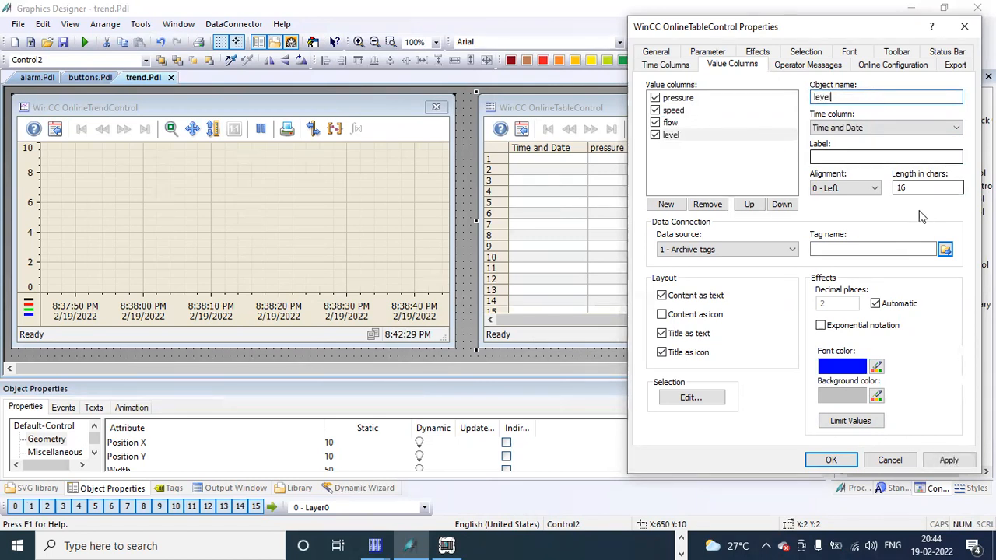
Step: Connect the level column to the archive tag level, label it "level" and accept the table control's settings
{"action": "left_click", "coordinate": [945, 249]}
{"action": "left_click", "coordinate": [513, 184]}
{"action": "double_click", "coordinate": [514, 185]}
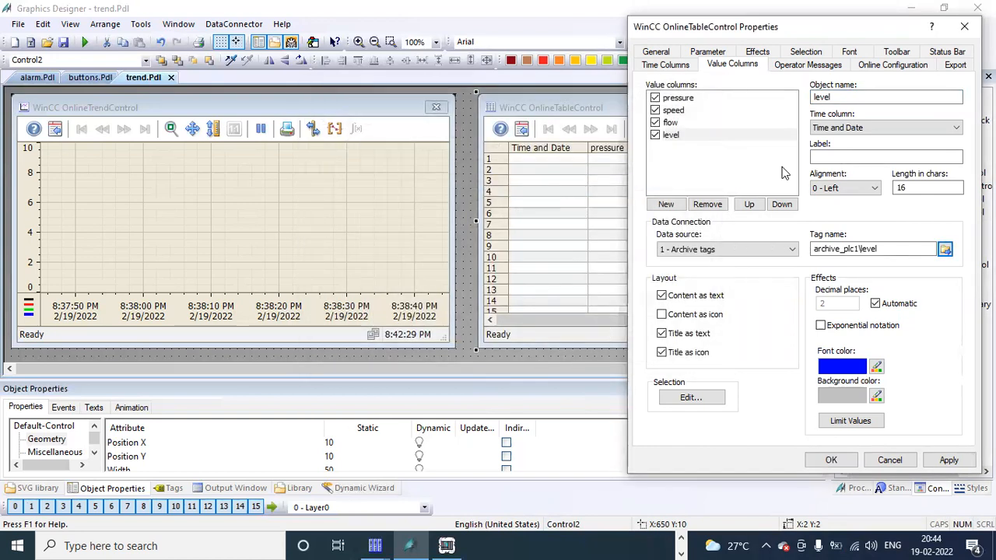
{"action": "left_click", "coordinate": [814, 156]}
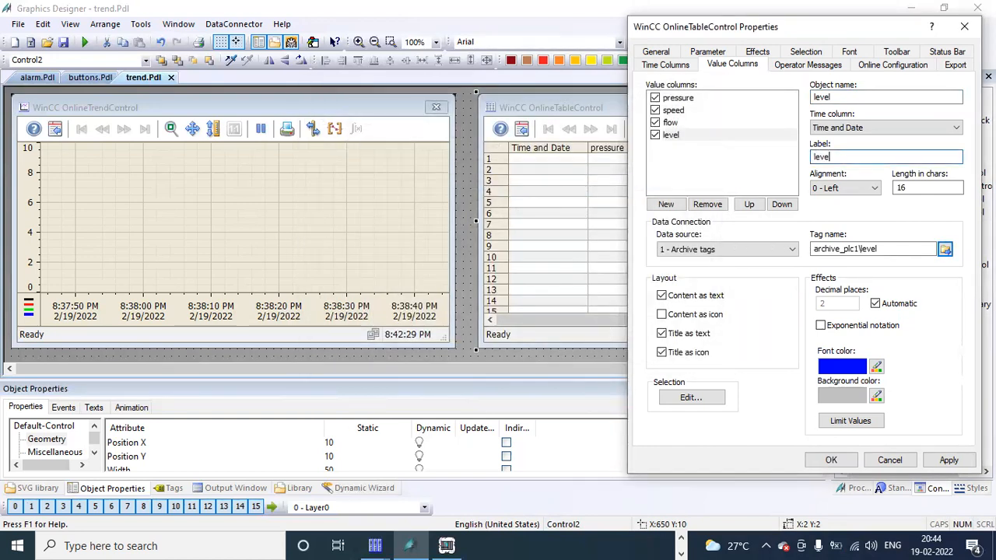
{"action": "left_click", "coordinate": [948, 461]}
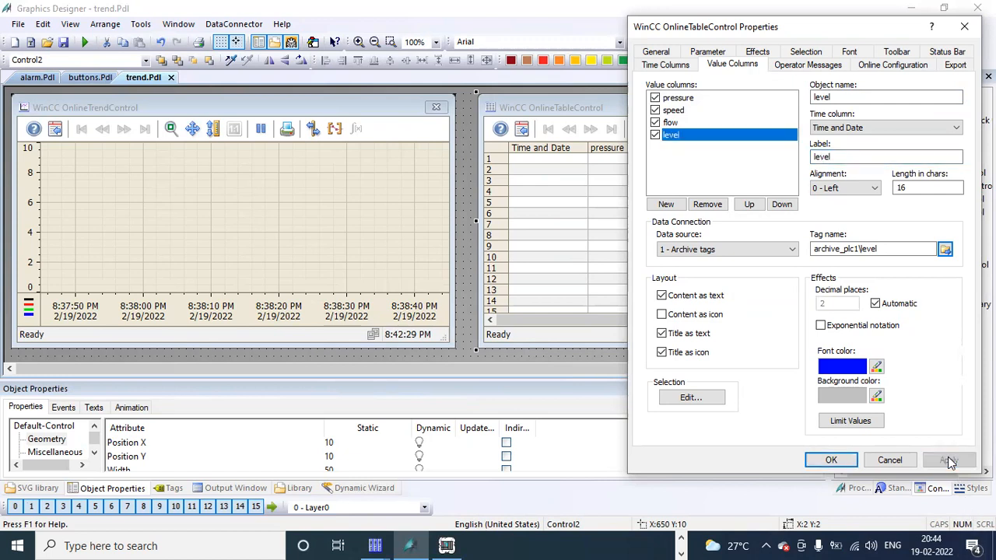
{"action": "left_click", "coordinate": [827, 460]}
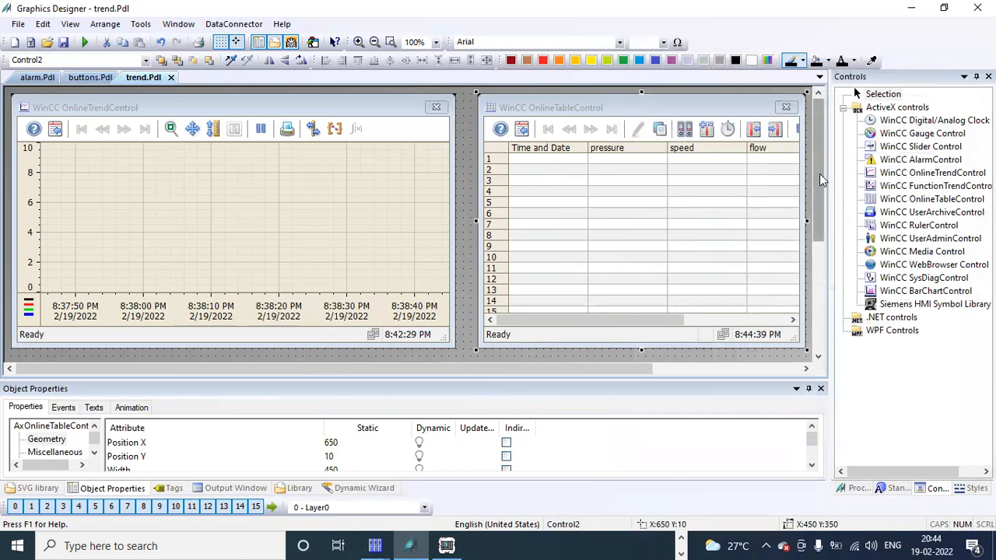
Step: Place a WinCC RulerControl of about 610 × 140 directly below the OnlineTrendControl
{"action": "left_click_drag", "start_coordinate": [820, 173], "coordinate": [824, 219]}
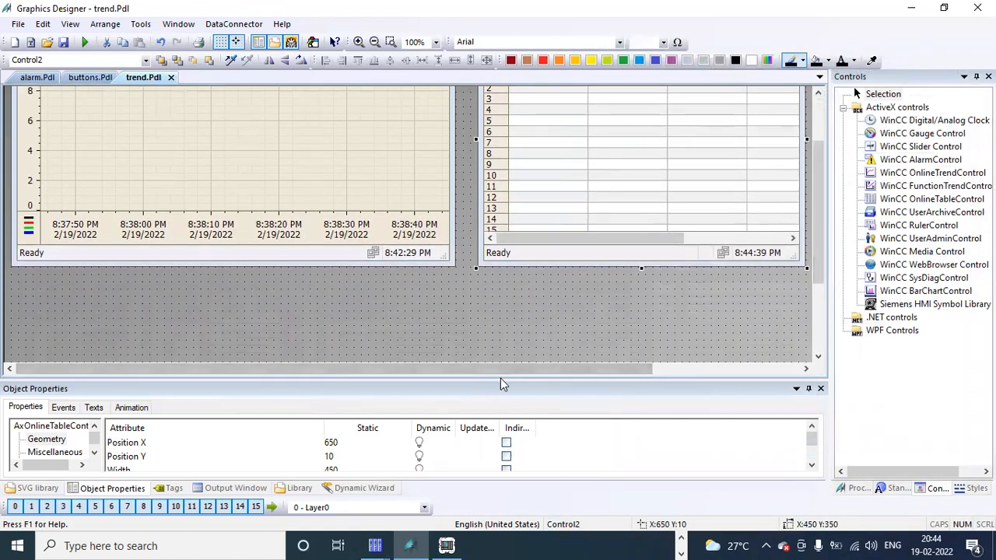
{"action": "left_click_drag", "start_coordinate": [501, 378], "coordinate": [500, 412]}
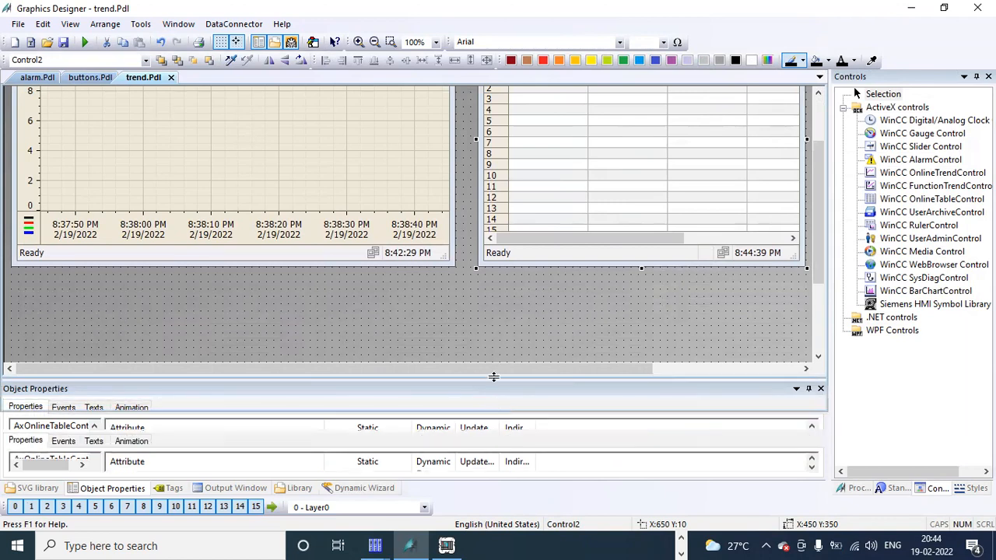
{"action": "left_click", "coordinate": [902, 226]}
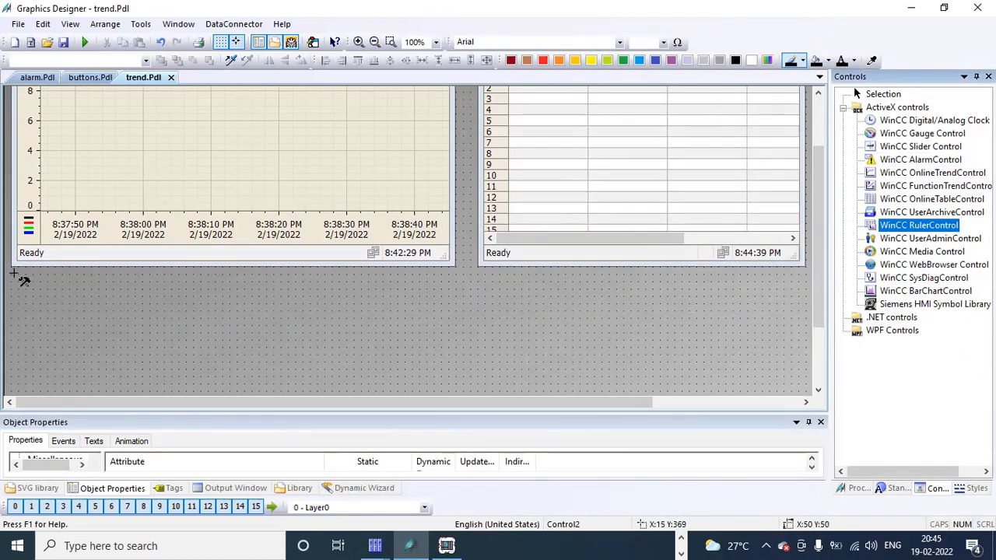
{"action": "left_click_drag", "start_coordinate": [12, 273], "coordinate": [459, 378]}
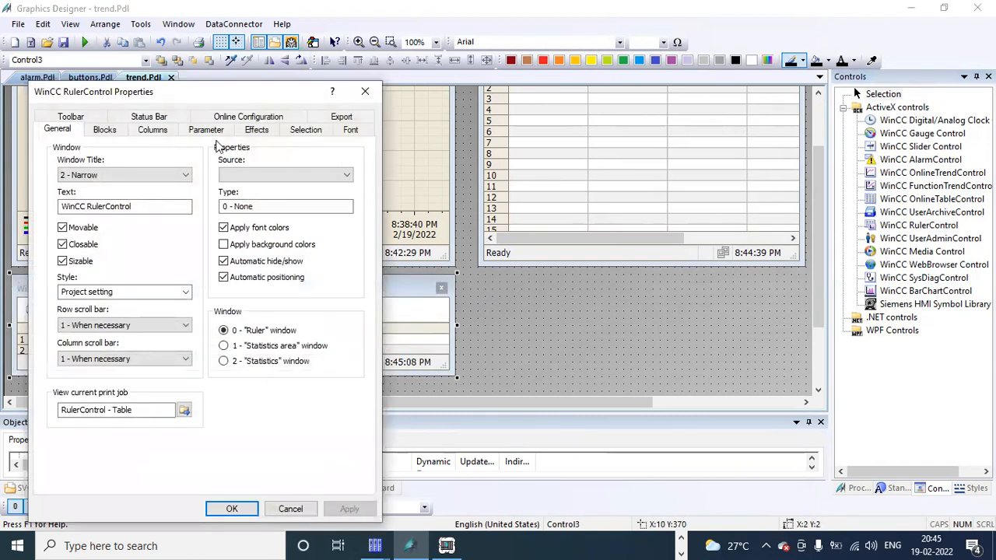
Step: Set the RulerControl's source to Control1 and accept its properties
{"action": "left_click", "coordinate": [345, 174]}
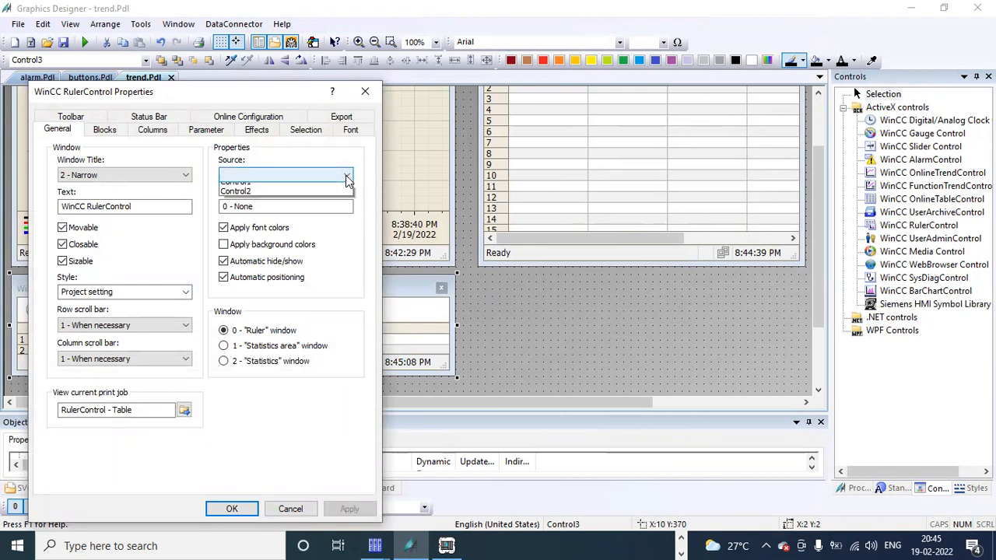
{"action": "left_click", "coordinate": [323, 199]}
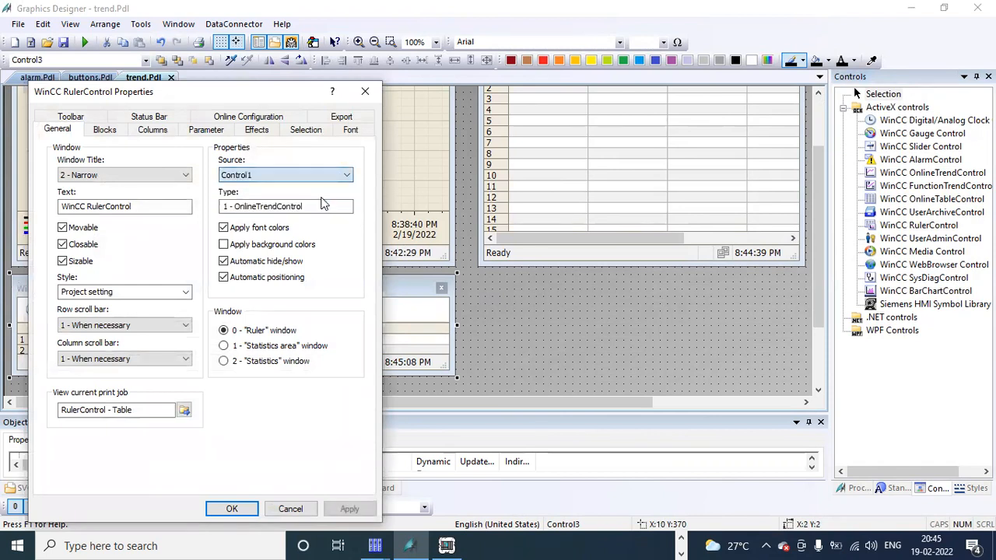
{"action": "left_click", "coordinate": [344, 510]}
{"action": "left_click", "coordinate": [234, 509]}
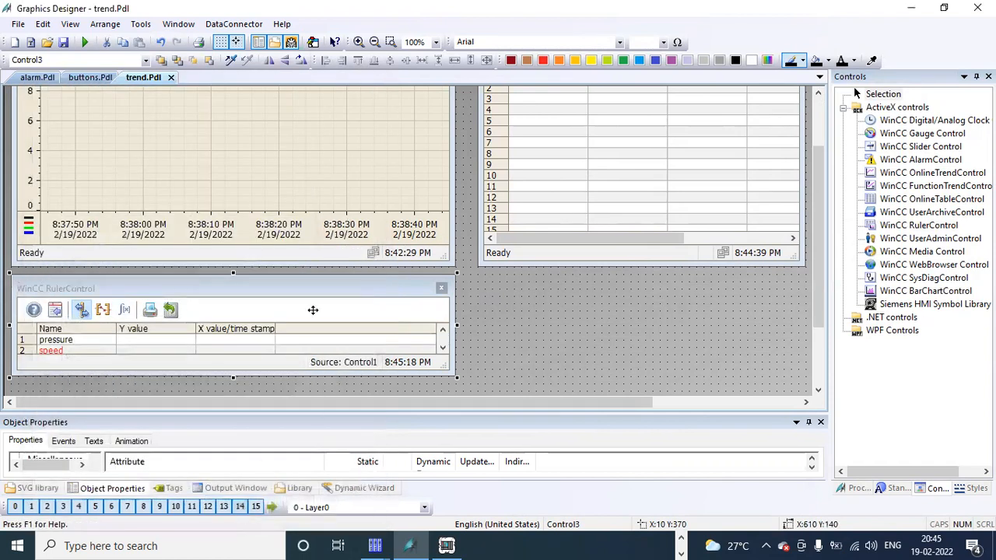
{"action": "left_click", "coordinate": [264, 129]}
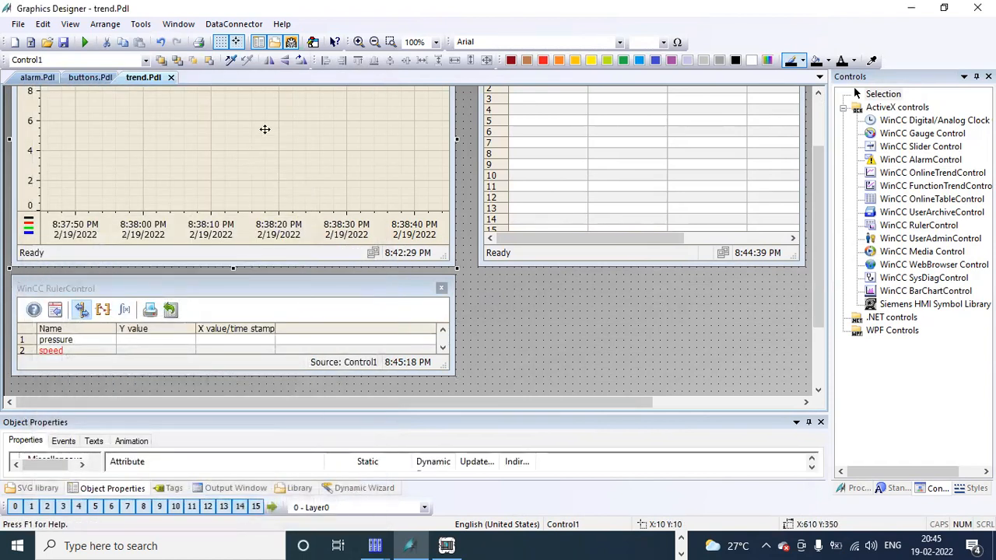
{"action": "left_click", "coordinate": [590, 158]}
{"action": "left_click", "coordinate": [335, 182]}
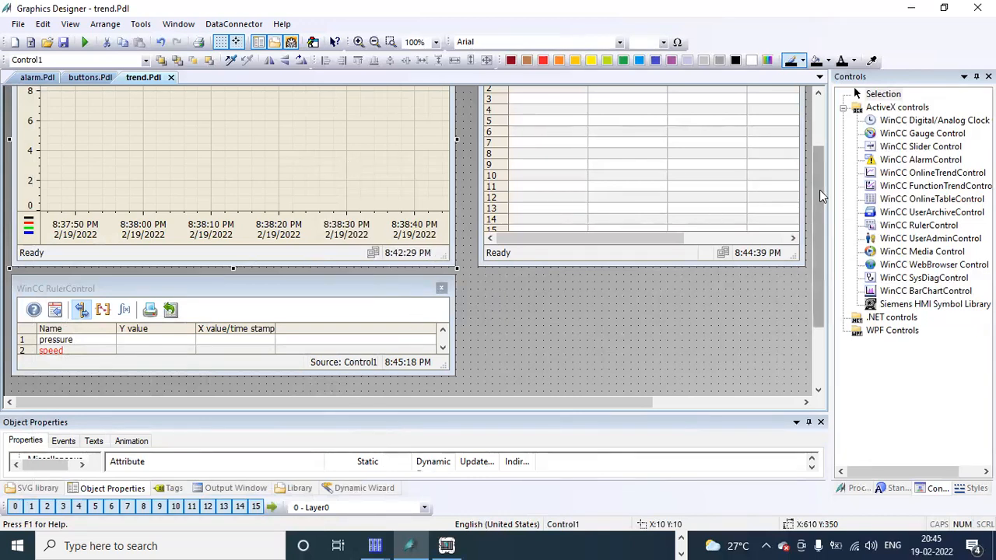
Step: Place a WinCC Slider Control of about 100 × 250 below the OnlineTableControl, beside the RulerControl
{"action": "left_click_drag", "start_coordinate": [819, 190], "coordinate": [826, 259]}
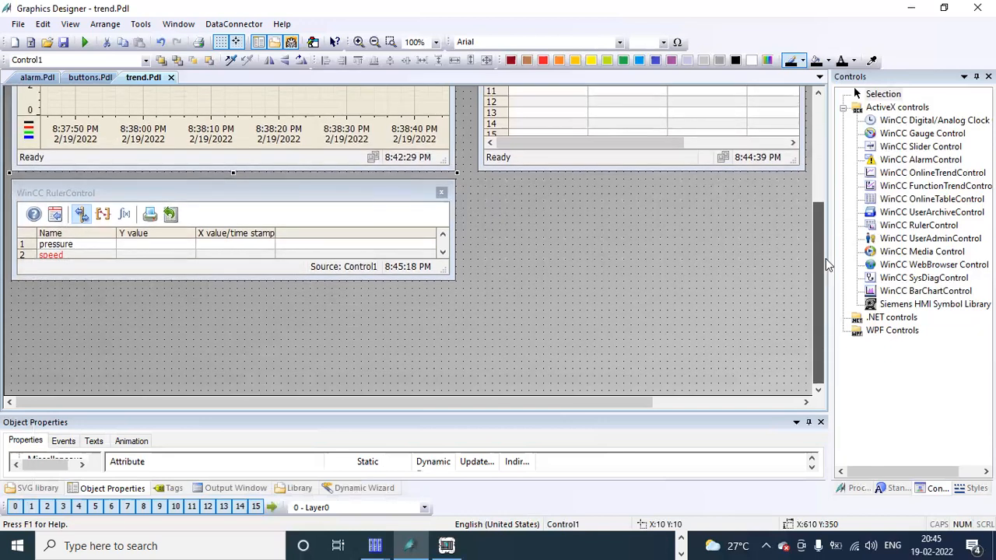
{"action": "left_click_drag", "start_coordinate": [557, 401], "coordinate": [654, 406]}
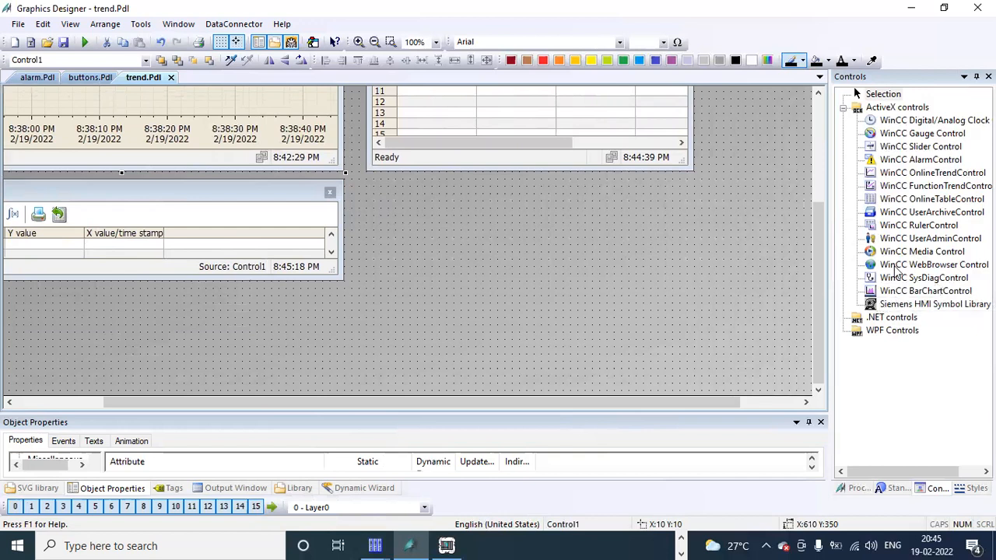
{"action": "left_click", "coordinate": [901, 147]}
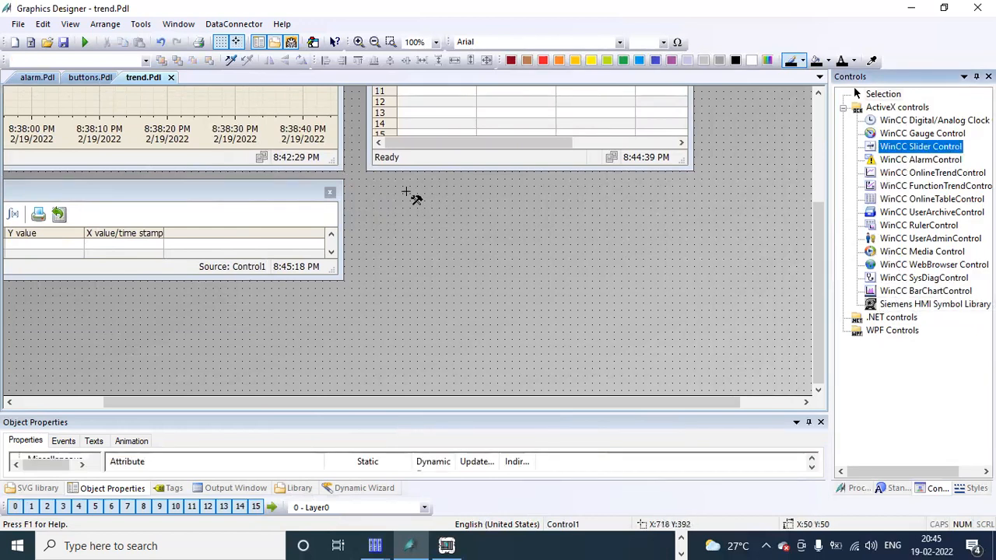
{"action": "mouse_move", "coordinate": [373, 176]}
{"action": "left_mouse_down"}
{"action": "mouse_move", "coordinate": [409, 210]}
{"action": "mouse_move", "coordinate": [457, 342]}
{"action": "mouse_move", "coordinate": [449, 365]}
{"action": "left_mouse_up"}
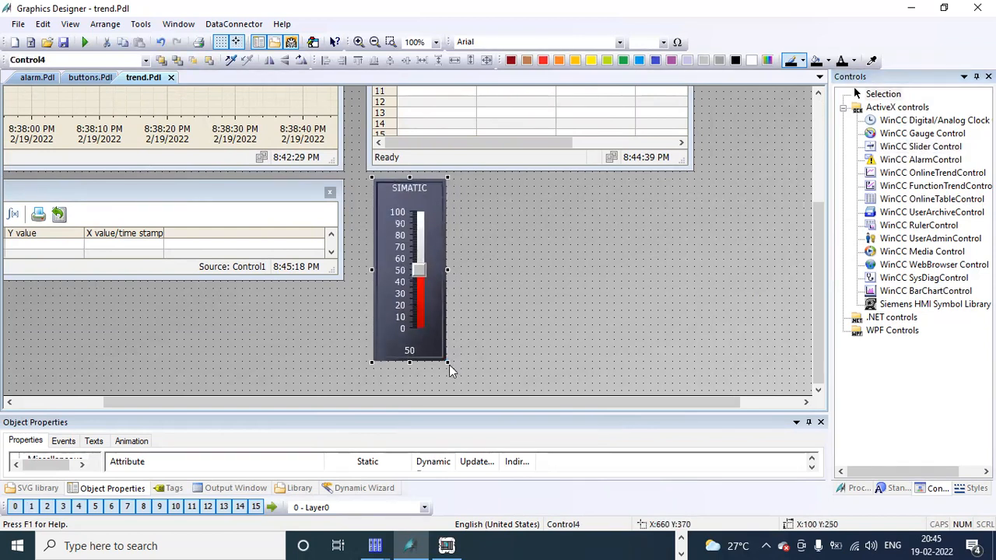
Step: Duplicate the slider twice and line the copies up beside it at about X 810 and X 970, Y 370
{"action": "right_click", "coordinate": [416, 266]}
{"action": "left_click", "coordinate": [461, 307]}
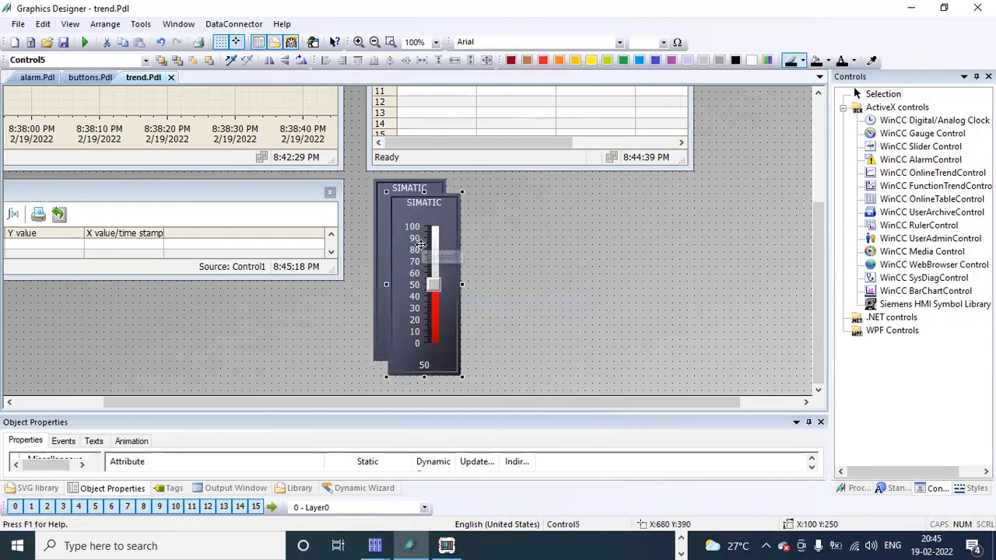
{"action": "left_click_drag", "start_coordinate": [512, 202], "coordinate": [509, 230]}
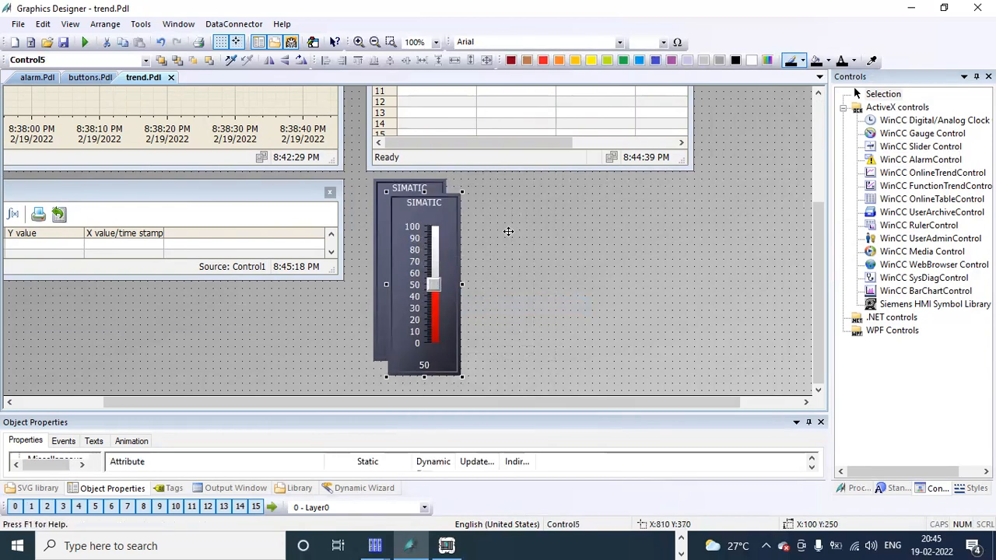
{"action": "right_click", "coordinate": [542, 248]}
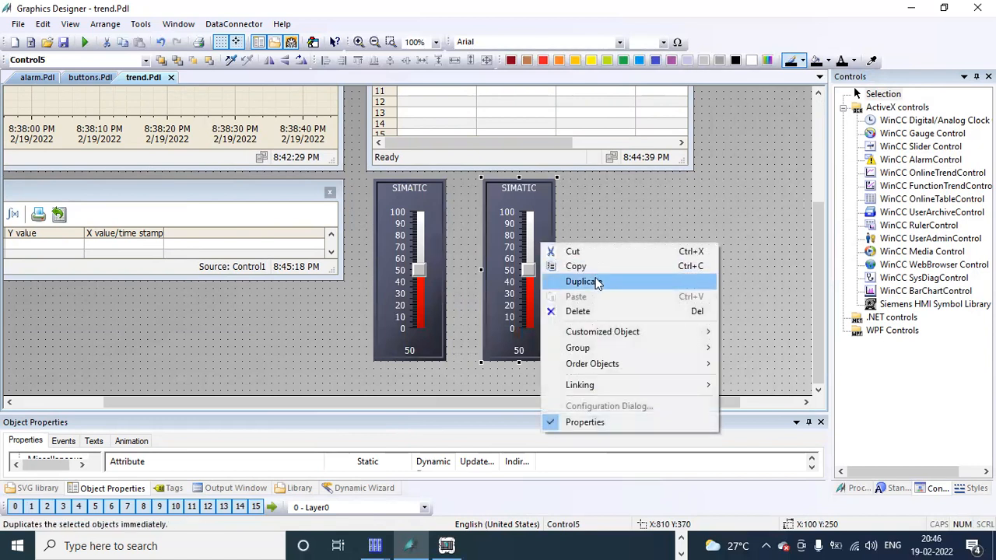
{"action": "left_click", "coordinate": [596, 284]}
{"action": "left_click_drag", "start_coordinate": [553, 233], "coordinate": [659, 218]}
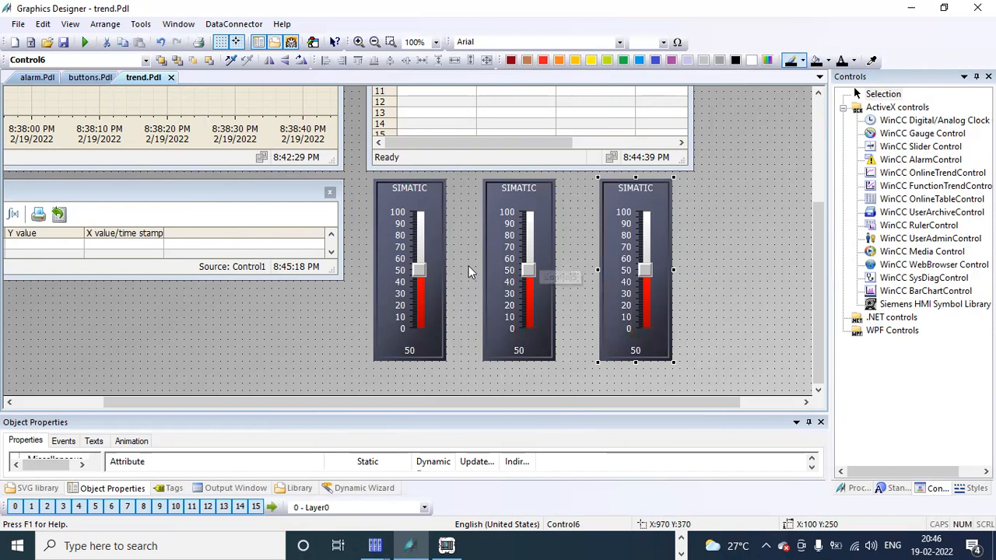
Step: Set the first slider's caption to "pressure_ip" in its control properties
{"action": "left_click_drag", "start_coordinate": [406, 343], "coordinate": [406, 314]}
{"action": "left_click", "coordinate": [407, 201]}
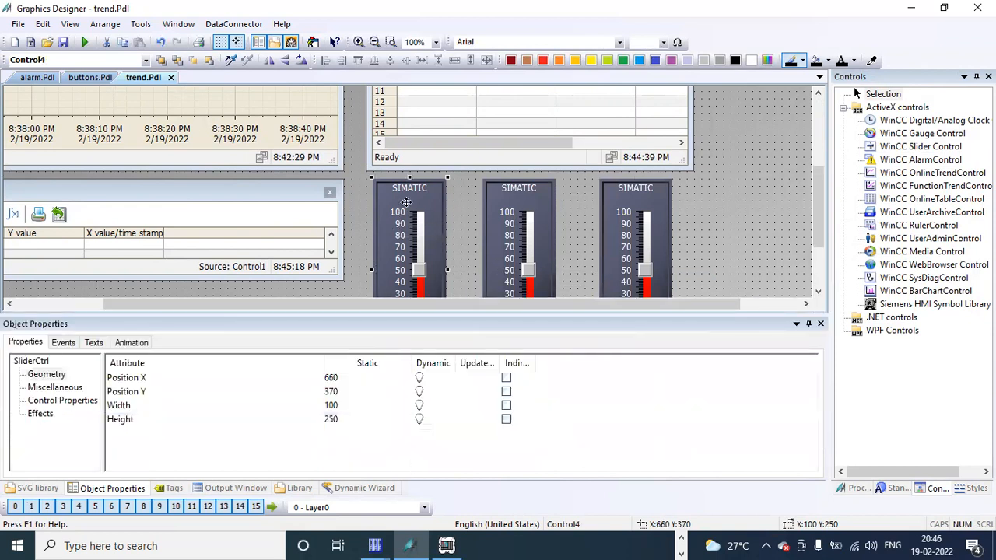
{"action": "left_click", "coordinate": [69, 401]}
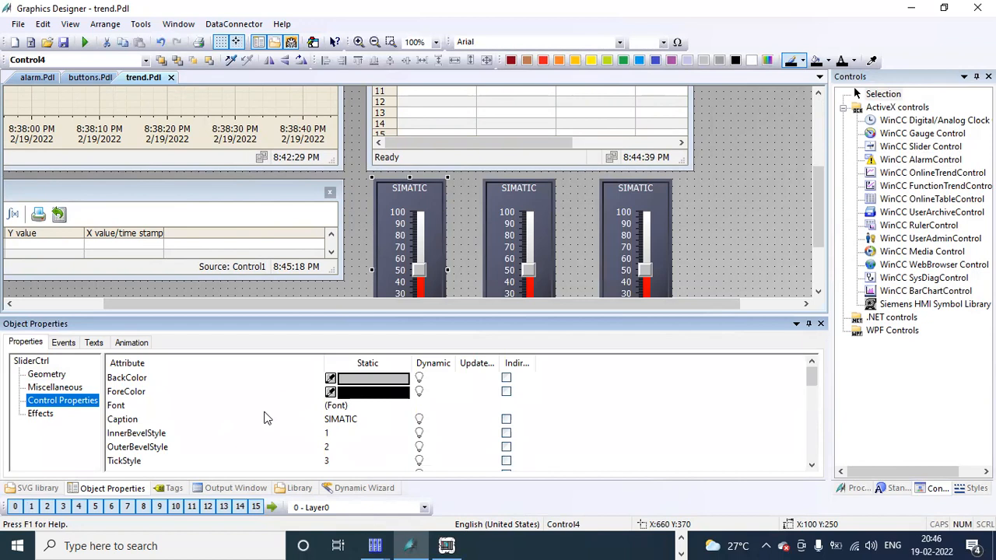
{"action": "double_click", "coordinate": [347, 420]}
{"action": "type", "text": "pressure_ip"}
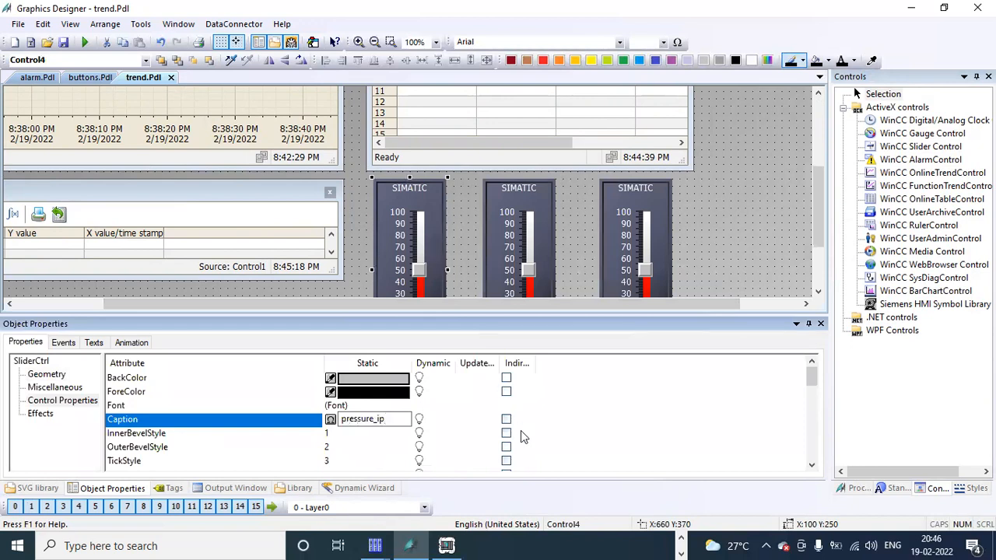
{"action": "key", "text": "Return"}
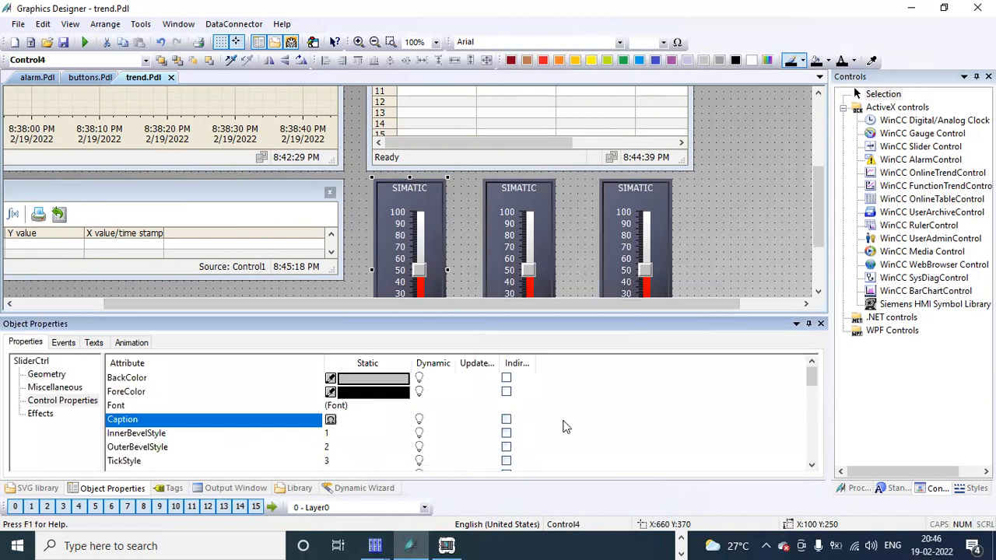
Step: Link the pressure_ip slider's Position attribute to the WinCC tag PRESSURE_IP from the TCP/IP connection plc1
{"action": "left_click_drag", "start_coordinate": [811, 378], "coordinate": [811, 412]}
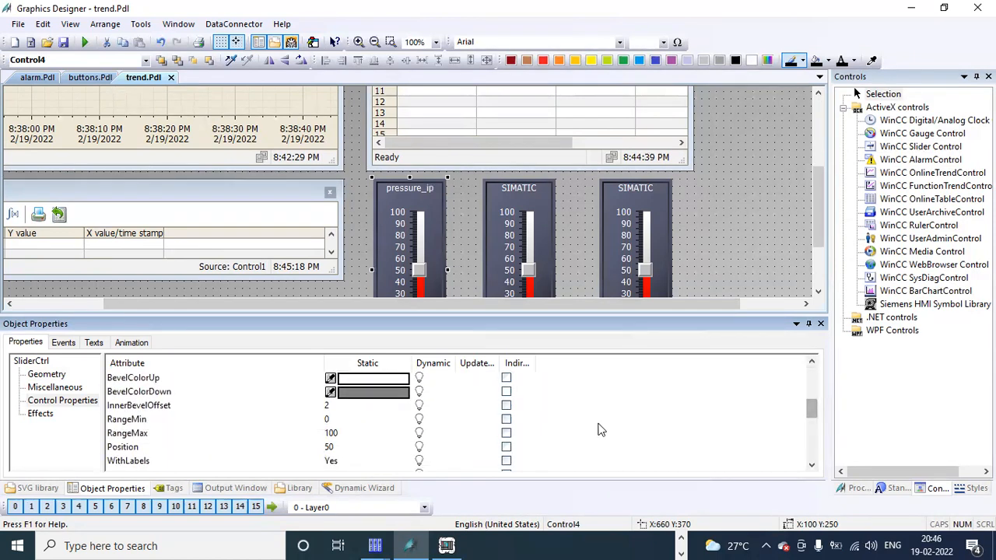
{"action": "left_click", "coordinate": [419, 450]}
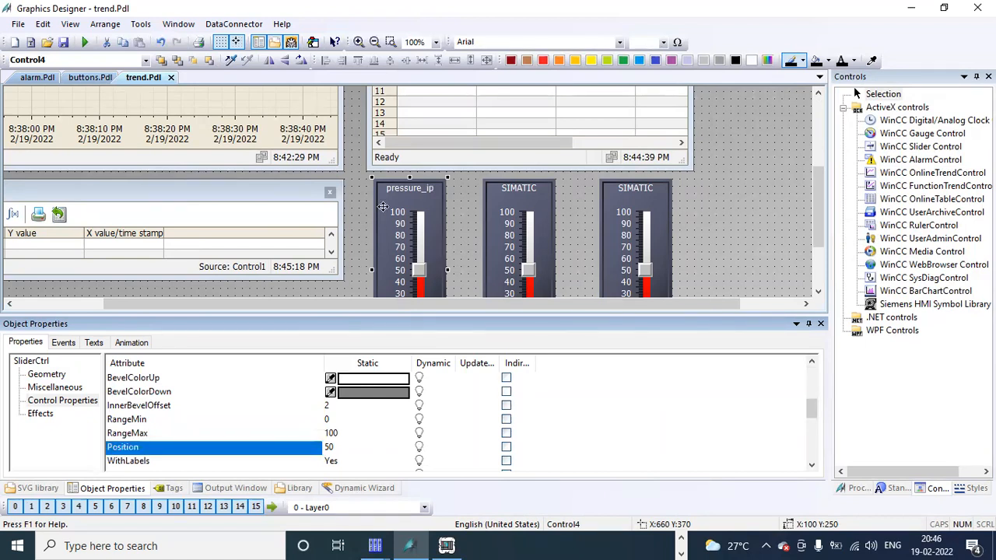
{"action": "right_click", "coordinate": [420, 449]}
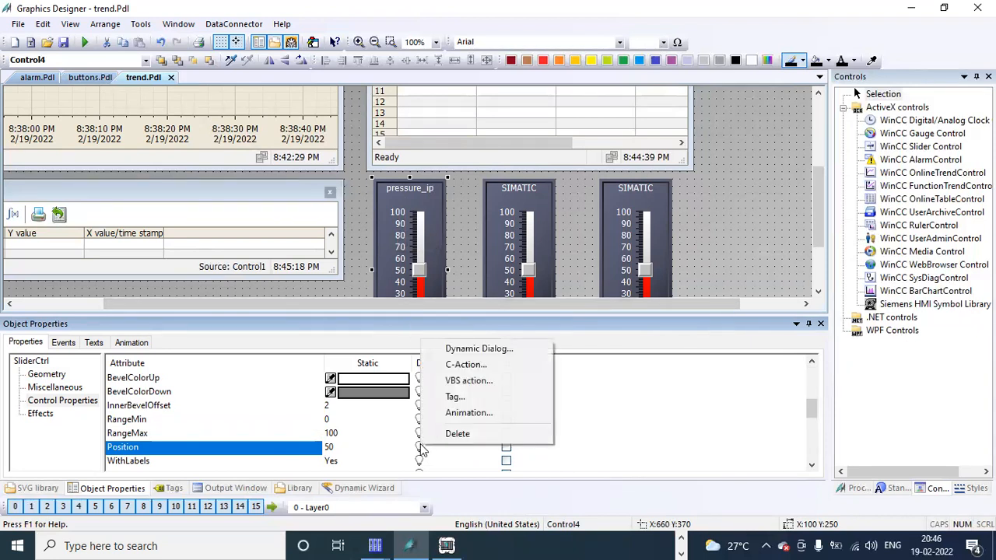
{"action": "left_click", "coordinate": [455, 397]}
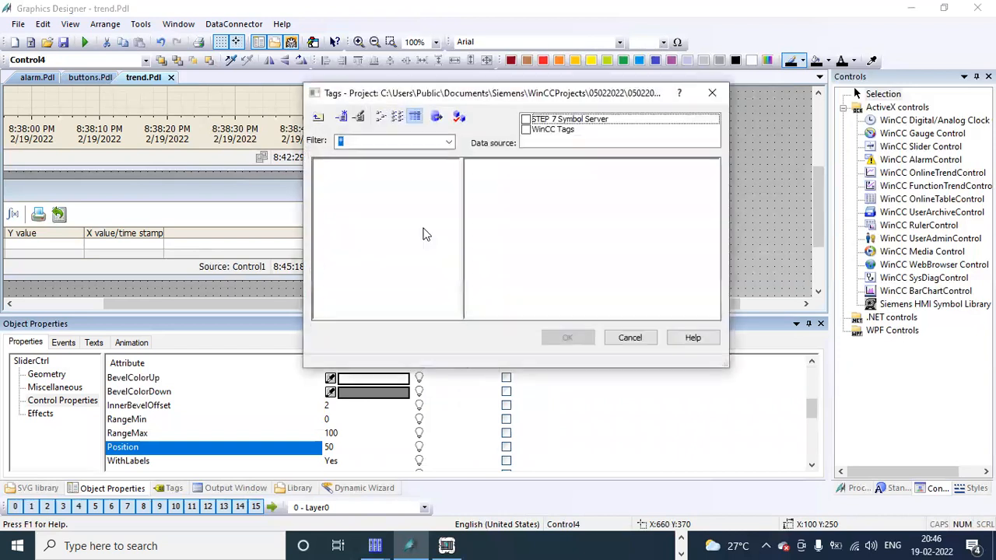
{"action": "left_click", "coordinate": [526, 129]}
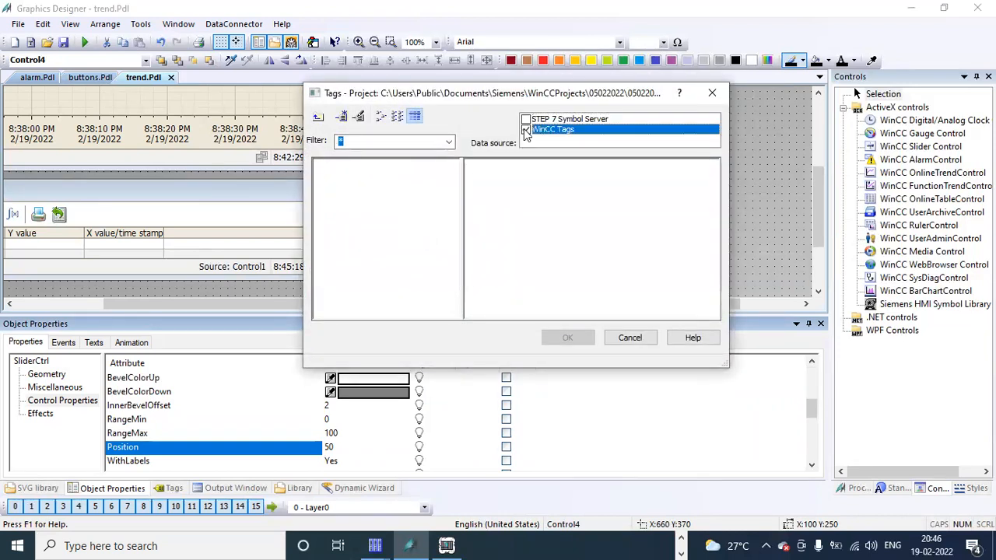
{"action": "double_click", "coordinate": [477, 226]}
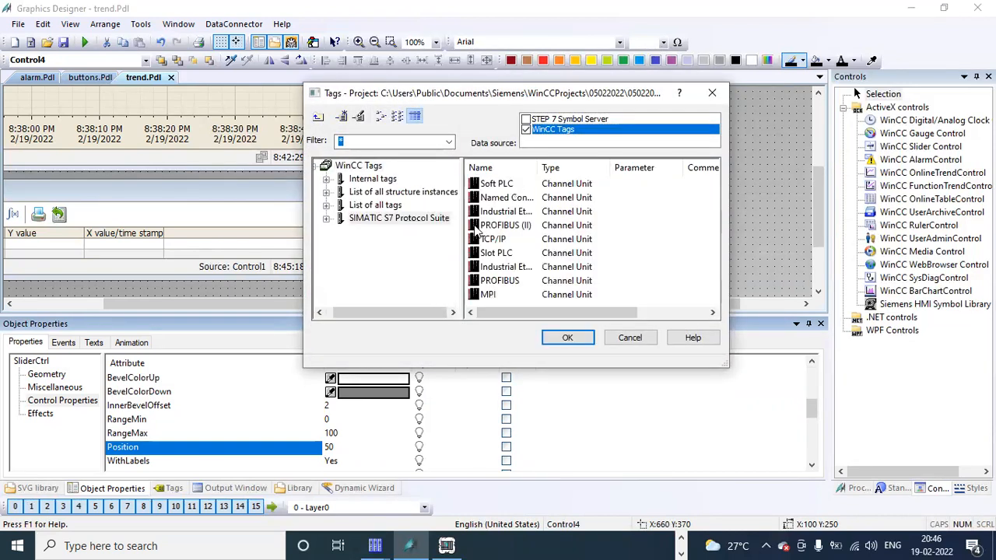
{"action": "double_click", "coordinate": [476, 240]}
{"action": "double_click", "coordinate": [481, 186]}
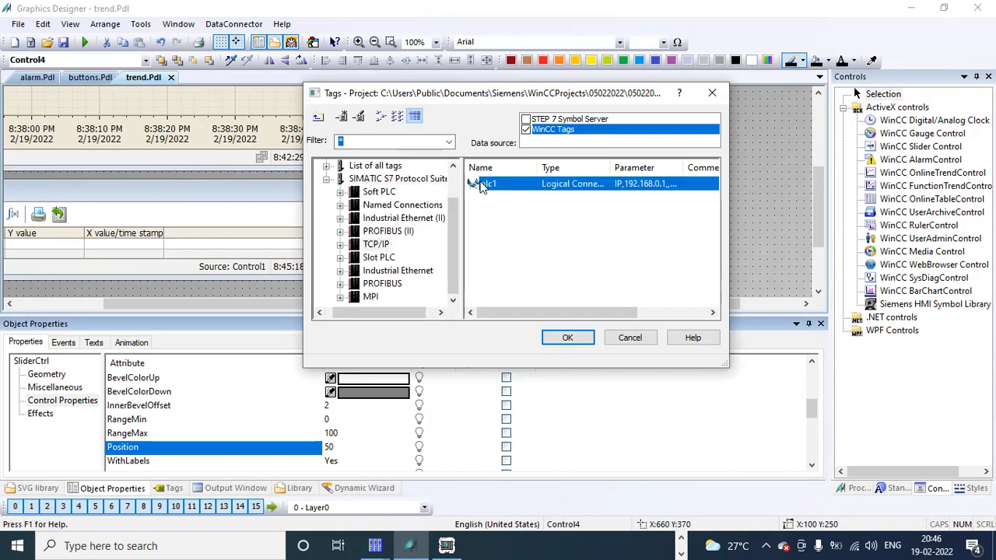
{"action": "left_click", "coordinate": [489, 199]}
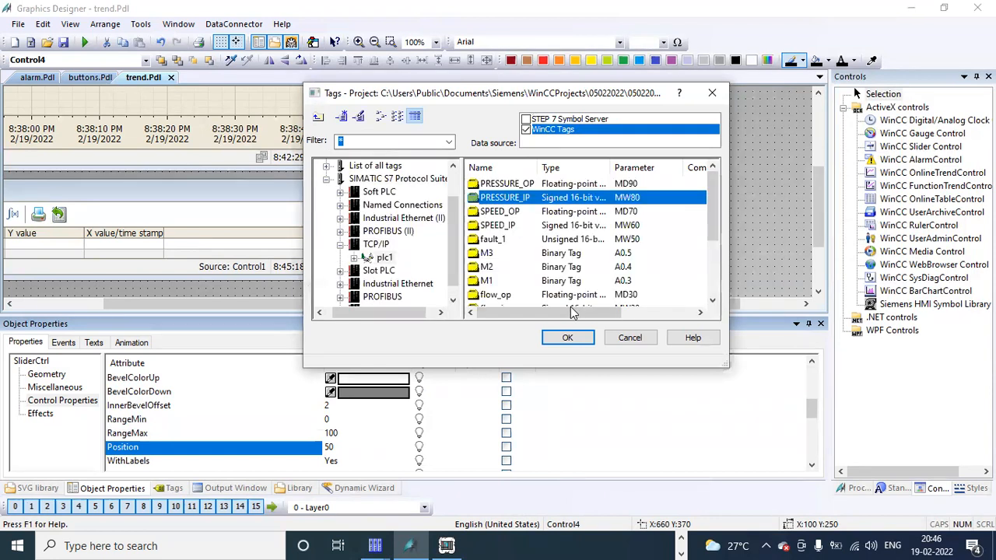
{"action": "left_click", "coordinate": [578, 337]}
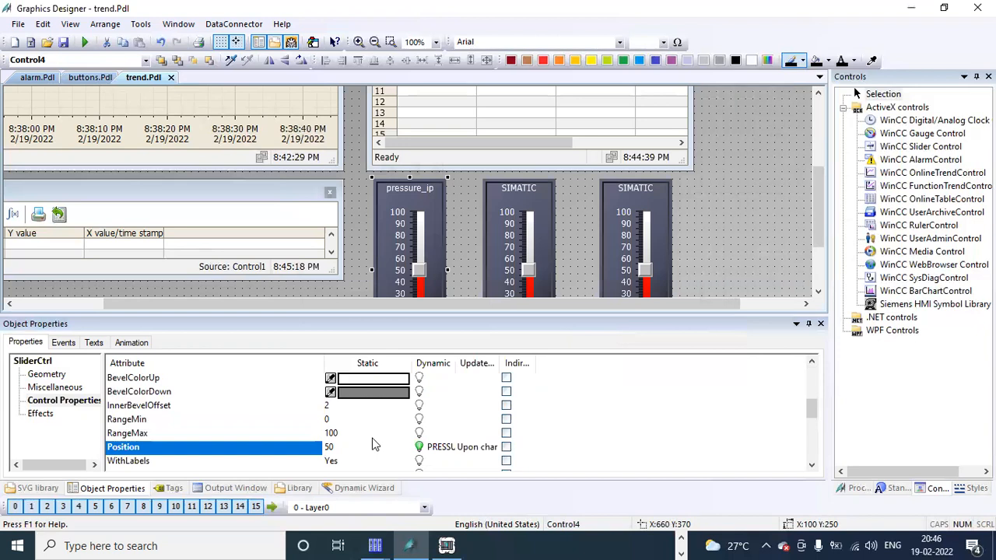
Step: Set the pressure_ip slider's RangeMax to 27648
{"action": "double_click", "coordinate": [331, 434]}
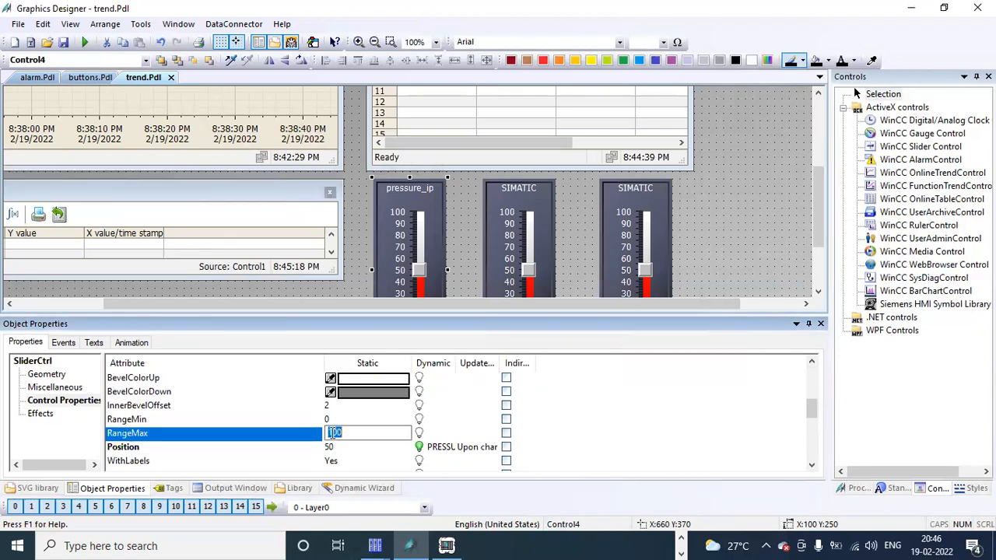
{"action": "type", "text": "27648"}
{"action": "key", "text": "Return"}
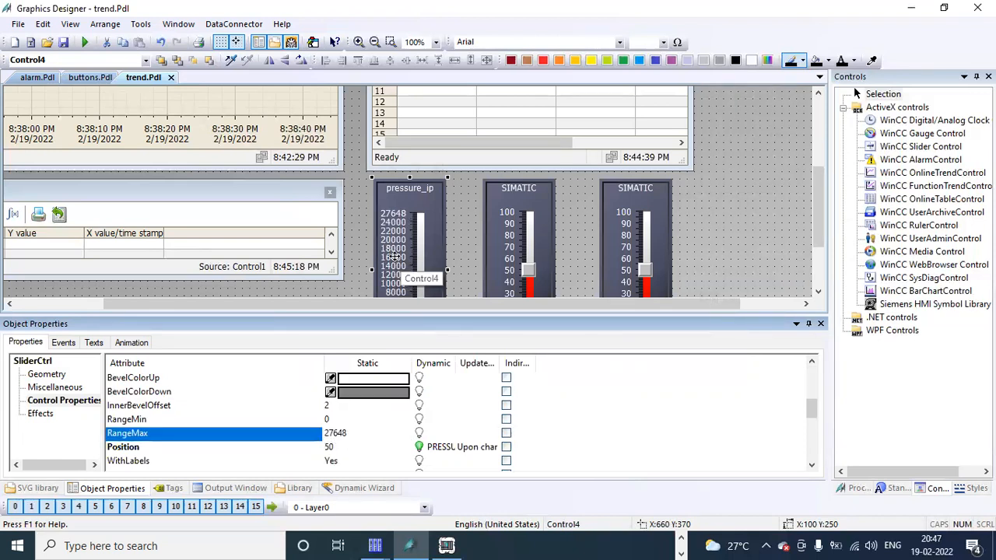
Step: Set the middle slider's caption to "speed"
{"action": "left_click", "coordinate": [510, 248]}
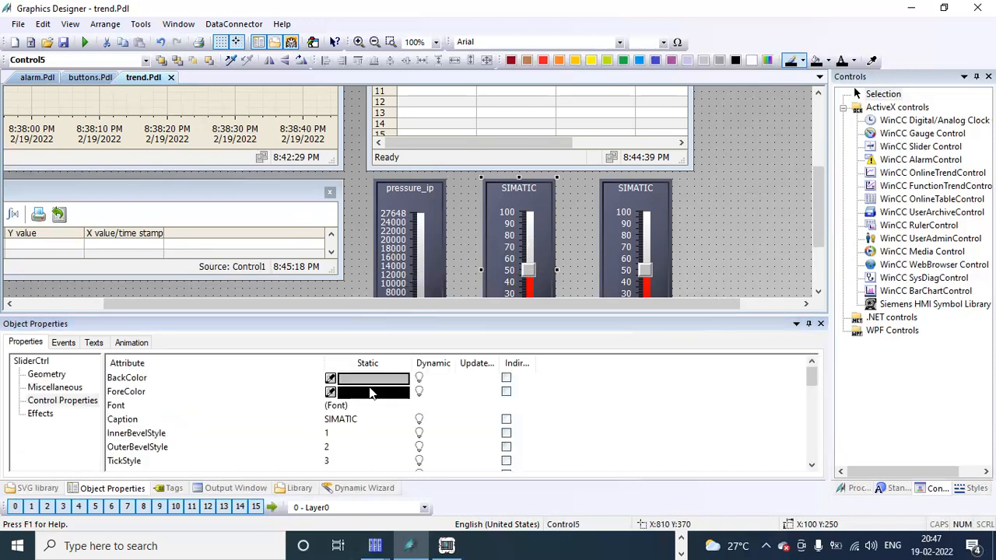
{"action": "double_click", "coordinate": [355, 420]}
{"action": "type", "text": "sp"}
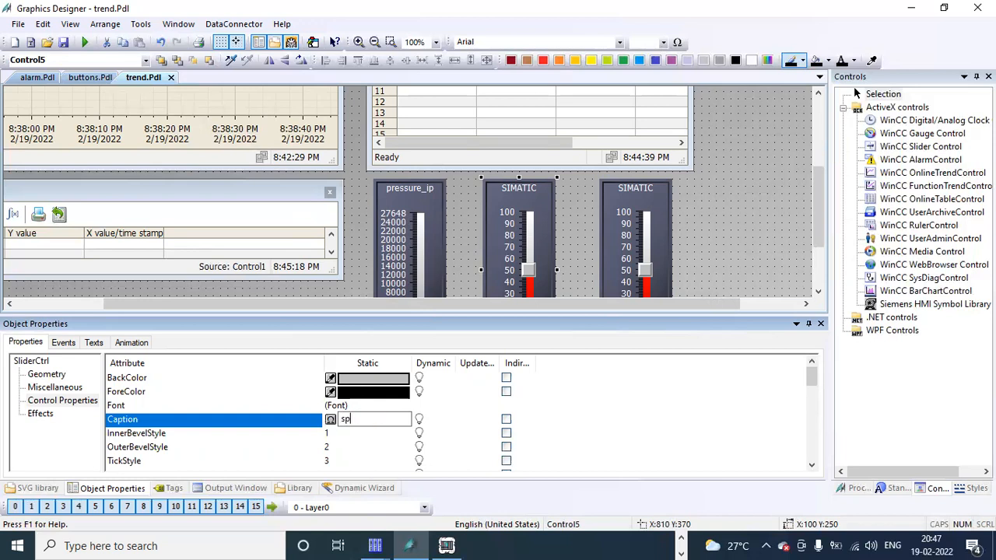
{"action": "type", "text": "eed"}
{"action": "key", "text": "Return"}
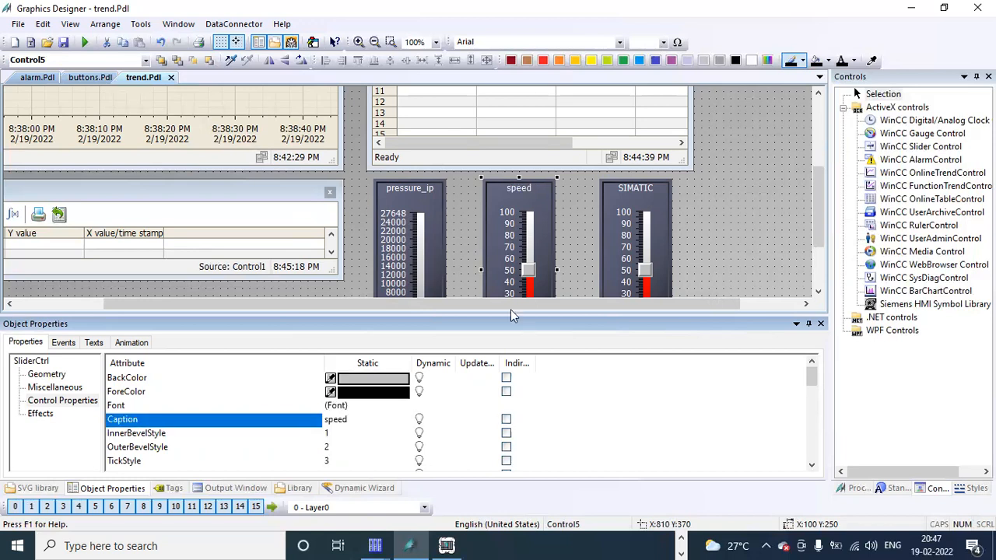
Step: Link the speed slider's Position attribute to the WinCC tag SPEED_IP from the TCP/IP connection plc1
{"action": "left_click_drag", "start_coordinate": [821, 212], "coordinate": [819, 252]}
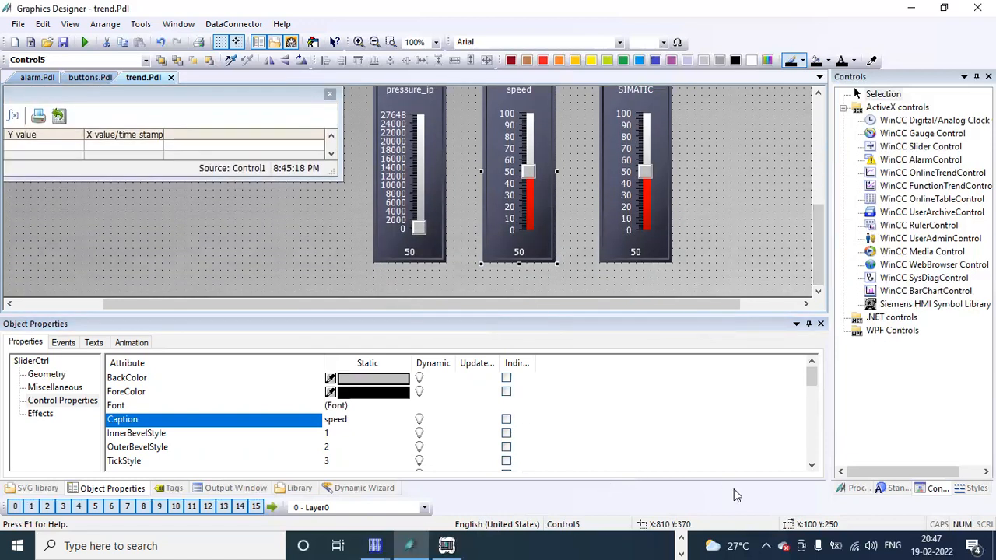
{"action": "left_click", "coordinate": [812, 466]}
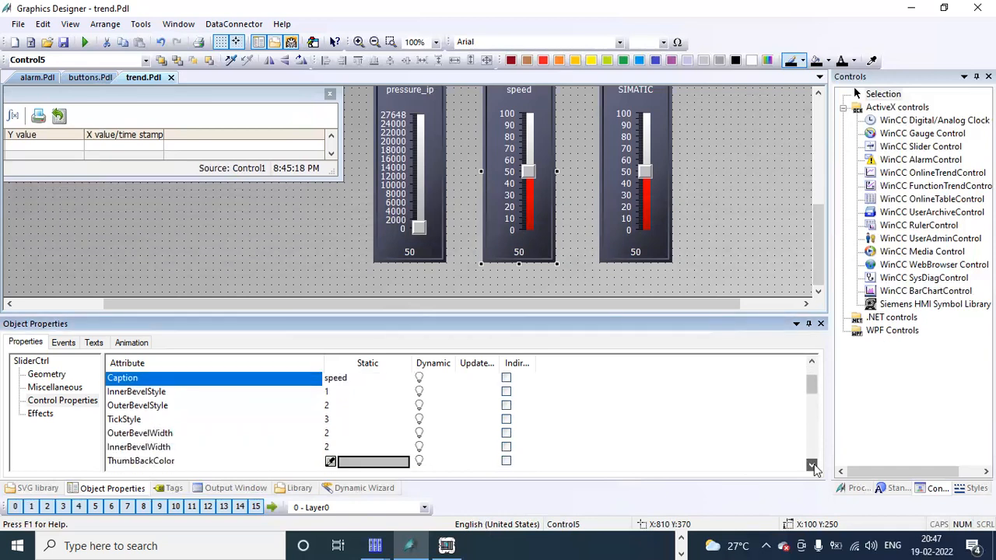
{"action": "left_click", "coordinate": [812, 465]}
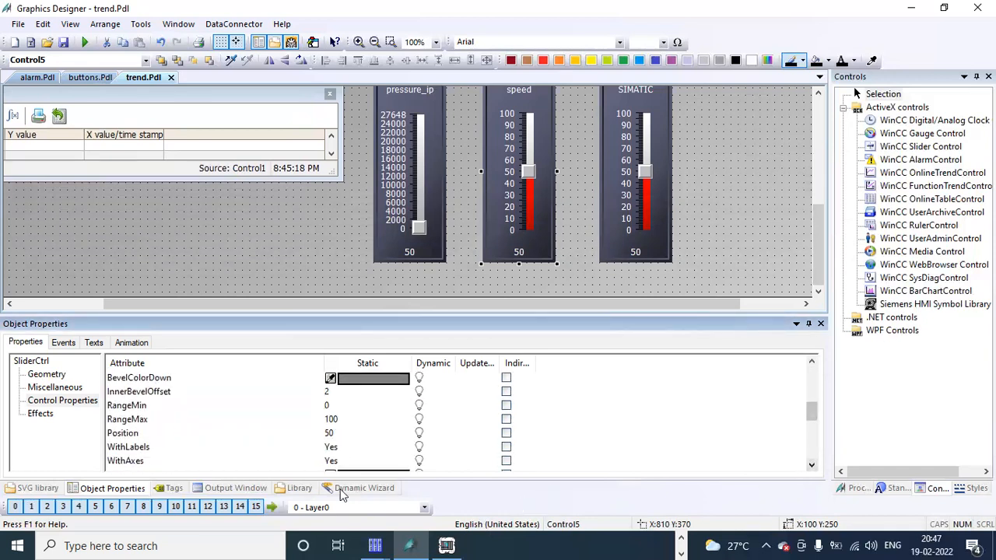
{"action": "left_click", "coordinate": [419, 435]}
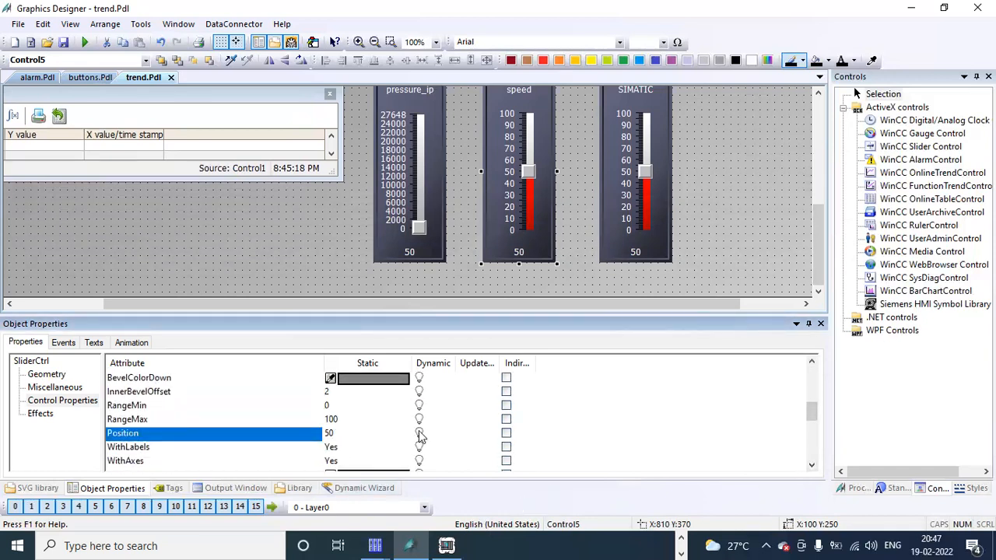
{"action": "right_click", "coordinate": [419, 435]}
{"action": "left_click", "coordinate": [459, 381]}
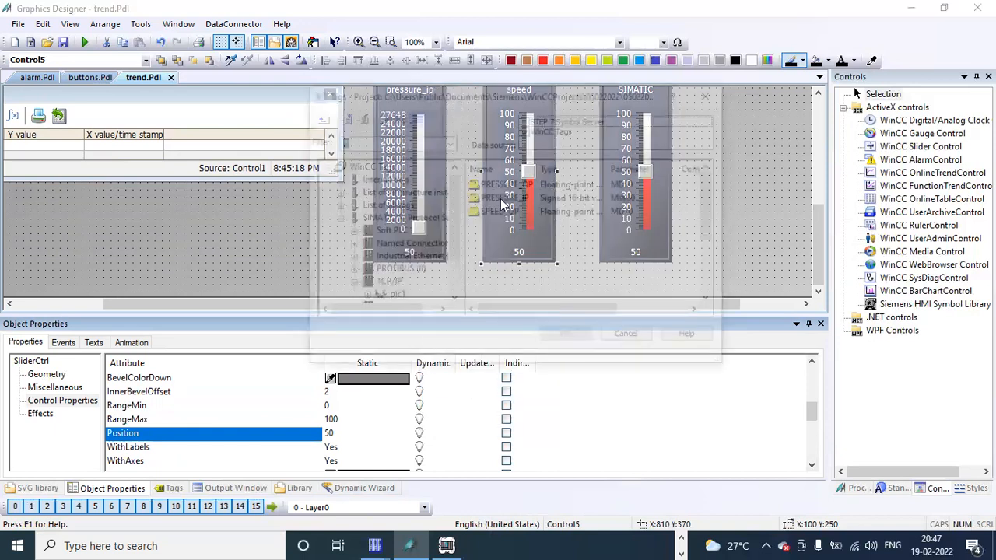
{"action": "double_click", "coordinate": [499, 225]}
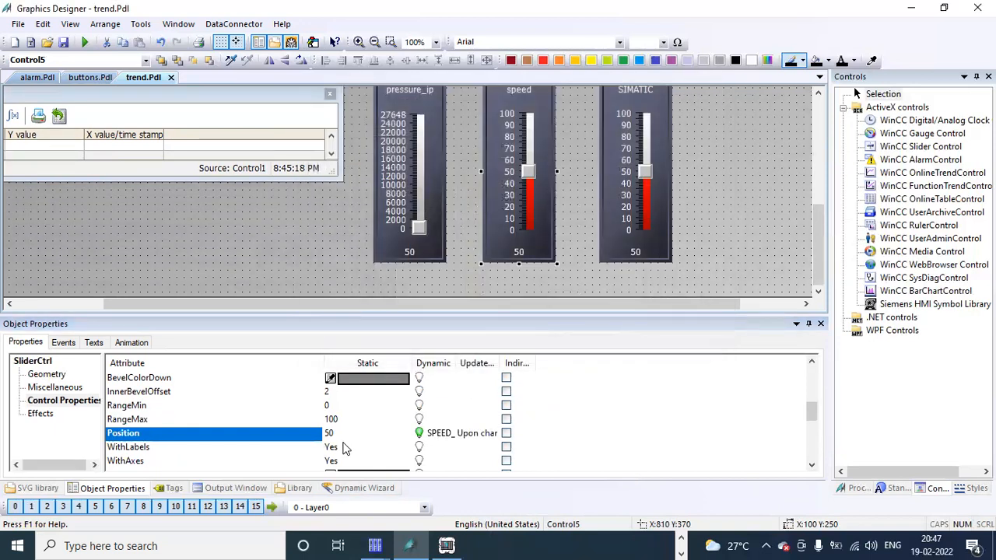
Step: Set the speed slider's RangeMax to 27648
{"action": "left_click", "coordinate": [334, 419]}
{"action": "left_click", "coordinate": [335, 420]}
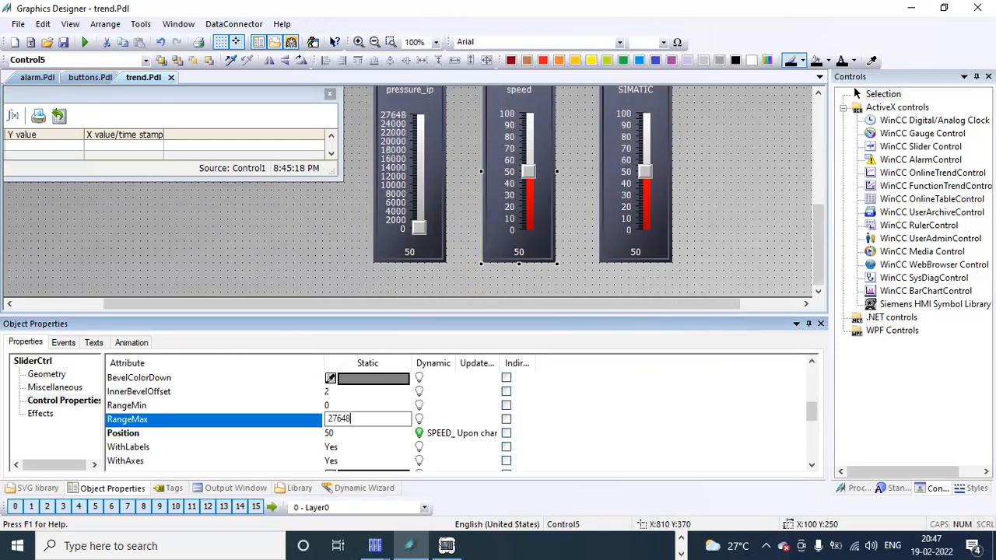
{"action": "type", "text": "27648"}
{"action": "key", "text": "Return"}
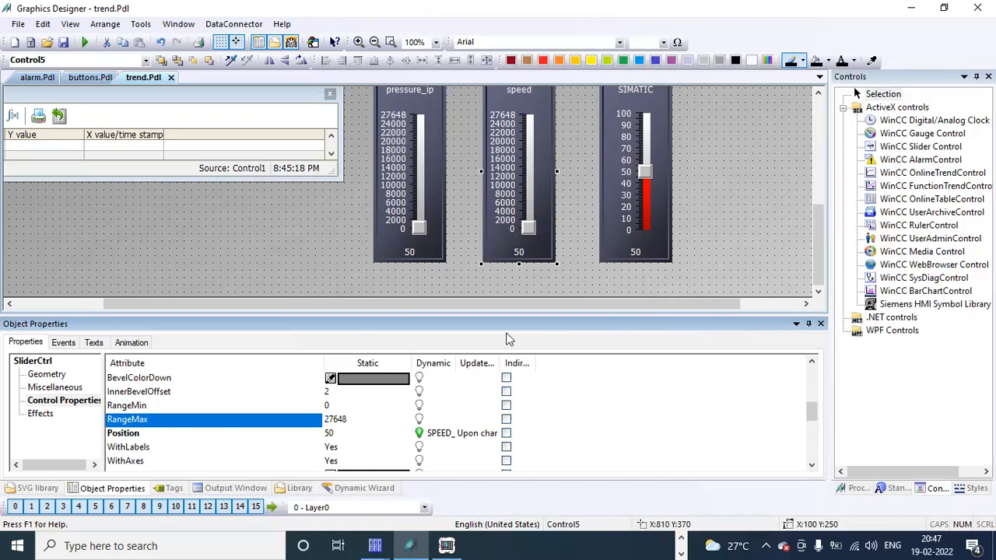
Step: Set the third slider's caption to "flow" in its control properties
{"action": "left_click", "coordinate": [636, 136]}
{"action": "double_click", "coordinate": [350, 420]}
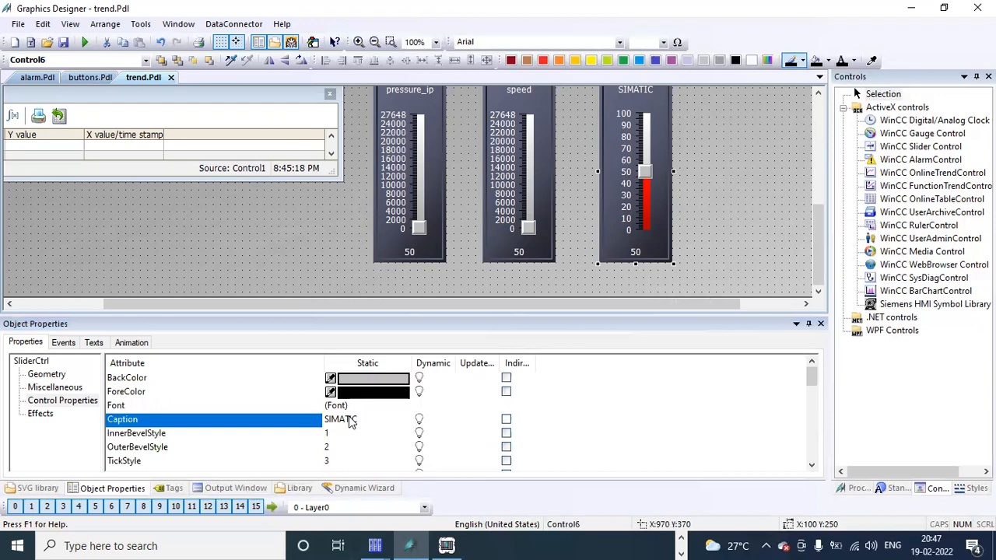
{"action": "type", "text": "flow"}
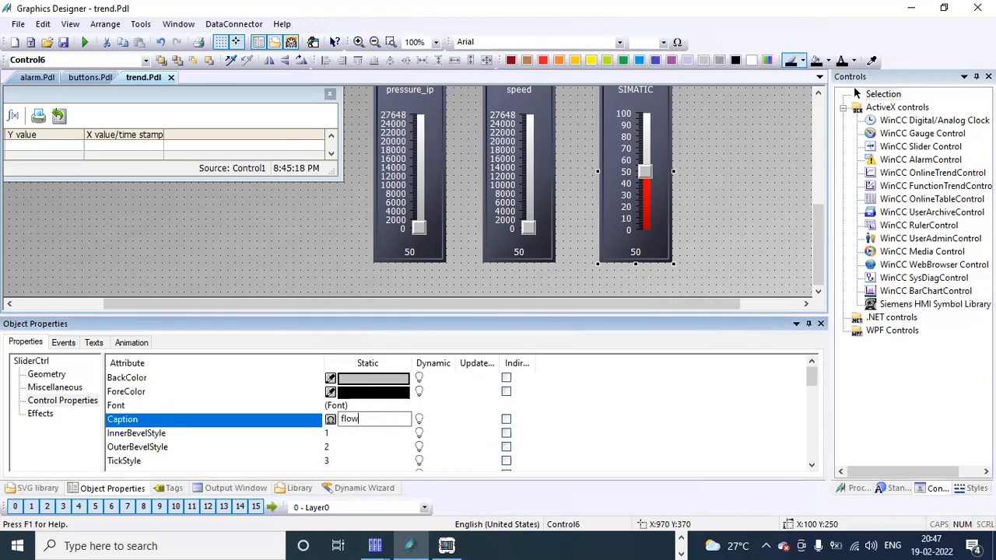
{"action": "key", "text": "Return"}
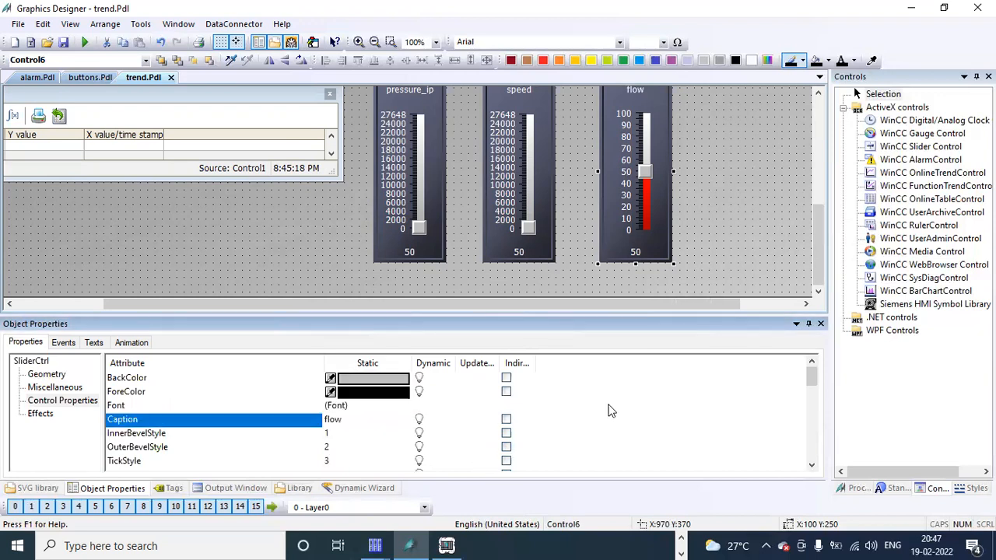
Step: Link the flow slider's Position attribute to the WinCC tag flow_ip from the TCP/IP connection plc1
{"action": "left_click", "coordinate": [812, 466]}
{"action": "left_click", "coordinate": [811, 466]}
{"action": "left_click", "coordinate": [812, 466]}
{"action": "left_click", "coordinate": [812, 467]}
{"action": "left_click", "coordinate": [812, 466]}
{"action": "left_click", "coordinate": [812, 466]}
{"action": "left_click", "coordinate": [812, 466]}
{"action": "left_click", "coordinate": [812, 466]}
{"action": "left_click", "coordinate": [812, 467]}
{"action": "left_click", "coordinate": [811, 466]}
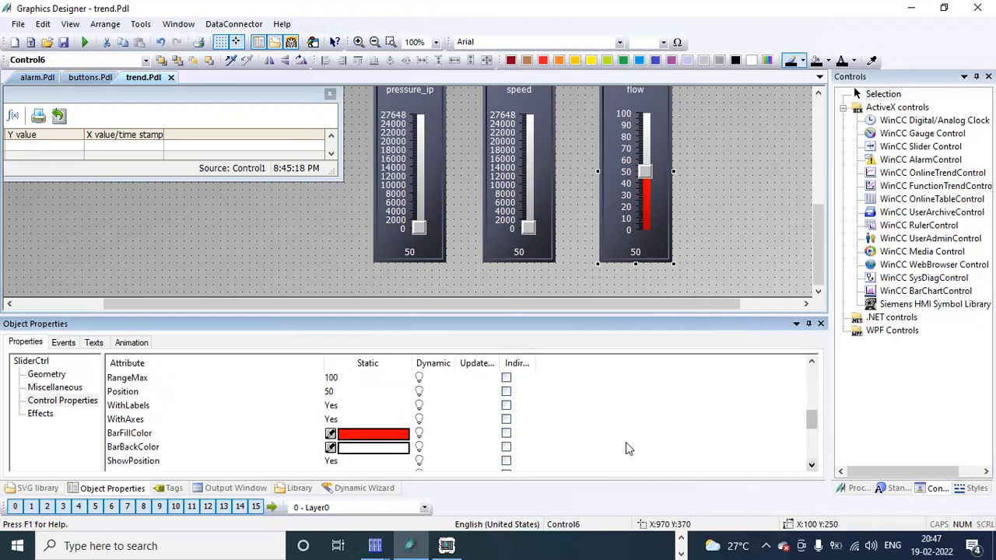
{"action": "right_click", "coordinate": [418, 393]}
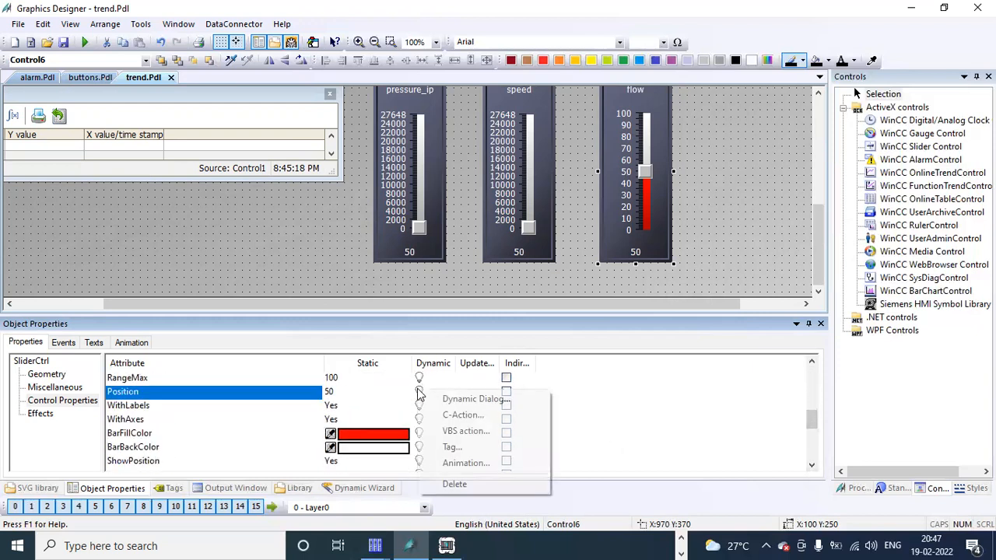
{"action": "left_click", "coordinate": [451, 447]}
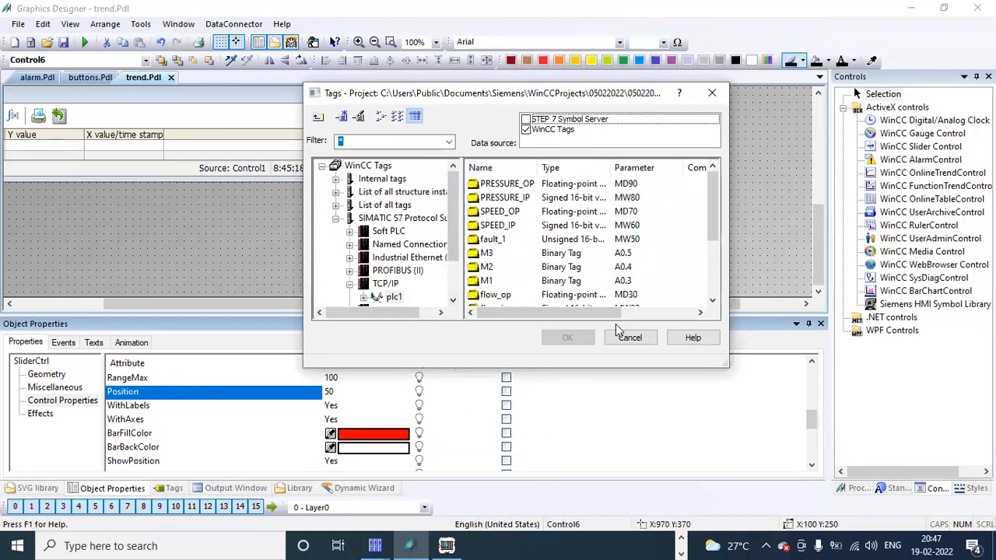
{"action": "double_click", "coordinate": [712, 300]}
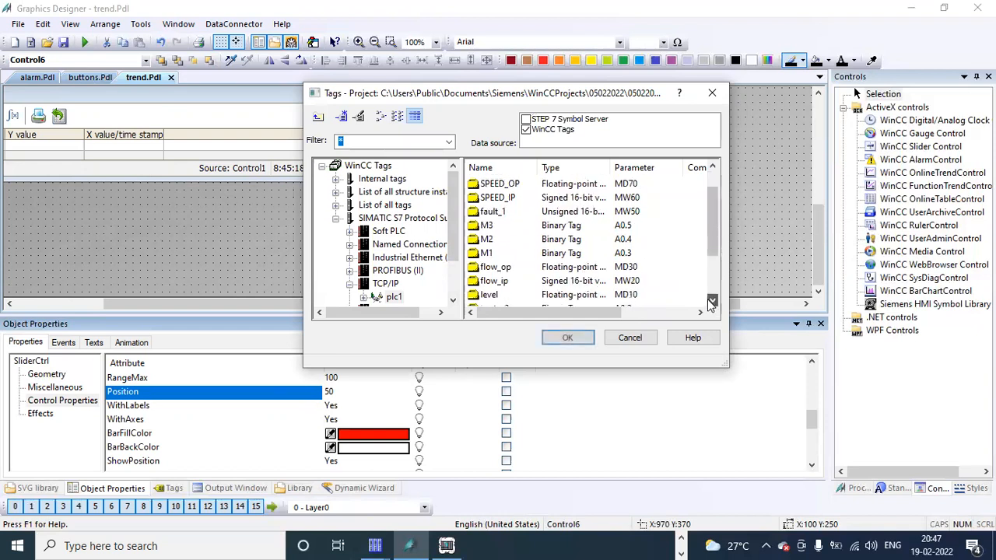
{"action": "left_click", "coordinate": [518, 281]}
{"action": "left_click", "coordinate": [565, 336]}
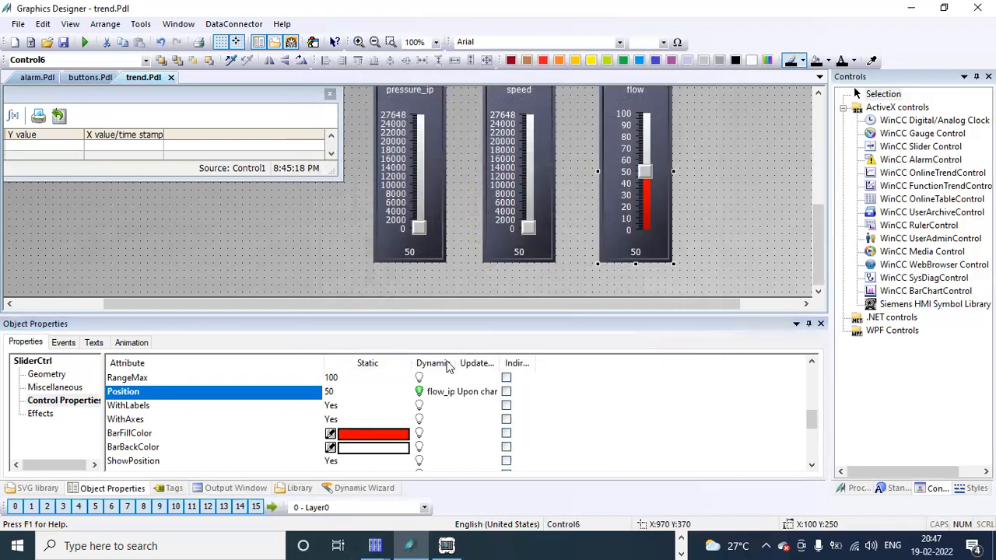
Step: Set the flow slider's RangeMax to 27648
{"action": "double_click", "coordinate": [332, 378]}
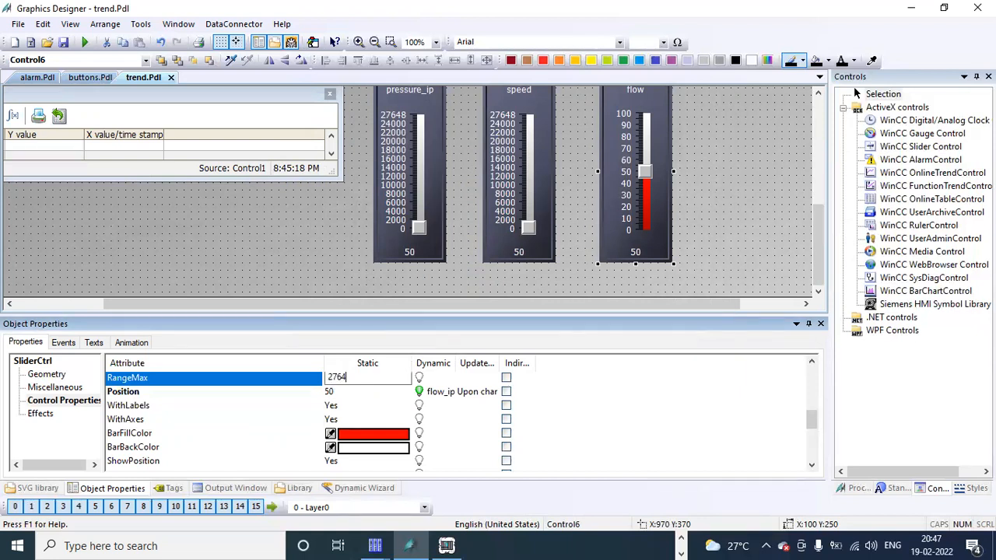
{"action": "type", "text": "27648"}
{"action": "key", "text": "Return"}
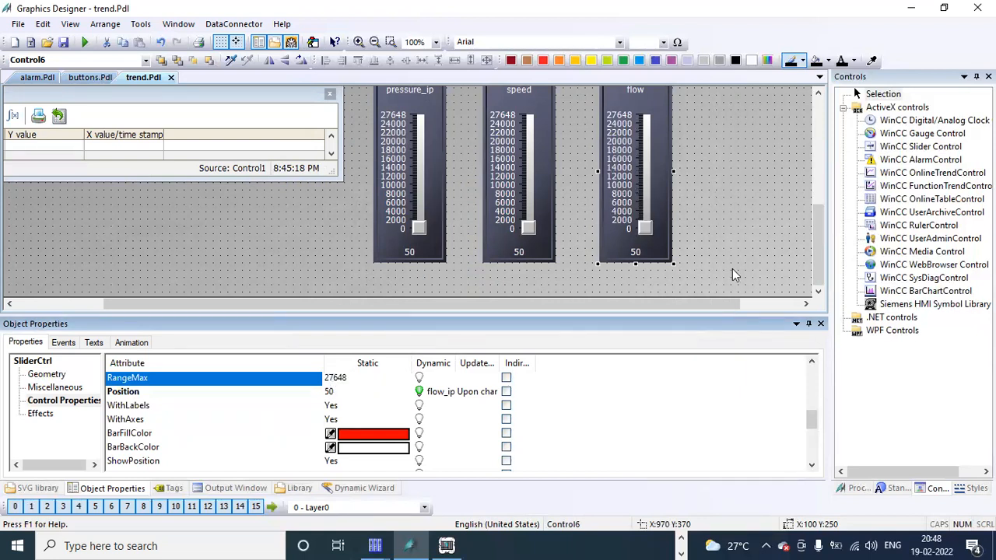
Step: Save the trend.Pdl picture and activate it in Runtime, retrying the interrupted action
{"action": "left_click_drag", "start_coordinate": [819, 225], "coordinate": [819, 117]}
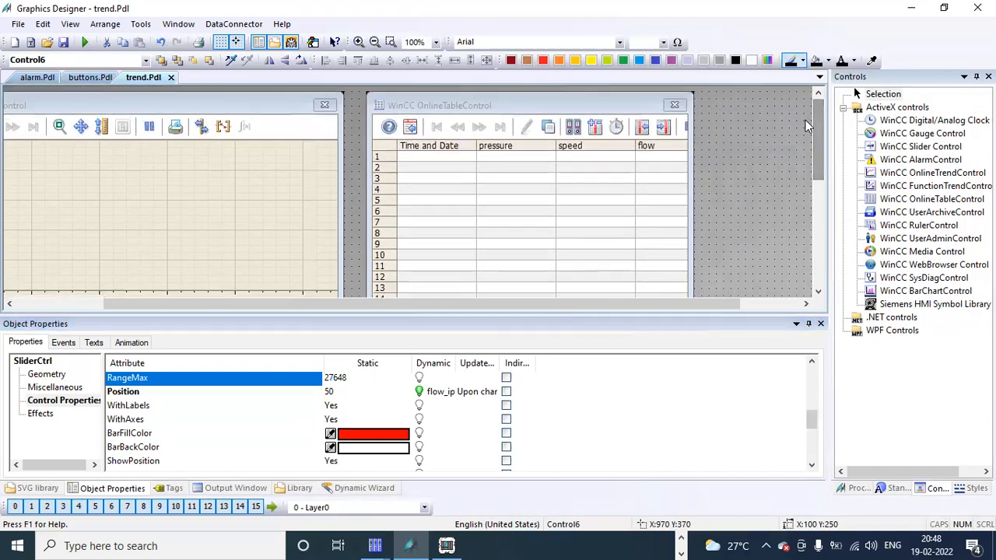
{"action": "left_click", "coordinate": [62, 42]}
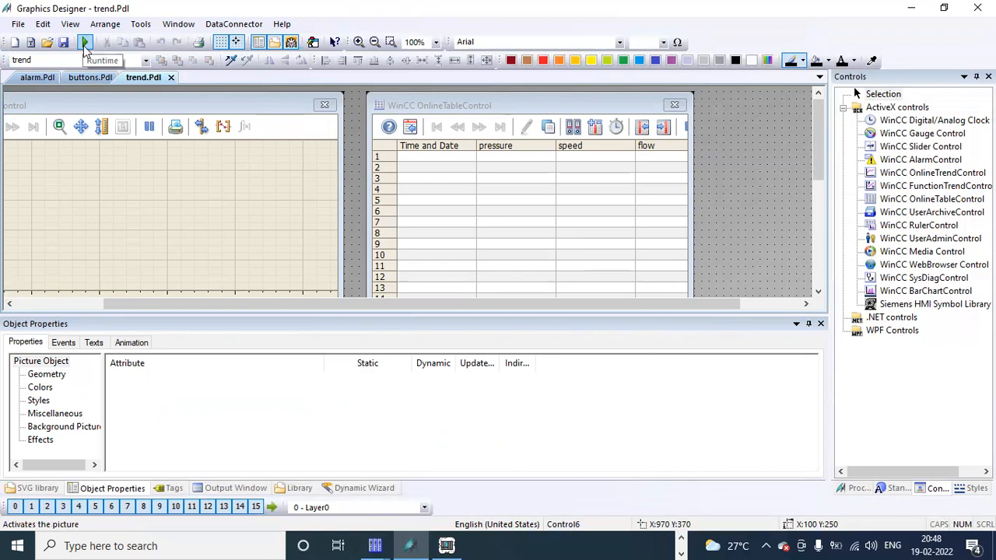
{"action": "left_click", "coordinate": [86, 44]}
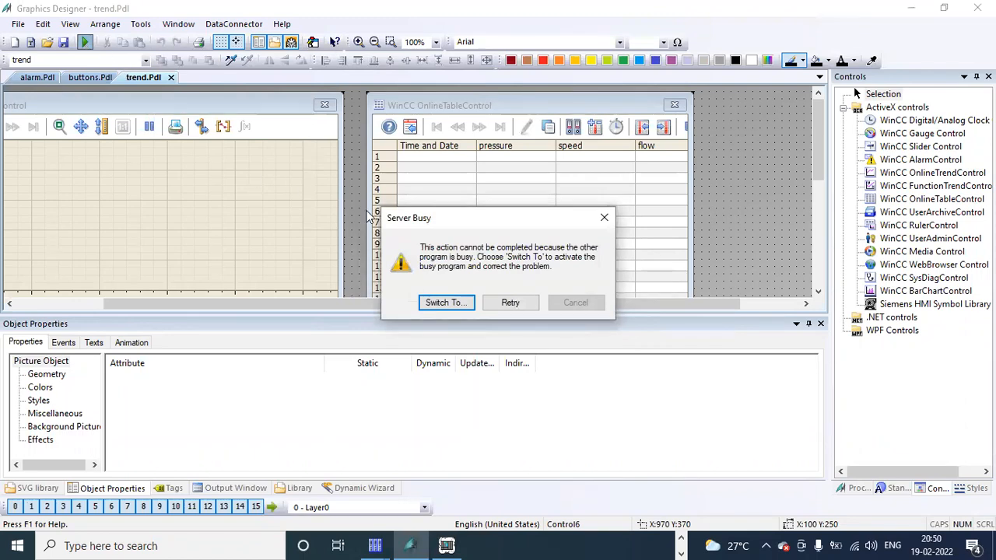
{"action": "left_click", "coordinate": [499, 304]}
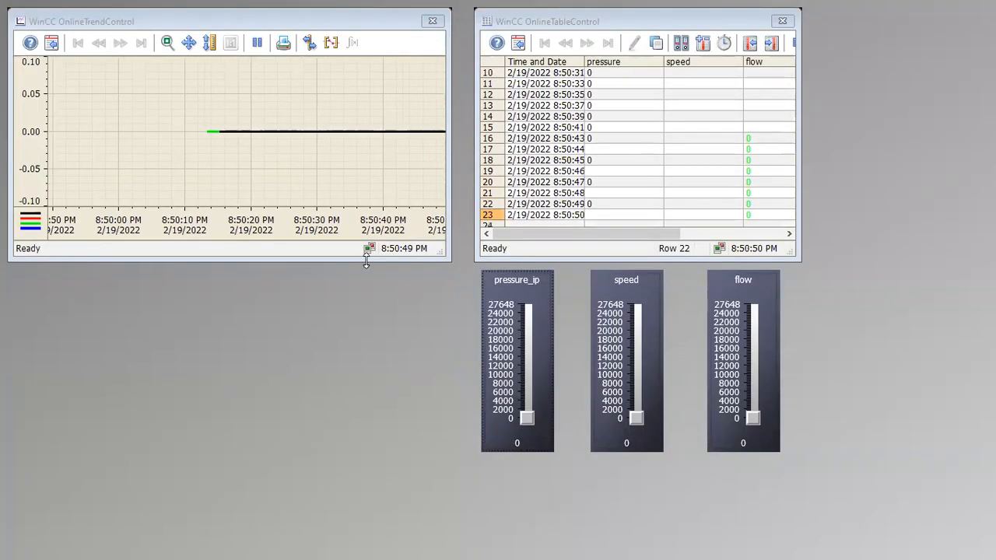
Step: Make the trend control taller and vary the pressure_ip slider through several values, ending at 14178
{"action": "left_click_drag", "start_coordinate": [367, 261], "coordinate": [367, 319]}
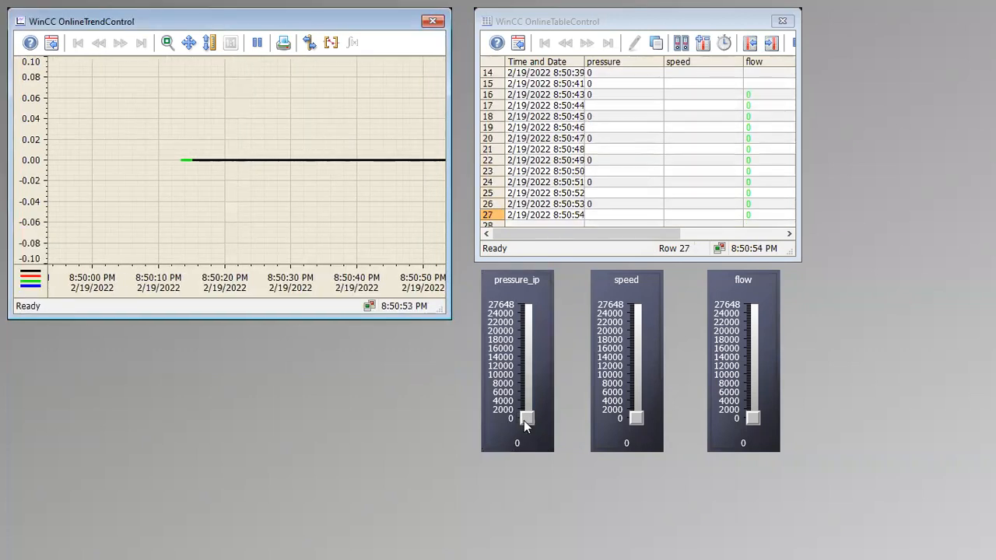
{"action": "left_click_drag", "start_coordinate": [527, 420], "coordinate": [526, 379]}
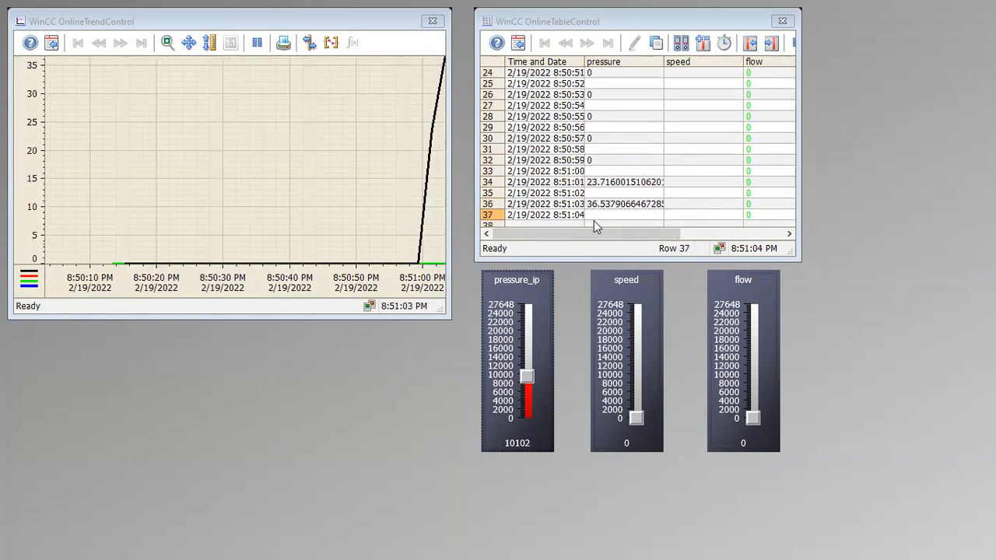
{"action": "mouse_move", "coordinate": [528, 385]}
{"action": "left_mouse_down"}
{"action": "mouse_move", "coordinate": [528, 331]}
{"action": "mouse_move", "coordinate": [527, 382]}
{"action": "left_mouse_up"}
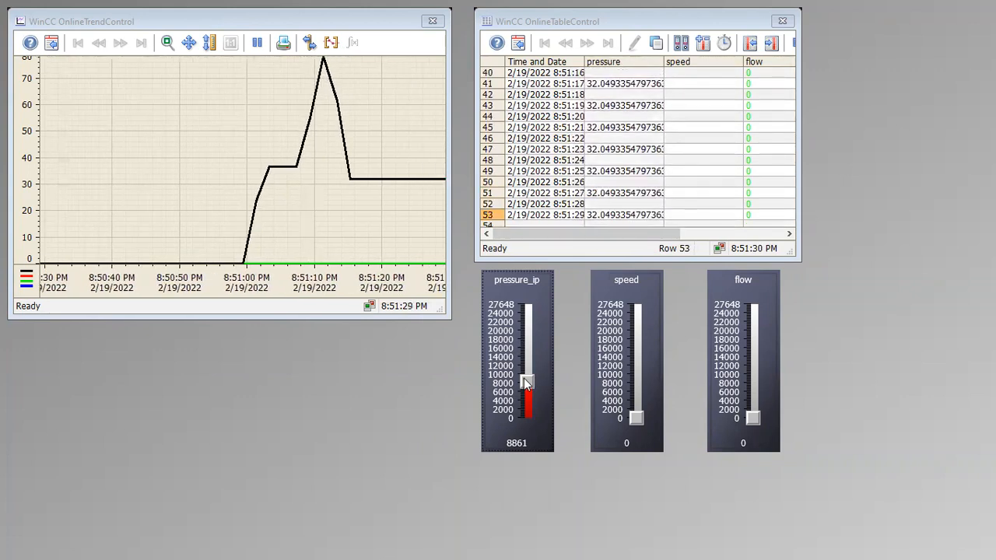
{"action": "mouse_move", "coordinate": [529, 375]}
{"action": "left_mouse_down"}
{"action": "mouse_move", "coordinate": [528, 344]}
{"action": "mouse_move", "coordinate": [526, 379]}
{"action": "left_mouse_up"}
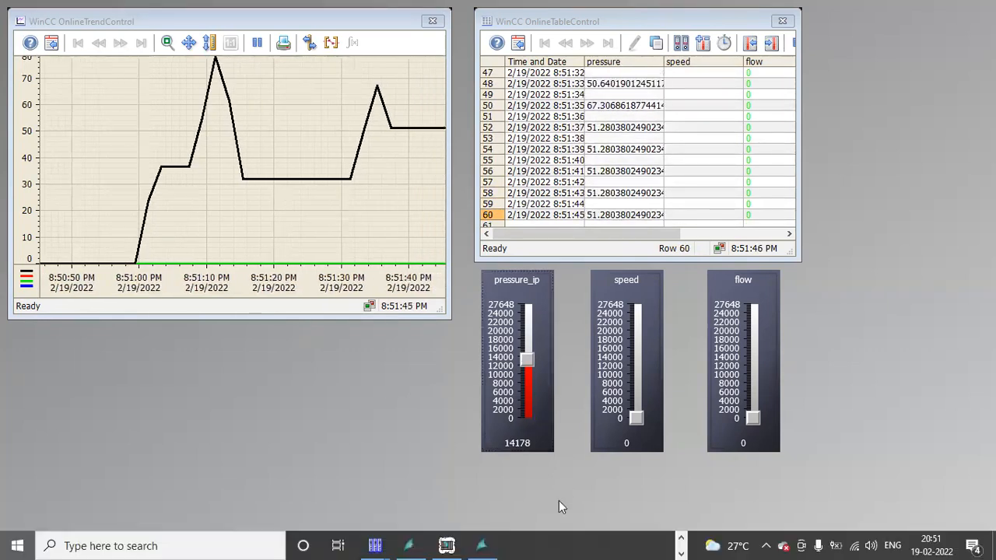
Step: Switch to S7-PLCSIM and pulse bit 0 of input byte IB 0 to start the speed archiving
{"action": "left_click", "coordinate": [477, 545]}
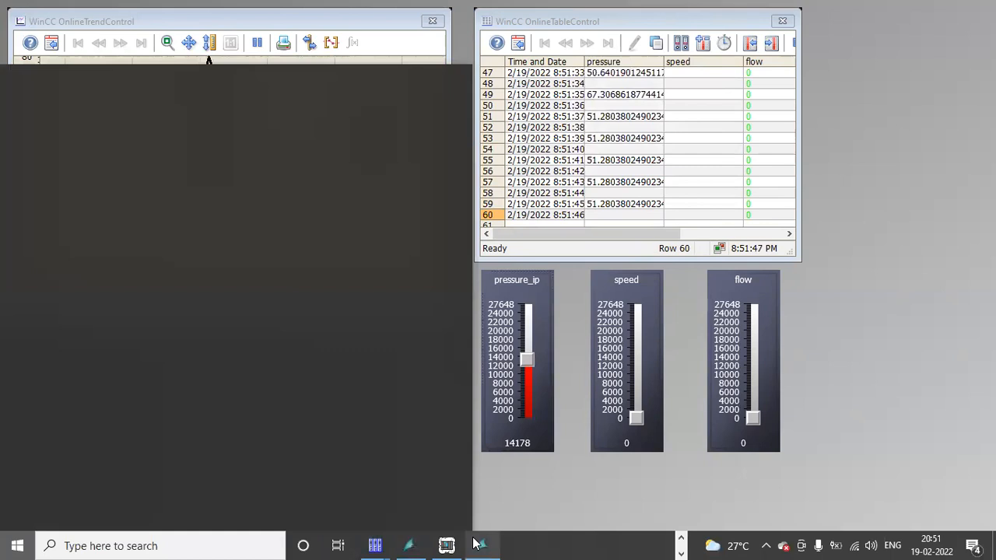
{"action": "left_click", "coordinate": [446, 545]}
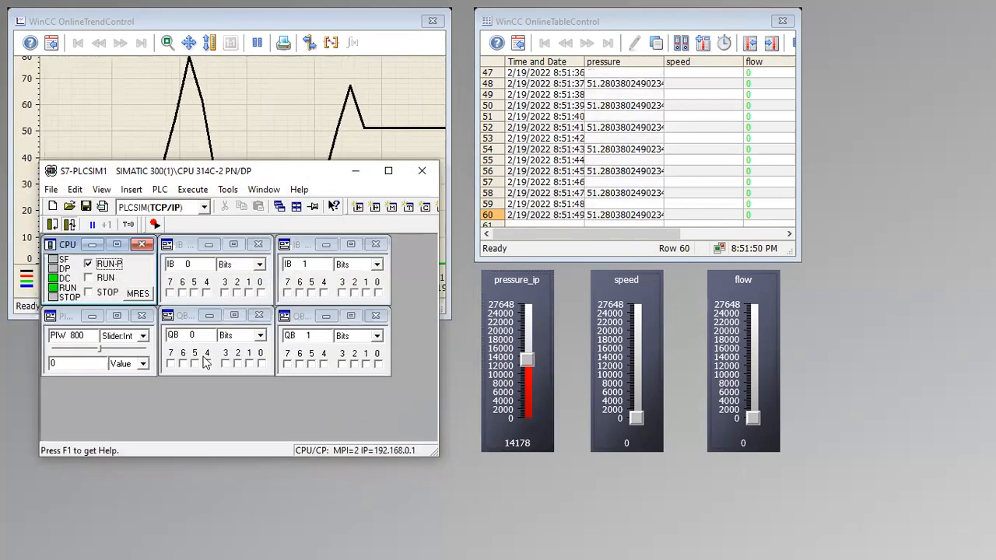
{"action": "left_click", "coordinate": [261, 293]}
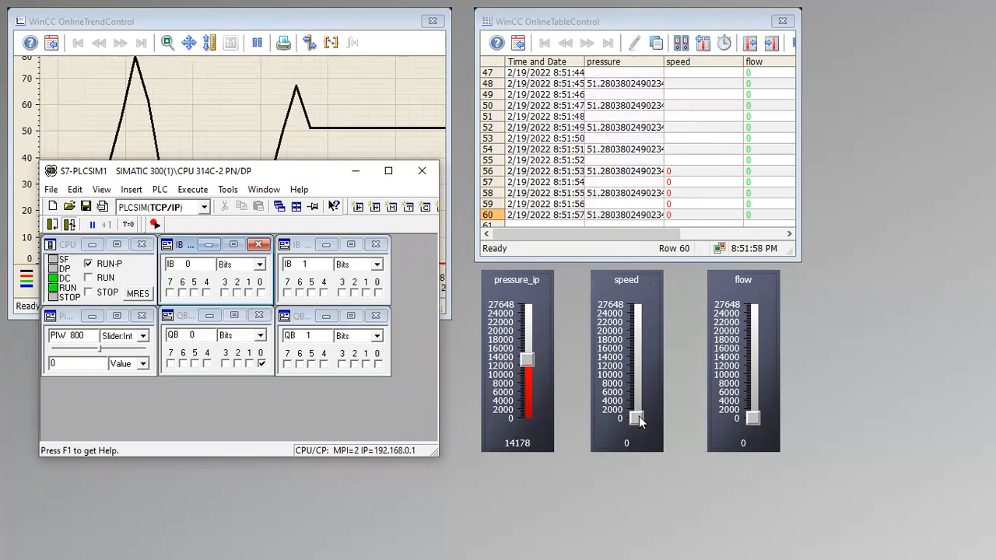
Step: Back in the runtime picture, vary the speed slider up and down, ending at 12583
{"action": "left_click_drag", "start_coordinate": [636, 420], "coordinate": [634, 347]}
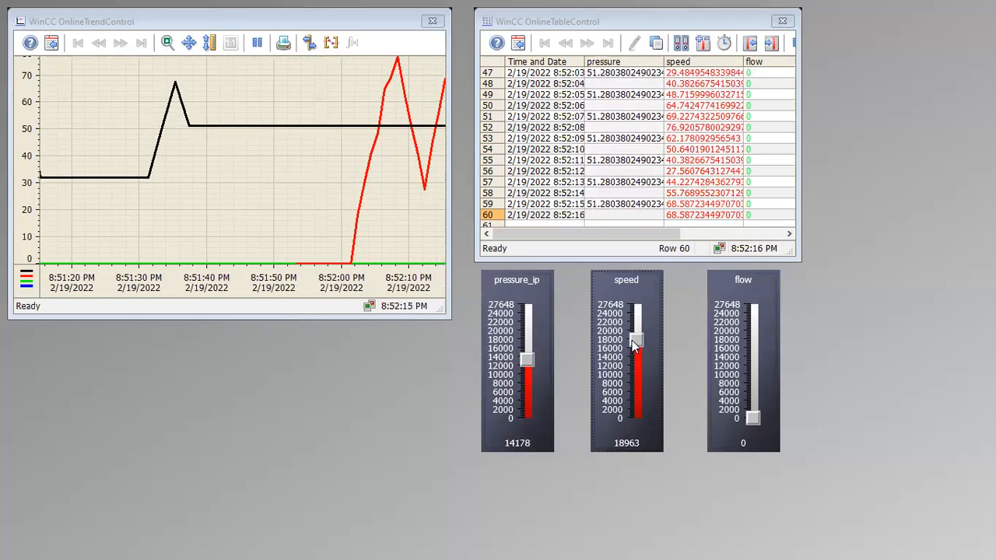
{"action": "left_click_drag", "start_coordinate": [634, 347], "coordinate": [632, 366]}
Step: Switch to S7-PLCSIM and pulse bit 1 of input byte IB 0 to stop the speed archiving
{"action": "key", "text": "super"}
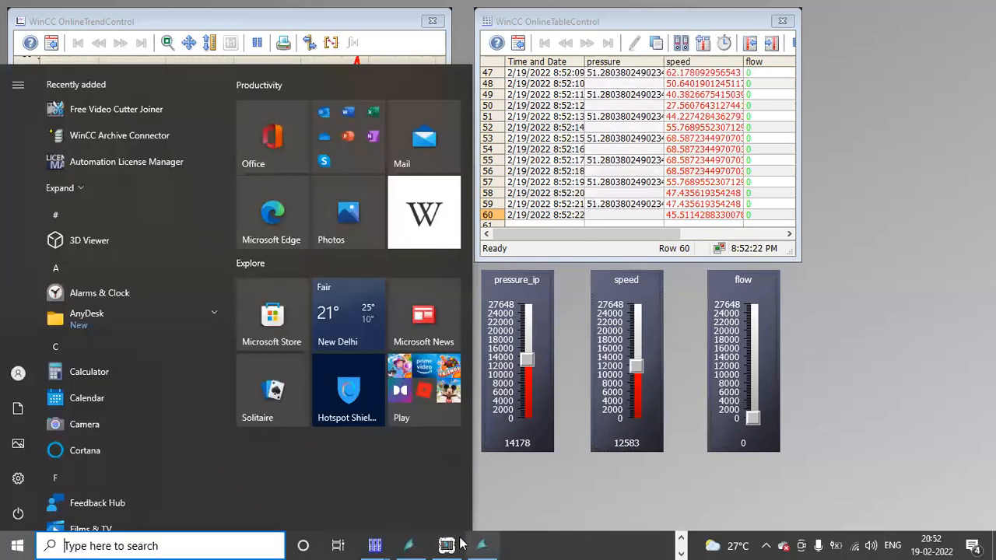
{"action": "left_click", "coordinate": [447, 546]}
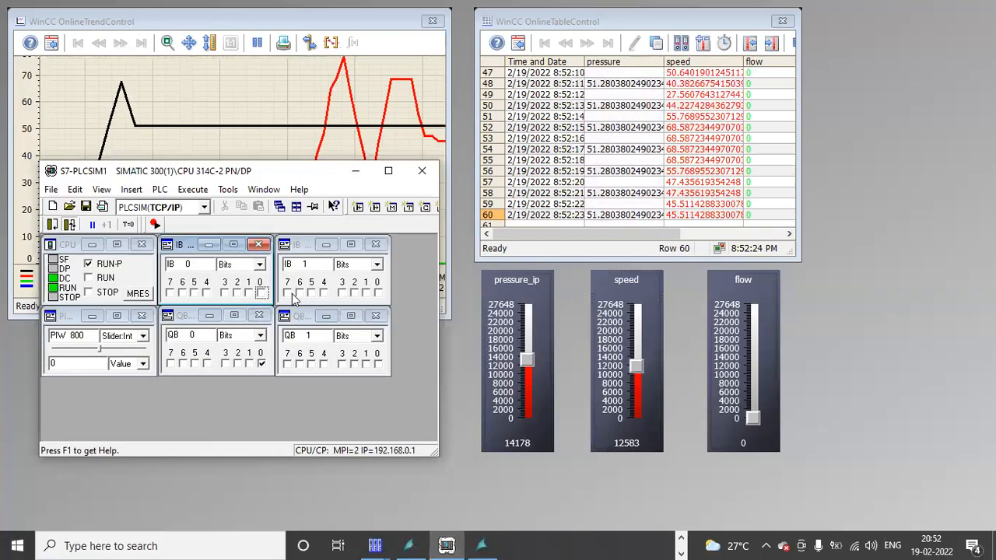
{"action": "left_click", "coordinate": [248, 294]}
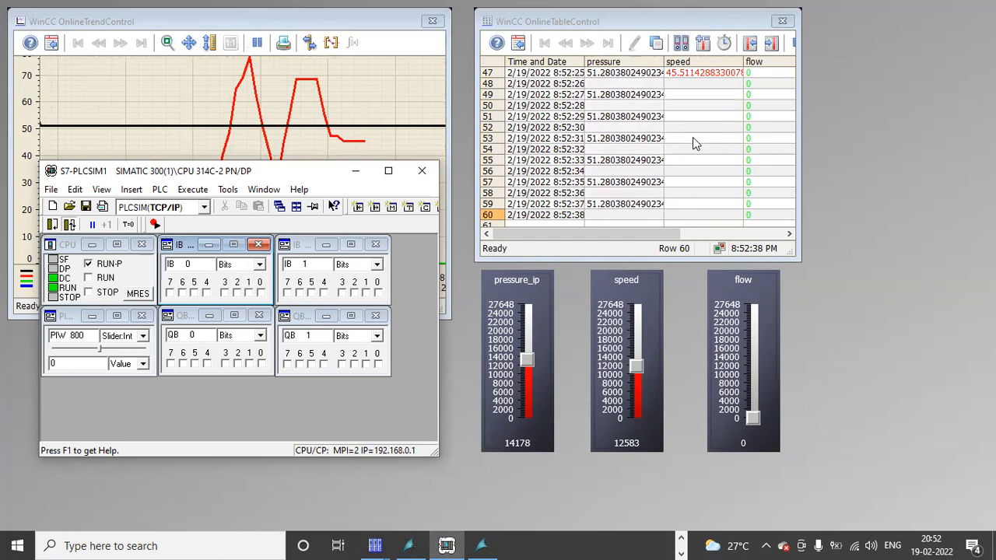
Step: Widen the runtime OnlineTableControl so that it includes the level column
{"action": "left_click", "coordinate": [802, 142]}
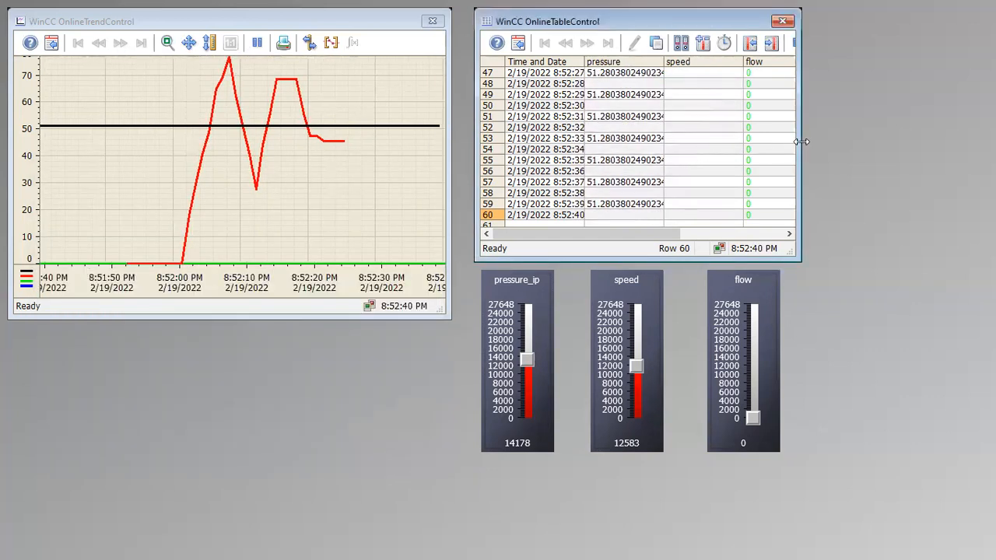
{"action": "left_click_drag", "start_coordinate": [802, 141], "coordinate": [912, 153]}
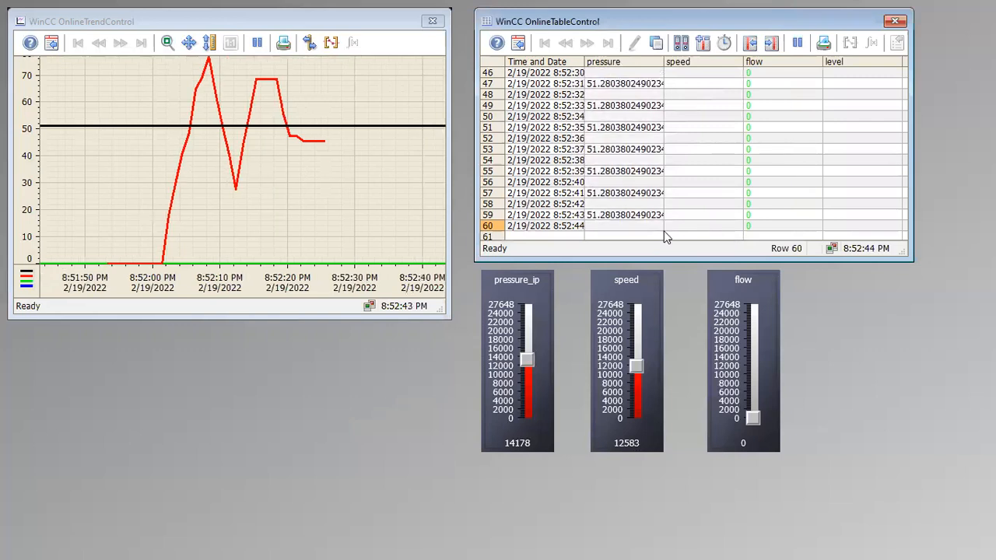
Step: Raise the flow slider in the runtime picture to 4608 and then to 9924
{"action": "left_click_drag", "start_coordinate": [754, 418], "coordinate": [754, 403]}
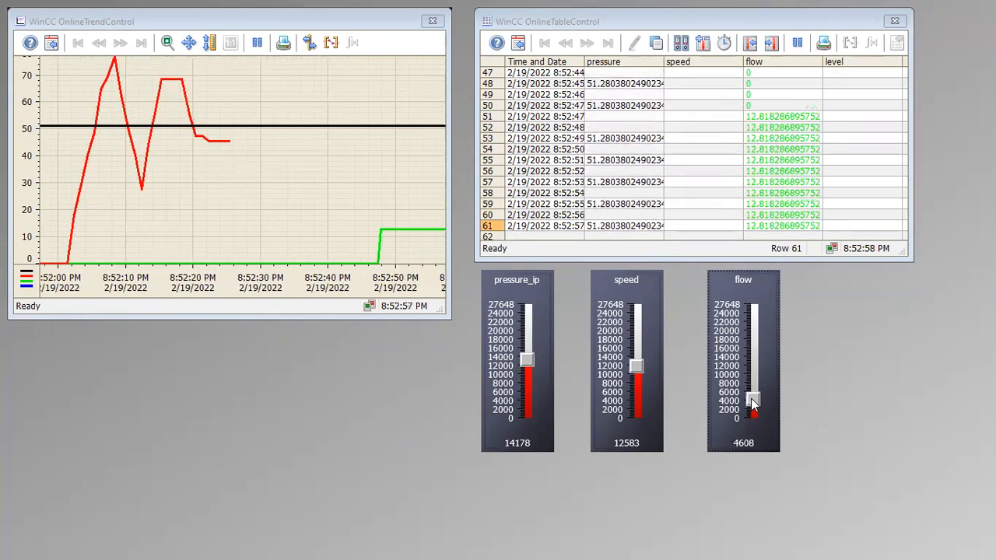
{"action": "left_click_drag", "start_coordinate": [753, 402], "coordinate": [756, 380]}
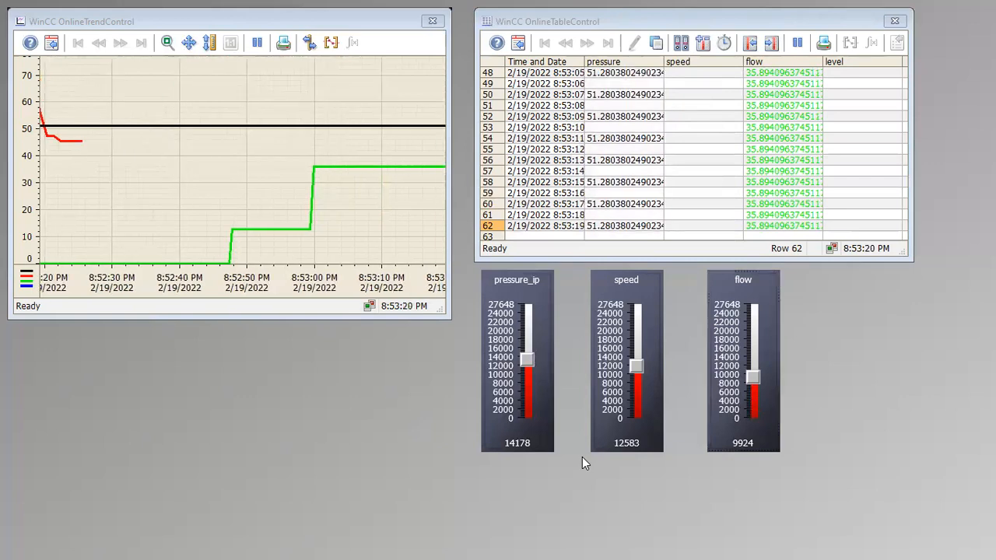
Step: Switch to S7-PLCSIM, move its window lower and set the PIW 800 level input to 15083
{"action": "key", "text": "super"}
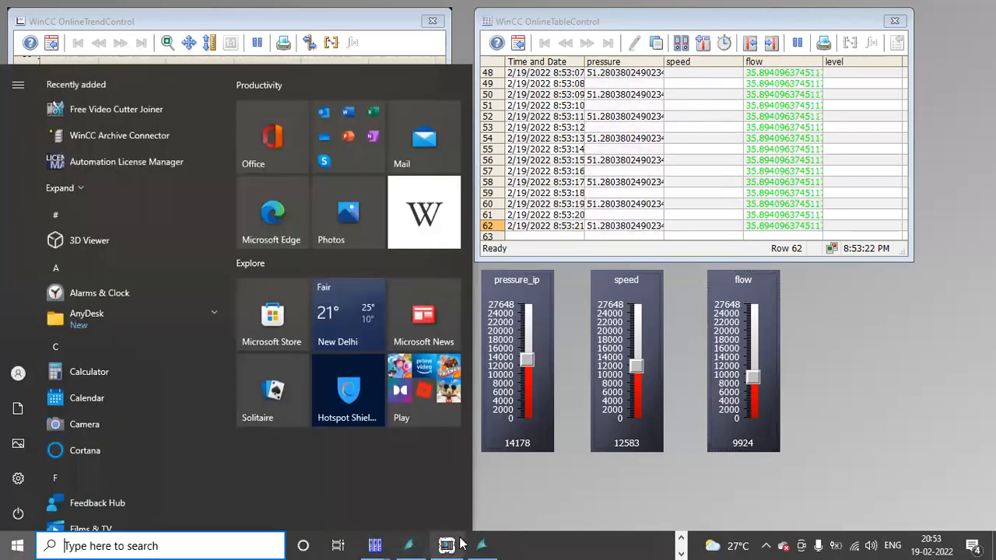
{"action": "left_click", "coordinate": [446, 545]}
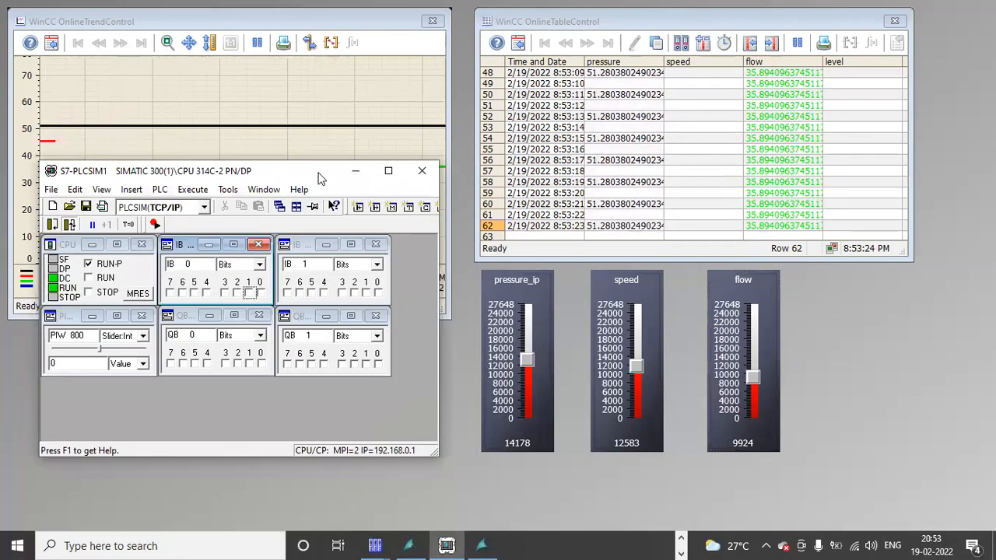
{"action": "left_click_drag", "start_coordinate": [316, 172], "coordinate": [312, 216]}
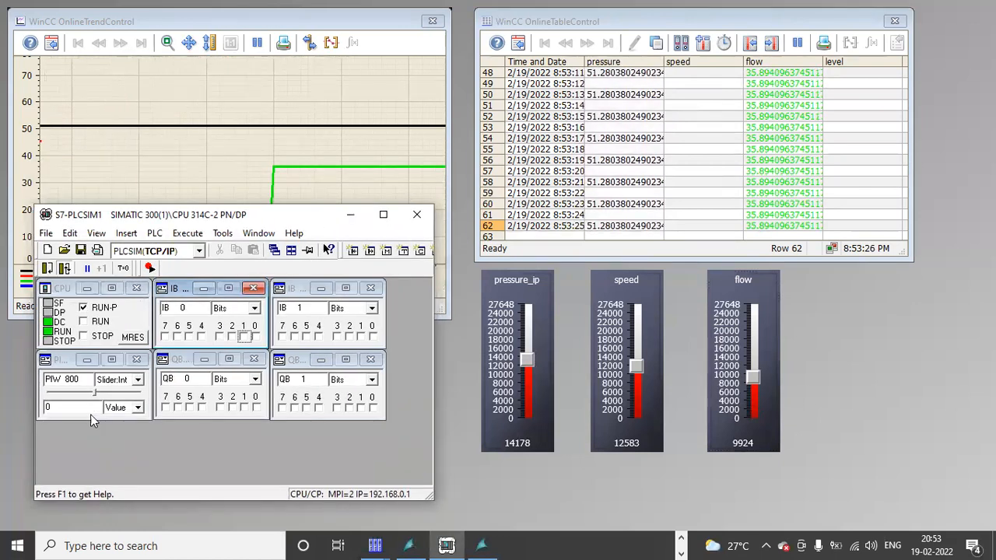
{"action": "left_click_drag", "start_coordinate": [93, 398], "coordinate": [119, 398]}
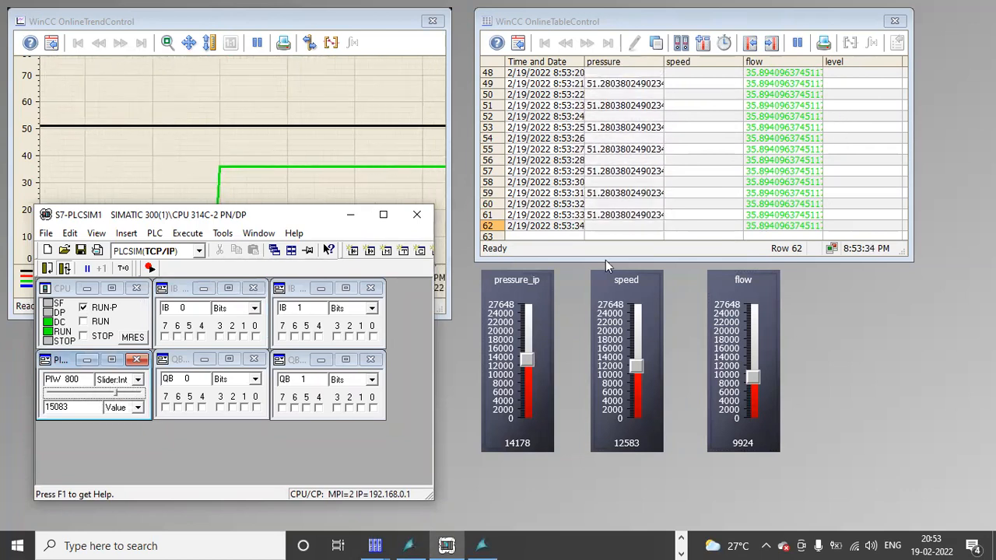
Step: Start and stop the level archiving using bits 2 and 3 of IB 0, also clearing bit 1 of output byte QB 0
{"action": "left_click", "coordinate": [232, 338]}
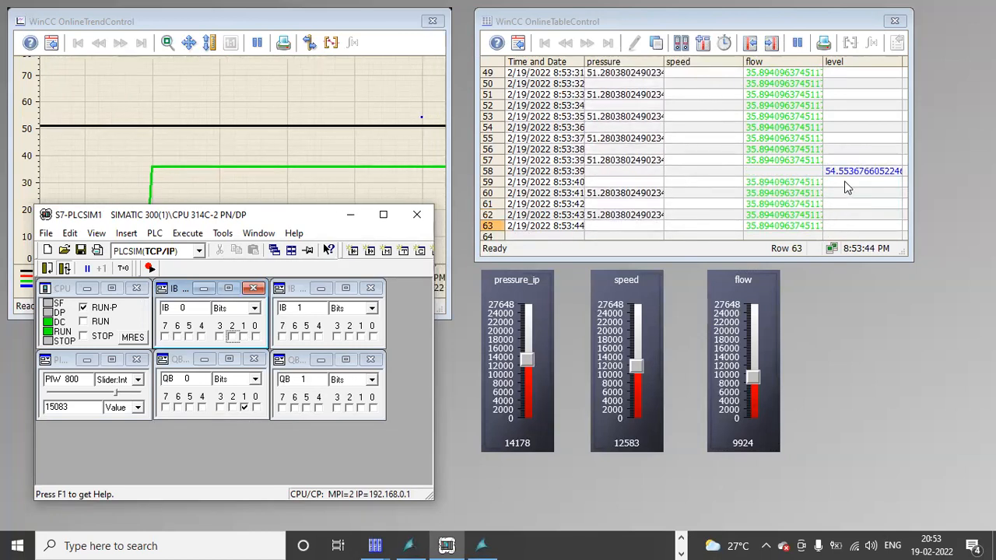
{"action": "left_click", "coordinate": [238, 412]}
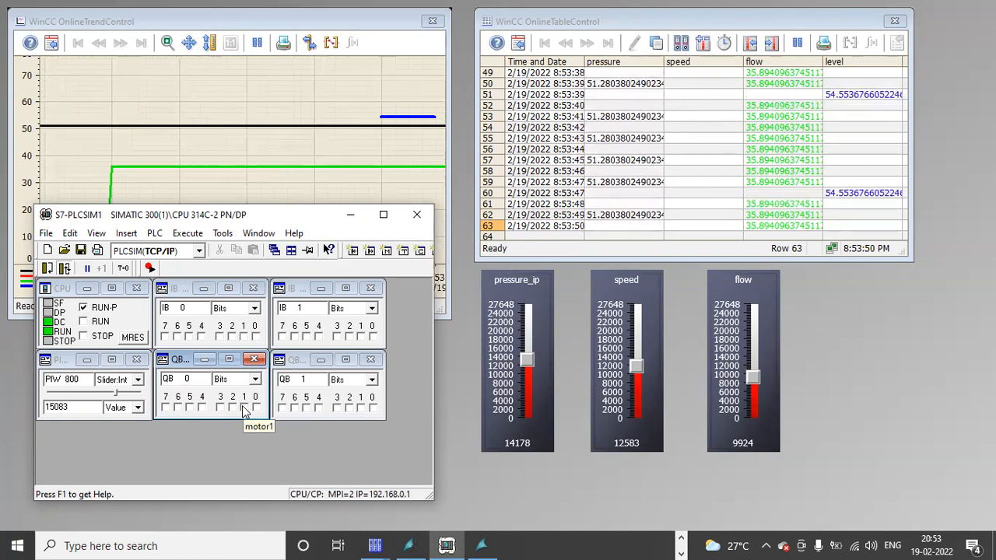
{"action": "left_click", "coordinate": [220, 337]}
{"action": "left_click", "coordinate": [221, 338]}
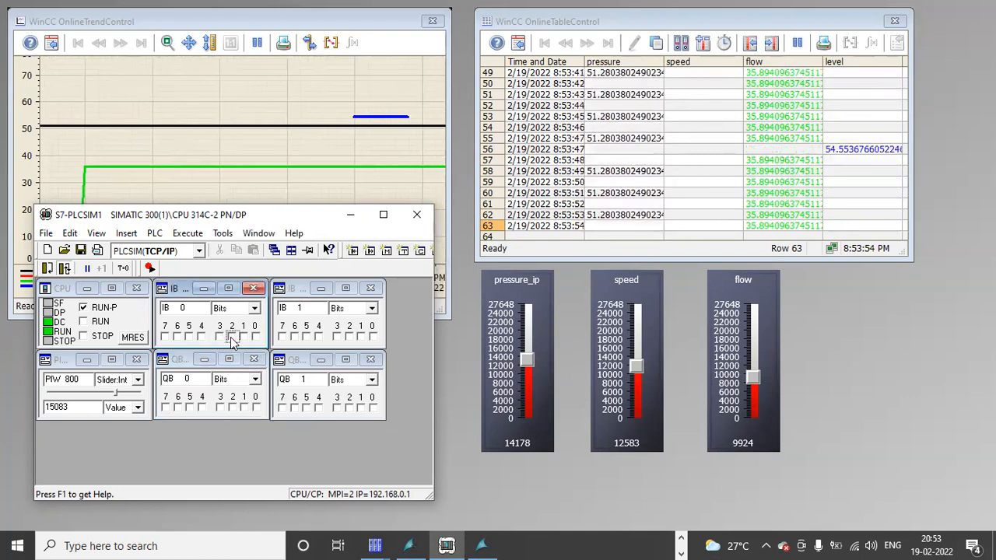
{"action": "left_click", "coordinate": [220, 336]}
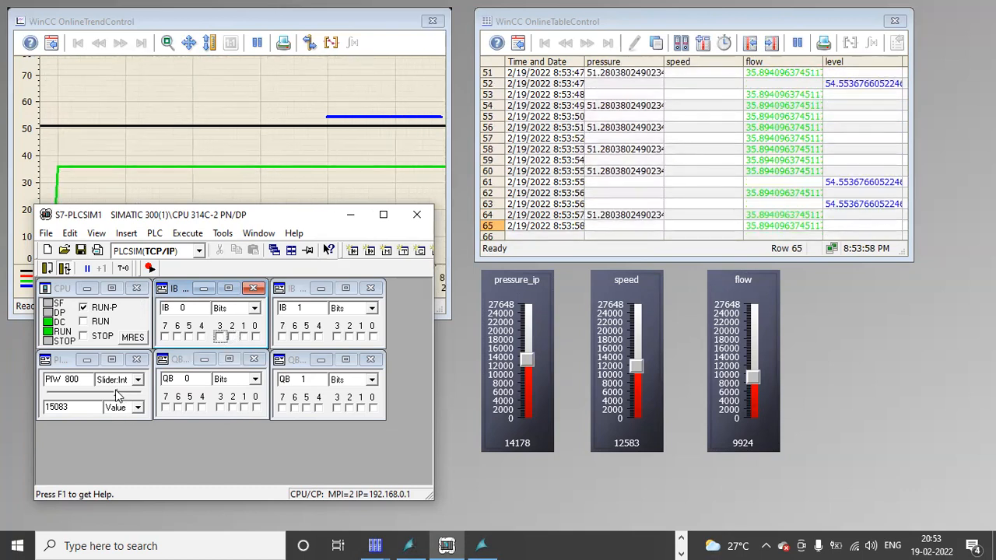
Step: Lower PIW 800 to 7281, archive it by pulsing bit 2 and then bit 3 of IB 0, and minimize S7-PLCSIM
{"action": "left_click_drag", "start_coordinate": [117, 397], "coordinate": [104, 393]}
{"action": "left_click", "coordinate": [232, 337]}
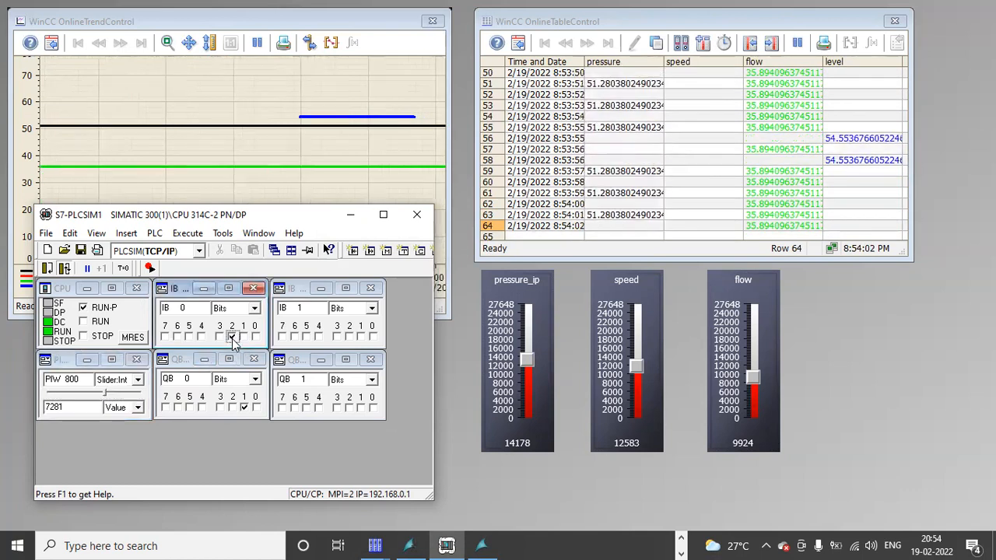
{"action": "left_click", "coordinate": [232, 337]}
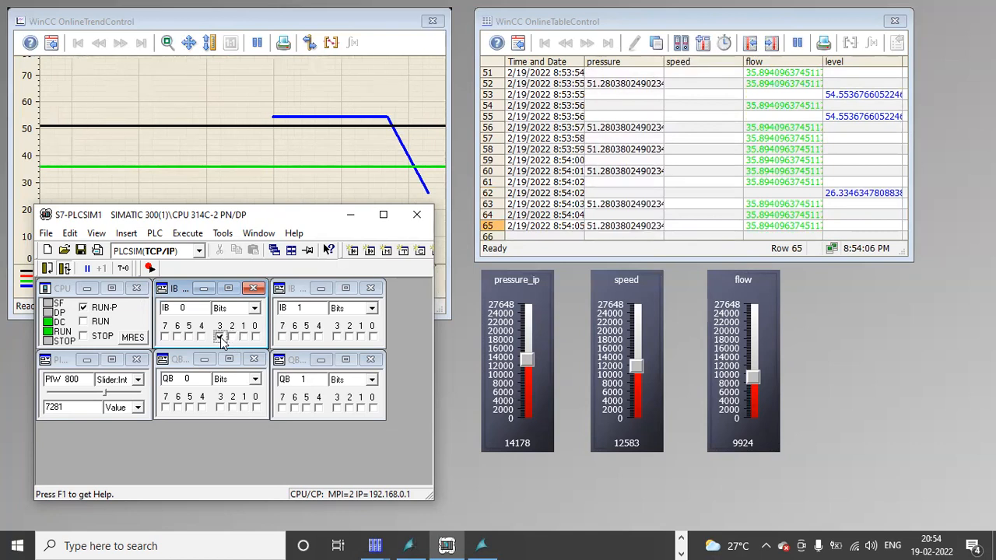
{"action": "left_click", "coordinate": [221, 338]}
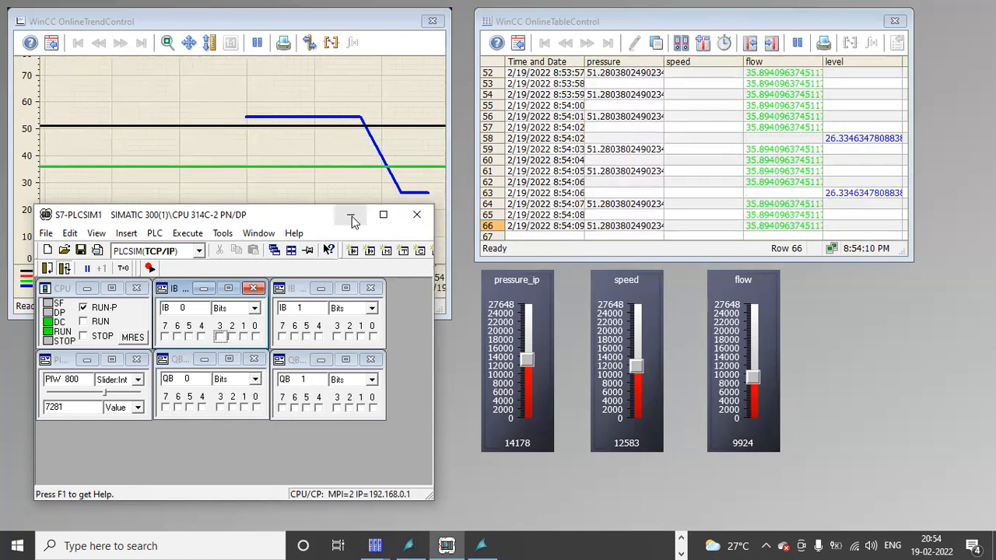
{"action": "left_click", "coordinate": [351, 218]}
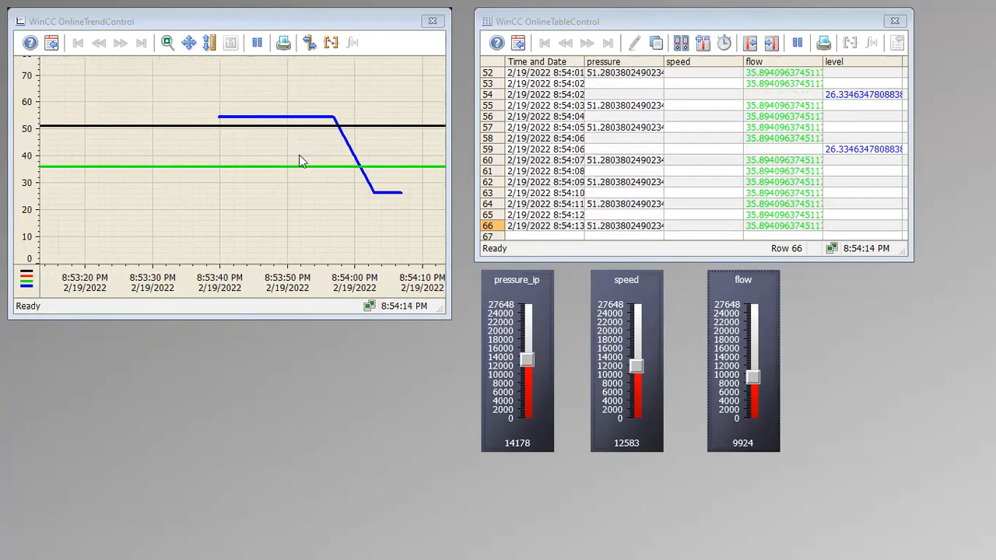
Step: Show the ruler in the OnlineTrendControl, enlarge the RulerControl to fit all four tags and move the ruler along the level curve
{"action": "left_click", "coordinate": [310, 45]}
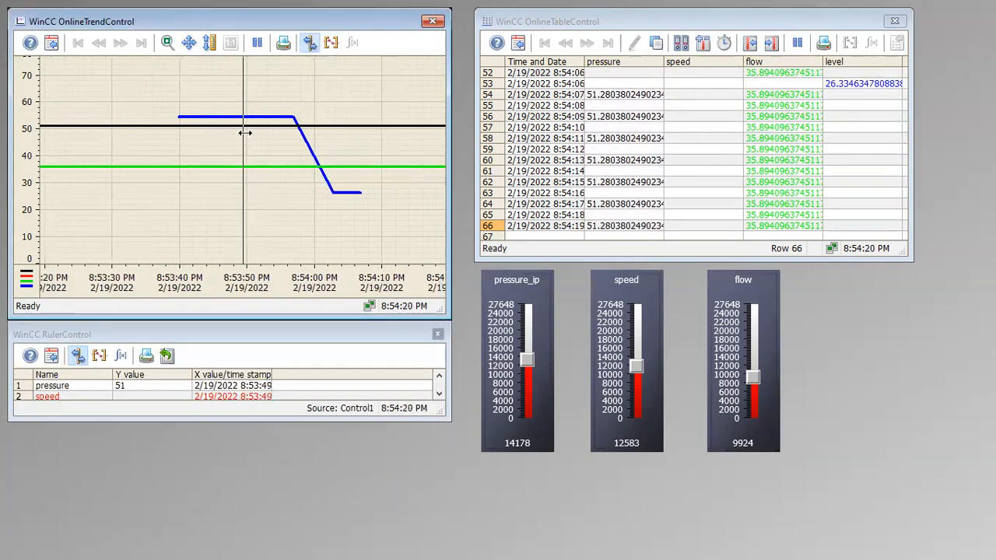
{"action": "left_click_drag", "start_coordinate": [243, 134], "coordinate": [276, 143]}
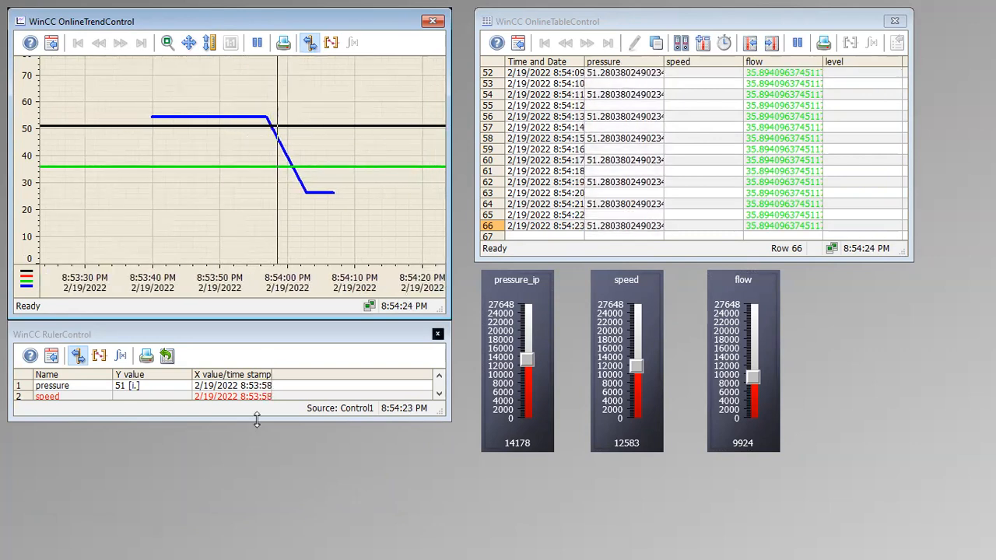
{"action": "left_click_drag", "start_coordinate": [256, 420], "coordinate": [252, 484]}
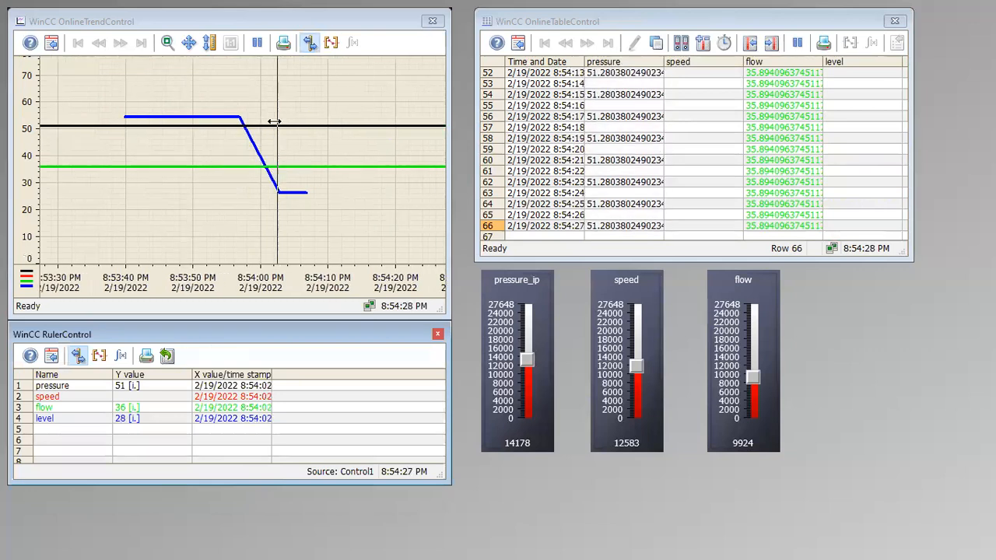
{"action": "left_click_drag", "start_coordinate": [277, 125], "coordinate": [187, 175]}
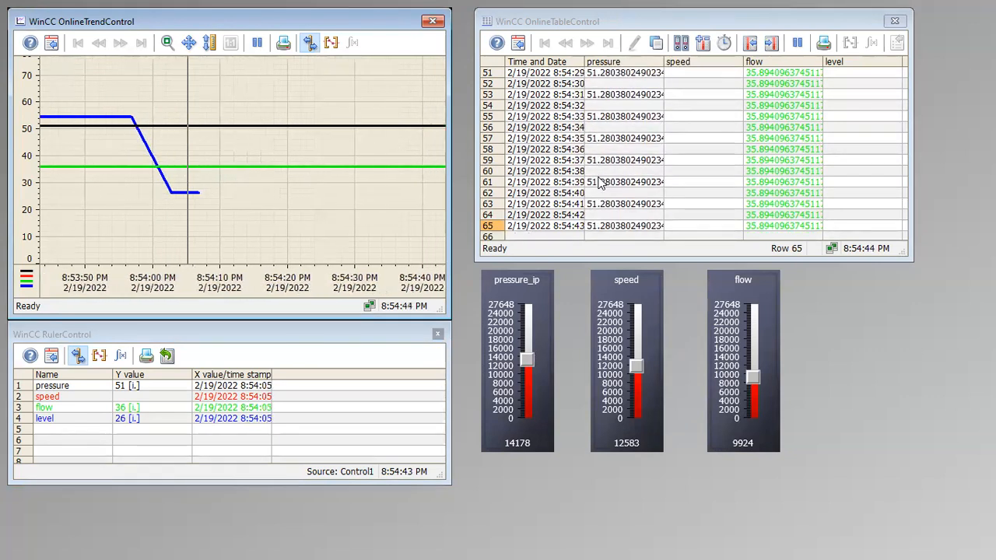
Step: Pause the trend, go back two data records, examine the speed curve with the ruler at 8:52:12 and resume the live trend
{"action": "left_click", "coordinate": [257, 43]}
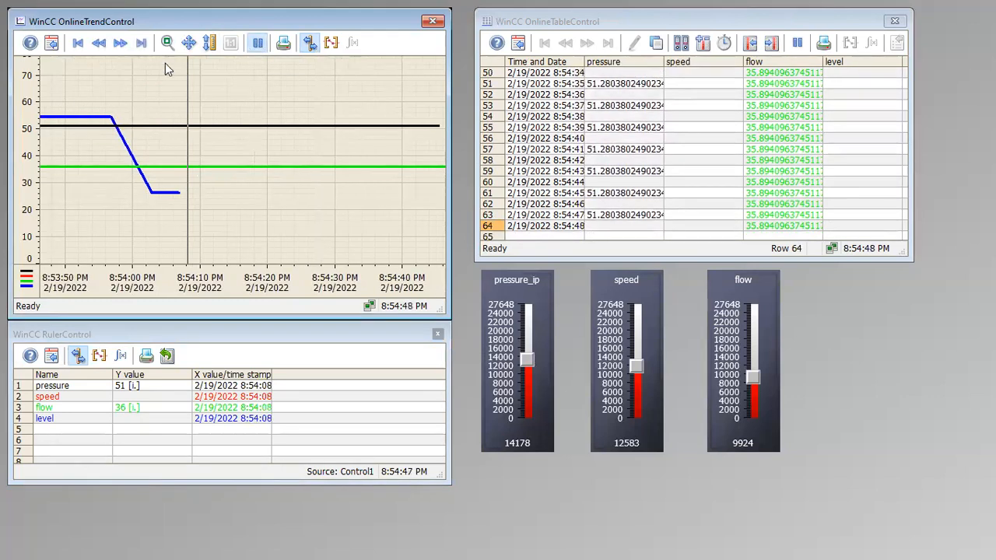
{"action": "left_click", "coordinate": [98, 44]}
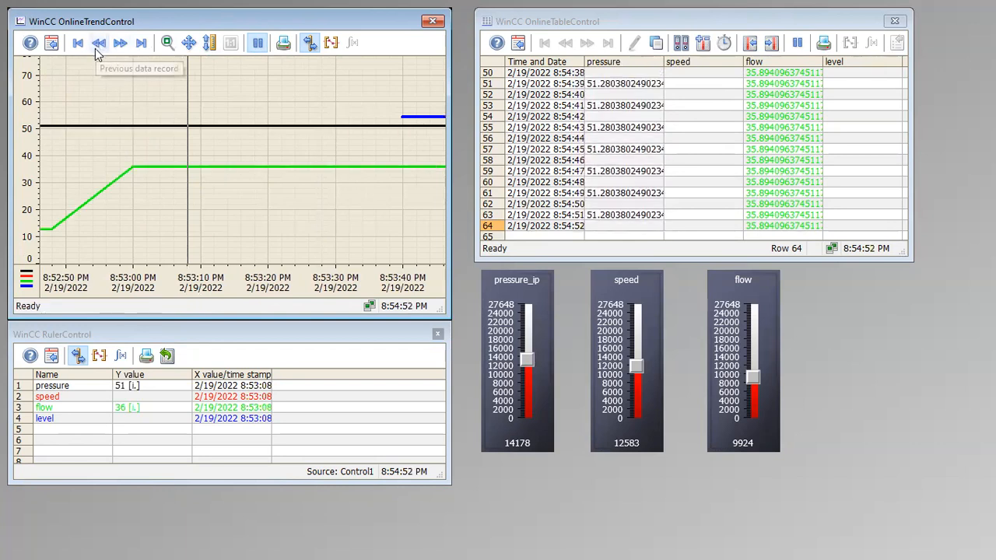
{"action": "left_click", "coordinate": [95, 48]}
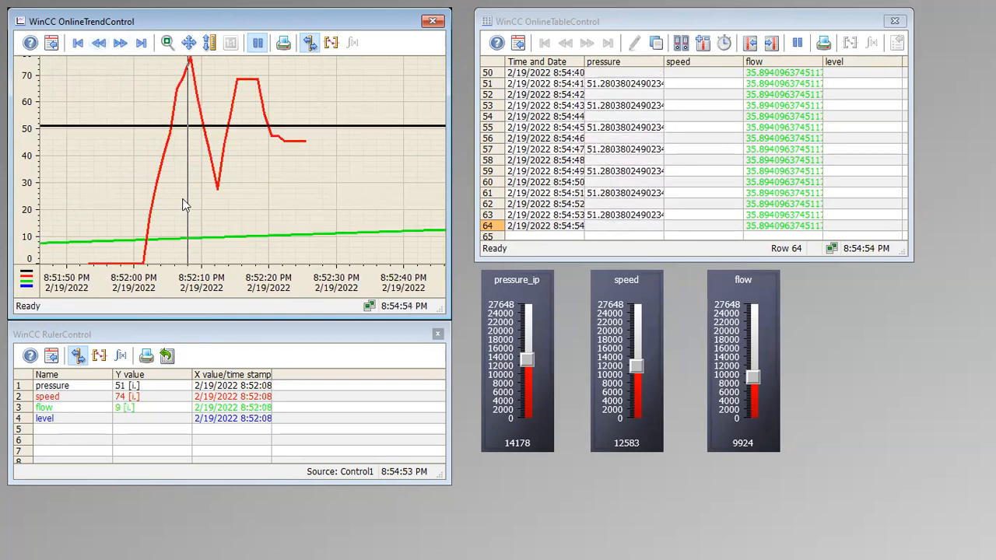
{"action": "left_click_drag", "start_coordinate": [175, 197], "coordinate": [217, 202]}
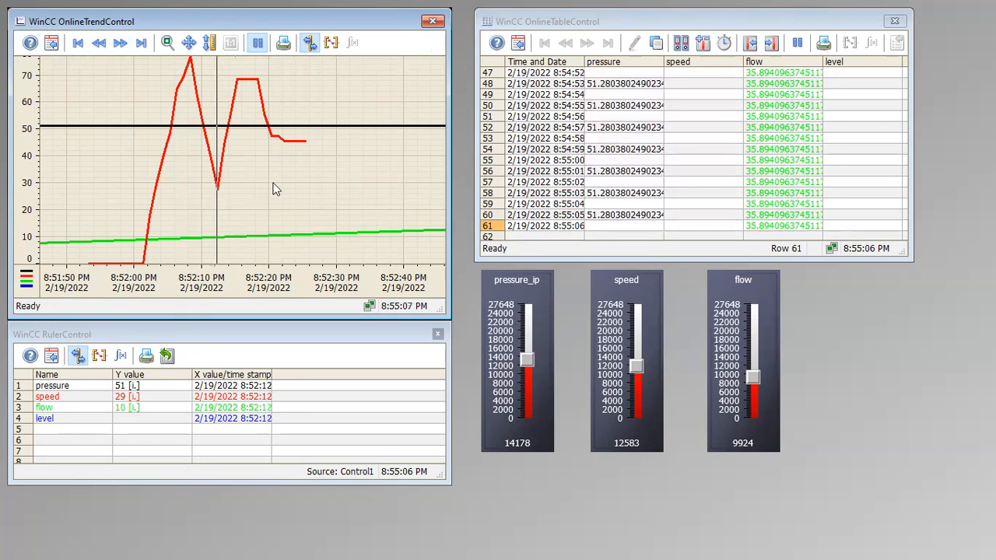
{"action": "left_click", "coordinate": [258, 44]}
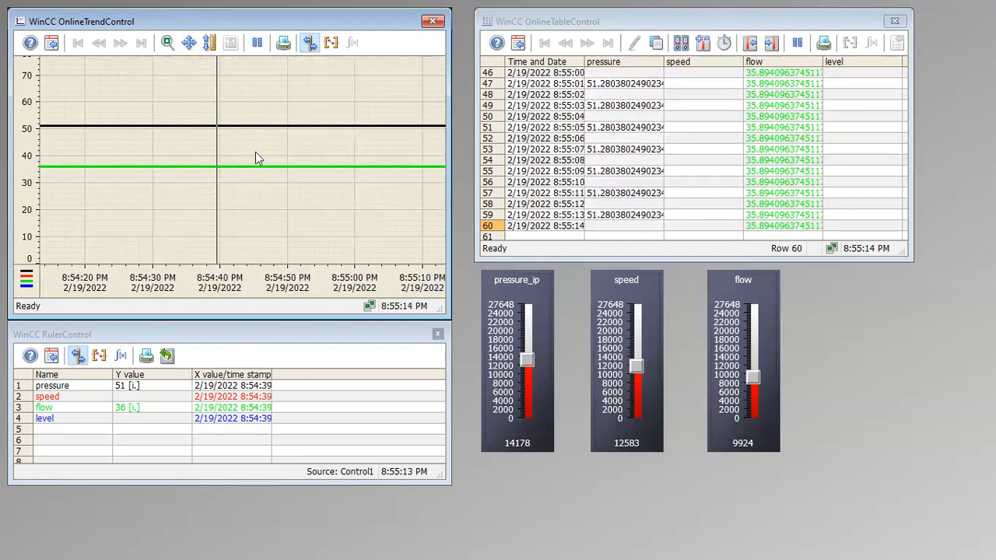
Step: Set the pressure_ip slider to 11697 and the speed slider to 17368
{"action": "mouse_move", "coordinate": [529, 355]}
{"action": "left_mouse_down"}
{"action": "mouse_move", "coordinate": [529, 333]}
{"action": "mouse_move", "coordinate": [524, 380]}
{"action": "mouse_move", "coordinate": [527, 330]}
{"action": "mouse_move", "coordinate": [524, 370]}
{"action": "left_mouse_up"}
{"action": "left_click_drag", "start_coordinate": [637, 365], "coordinate": [638, 350]}
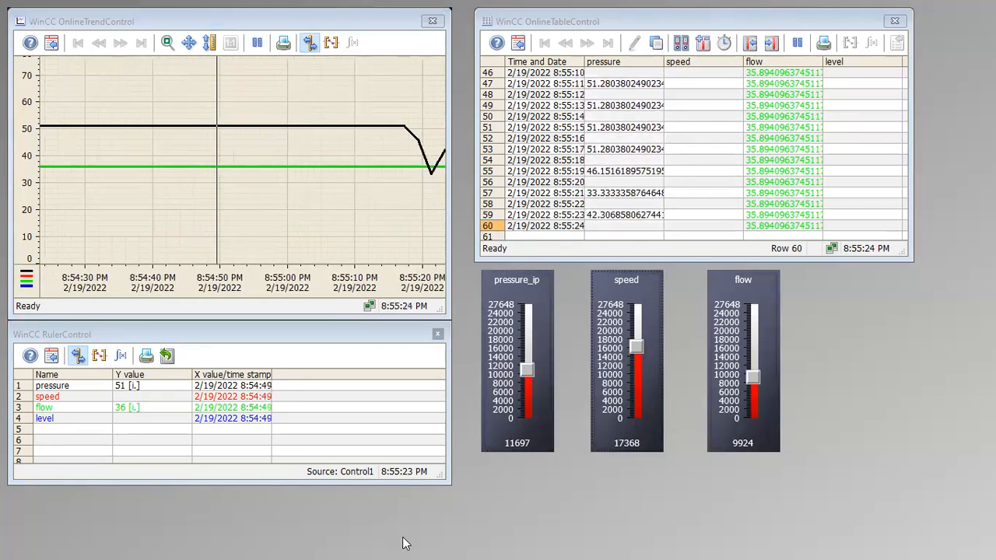
Step: Switch to S7-PLCSIM and pulse bit 0 of input byte IB 0 to restart the speed archiving
{"action": "key", "text": "super"}
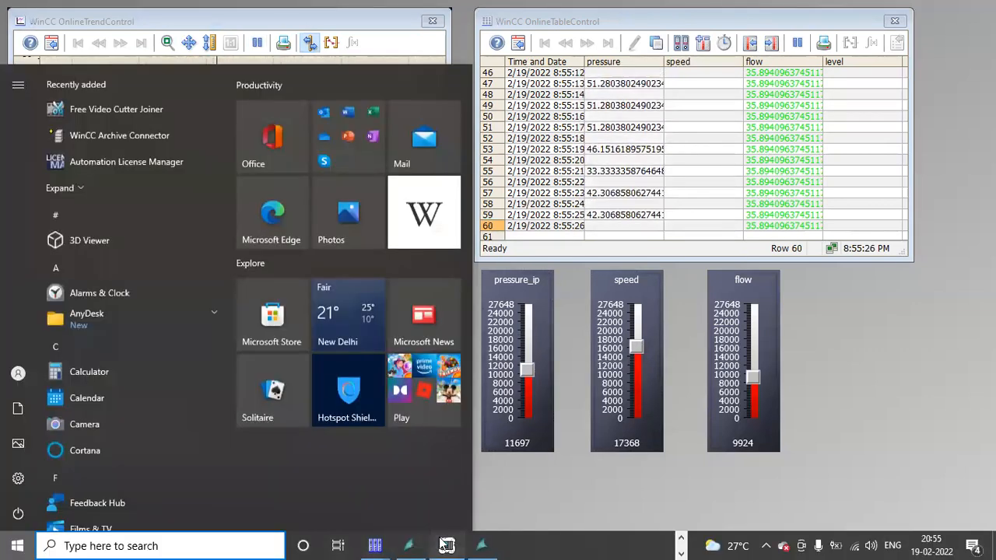
{"action": "left_click", "coordinate": [445, 545]}
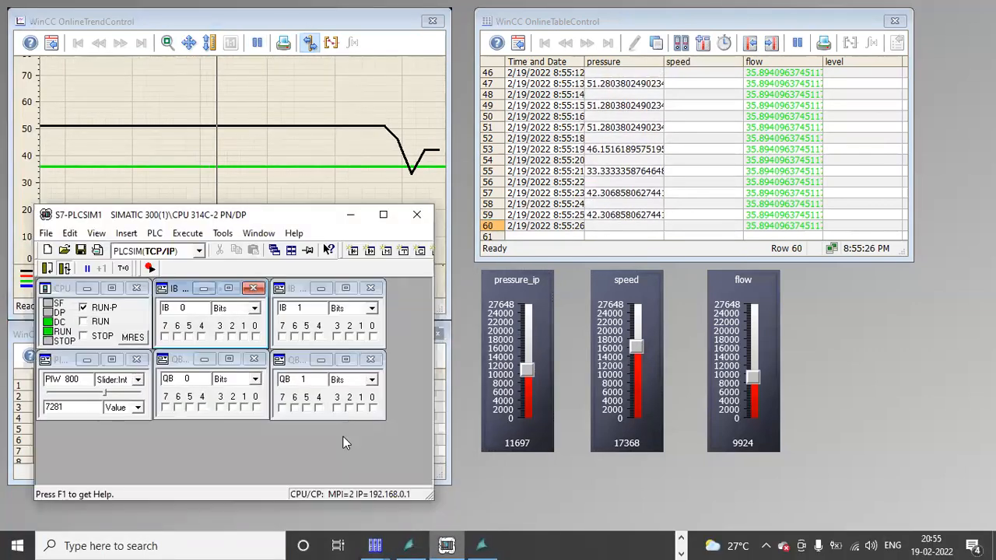
{"action": "left_click", "coordinate": [256, 337]}
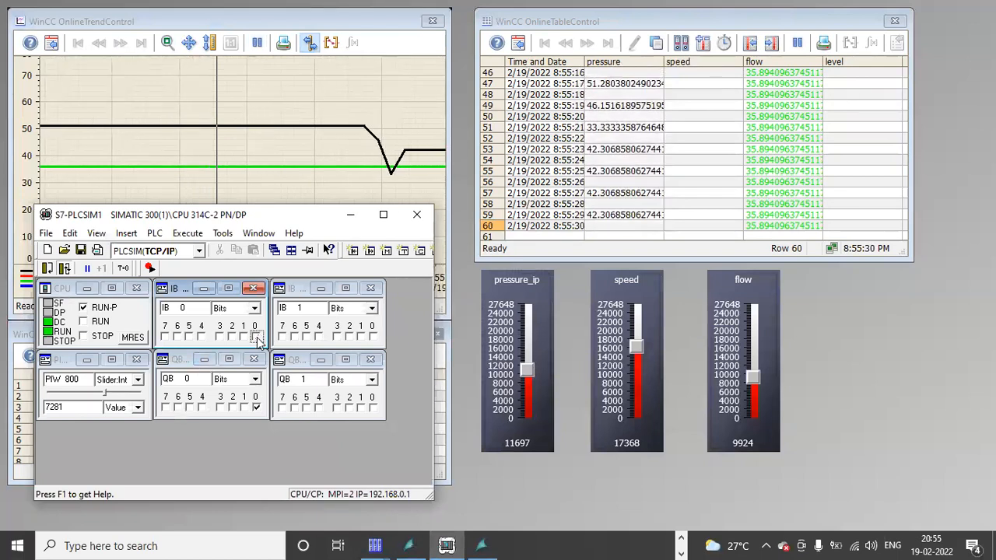
Step: Back in the runtime picture, vary the speed and flow sliders, ending at 18609 for speed and 12583 for flow
{"action": "mouse_move", "coordinate": [638, 348]}
{"action": "left_mouse_down"}
{"action": "mouse_move", "coordinate": [634, 371]}
{"action": "mouse_move", "coordinate": [634, 342]}
{"action": "left_mouse_up"}
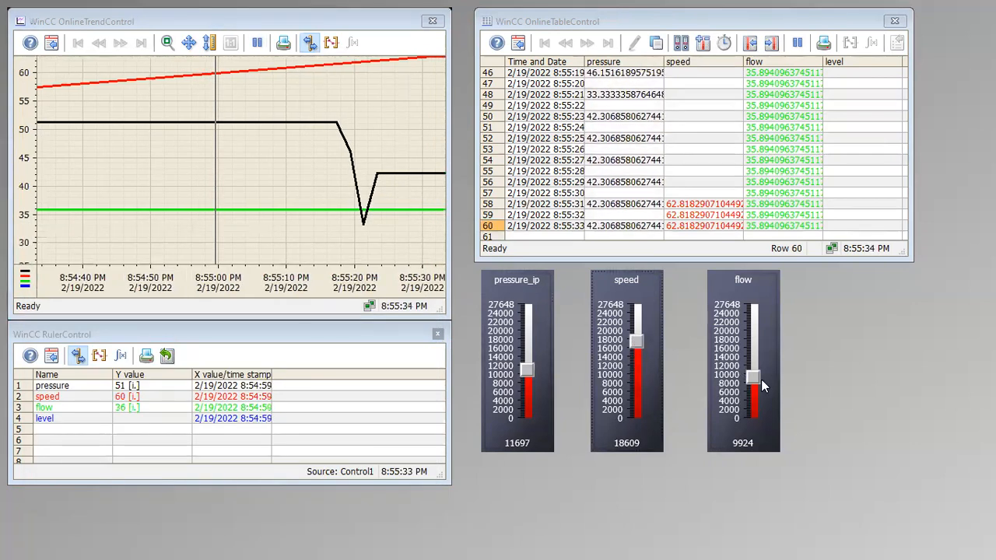
{"action": "mouse_move", "coordinate": [752, 375]}
{"action": "left_mouse_down"}
{"action": "mouse_move", "coordinate": [753, 337]}
{"action": "mouse_move", "coordinate": [753, 371]}
{"action": "left_mouse_up"}
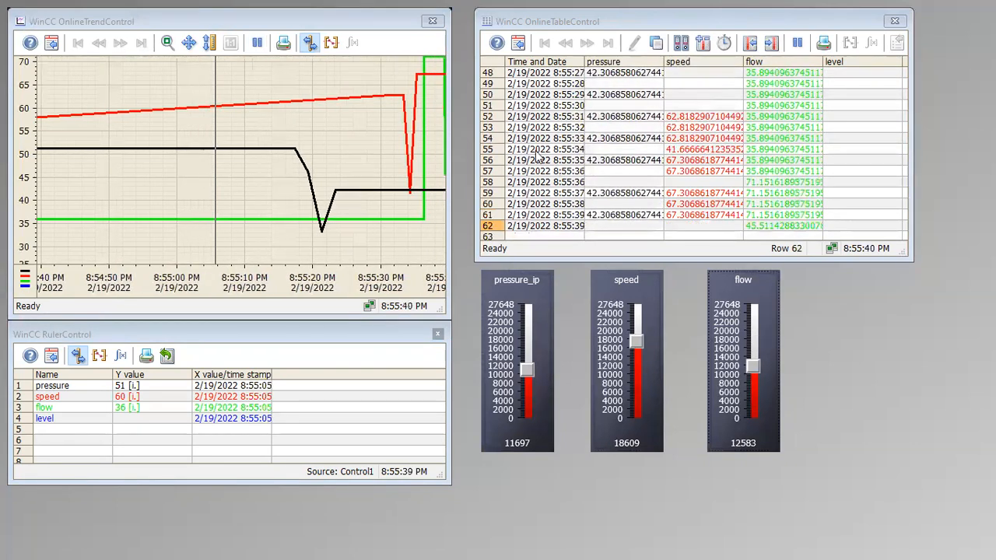